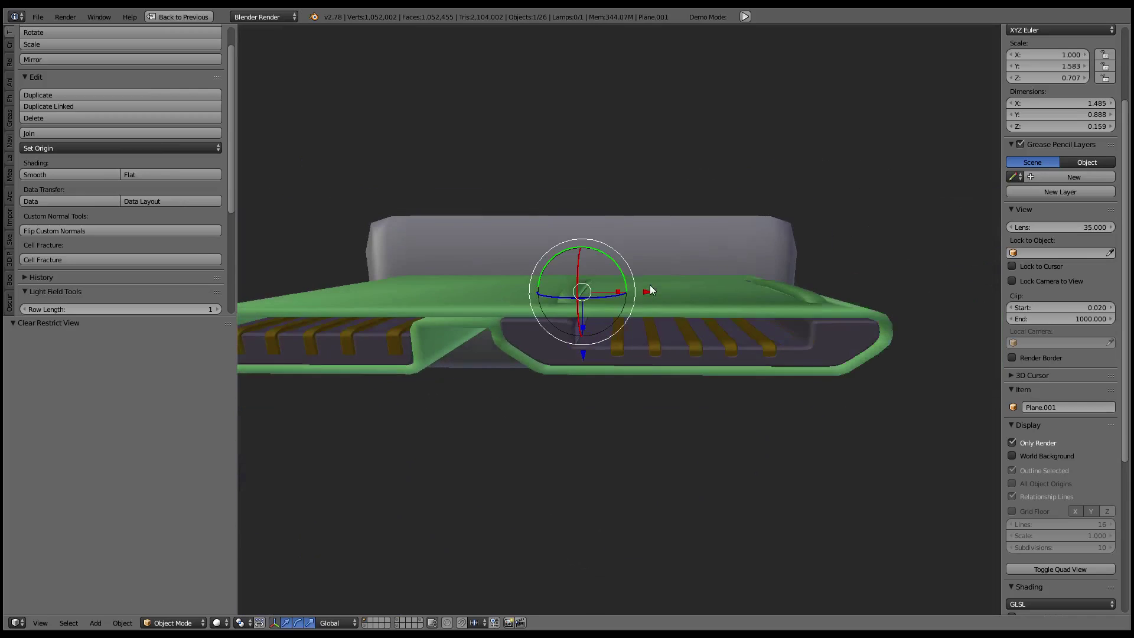
Hide the green outer shell and start editing the connector's contact strip
key("a")
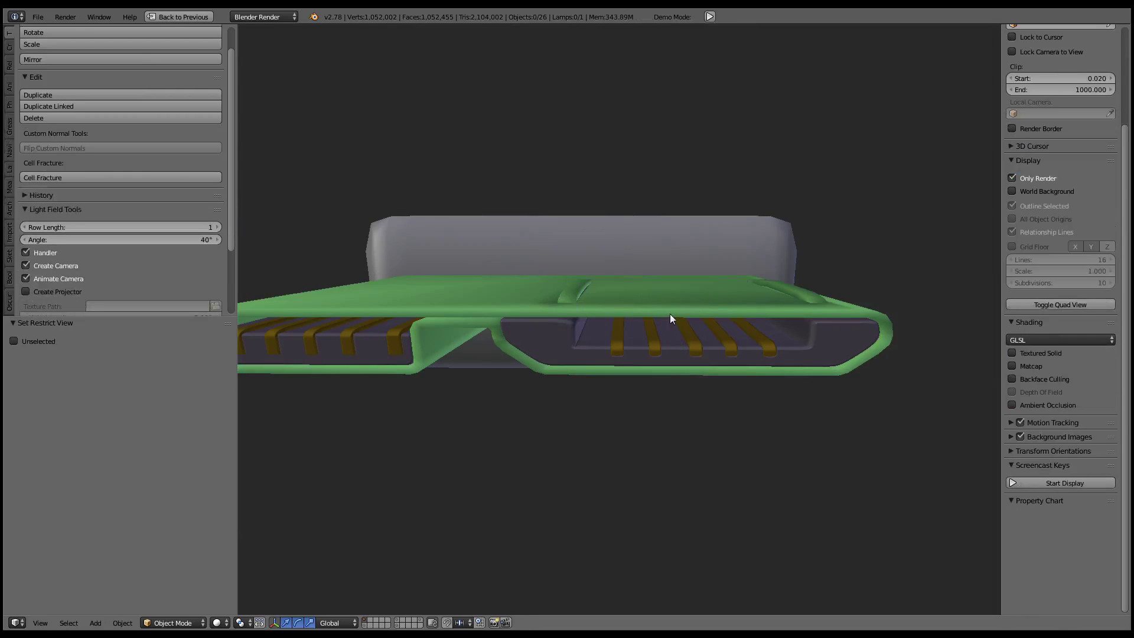
right_click(643, 301)
key("h")
right_click(632, 335)
key("Tab")
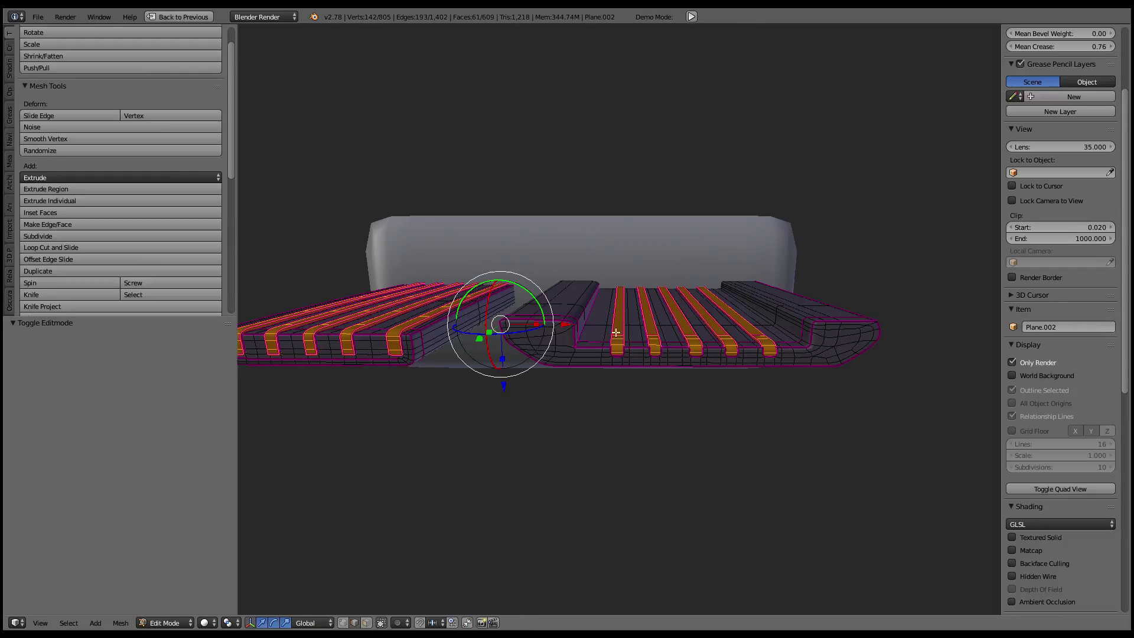
mouse_move(644, 348)
middle_mouse_down()
mouse_move(504, 361)
mouse_move(631, 333)
mouse_move(563, 425)
middle_mouse_up()
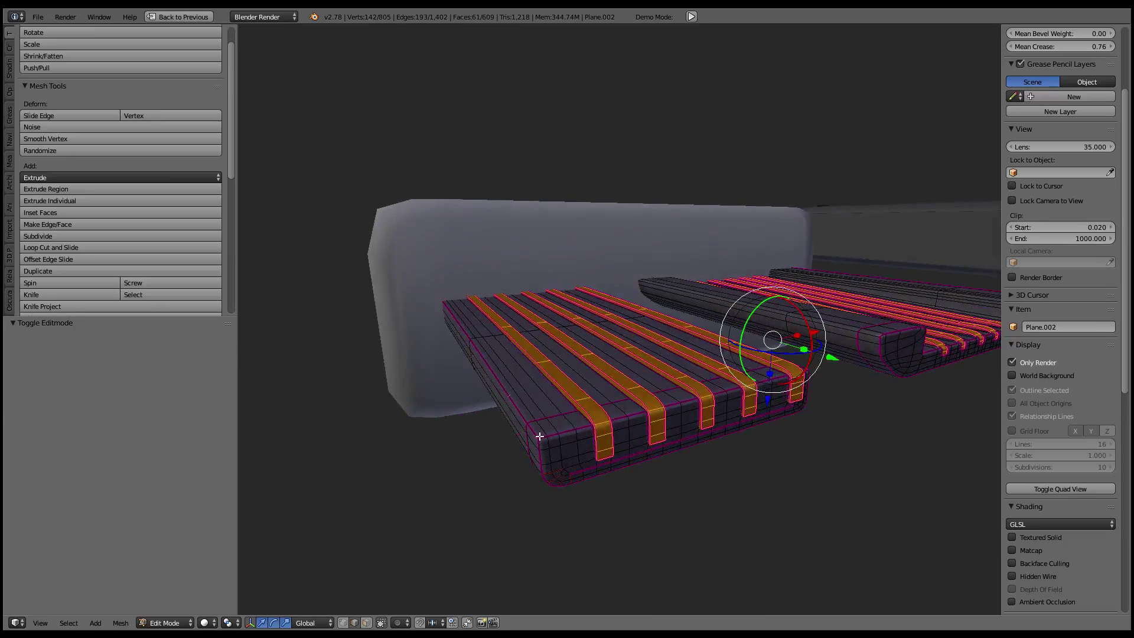
Snap the 3D cursor to the two front corner vertices of the contact strip
right_click(538, 434)
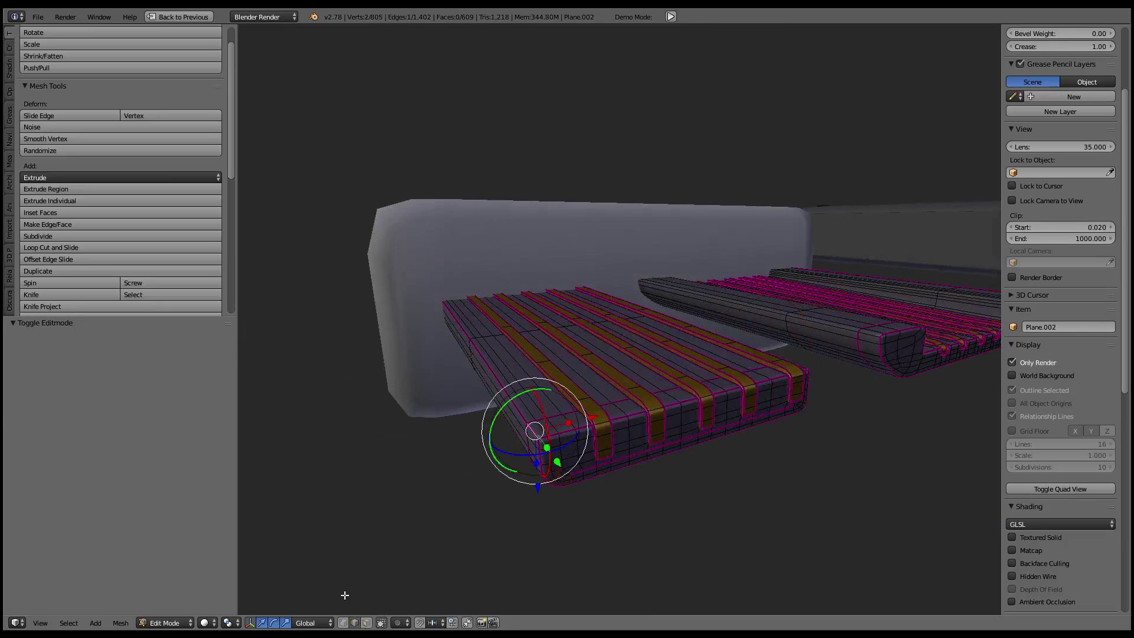
right_click(542, 438)
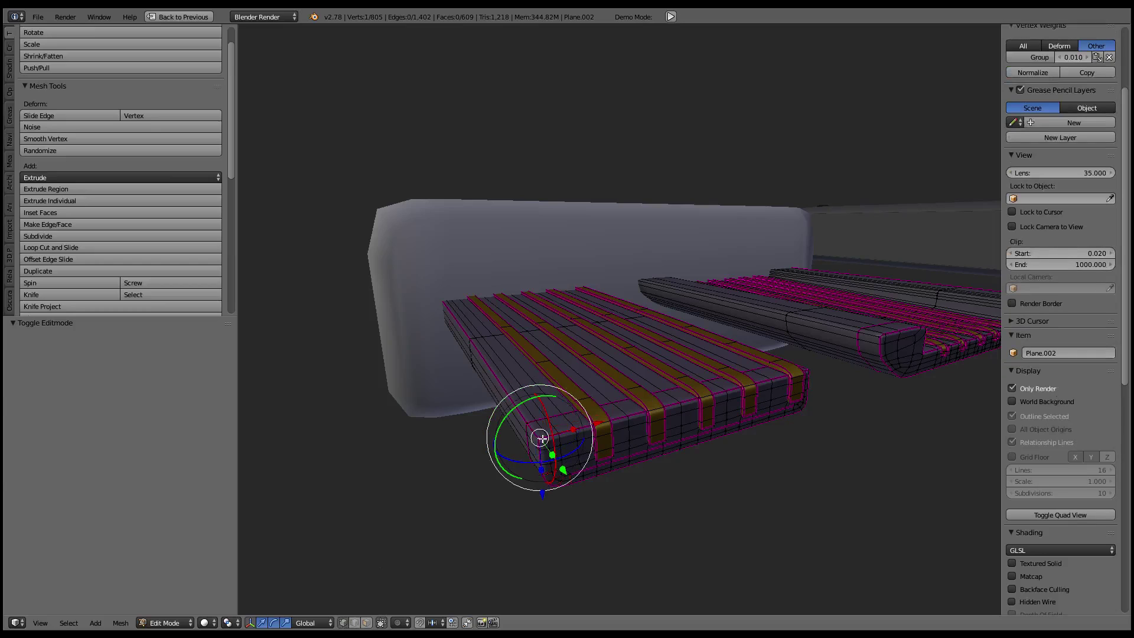
right_click(806, 375, "shift")
middle_click_drag(807, 374, 824, 369)
key("shift+a")
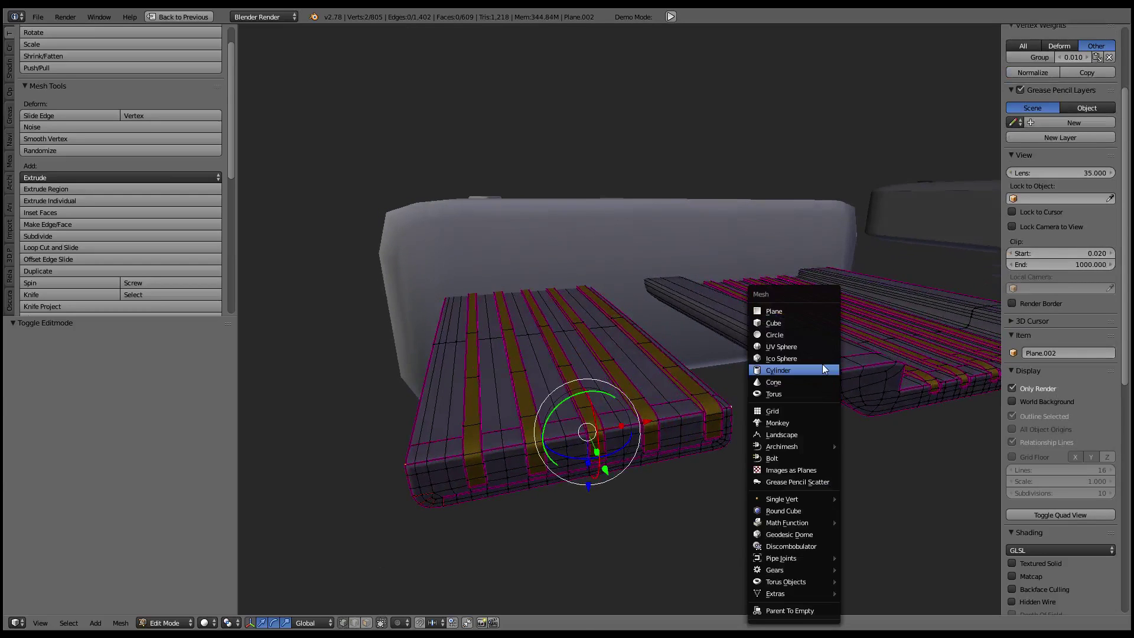
key("Escape")
key("shift+s")
left_click(753, 418)
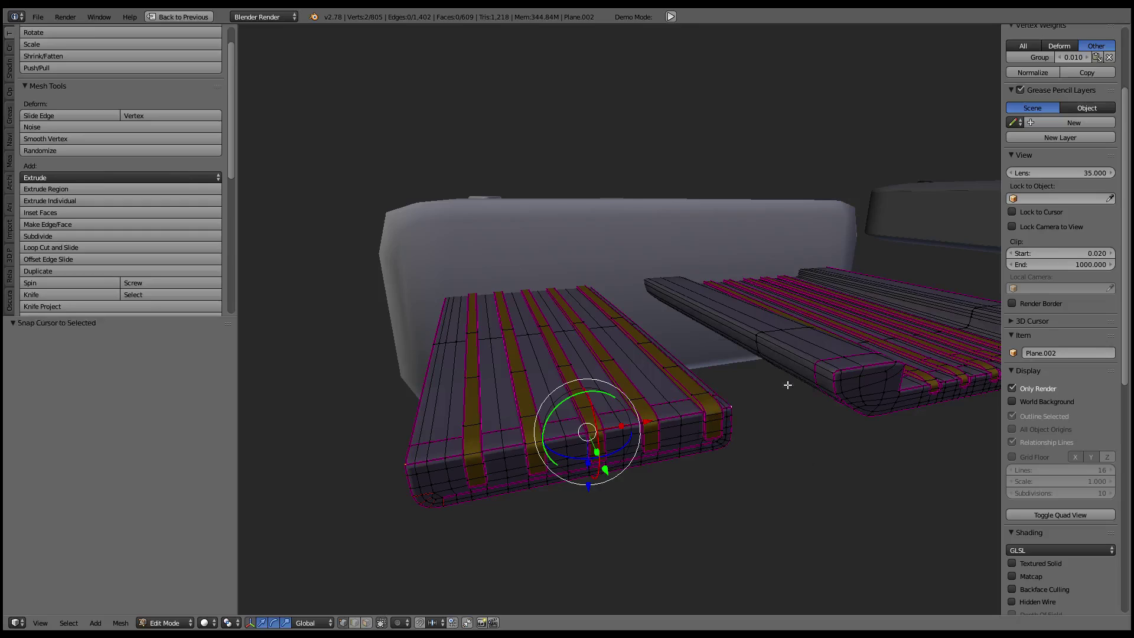
Briefly reveal the helper objects, then hide the armature and light again
key("Tab")
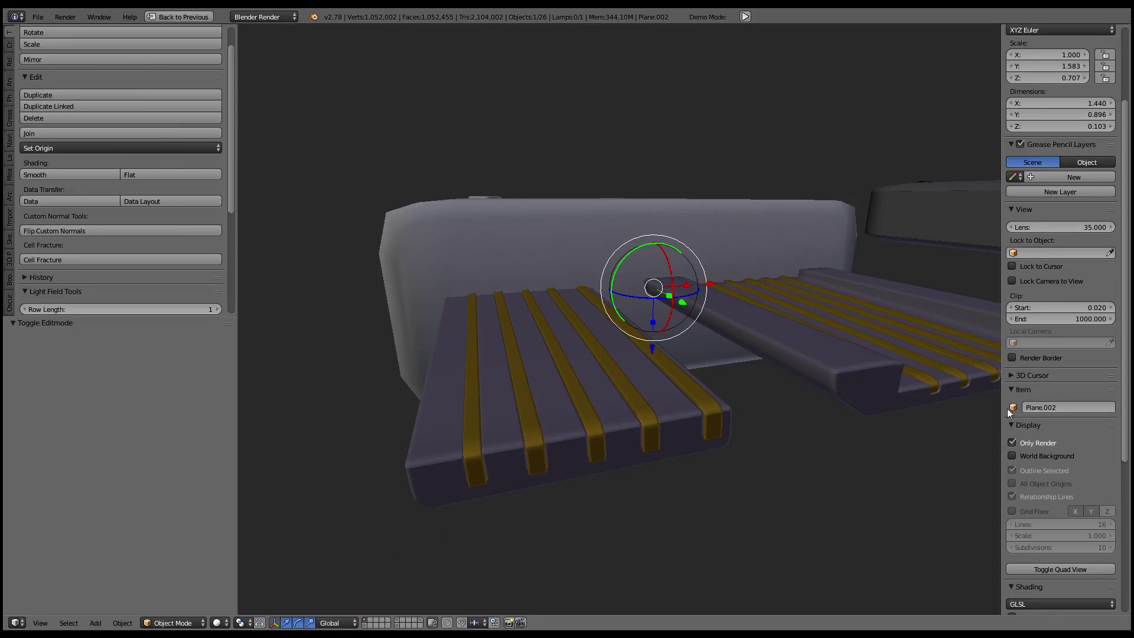
left_click(1028, 440)
right_click(537, 150)
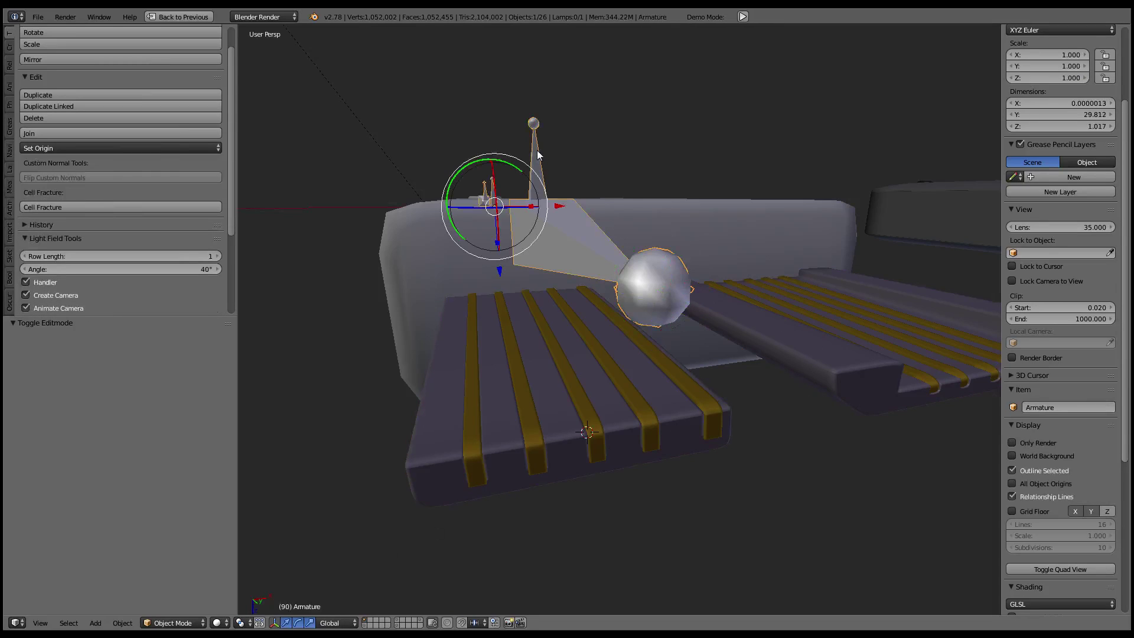
key("h")
Add a new mesh plane at the cursor on the strip's front end
right_click(629, 395)
key("Tab")
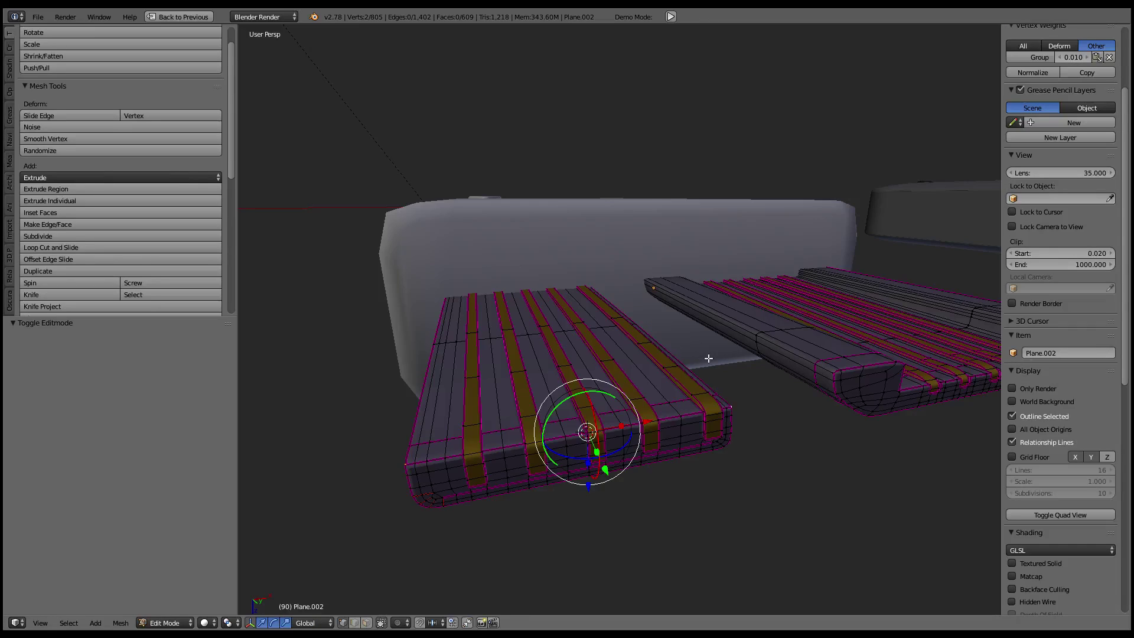
key("shift+a")
key("Escape")
key("Tab")
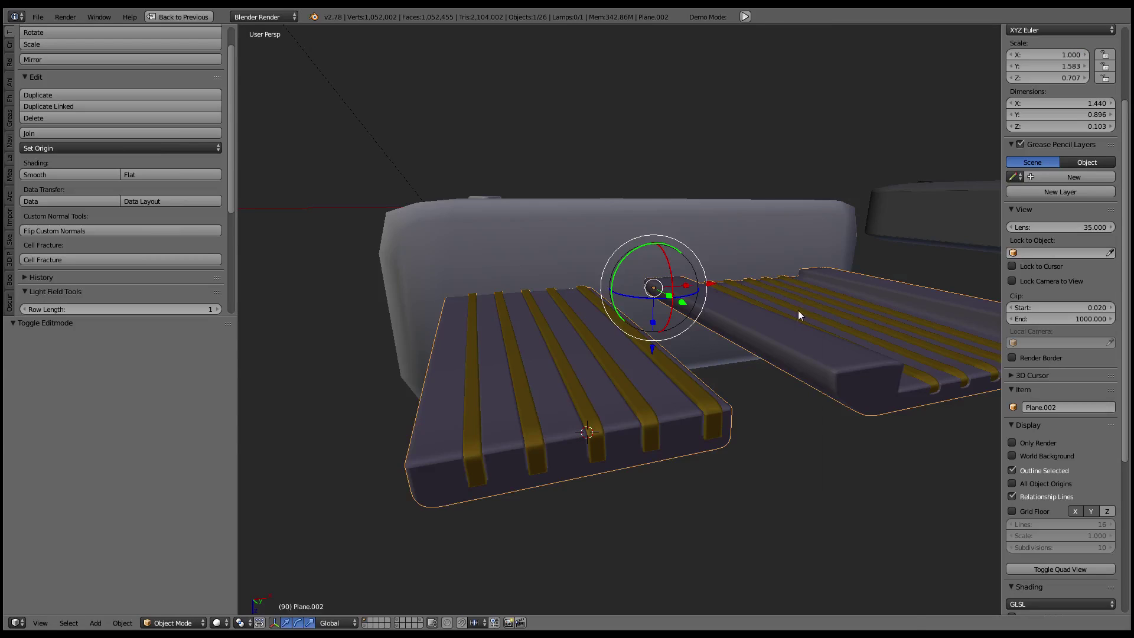
key("shift+a")
left_click(832, 311)
key("Tab")
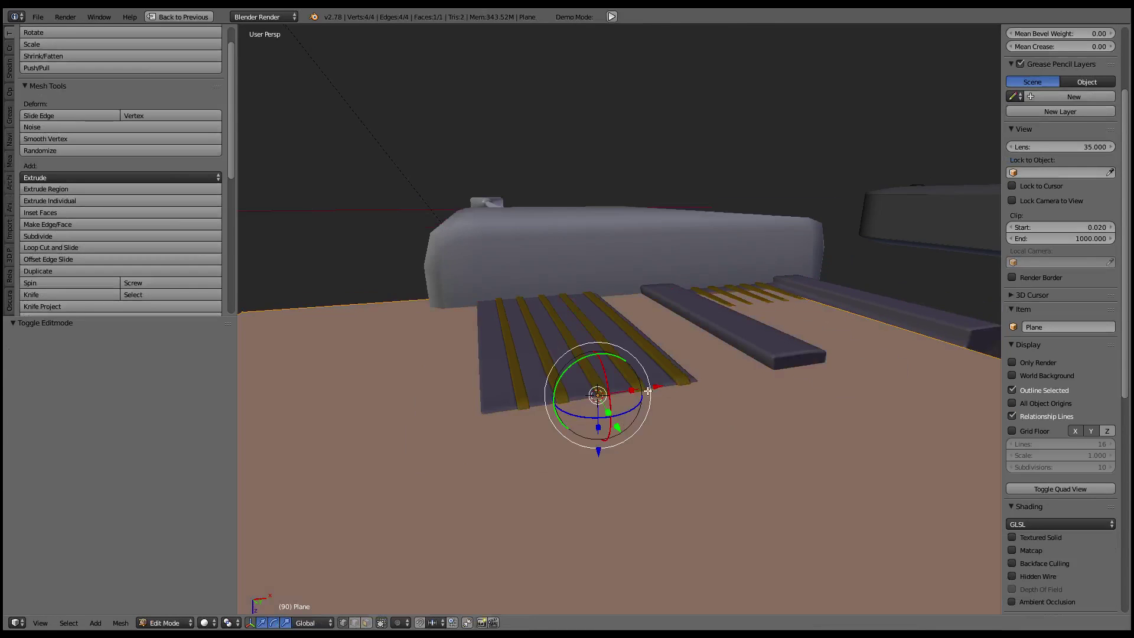
Shrink the plane to about a fifth and rotate it 90° around X to stand upright
key("s")
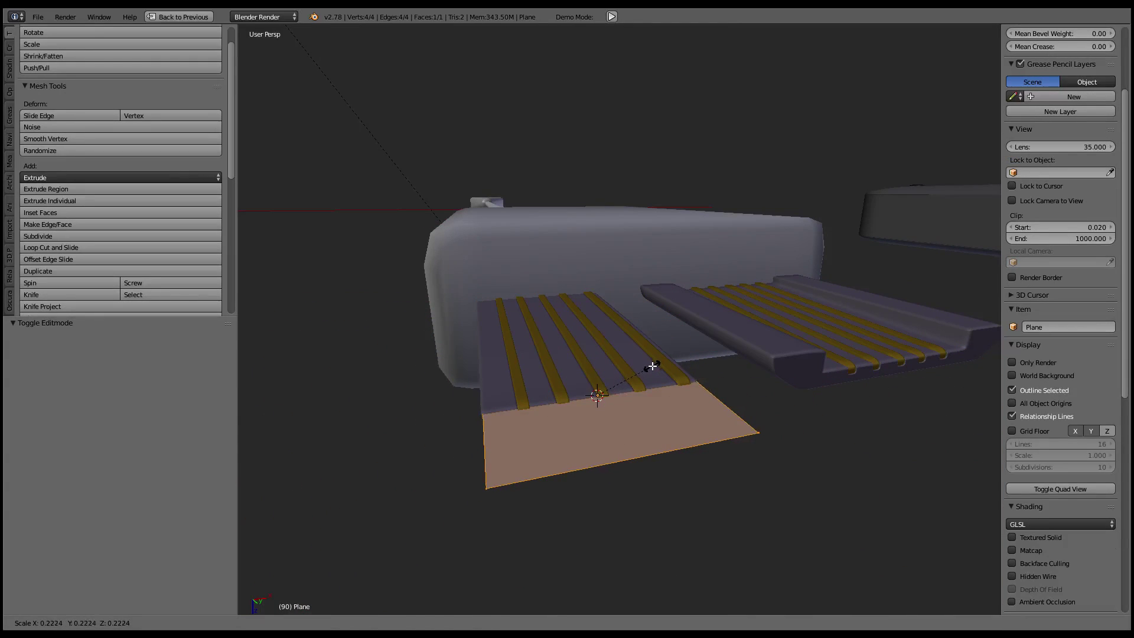
left_click(651, 365)
left_click_drag(609, 374, 610, 388)
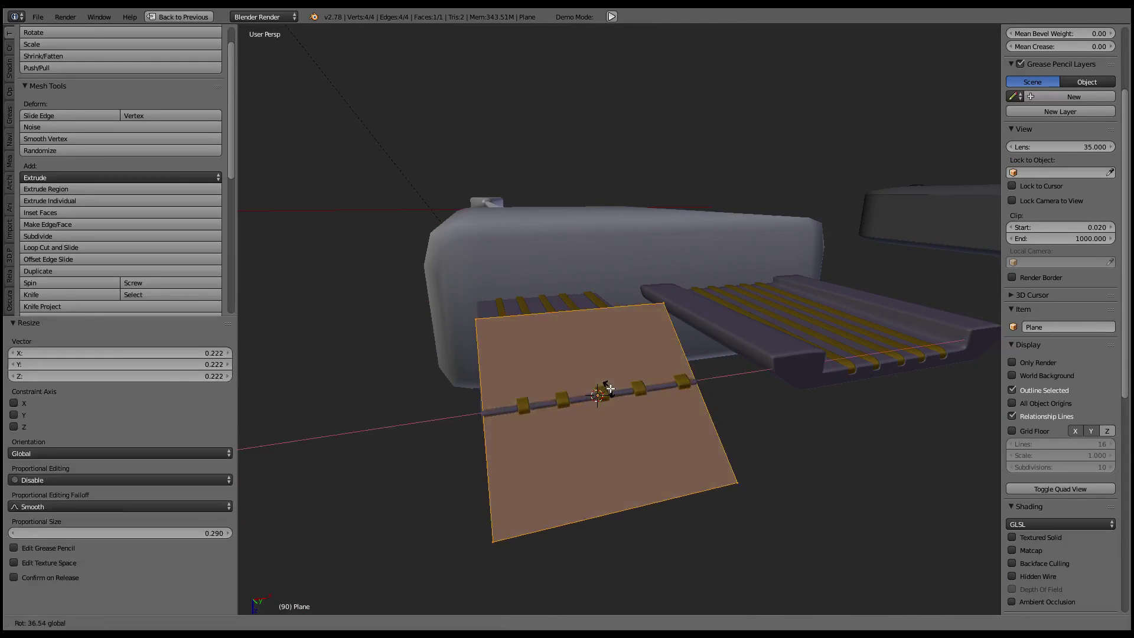
type("90")
mouse_move(610, 388)
middle_mouse_down()
mouse_move(673, 358)
mouse_move(645, 366)
mouse_move(684, 389)
middle_mouse_up()
Try moving the upright plate along Y and Z, cancelling each move
key("g")
key("y")
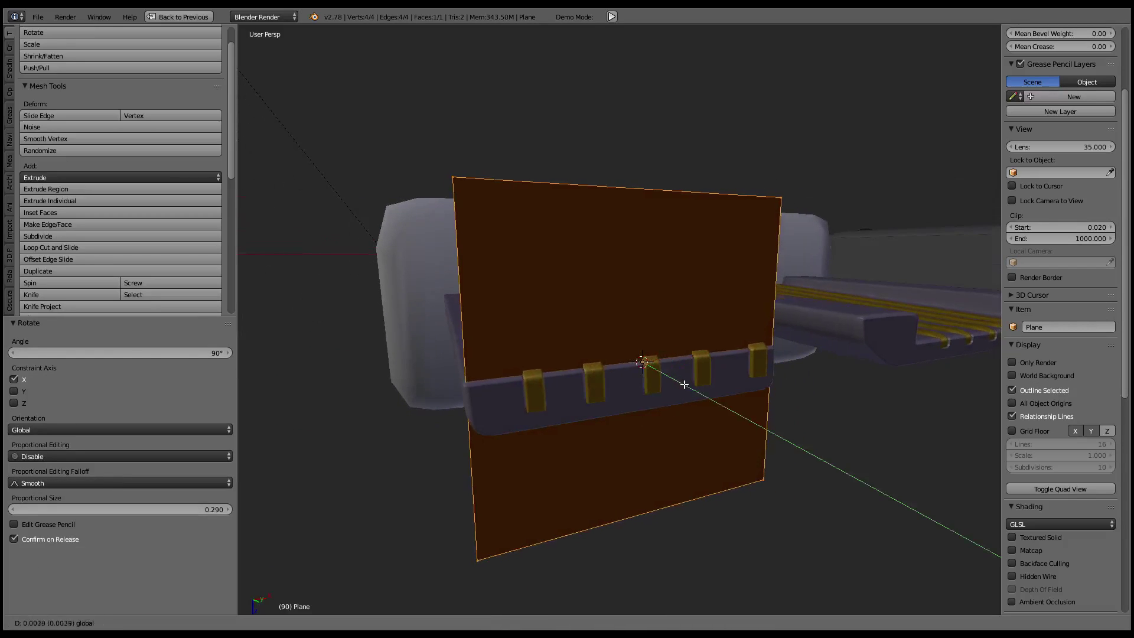
key("Escape")
middle_click_drag(725, 362, 710, 324)
key("g")
key("z")
key("Escape")
key("g")
key("z")
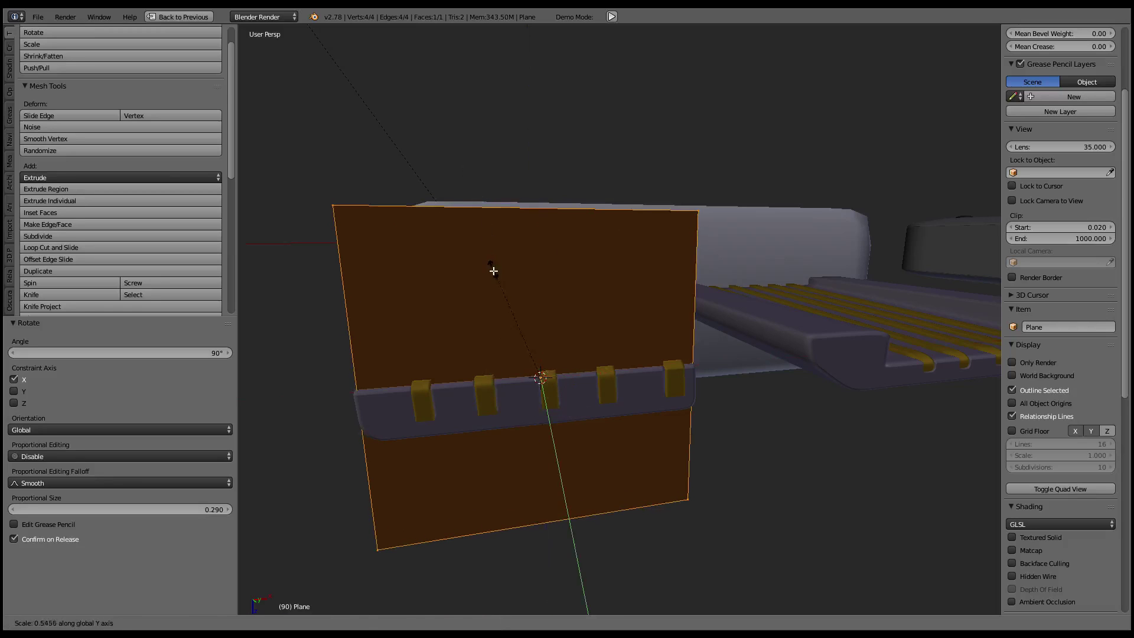
key("Escape")
middle_click_drag(493, 271, 528, 279)
Flatten the plate along Z, then scale it evenly to span the contact block
key("s")
key("z")
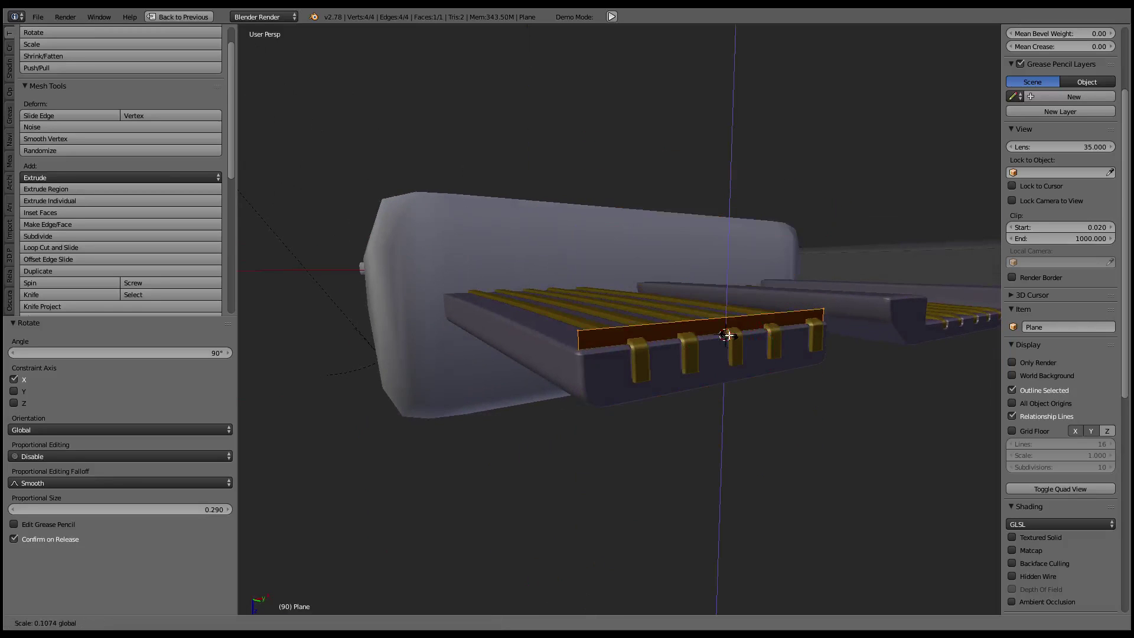
left_click(726, 329)
middle_click_drag(726, 330, 608, 389)
key("g")
key("z")
key("Escape")
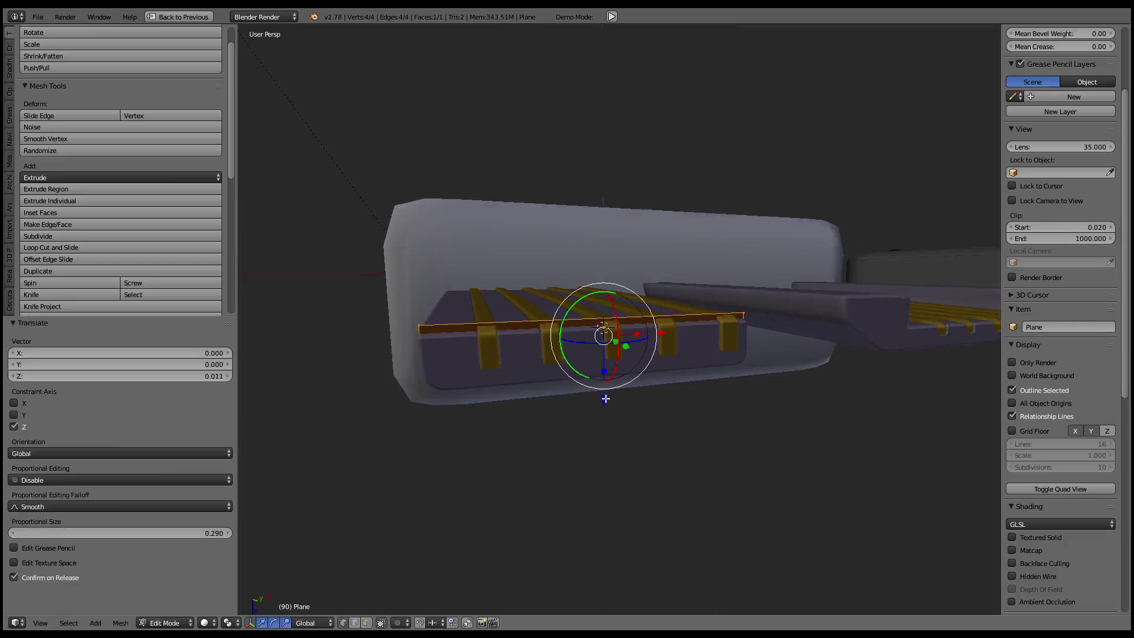
key("s")
left_click(610, 412)
Stretch the plate taller along Z to cover the strip's end, viewed orthographically
key("s")
key("z")
left_click(603, 454)
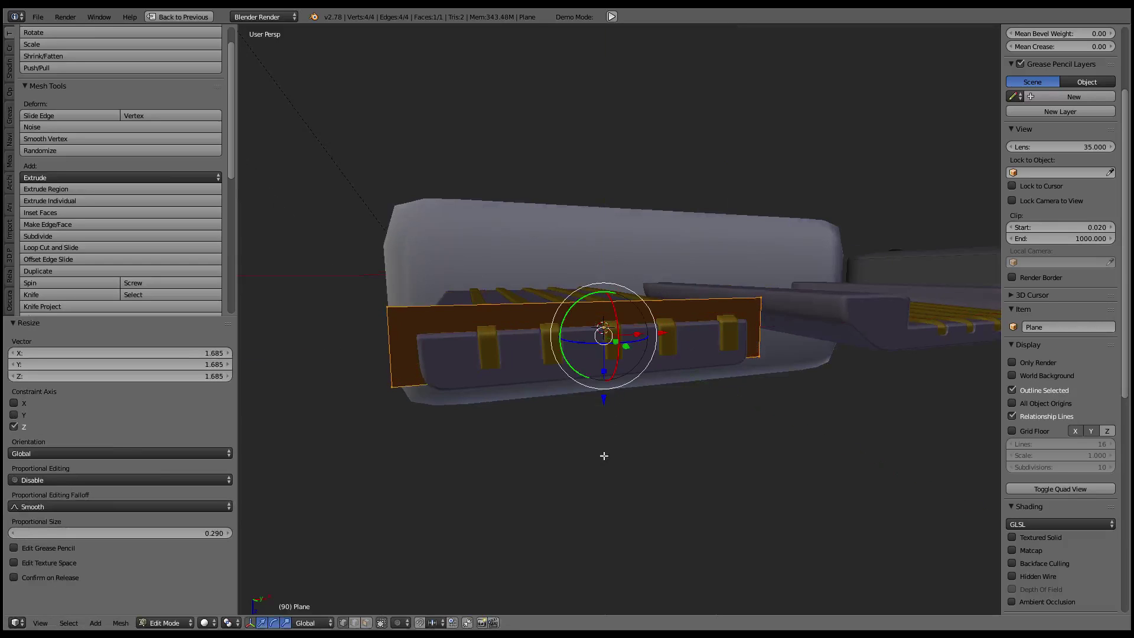
mouse_move(604, 455)
middle_mouse_down()
mouse_move(582, 422)
mouse_move(598, 449)
mouse_move(623, 378)
middle_mouse_up()
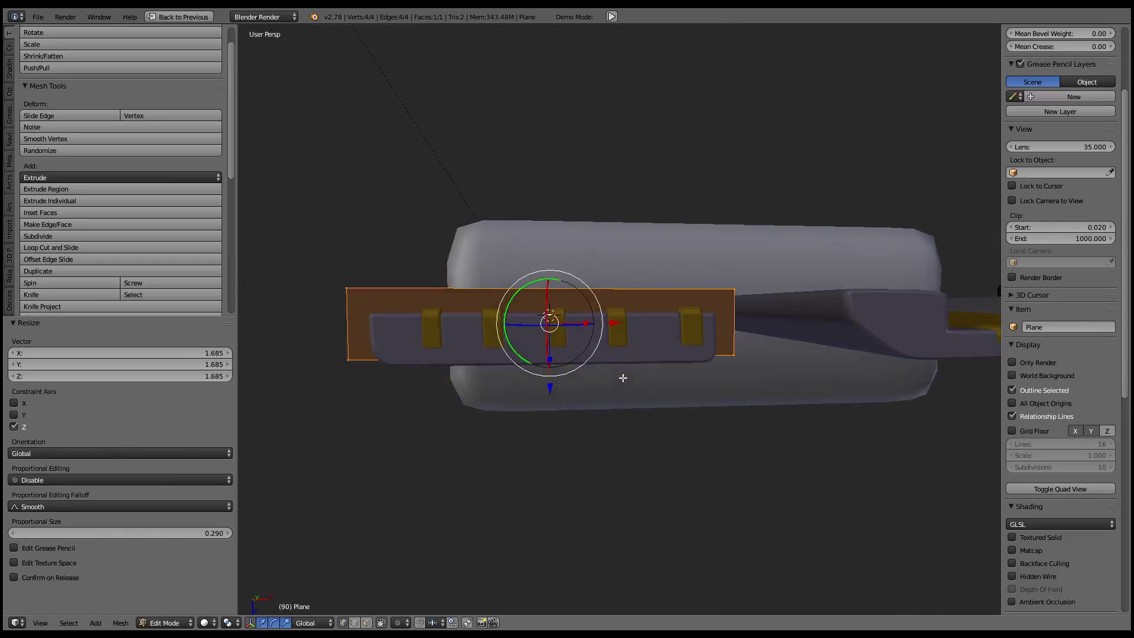
key("KP_8")
key("KP_8")
key("KP_5")
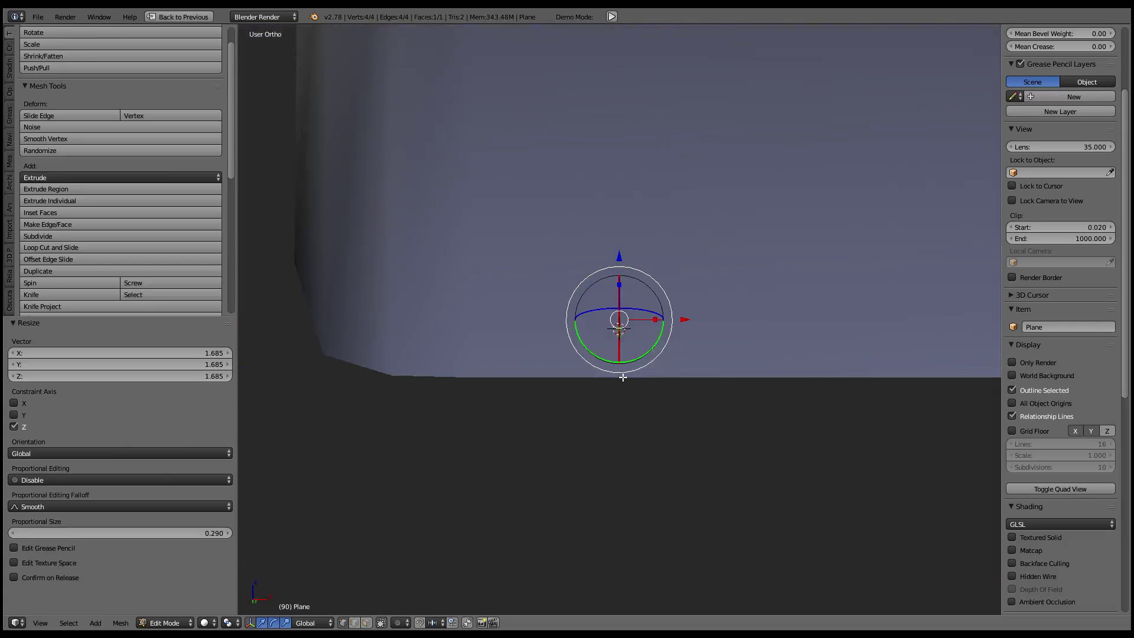
Inspect the plate from front, side and top numpad views
key("KP_5")
key("KP_8")
key("KP_8")
key("KP_1")
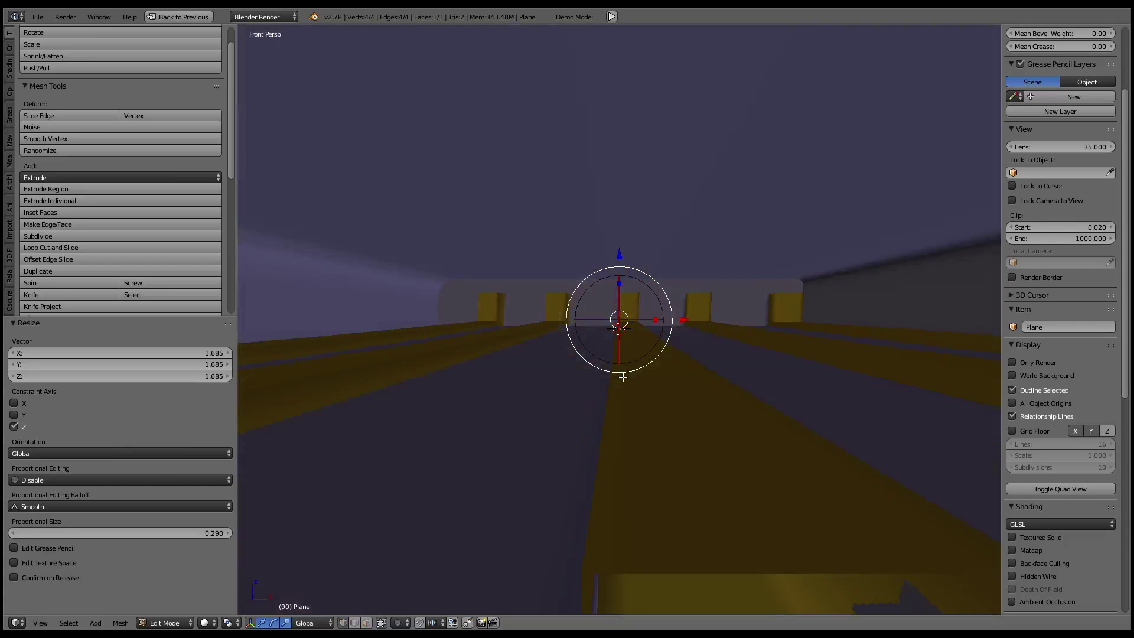
key("KP_7")
key("KP_5")
key("KP_8")
key("KP_8")
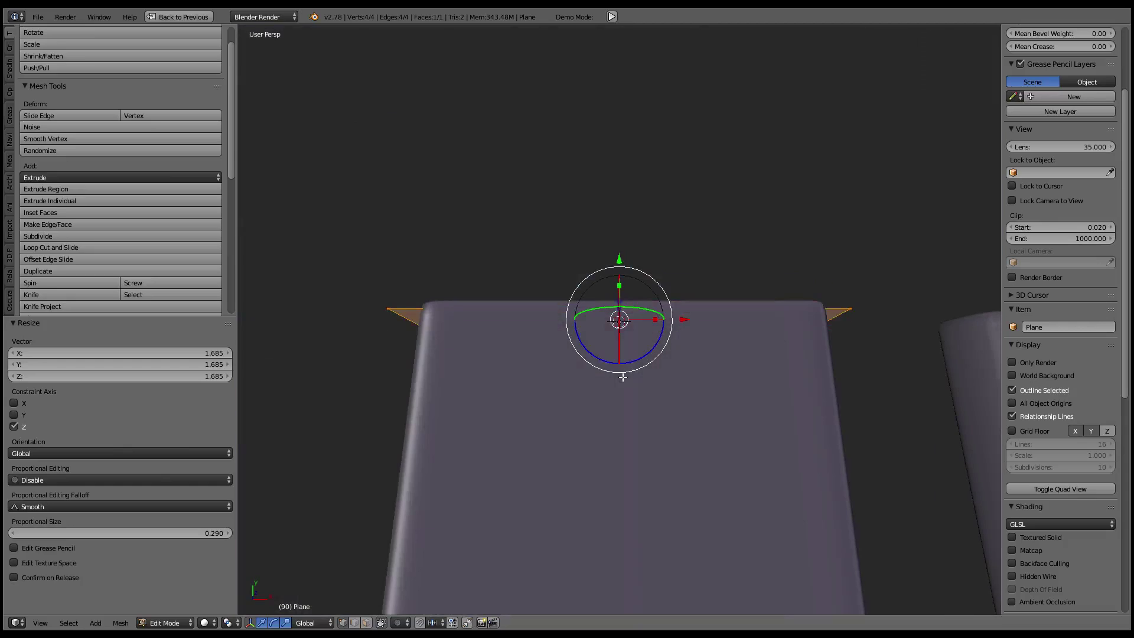
key("KP_8")
key("KP_8")
key("KP_8")
key("KP_8")
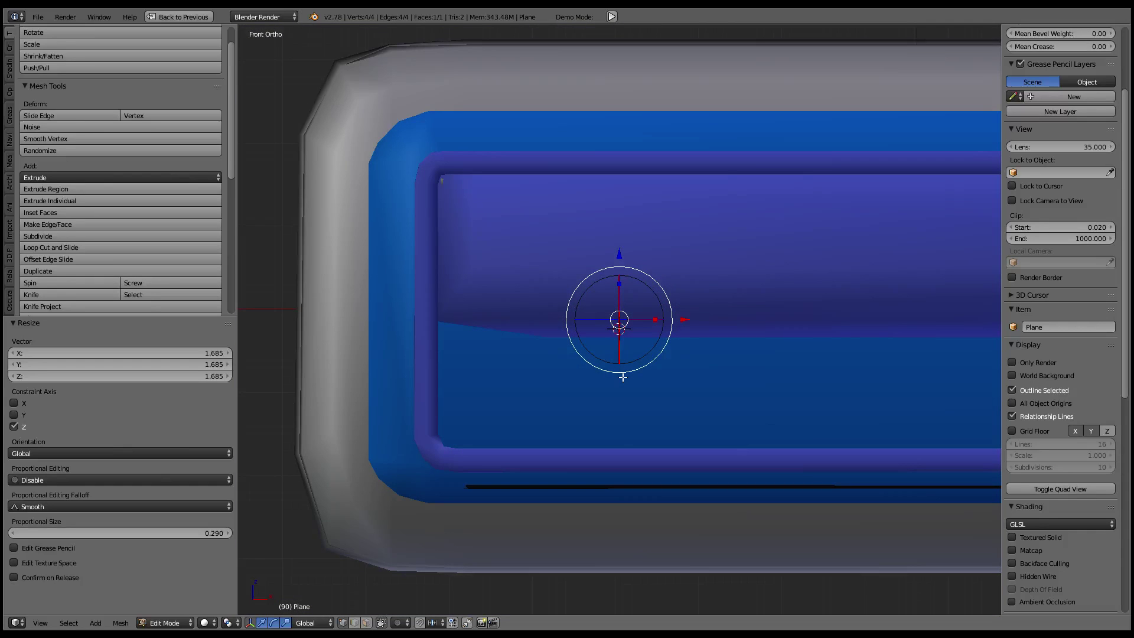
key("KP_6")
key("KP_6")
key("KP_6")
key("KP_6")
key("KP_7")
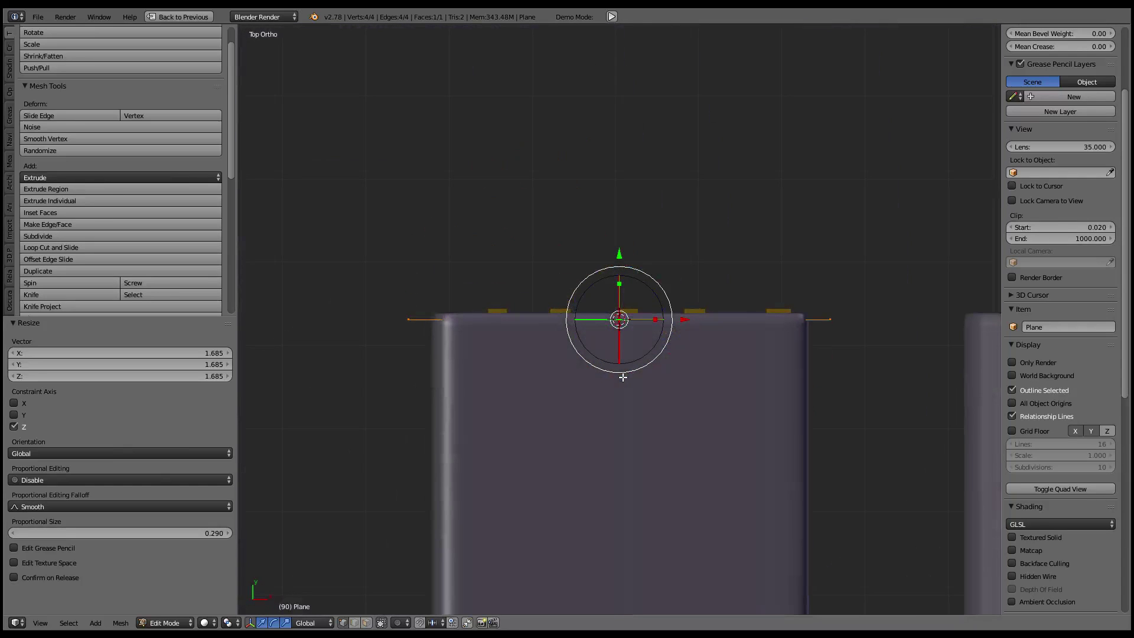
key("KP_8")
key("KP_8")
key("KP_8")
key("KP_6")
key("KP_6")
key("KP_6")
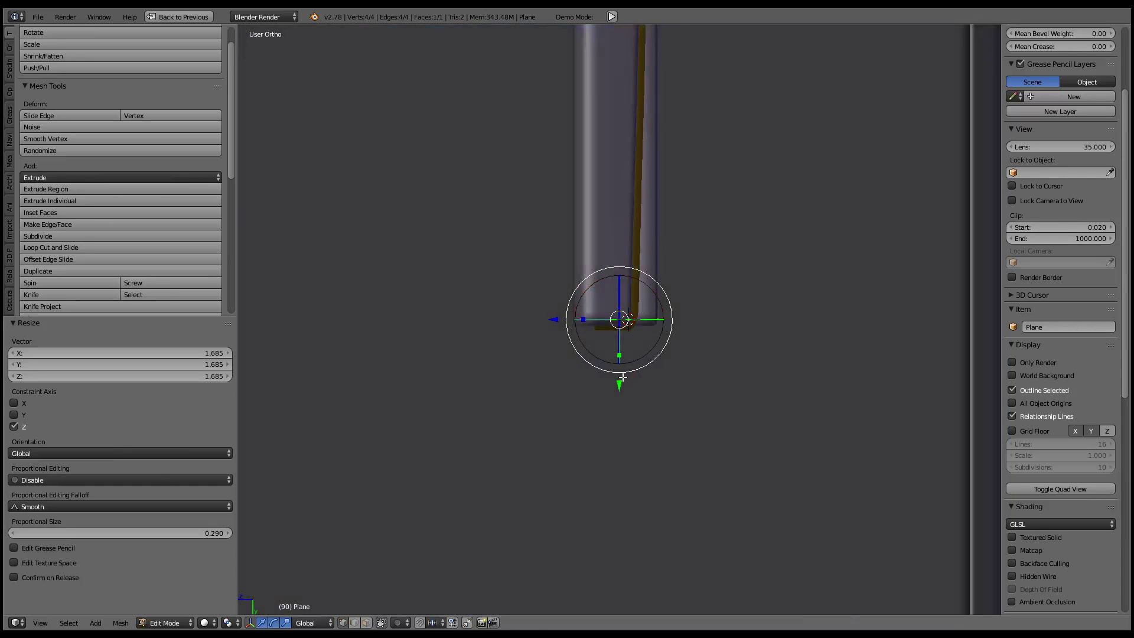
key("KP_8")
key("KP_8")
key("KP_8")
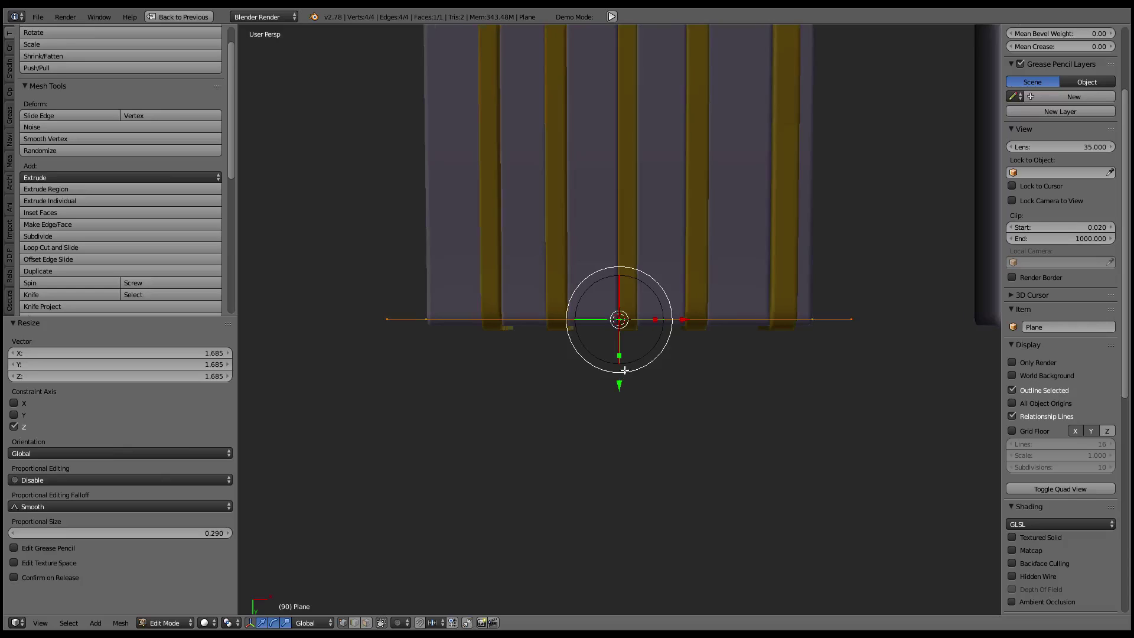
key("KP_5")
key("KP_8")
key("KP_8")
key("KP_8")
key("KP_8")
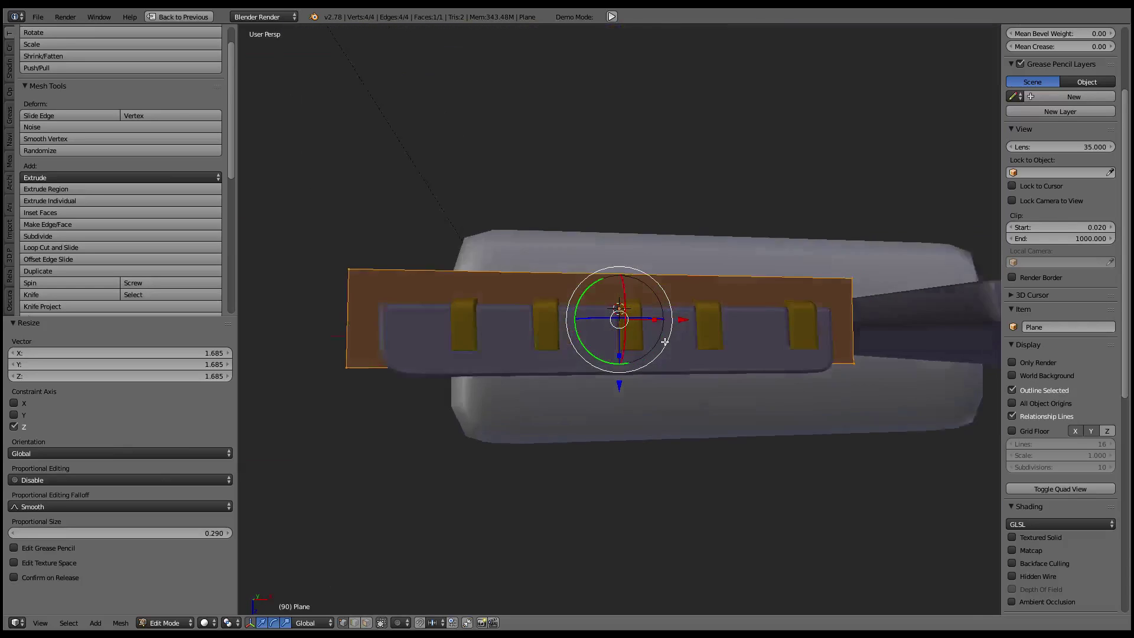
key("KP_8")
Narrow the plate to 0.890 along X, then nudge it up in Z and 0.020 along Y
key("s")
key("x")
left_click(776, 310)
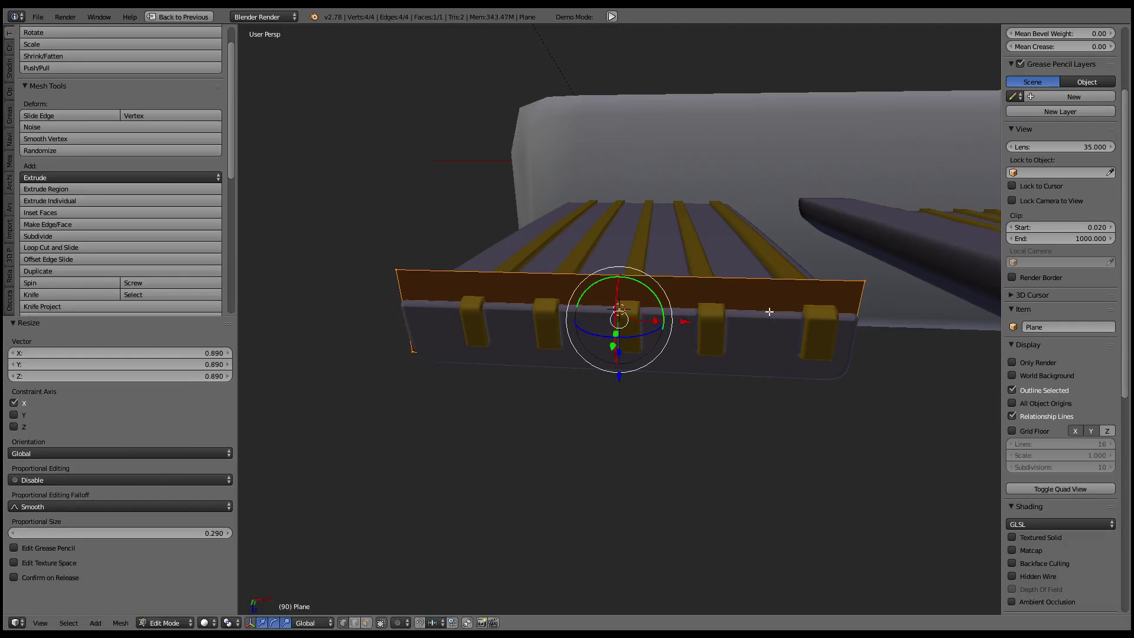
key("KP_4")
key("KP_4")
key("KP_4")
key("KP_8")
key("KP_8")
key("KP_8")
key("KP_8")
left_click_drag(619, 385, 625, 395)
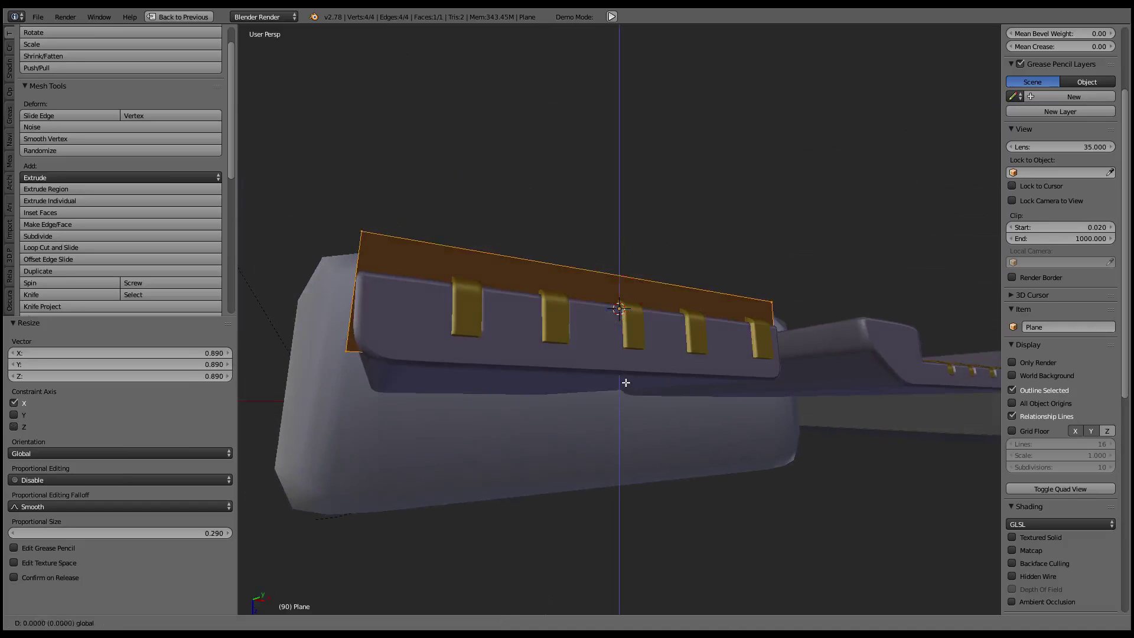
key("KP_2")
key("KP_2")
key("KP_2")
left_click_drag(681, 337, 697, 343)
mouse_move(698, 343)
middle_mouse_down()
mouse_move(647, 364)
mouse_move(797, 374)
middle_mouse_up()
Extrude the plate into a slab and slide the extruded face along Y
key("e")
right_click(732, 342)
key("g")
key("y")
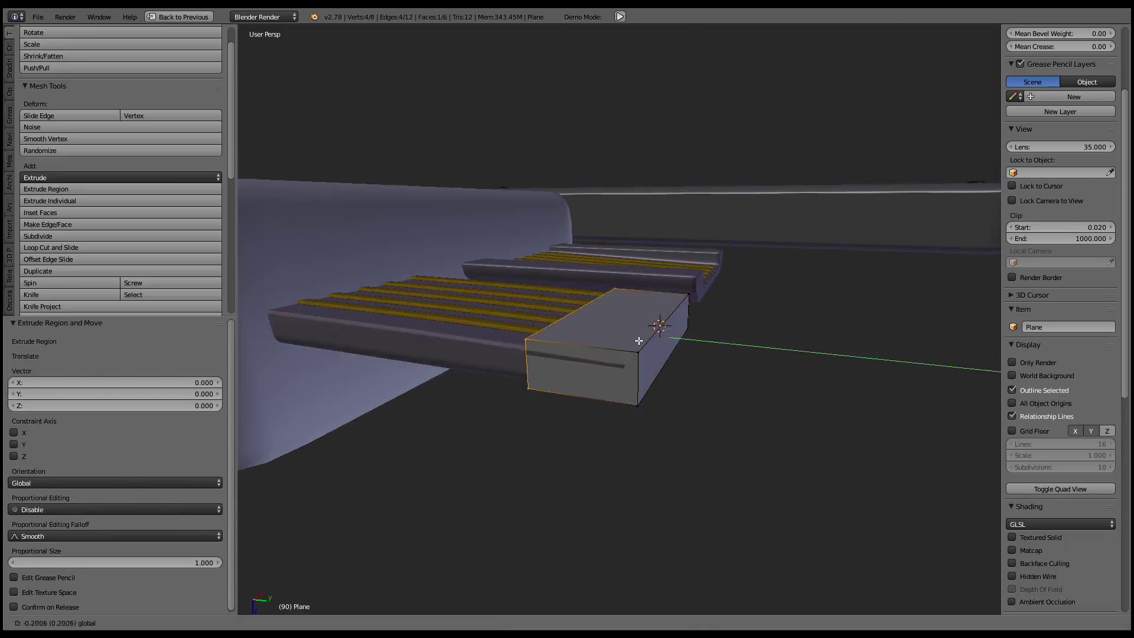
left_click(419, 315)
key("ctrl+space")
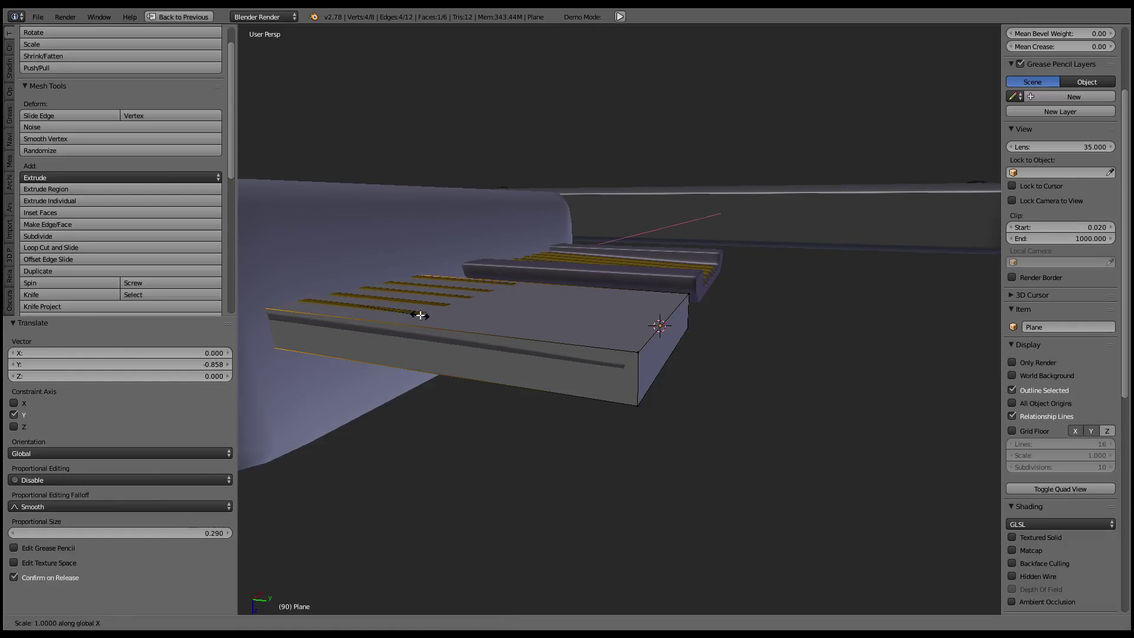
key("ctrl+space")
Delete the selected faces and widen the slab slightly along X
key("x")
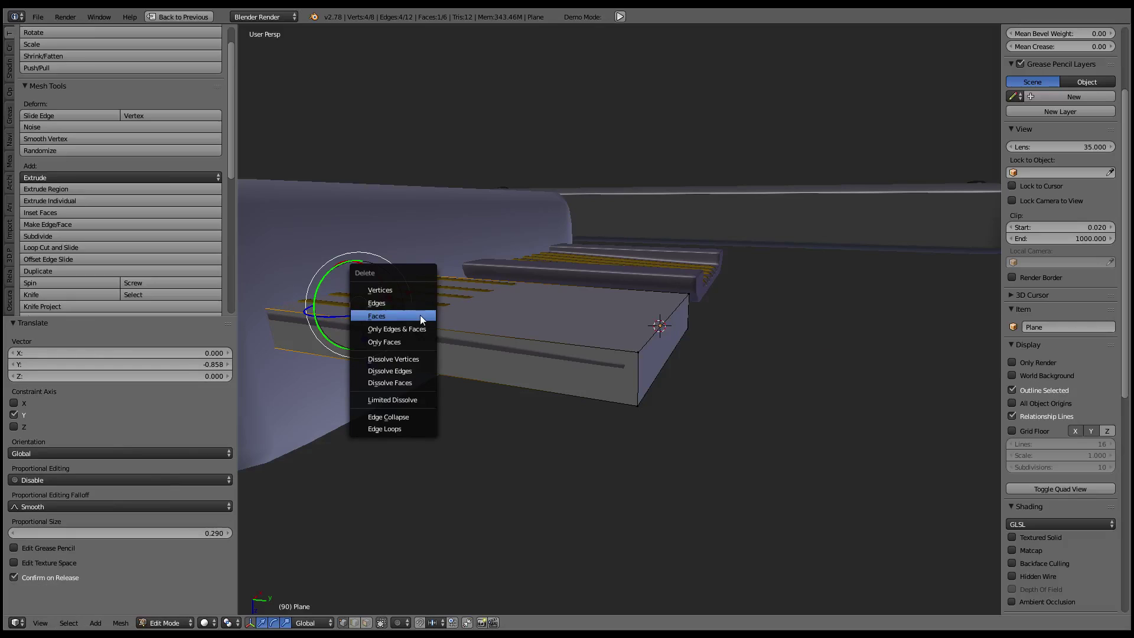
left_click(421, 317)
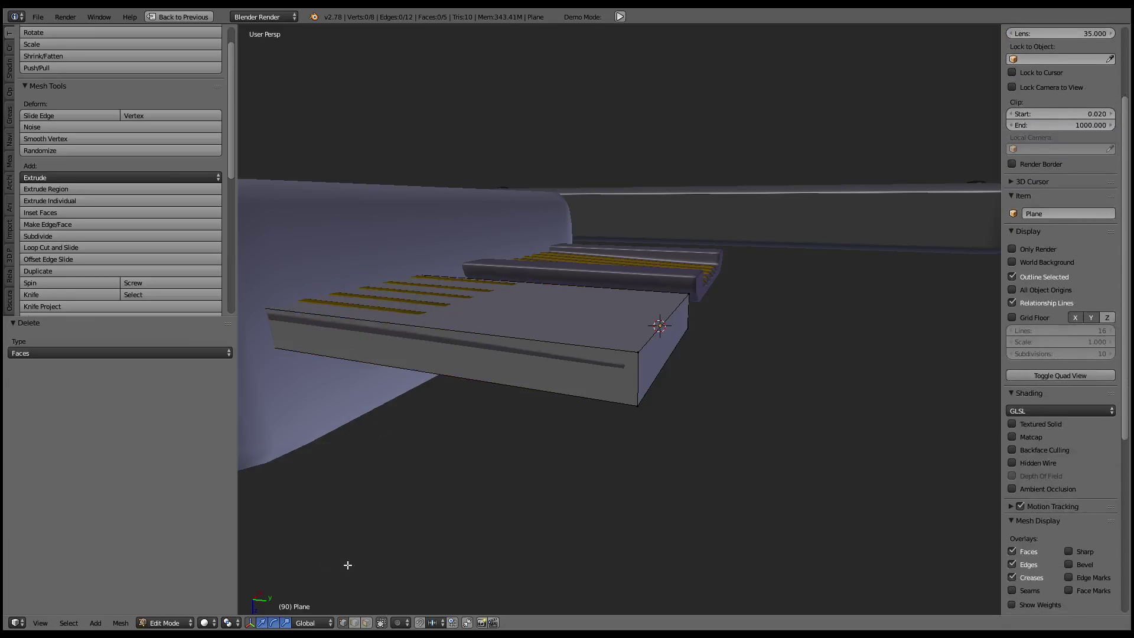
key("a")
key("KP_Decimal")
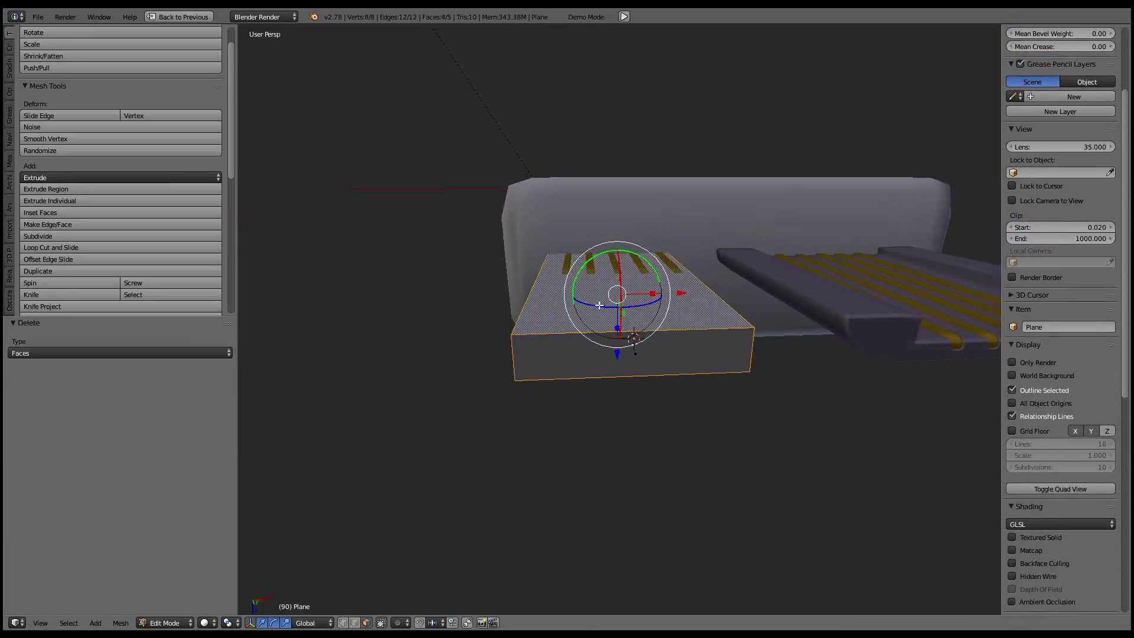
left_click_drag(659, 295, 656, 290)
middle_click_drag(656, 290, 519, 303)
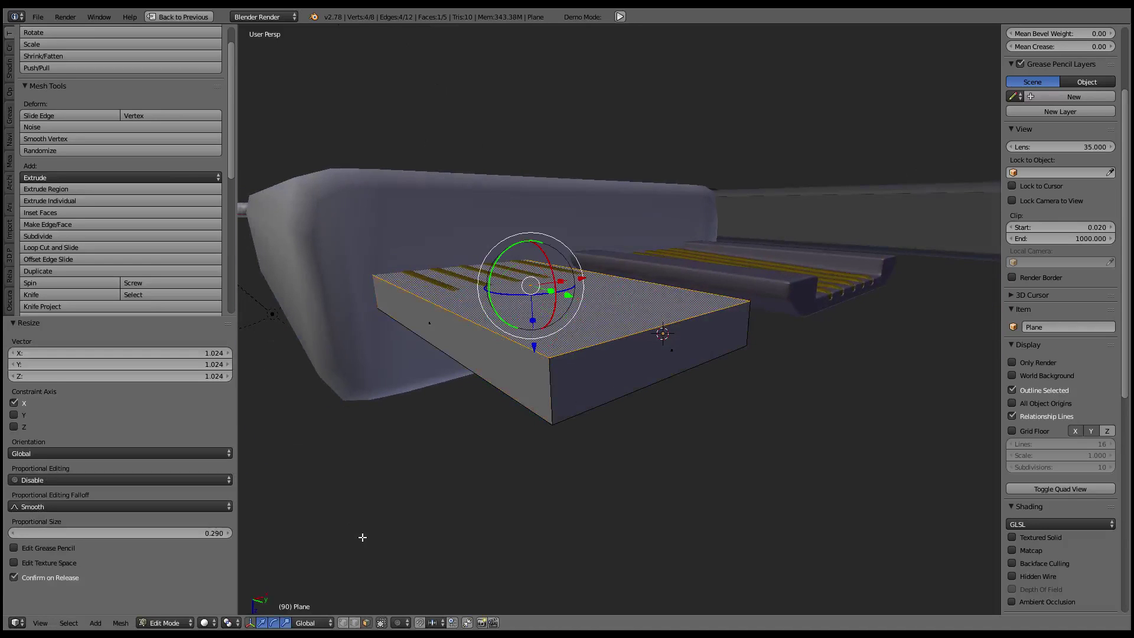
Raise one slab edge along Z and shift two edges along Y
right_click(421, 254)
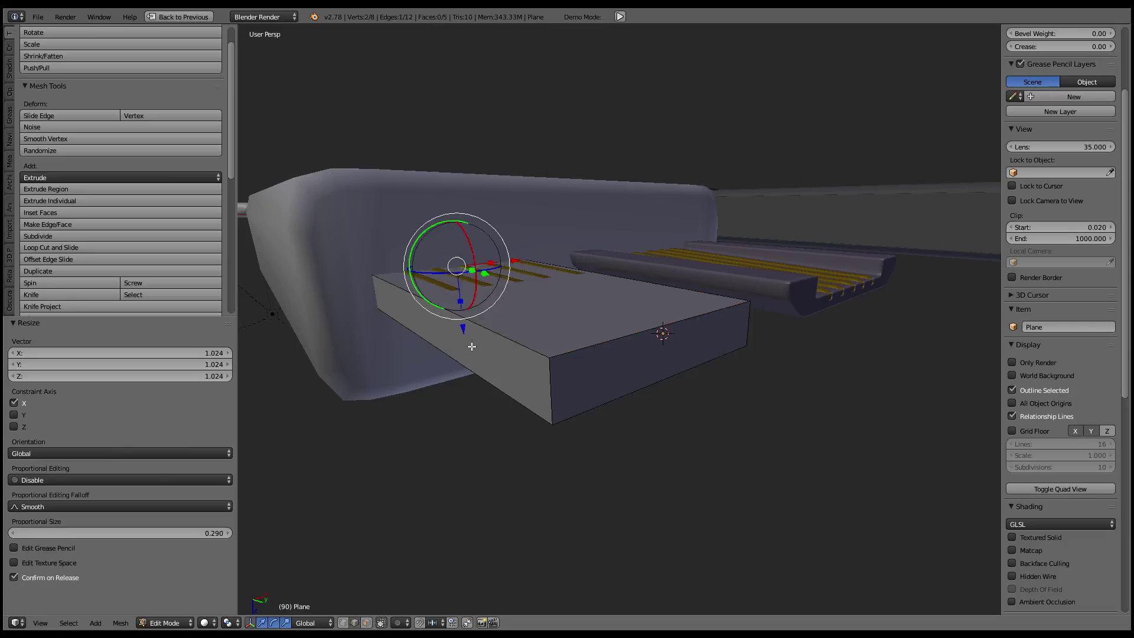
left_click_drag(464, 326, 466, 315)
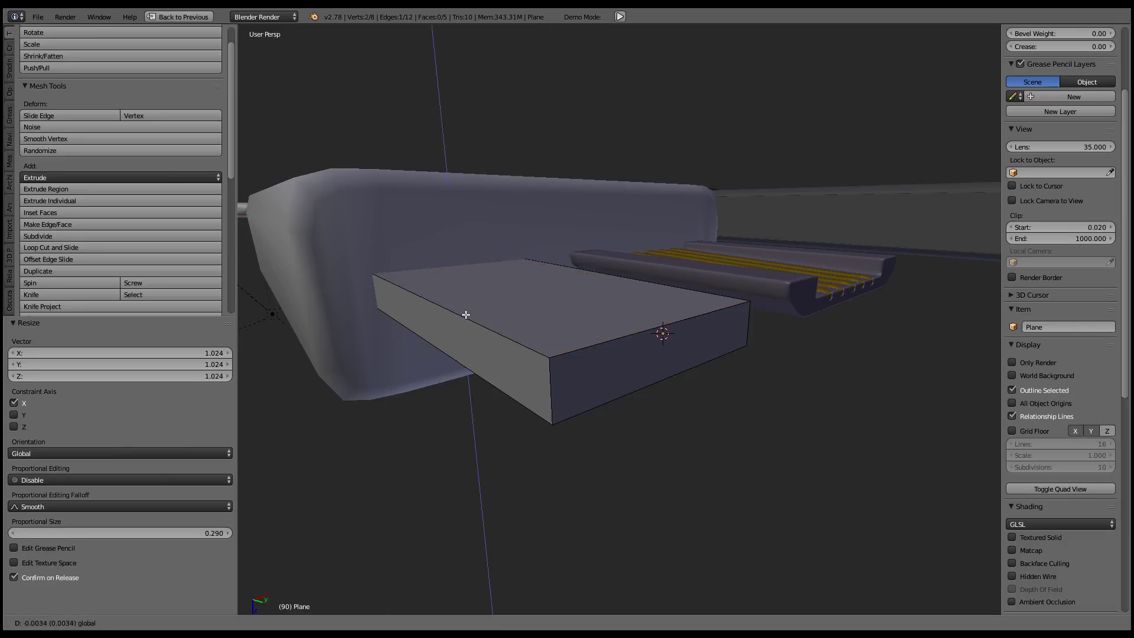
left_click(636, 288)
mouse_move(636, 288)
middle_mouse_down()
mouse_move(585, 203)
mouse_move(594, 285)
mouse_move(679, 331)
middle_mouse_up()
key("Tab")
key("Tab")
right_click(679, 328, "shift")
left_click_drag(735, 348, 703, 342)
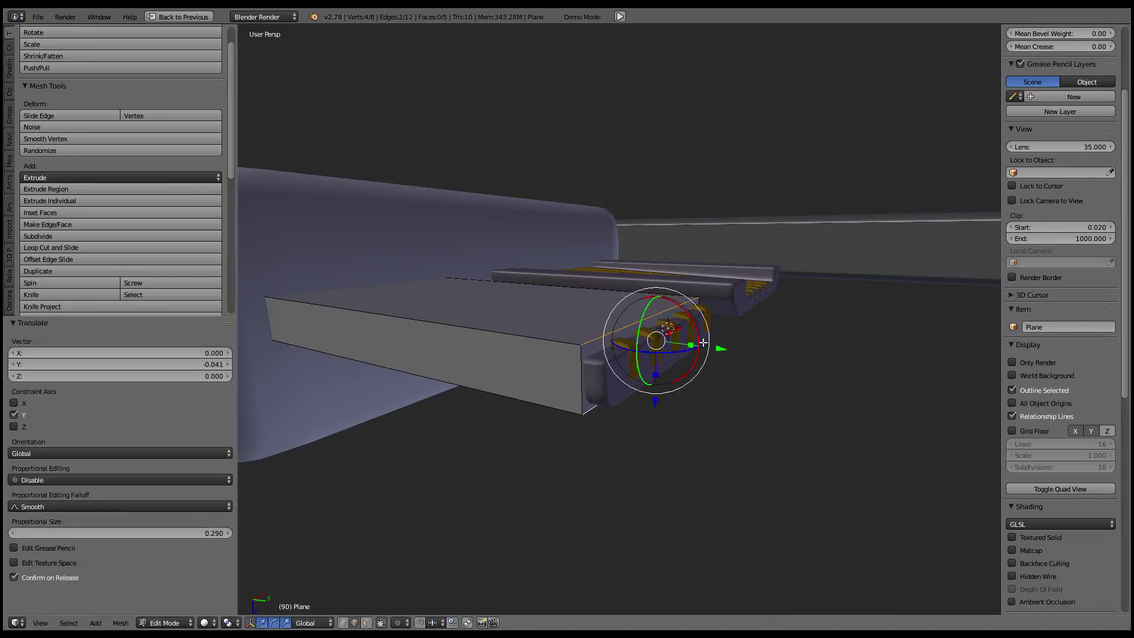
Bevel the slab's two long edges by 0.025
right_click(522, 388, "shift")
key("ctrl+e")
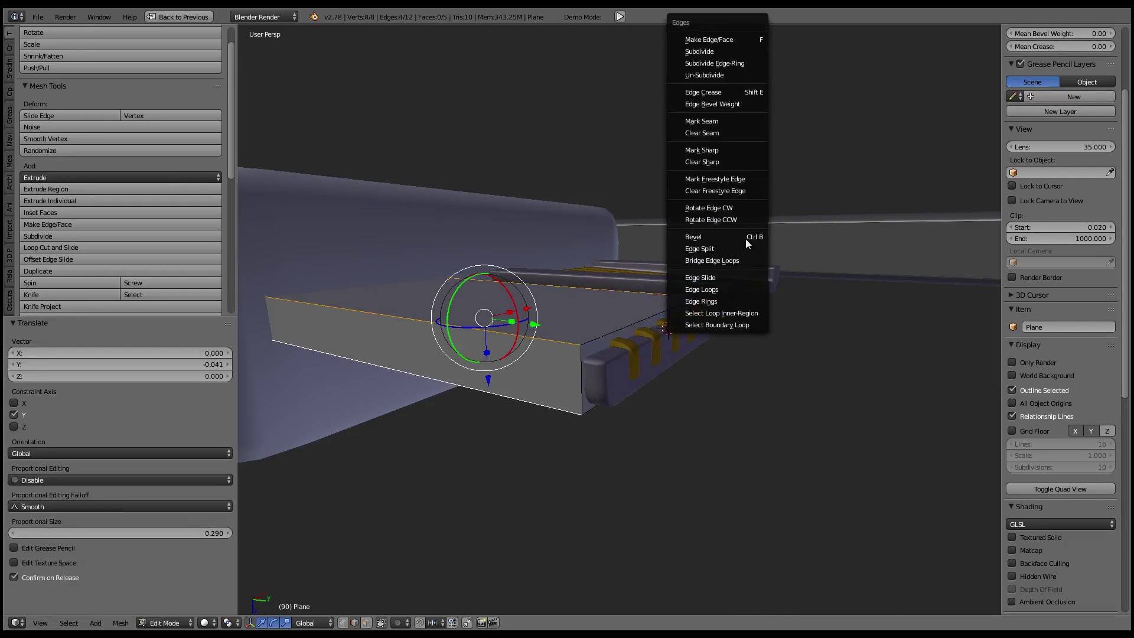
left_click(744, 237)
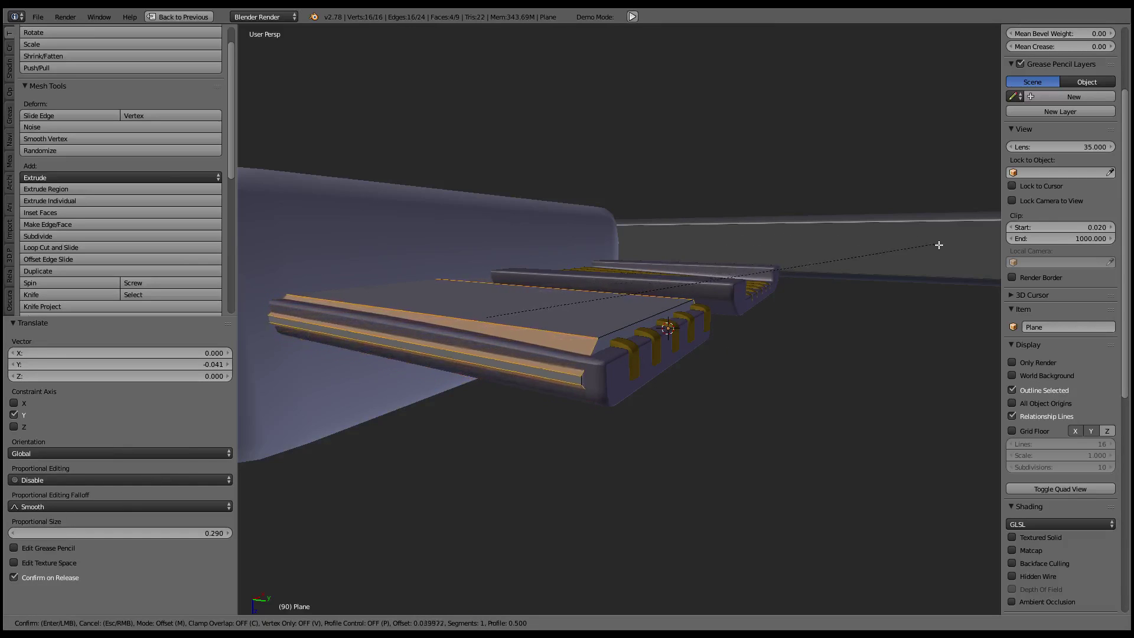
left_click(868, 258)
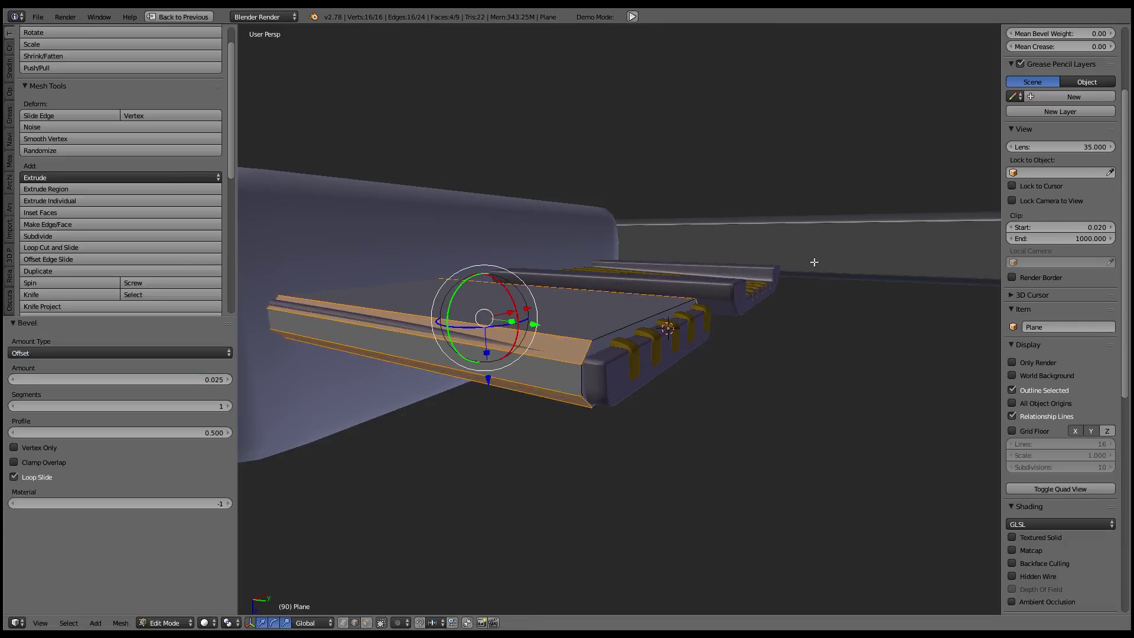
mouse_move(812, 261)
middle_mouse_down()
mouse_move(736, 278)
mouse_move(787, 287)
middle_mouse_up()
mouse_move(379, 295)
middle_mouse_down()
mouse_move(324, 313)
mouse_move(408, 285)
middle_mouse_up()
Scale the edge pair near the slab's front slightly along X
right_click(445, 279, "alt")
middle_click_drag(663, 253, 630, 321)
key("s")
left_click(773, 245)
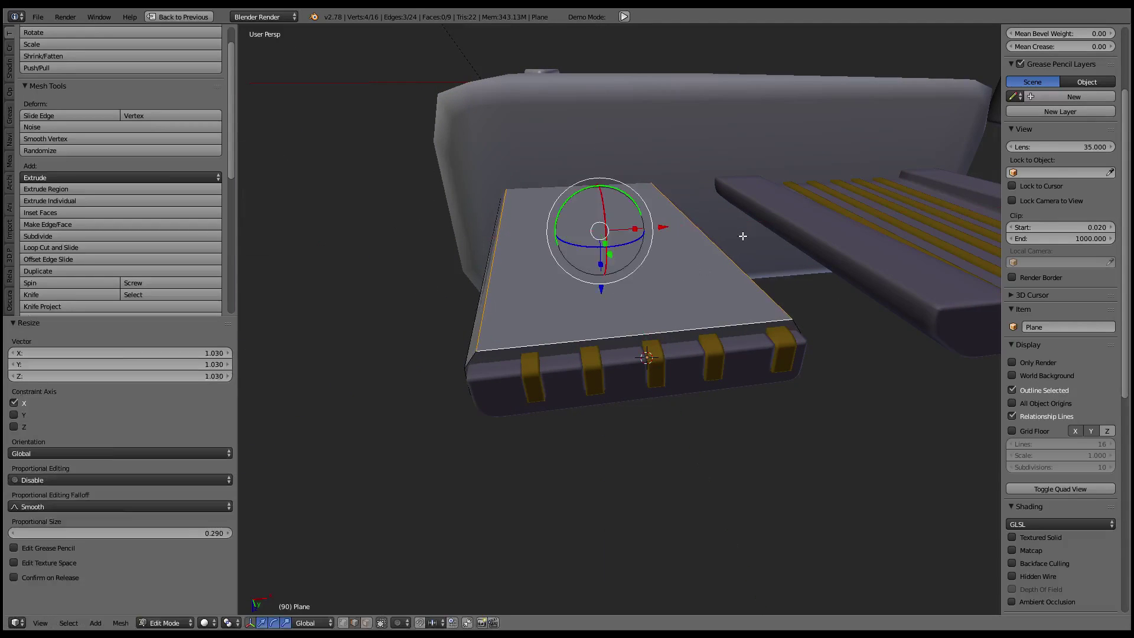
middle_click_drag(772, 245, 805, 228)
Extrude the slab's end face outward over the gold tabs
right_click(597, 393)
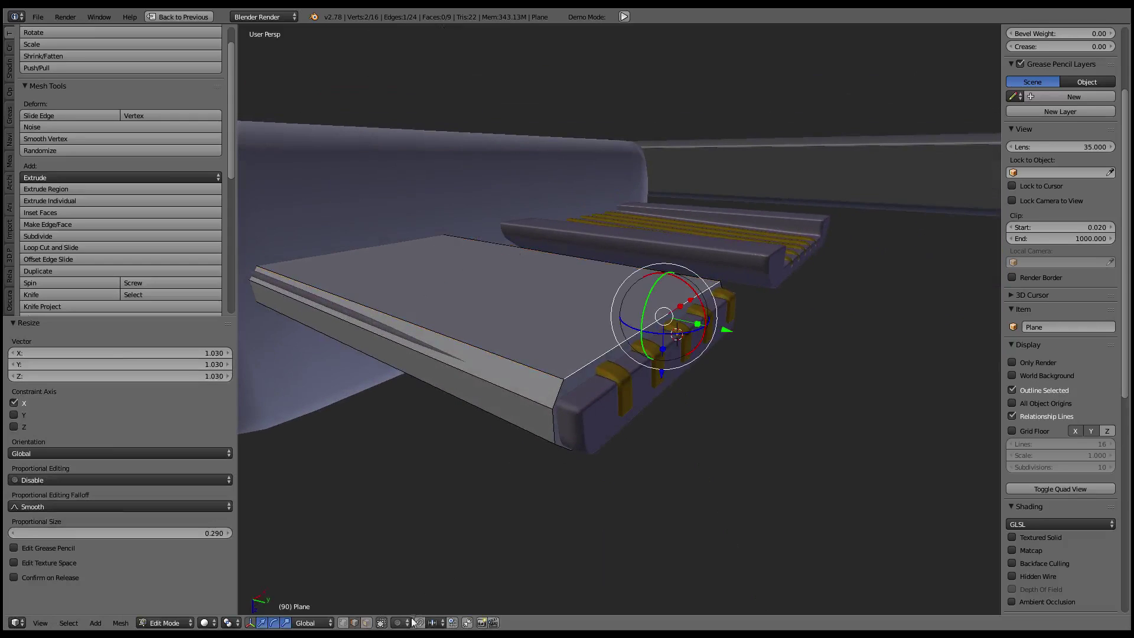
left_click(366, 622)
right_click(717, 343)
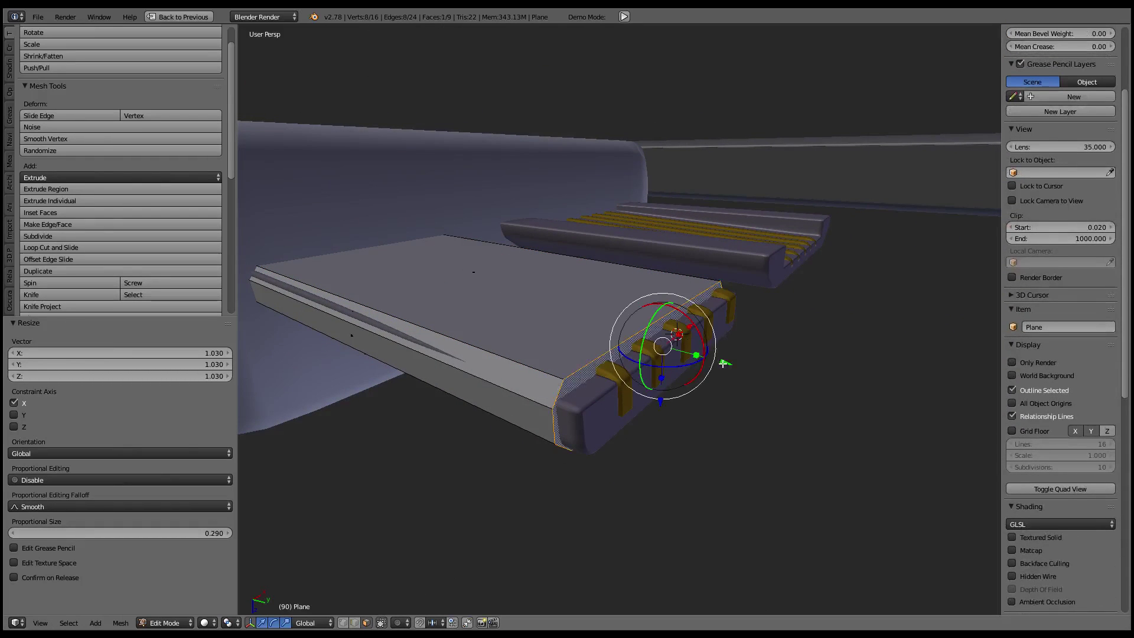
key("e")
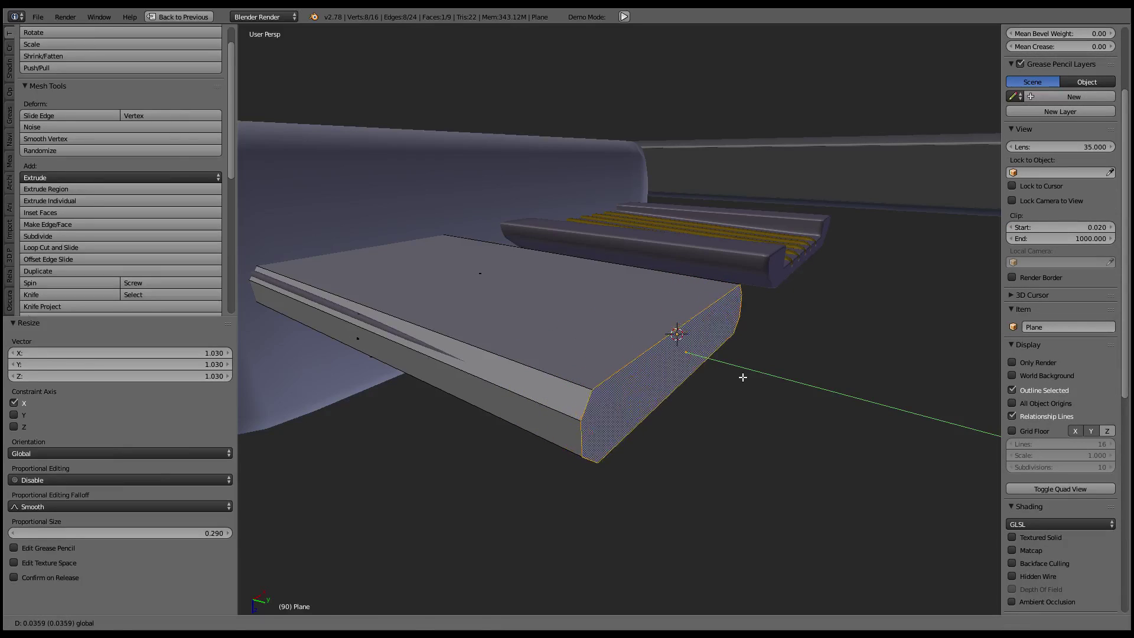
Shrink the extruded end face to 0.75, then raise it along Z and shift it along Y
left_click(741, 375)
type("s")
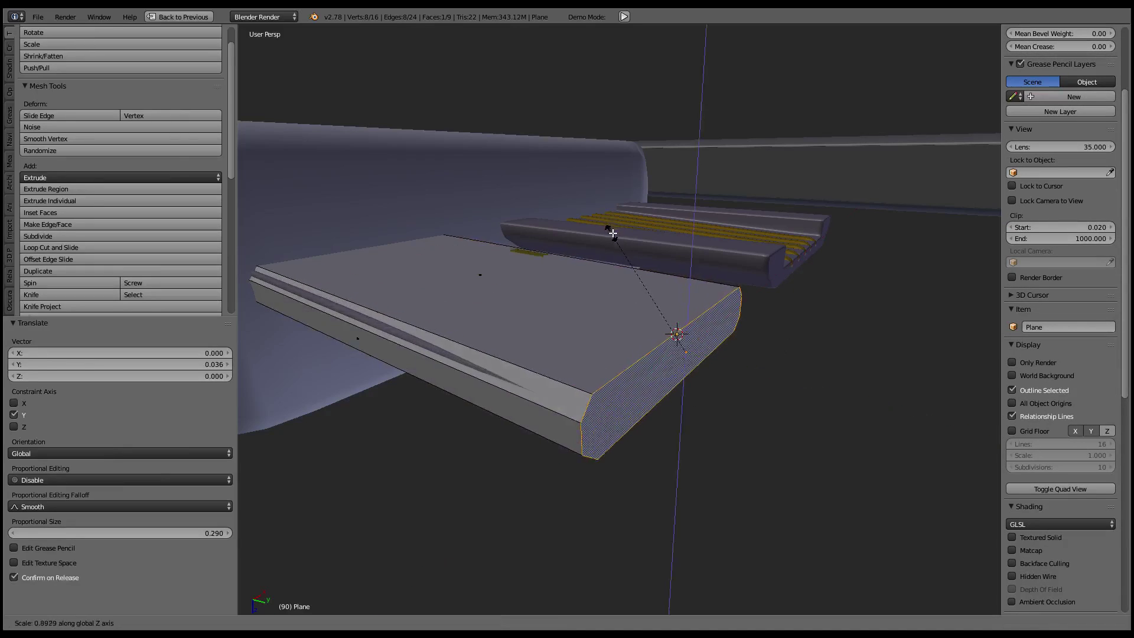
type(".75")
key("Return")
mouse_move(607, 216)
middle_mouse_down()
mouse_move(592, 236)
mouse_move(671, 435)
mouse_move(705, 417)
middle_mouse_up()
left_click_drag(701, 419, 699, 425)
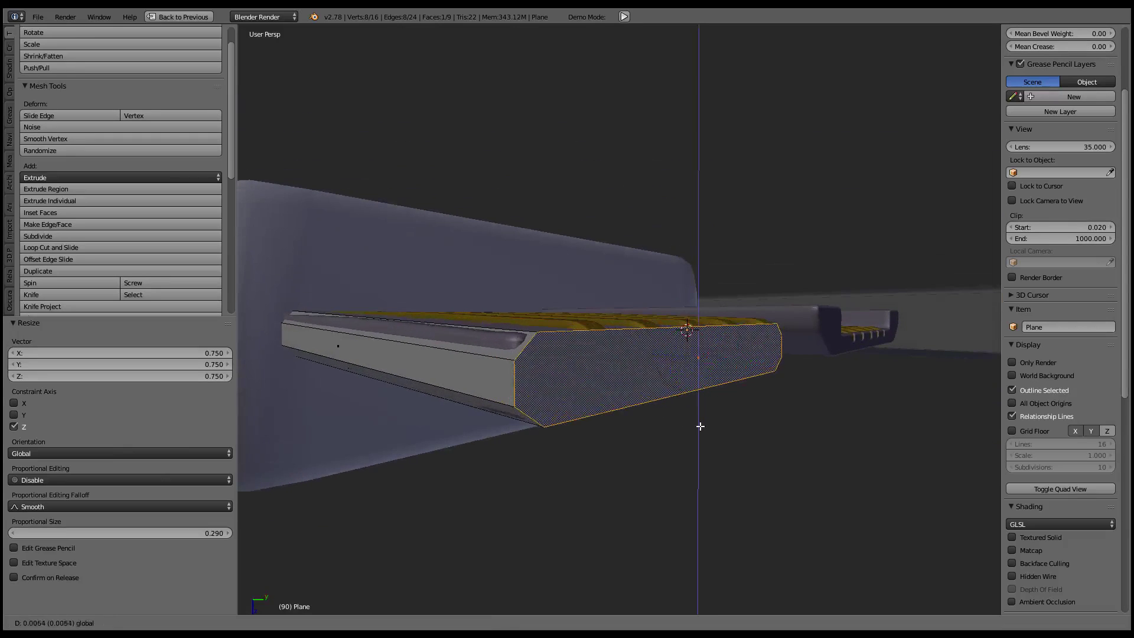
middle_click_drag(699, 425, 708, 409)
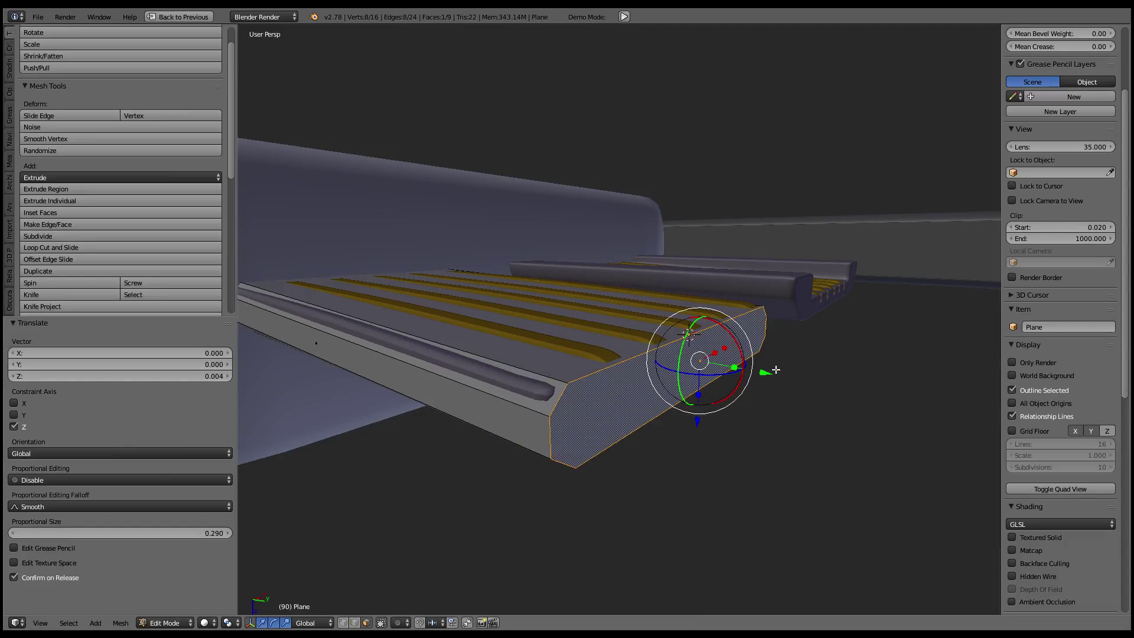
key("g")
key("y")
left_click(749, 373)
Extrude the end face again, scale it to 0.906 and widen it along X to 1.059
right_click(570, 342)
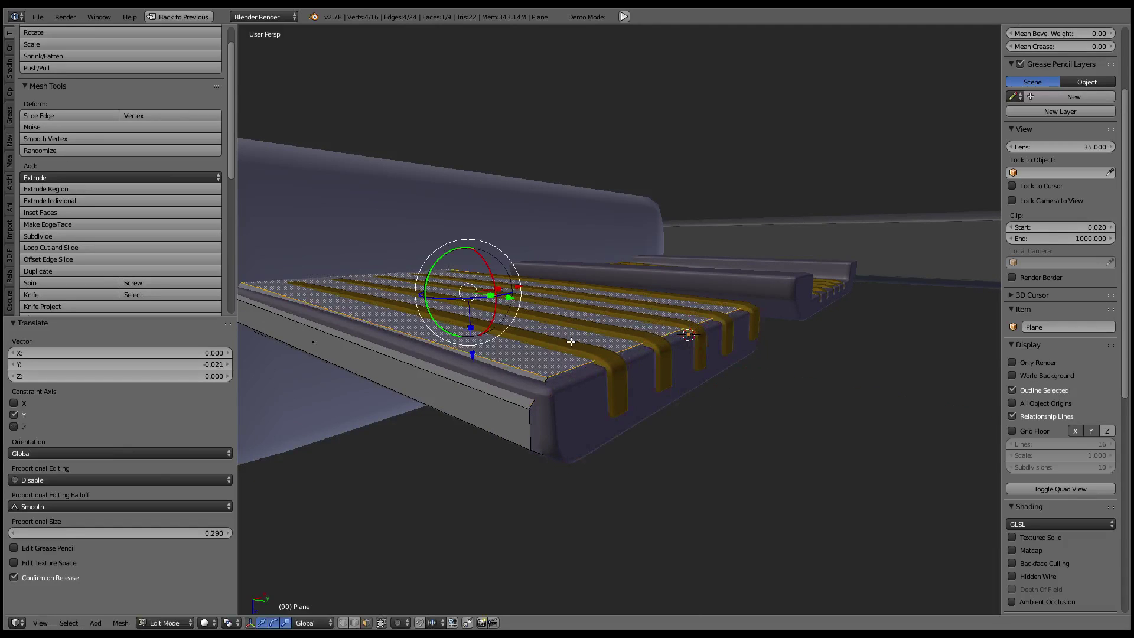
right_click(701, 382)
key("e")
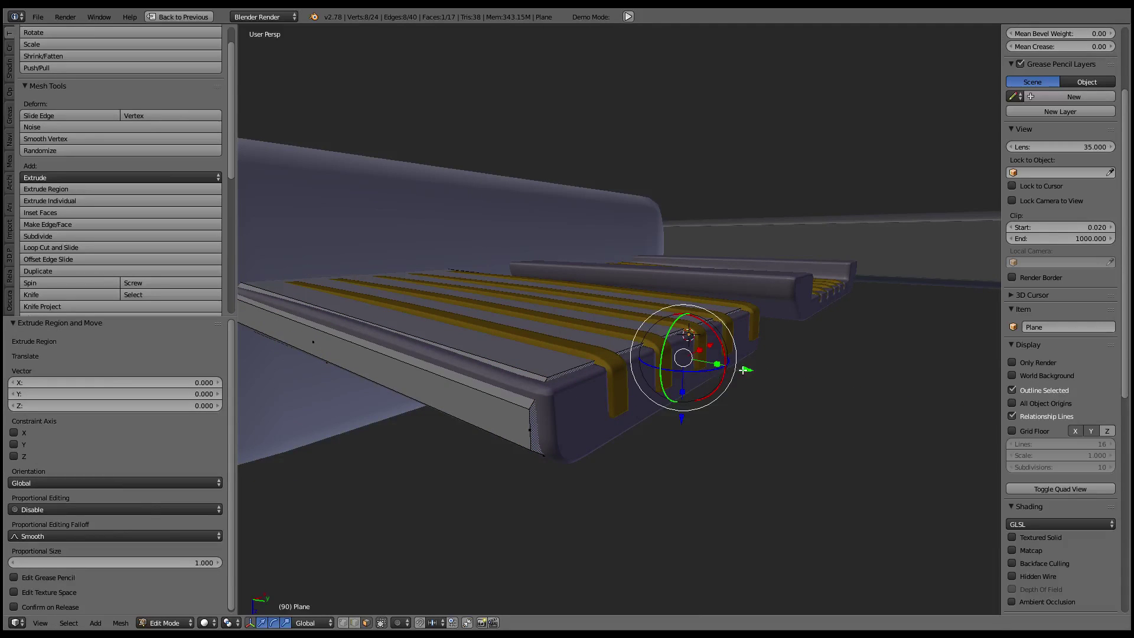
key("s")
left_click(857, 377)
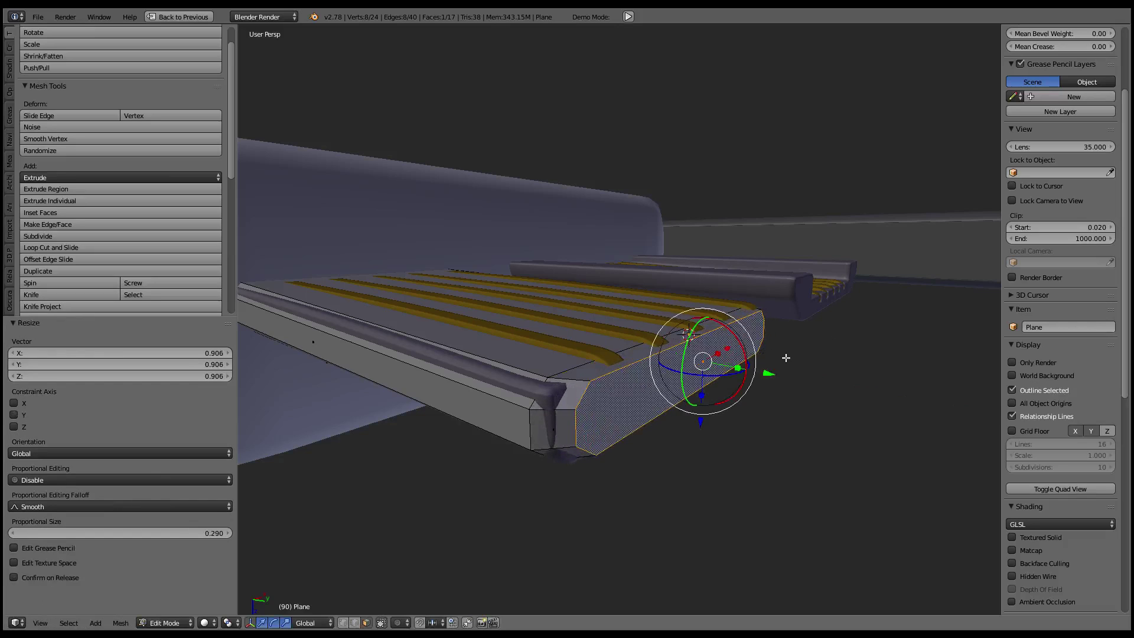
left_click(766, 369)
middle_click_drag(753, 362, 679, 380)
key("s")
key("x")
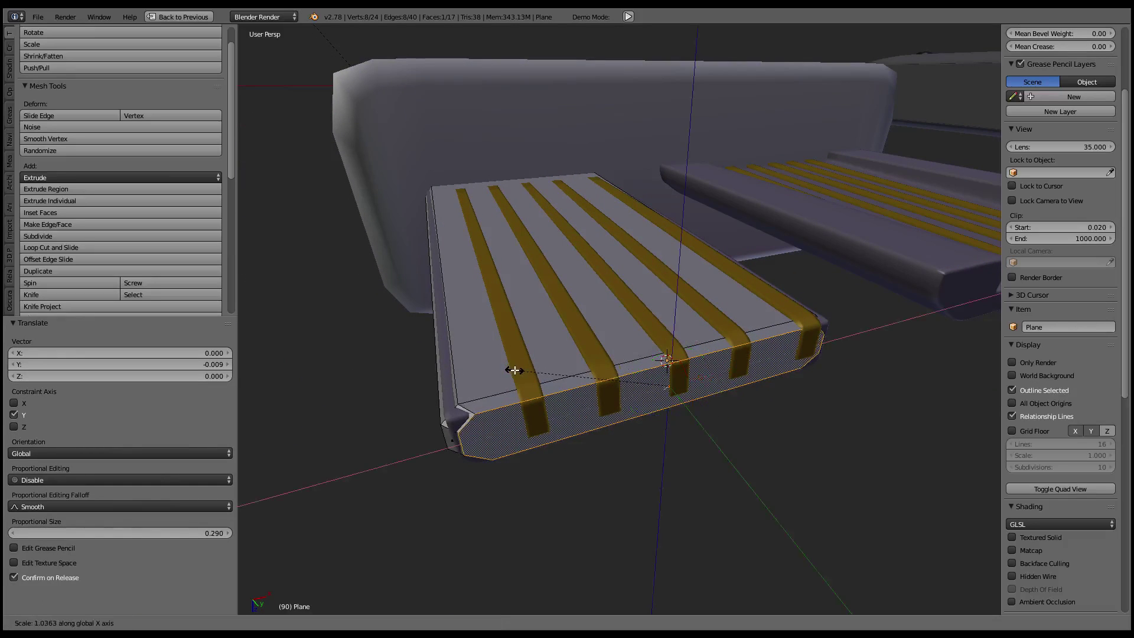
left_click(511, 370)
Flatten the housing's bottom face by scaling it to 0 along Z
middle_click_drag(510, 370, 627, 473)
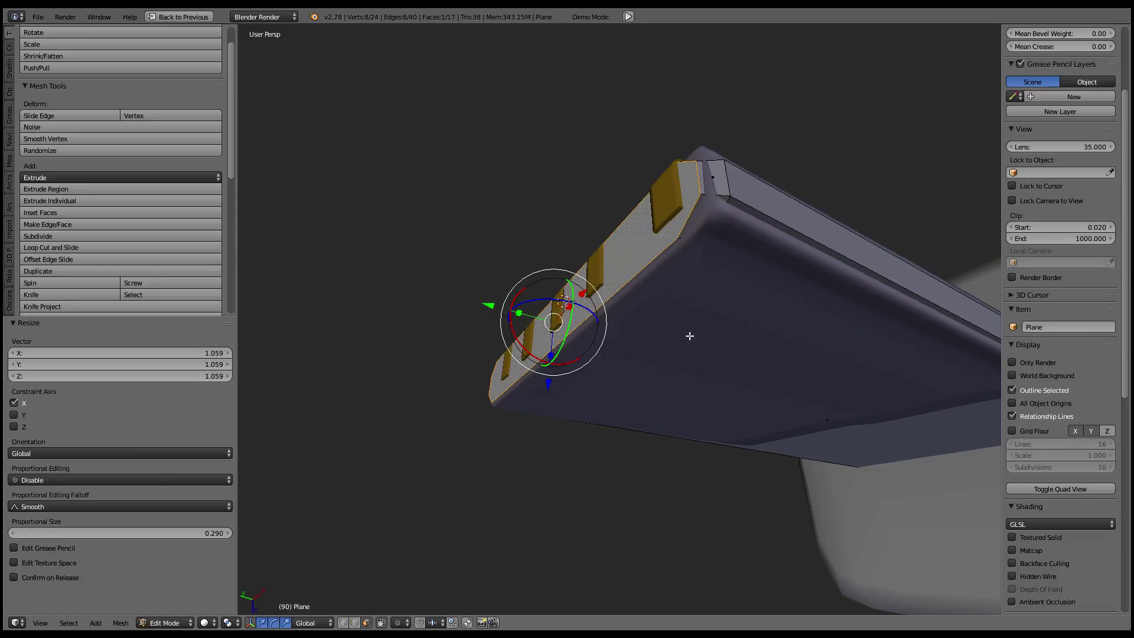
middle_click_drag(627, 473, 679, 378)
right_click(679, 378)
key("g")
key("s")
key("z")
key("0")
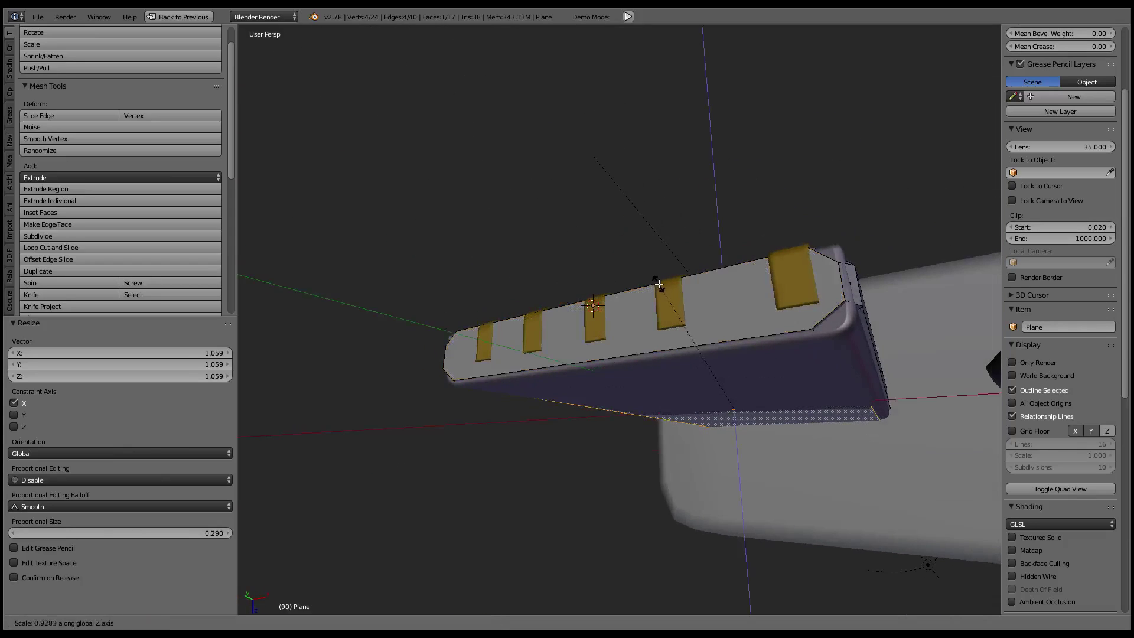
key("Return")
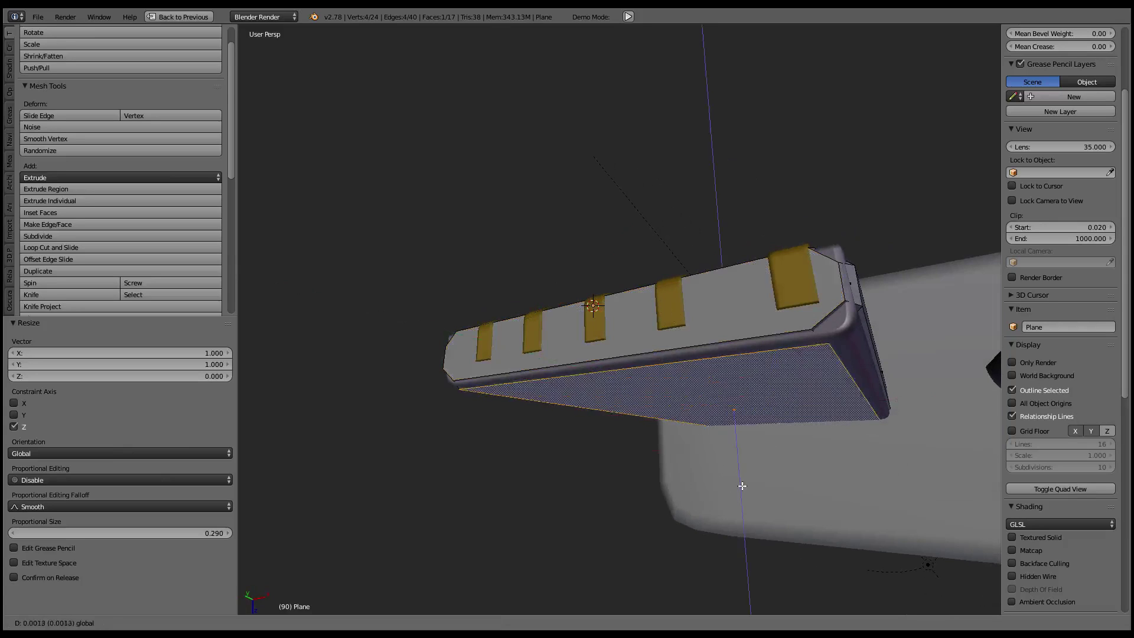
right_click(709, 353, "shift")
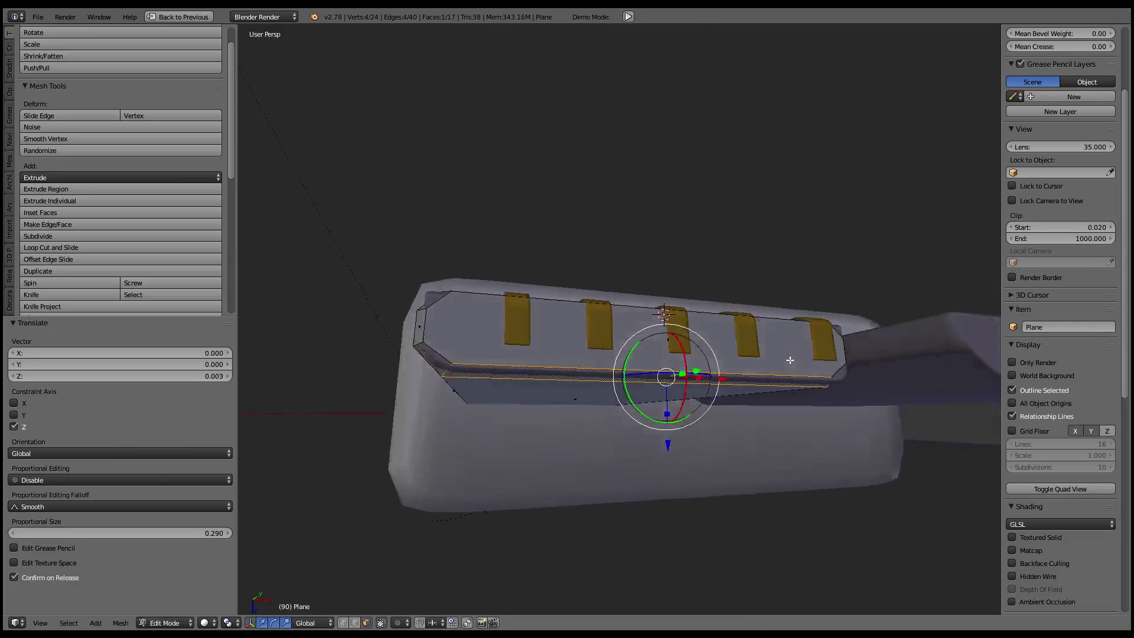
Lower the top face over the gold stripes and move two side edges along Z
middle_click_drag(710, 352, 725, 347)
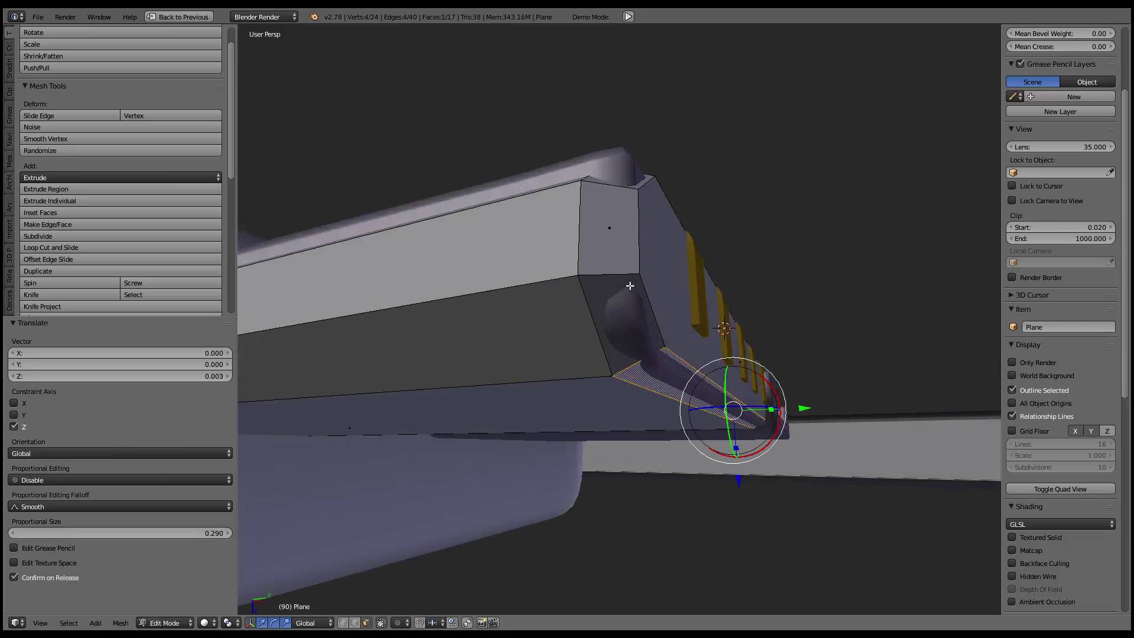
mouse_move(629, 286)
middle_mouse_down()
mouse_move(614, 329)
mouse_move(526, 325)
middle_mouse_up()
left_click_drag(500, 360, 430, 339)
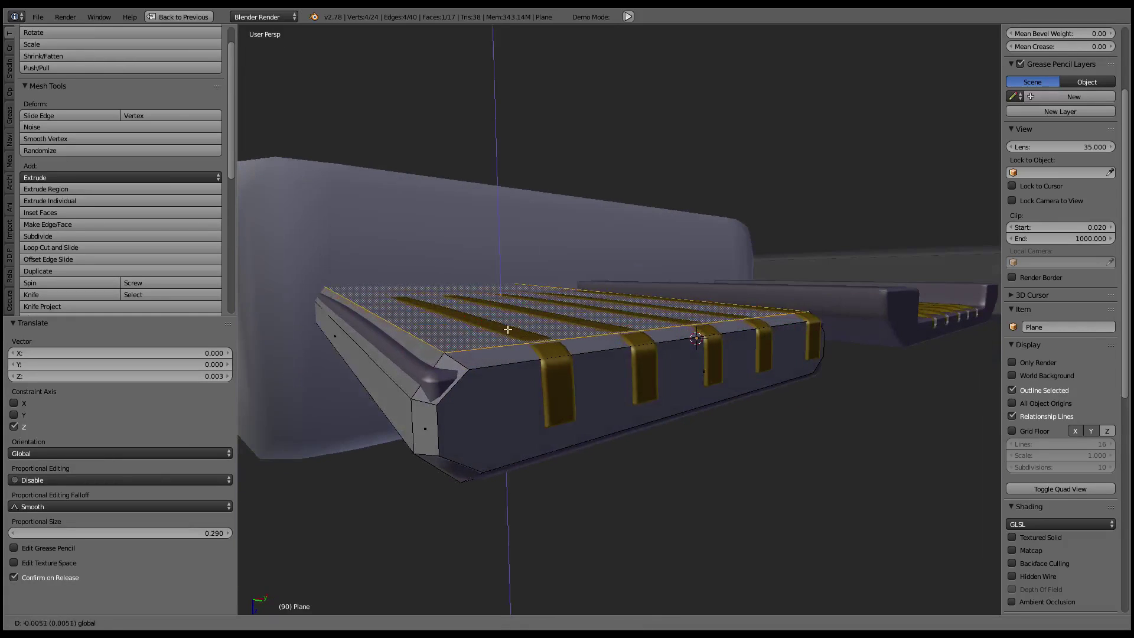
right_click(385, 373)
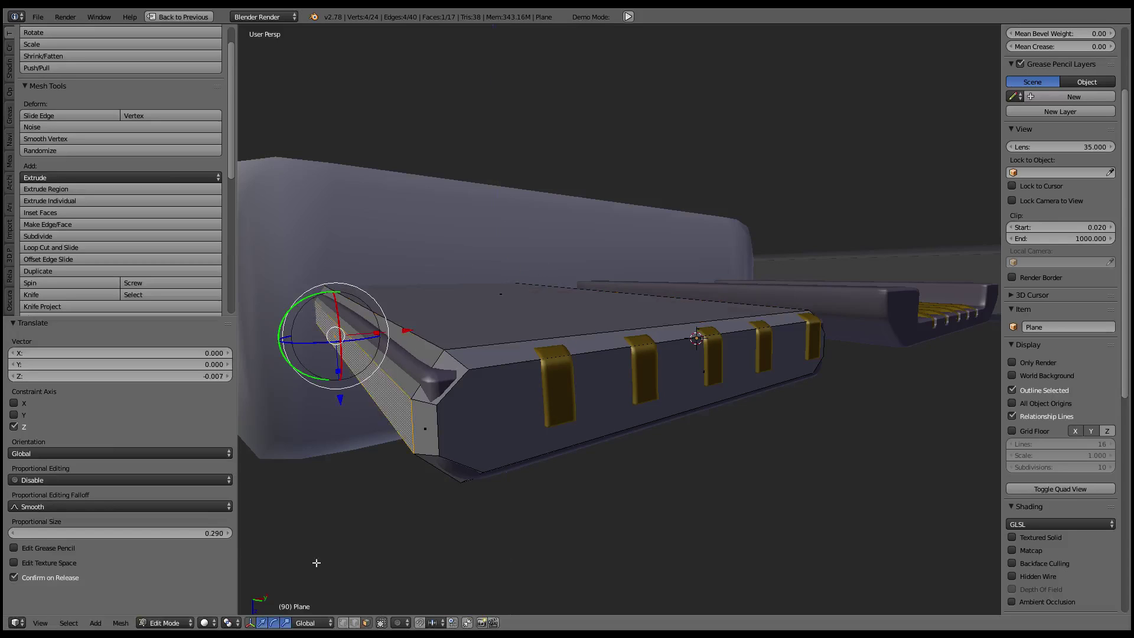
right_click(365, 363)
mouse_move(365, 363)
middle_mouse_down()
mouse_move(597, 316)
mouse_move(702, 312)
middle_mouse_up()
right_click(924, 400, "shift")
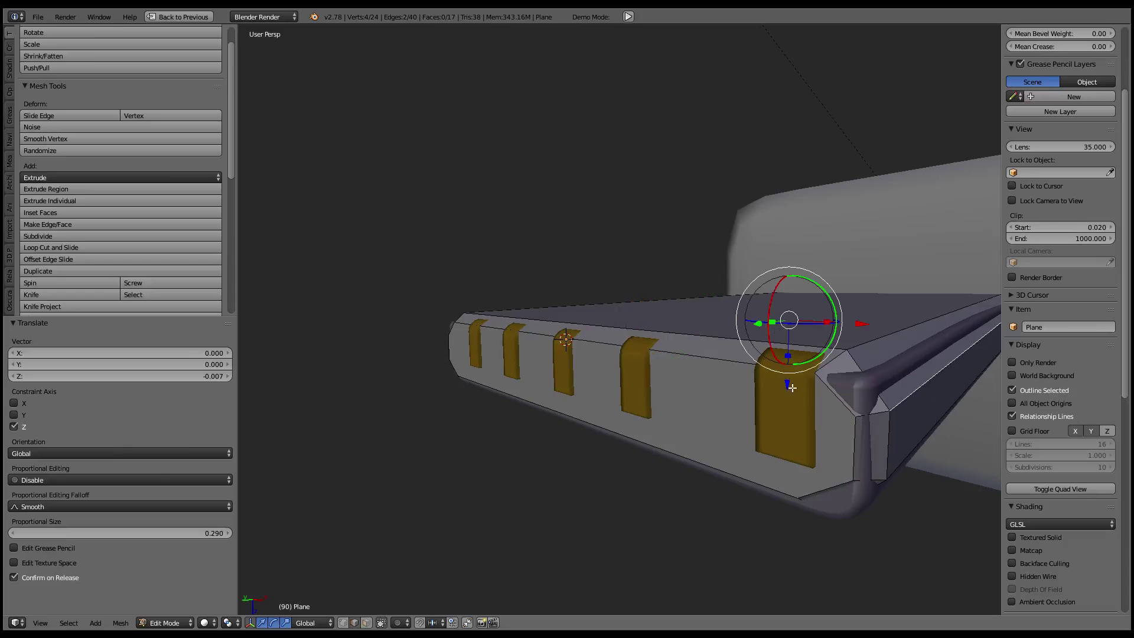
key("g")
key("z")
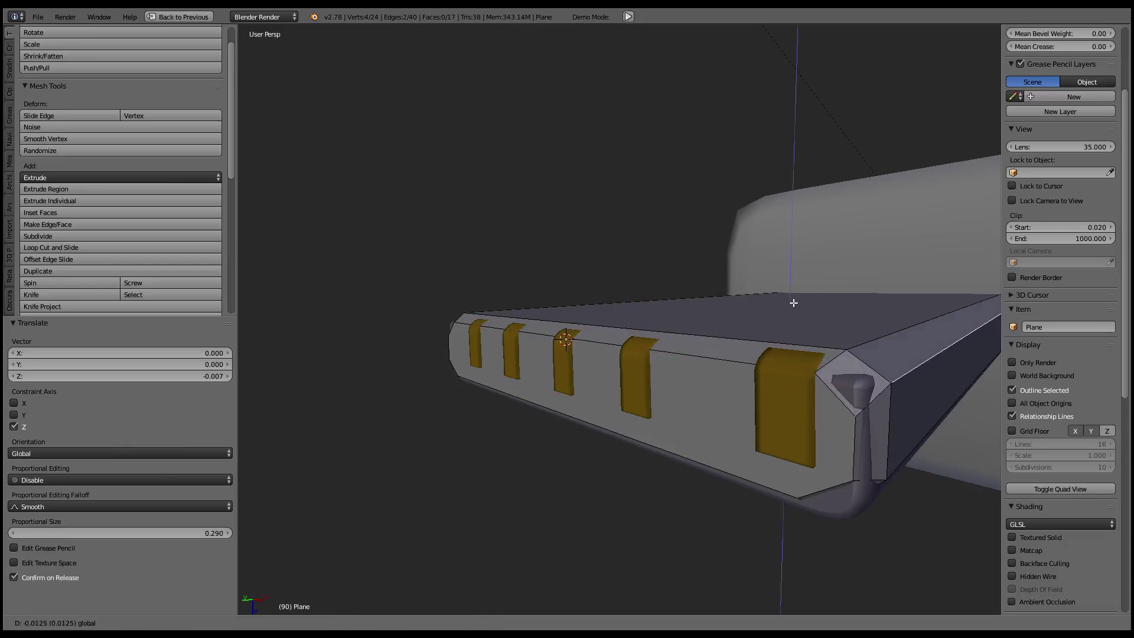
left_click(793, 303)
Move two underside edges vertically along Z
right_click(855, 457)
mouse_move(855, 458)
middle_mouse_down()
mouse_move(854, 275)
mouse_move(513, 461)
middle_mouse_up()
right_click(855, 275, "shift")
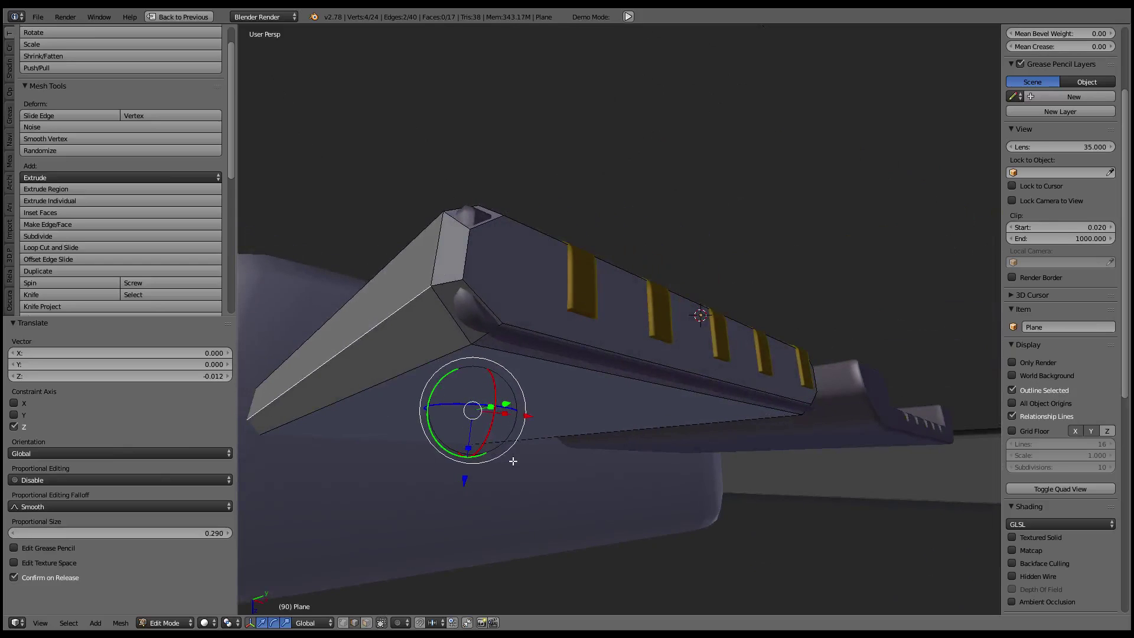
key("g")
key("z")
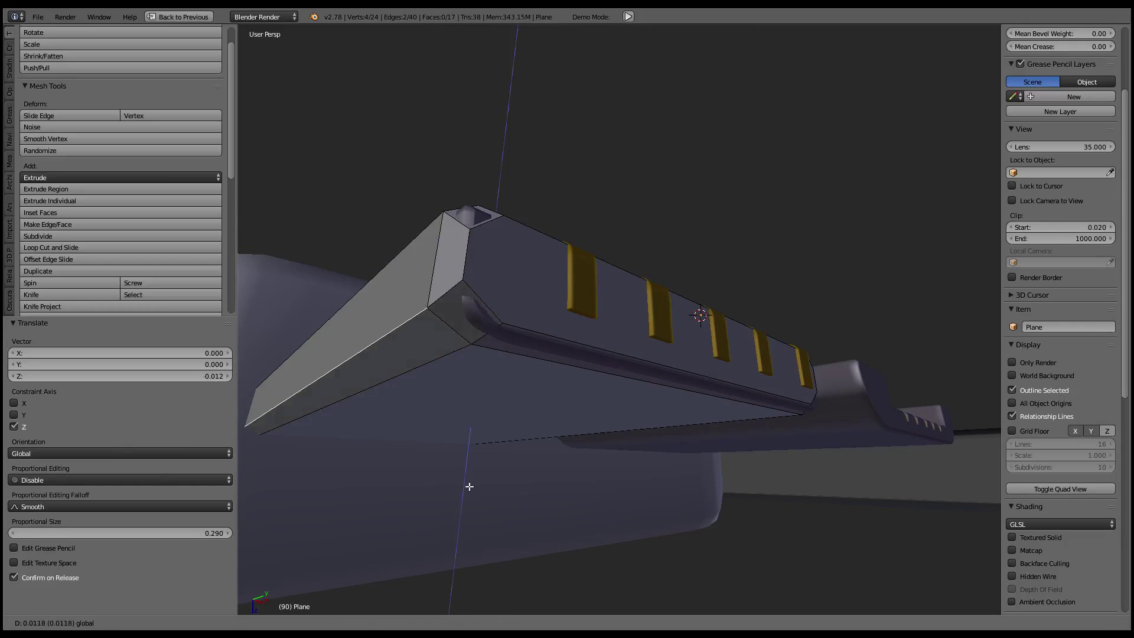
left_click(469, 486)
mouse_move(468, 485)
middle_mouse_down()
mouse_move(549, 405)
mouse_move(806, 313)
middle_mouse_up()
Scale the top front edge and the edge below it slightly outward
right_click(810, 305)
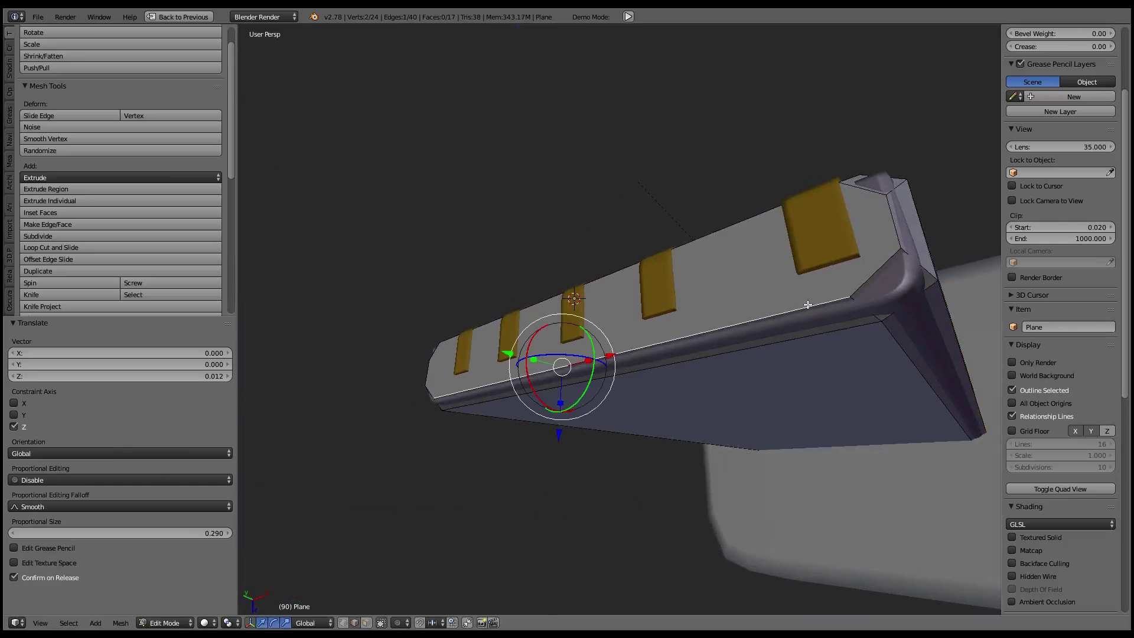
key("s")
left_click(835, 292)
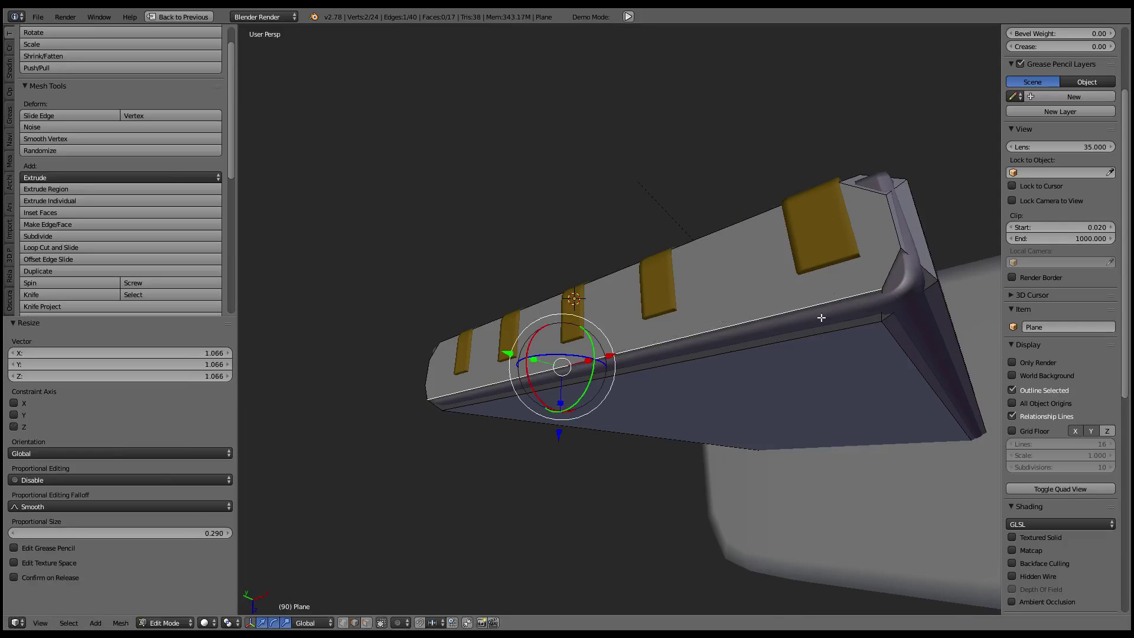
right_click(827, 330)
key("s")
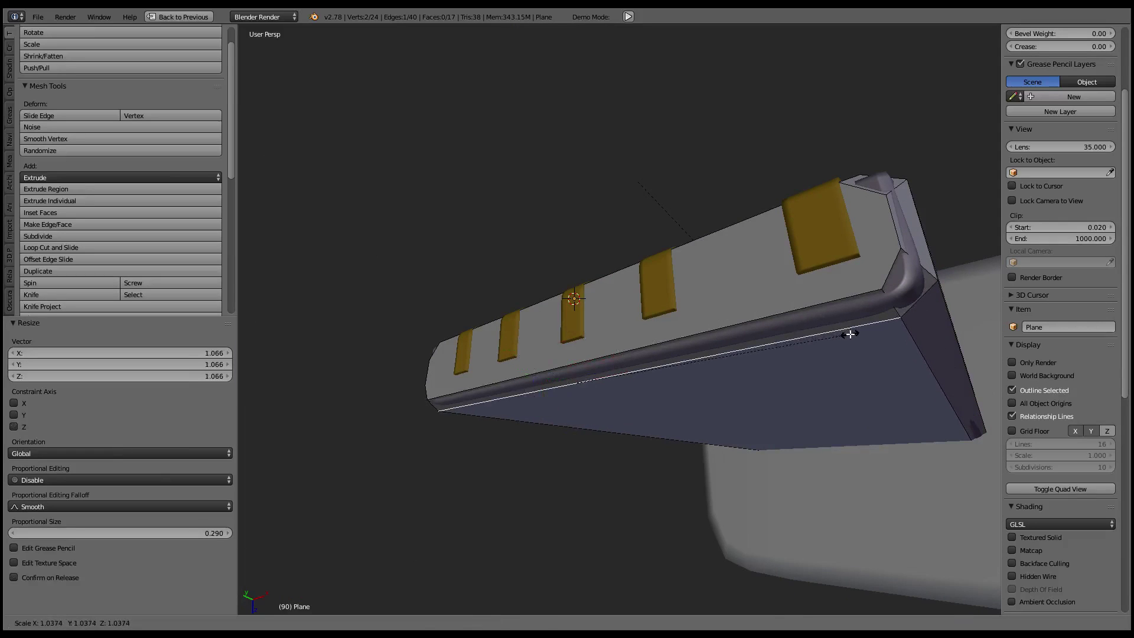
left_click(849, 334)
Scale the lower and upper front edges out slightly, about 1.008
right_click(883, 433)
key("s")
right_click(887, 435)
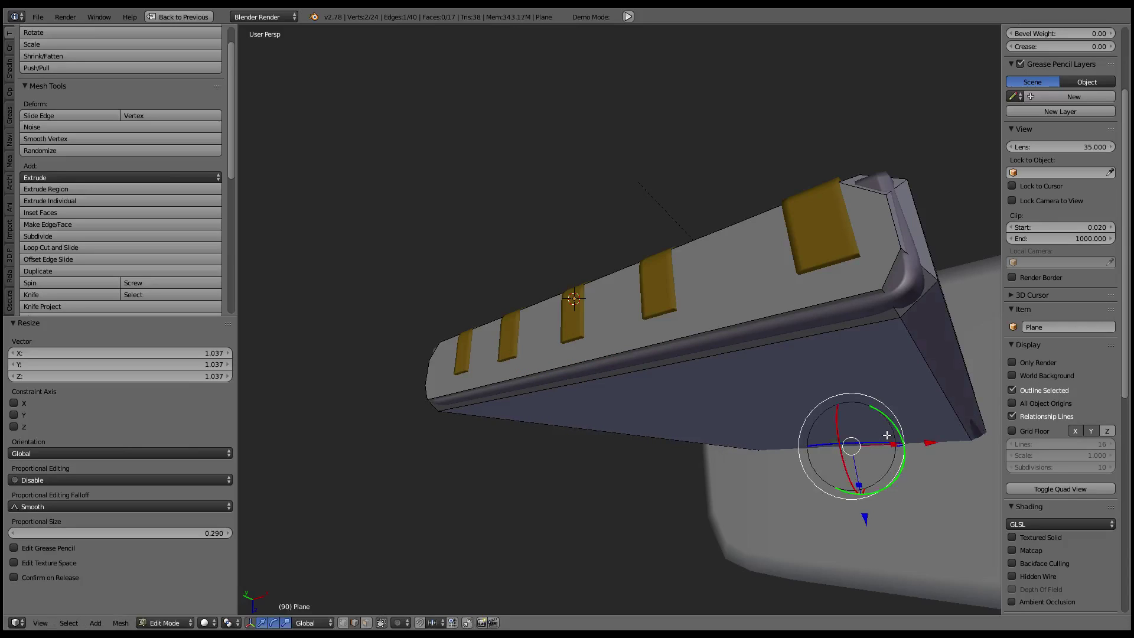
key("s")
left_click(900, 438)
right_click(815, 322)
key("s")
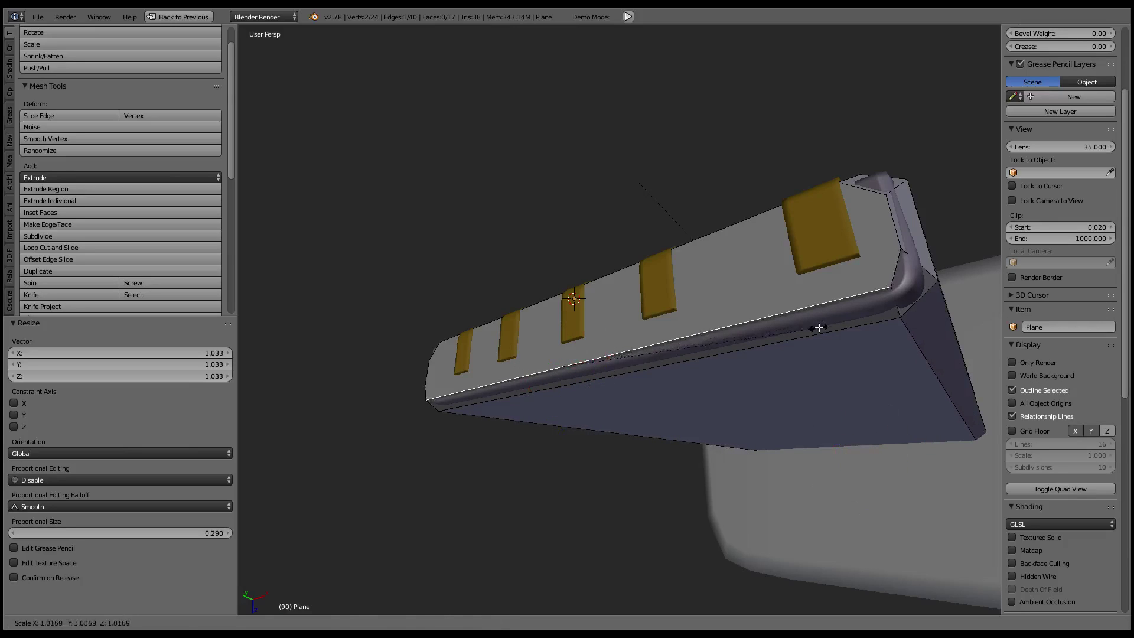
key("s")
left_click(837, 330)
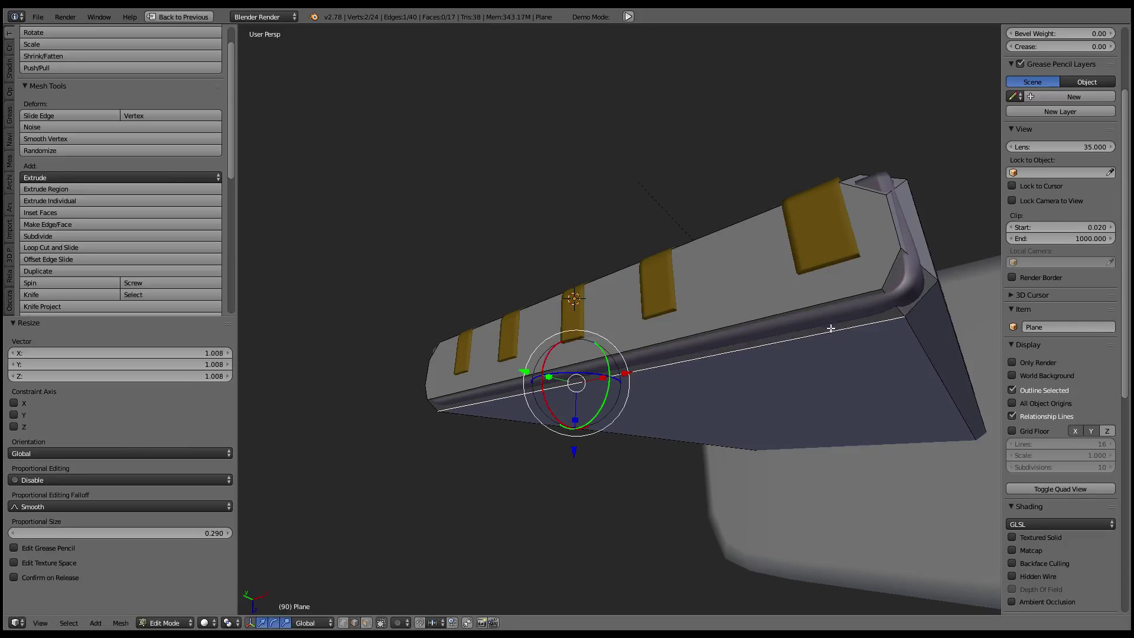
right_click(897, 296, "ctrl+alt")
Move the corner edge ring along Y, scale it to 0.583, and slide the end loop along Y
middle_click_drag(897, 295, 834, 308)
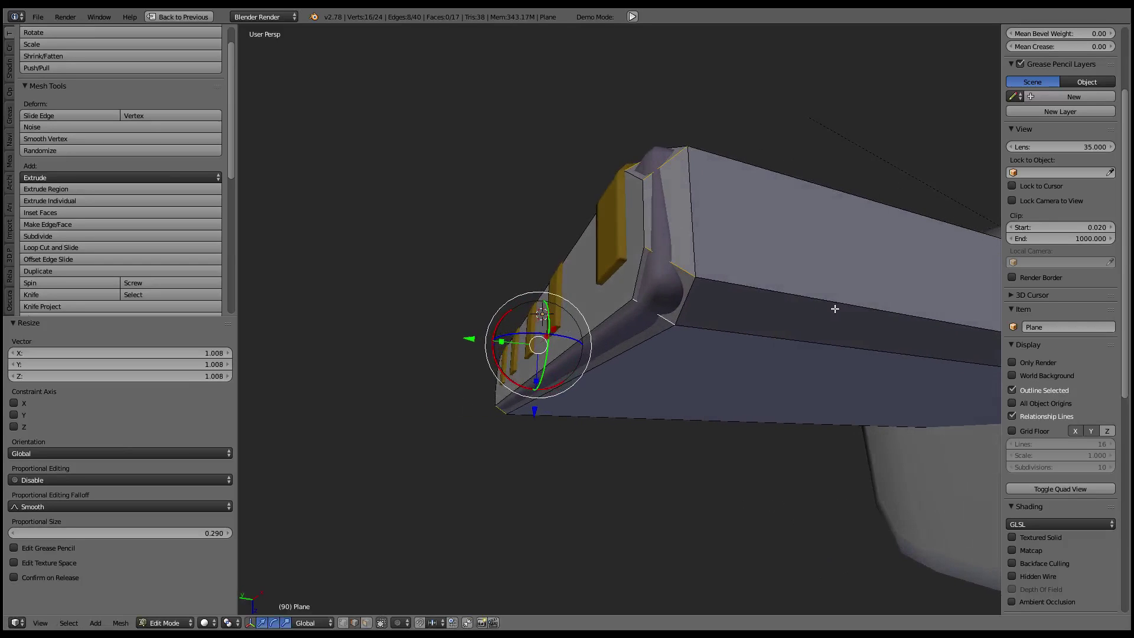
key("g")
key("y")
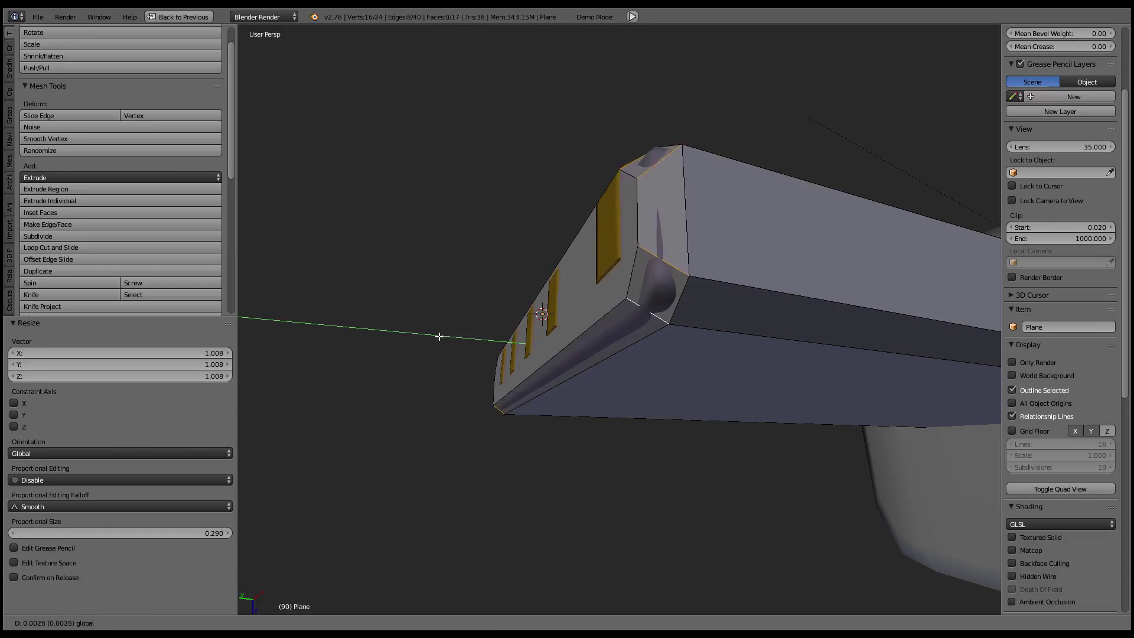
left_click(344, 341)
mouse_move(582, 292)
middle_mouse_down()
mouse_move(881, 350)
mouse_move(834, 341)
middle_mouse_up()
left_click(746, 358)
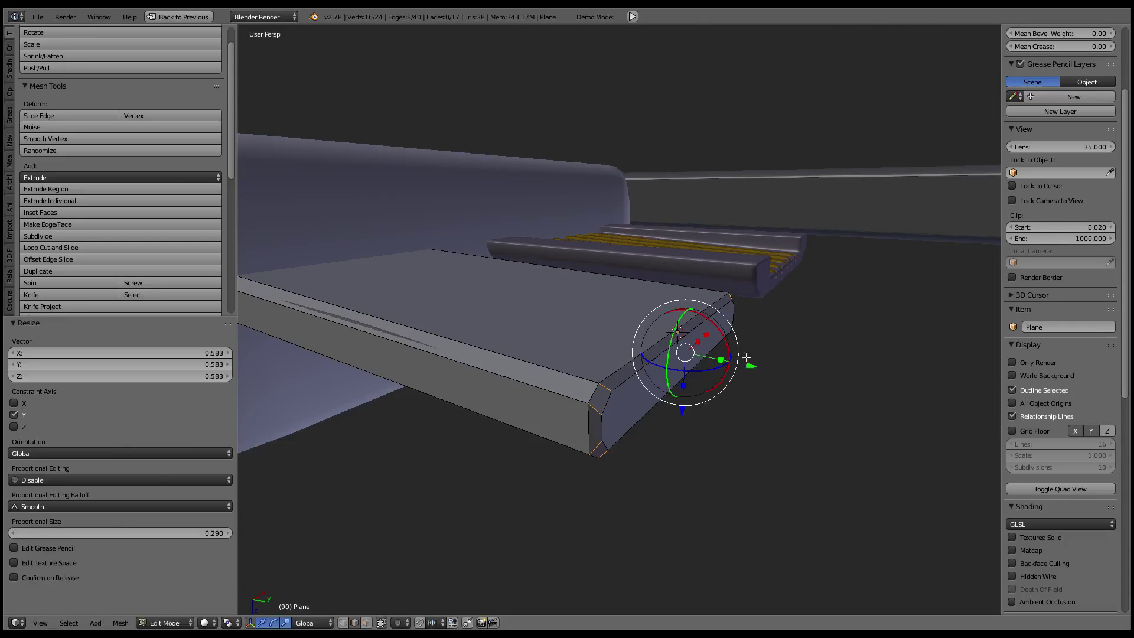
key("s")
key("Escape")
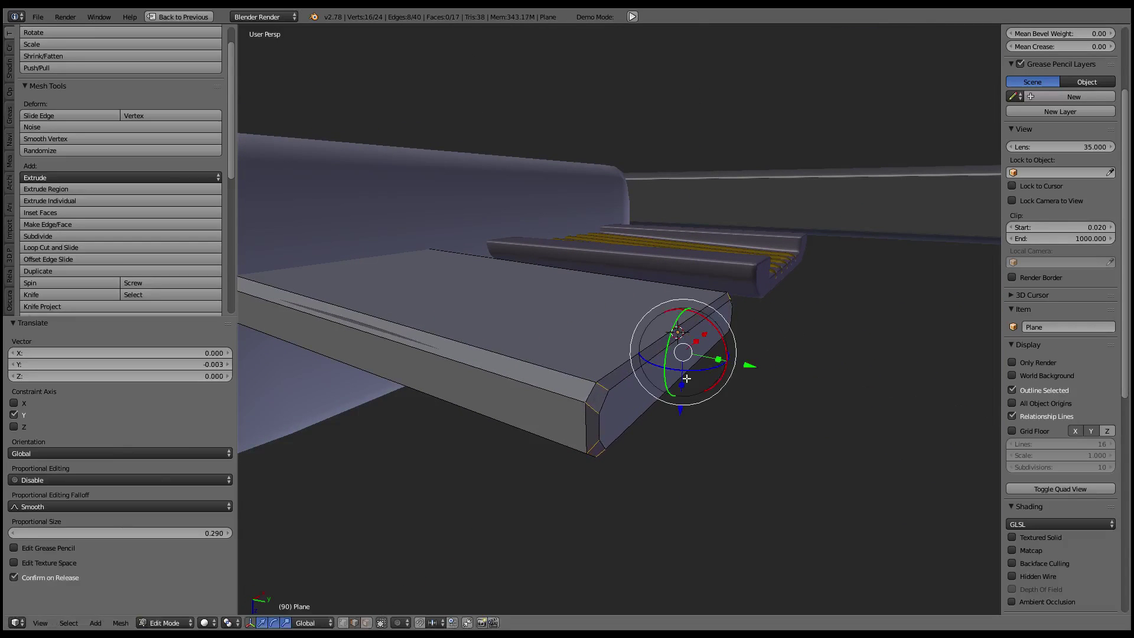
right_click_drag(587, 394, 587, 393)
left_click_drag(746, 367, 748, 370)
Shift the plate's long front edge slightly along X
right_click(425, 342)
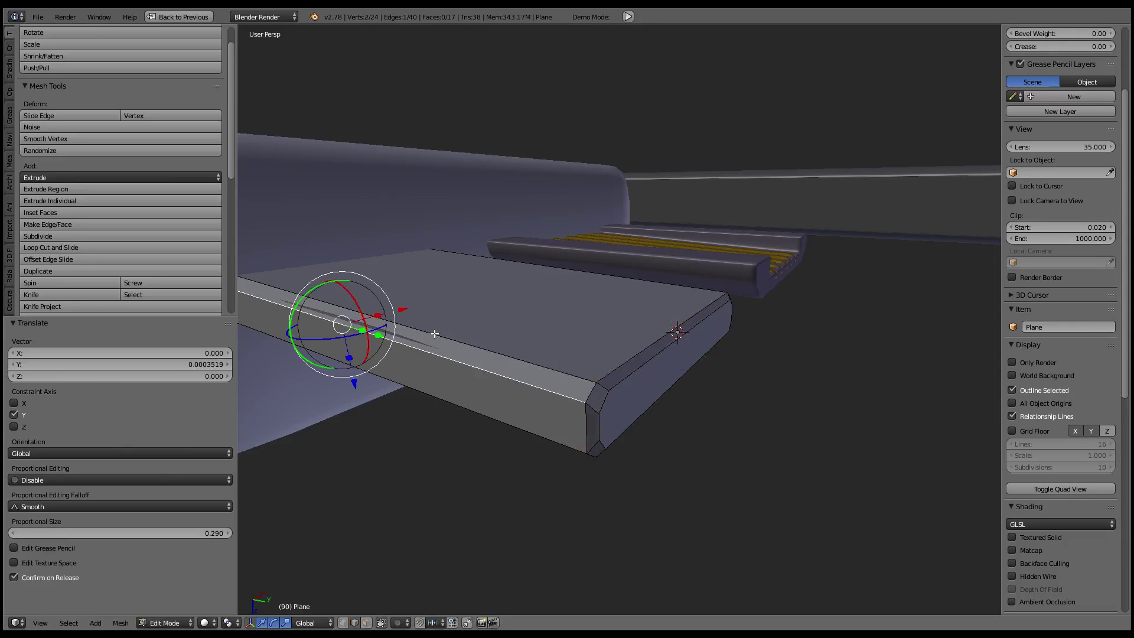
left_click_drag(392, 301, 412, 302)
left_click(404, 306)
right_click(404, 307)
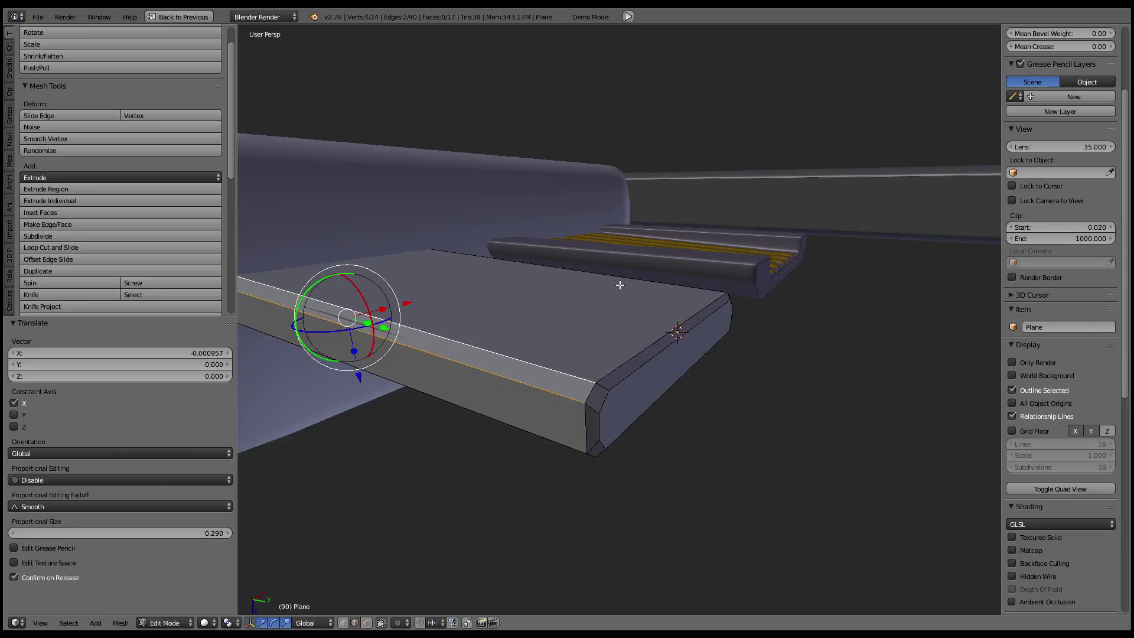
middle_click_drag(620, 285, 555, 341)
Squash the upper and lower front edges closer together along Z
right_click(543, 322)
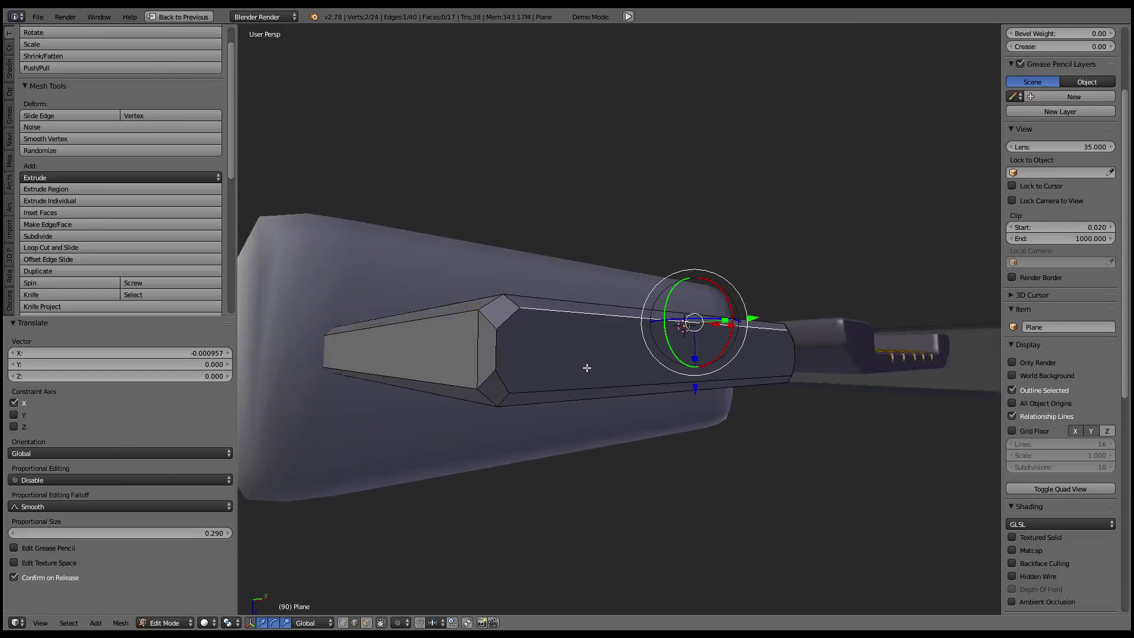
right_click(584, 366, "shift")
key("s")
key("z")
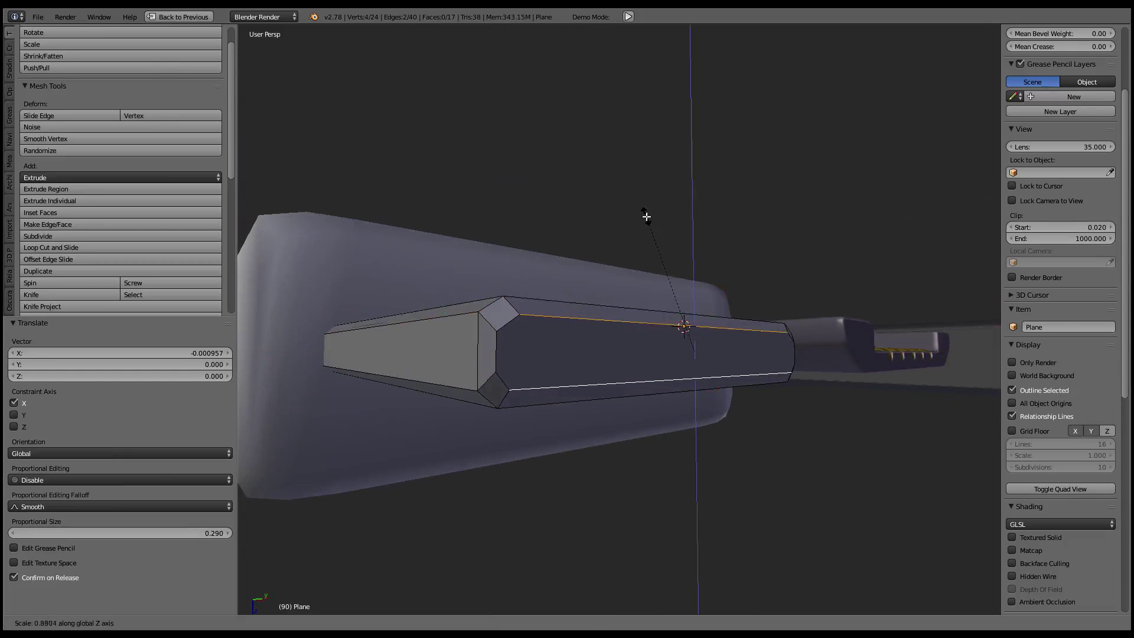
left_click(652, 233)
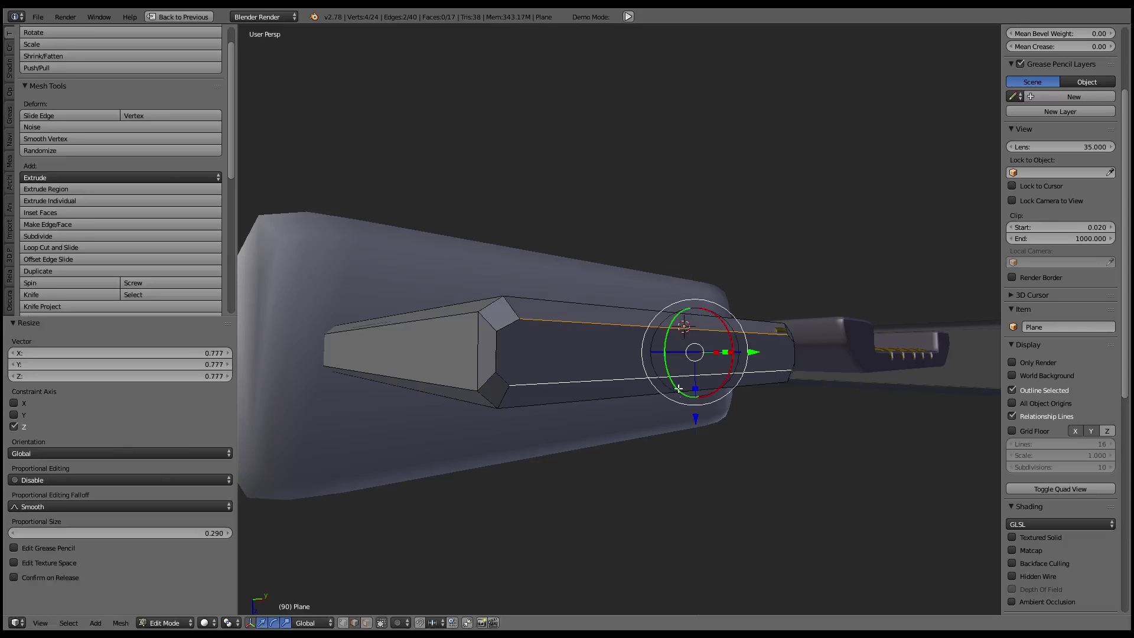
left_click_drag(700, 418, 701, 416)
Spread the upper and lower front edges slightly apart along Z
middle_click_drag(701, 417, 801, 344)
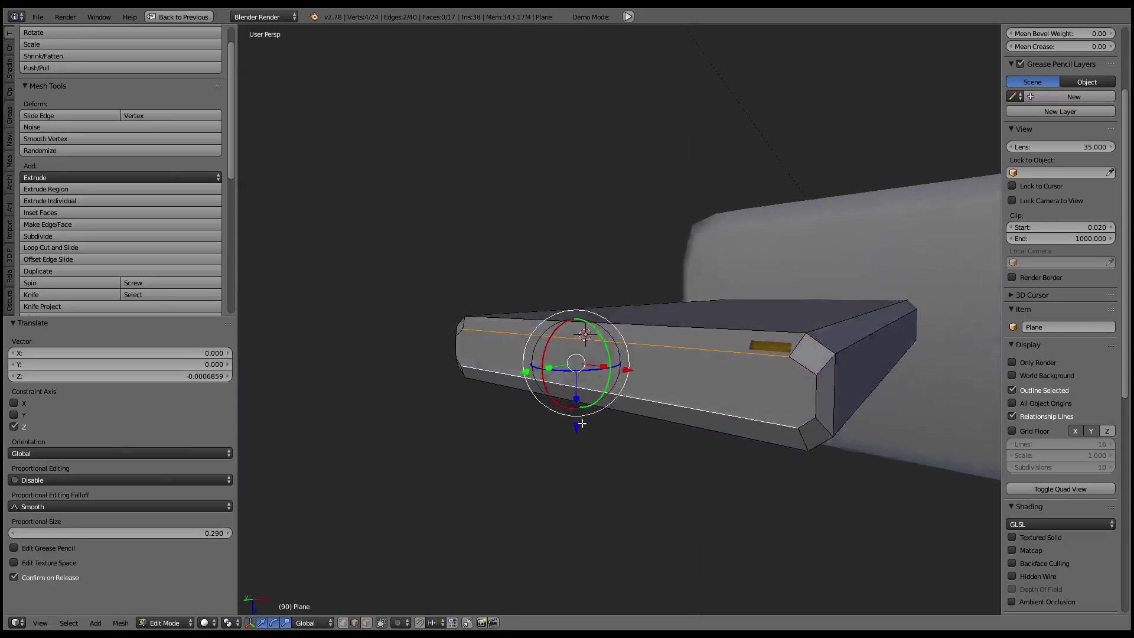
left_click(764, 397, "alt")
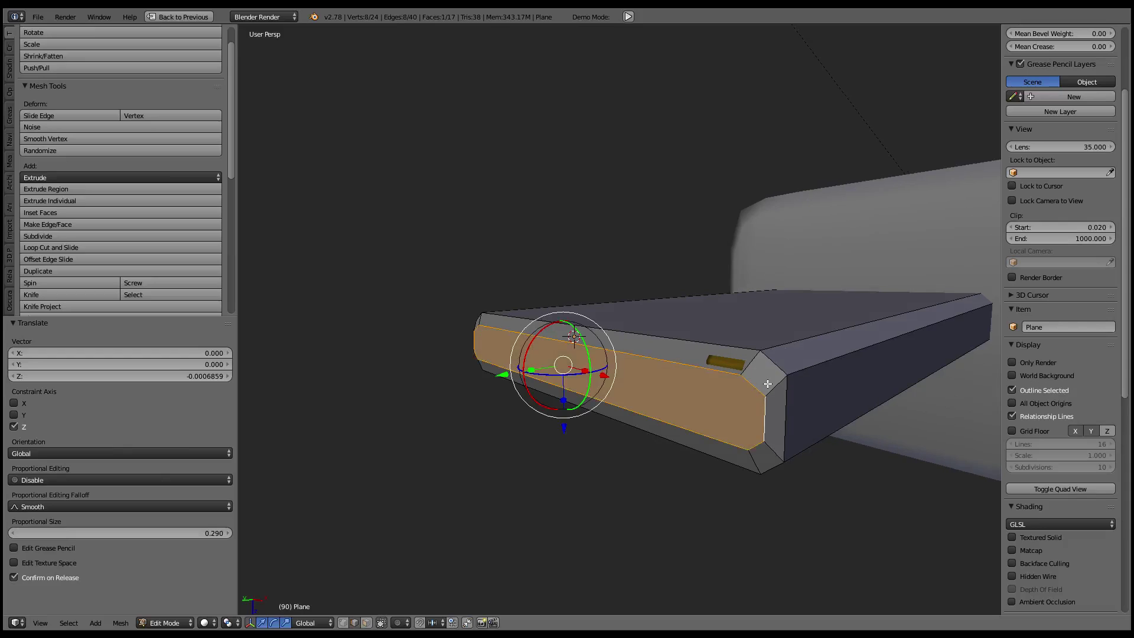
left_click(767, 385, "ctrl+alt")
left_click(719, 372)
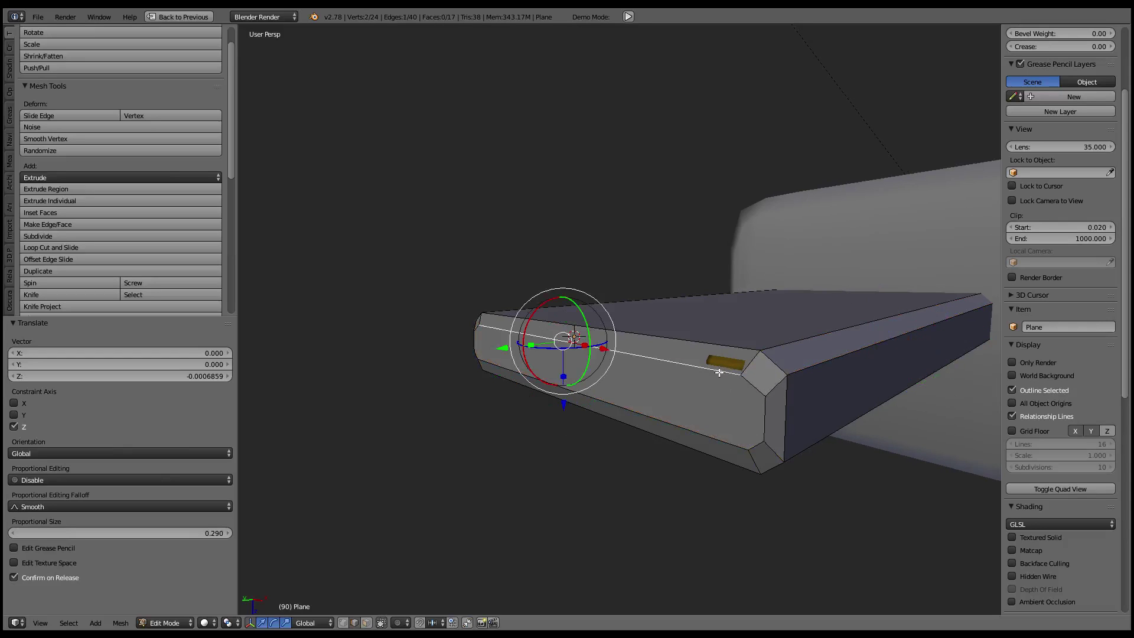
right_click(693, 431, "shift")
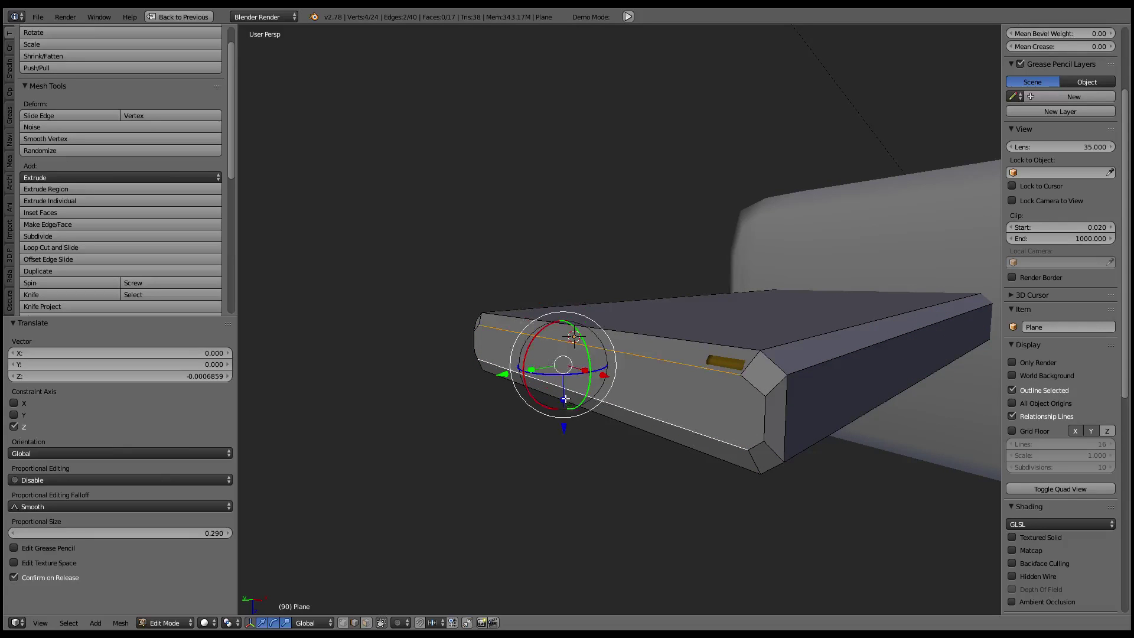
key("s")
key("z")
left_click(572, 436)
middle_click_drag(572, 437, 818, 305)
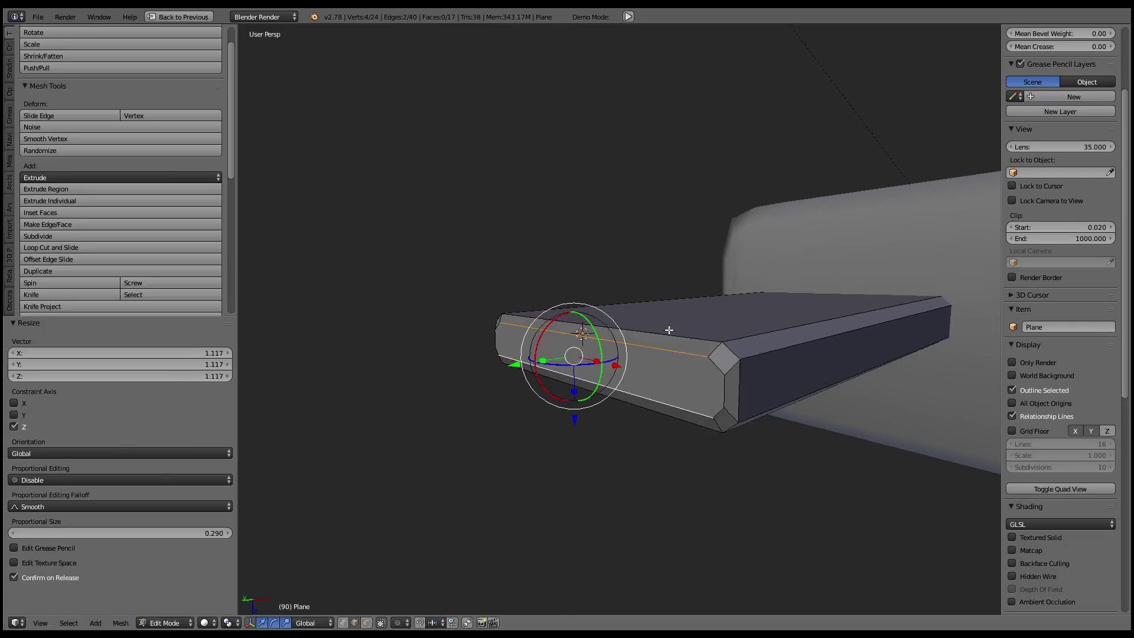
Leave and re-enter Edit Mode, then select edges at the plate's left end
key("Tab")
key("Tab")
right_click(614, 373)
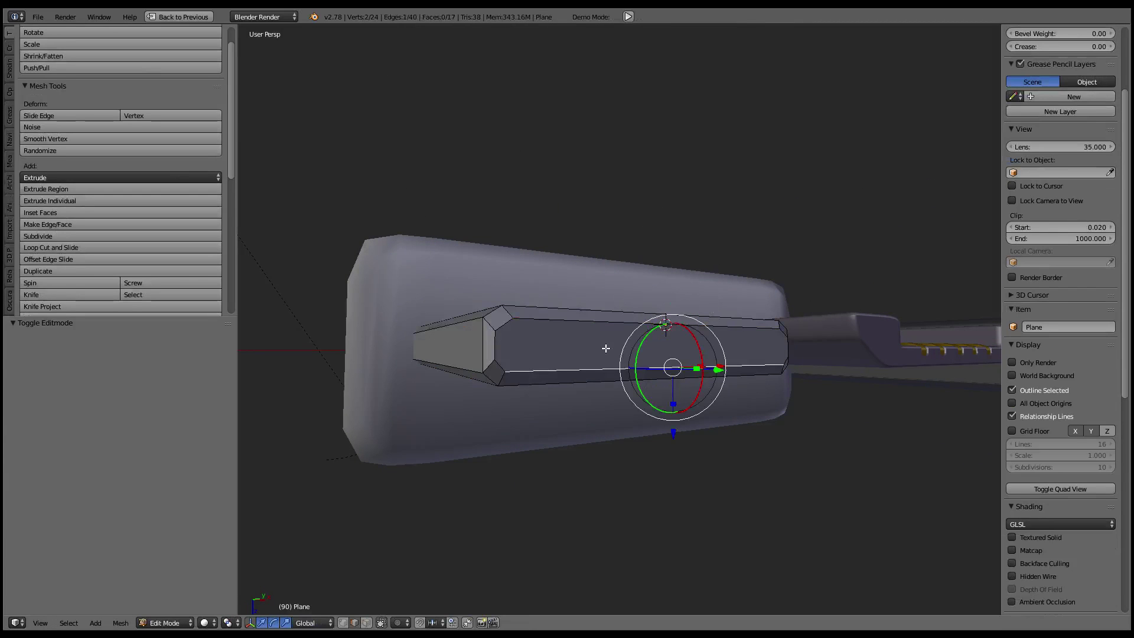
mouse_move(608, 335)
middle_mouse_down()
mouse_move(582, 384)
mouse_move(671, 342)
mouse_move(675, 290)
mouse_move(734, 336)
mouse_move(548, 341)
middle_mouse_up()
key("Tab")
key("Tab")
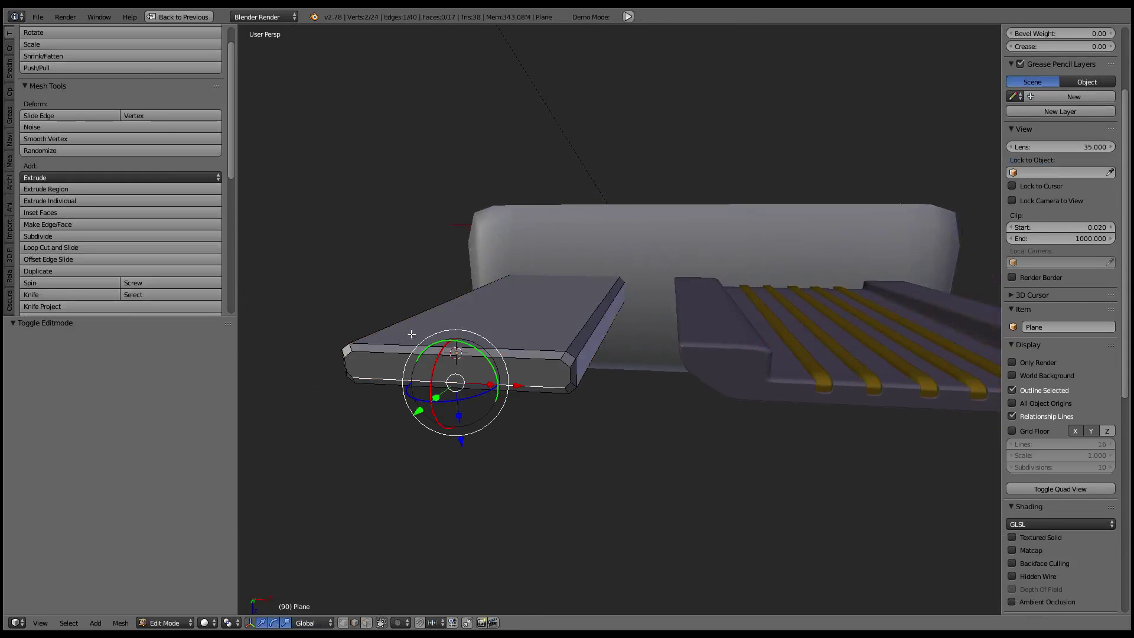
mouse_move(407, 335)
middle_mouse_down()
mouse_move(593, 302)
mouse_move(560, 328)
mouse_move(601, 318)
middle_mouse_up()
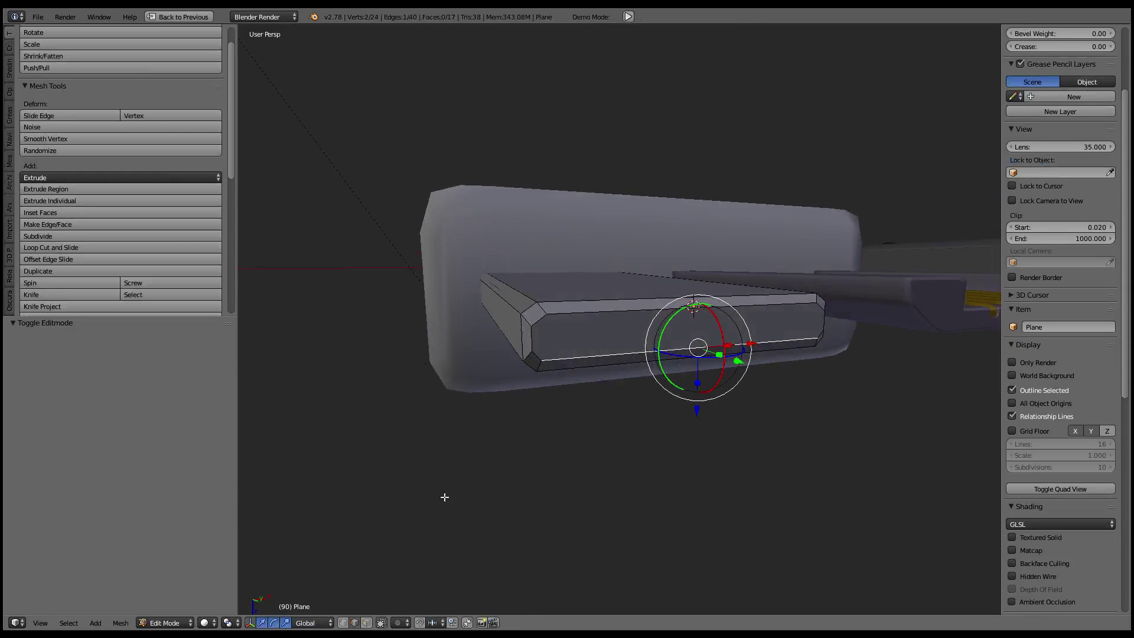
right_click(515, 307)
right_click(516, 301)
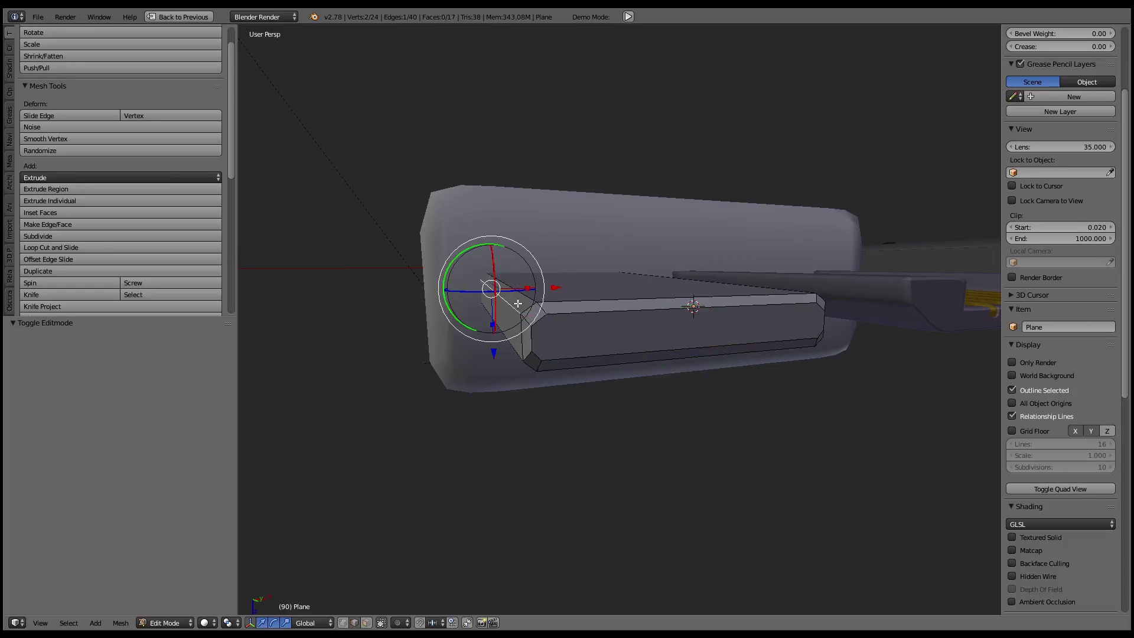
right_click(535, 323, "shift")
right_click(512, 303, "shift")
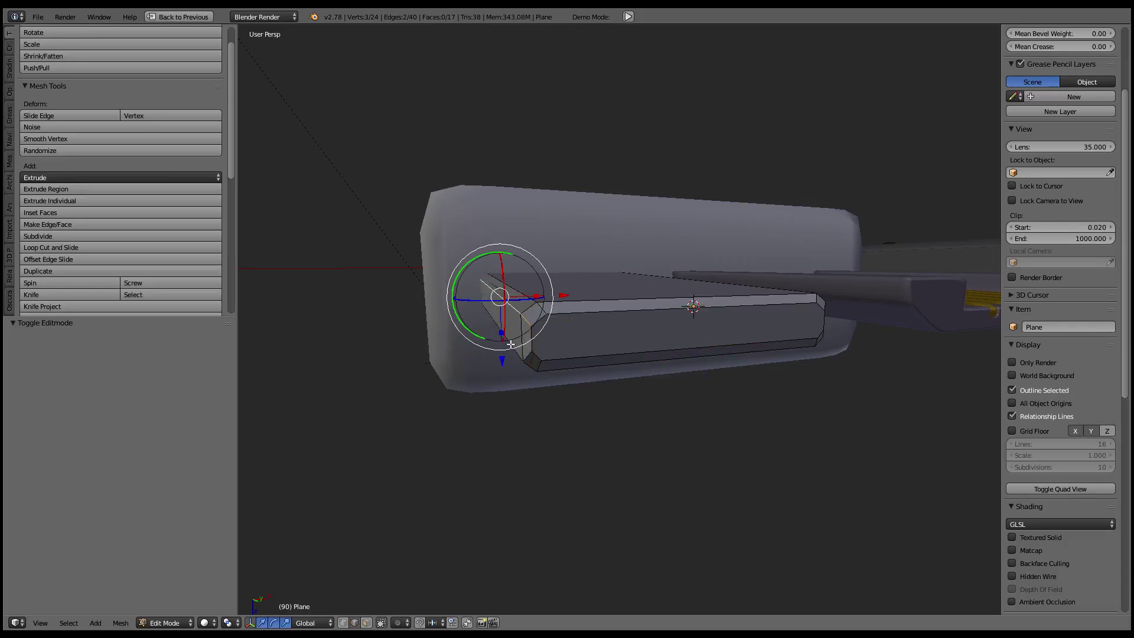
Add the lower-left bevel edges and nudge the left-end selection -0.001 along X
right_click(534, 352, "shift")
right_click(529, 356)
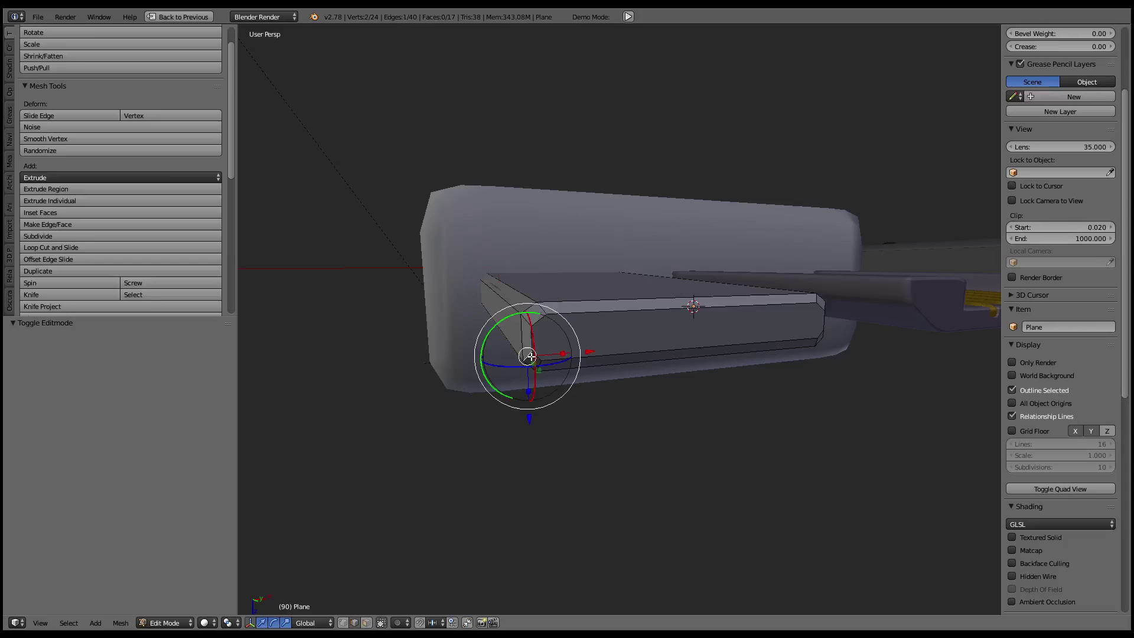
right_click(515, 349, "shift")
right_click(531, 318, "shift")
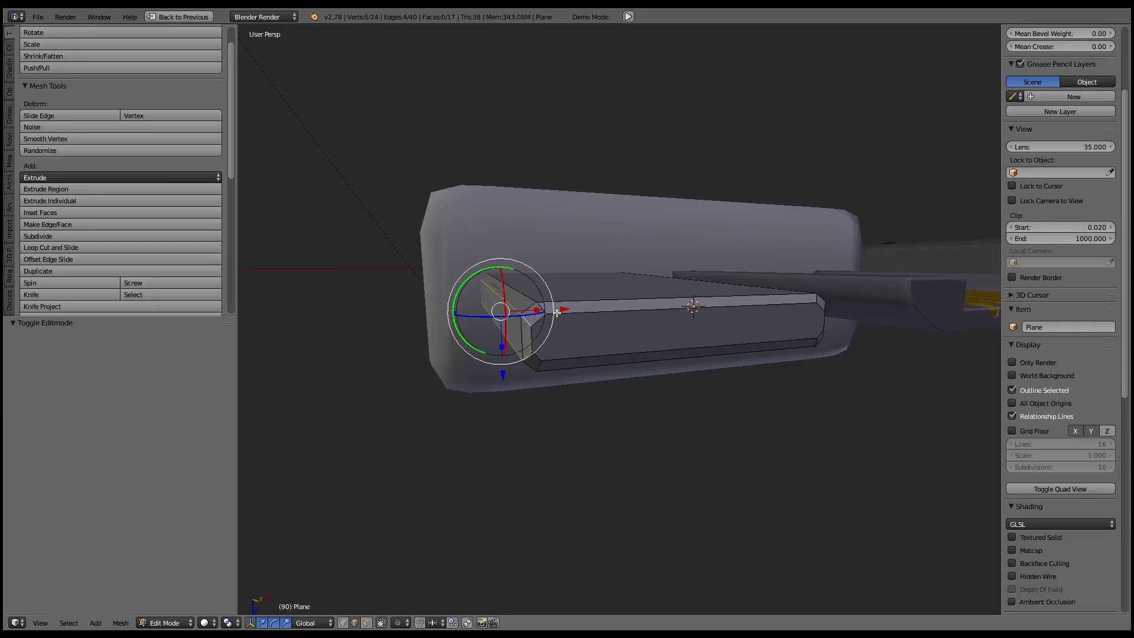
left_click_drag(565, 309, 563, 310)
mouse_move(564, 309)
middle_mouse_down()
mouse_move(757, 389)
mouse_move(690, 327)
mouse_move(516, 321)
middle_mouse_up()
scroll(691, 328, "up", 3)
Zoom in on the flat inner plate, then return to editing its mesh
key("Tab")
scroll(582, 299, "down", 2)
scroll(517, 307, "down", 2)
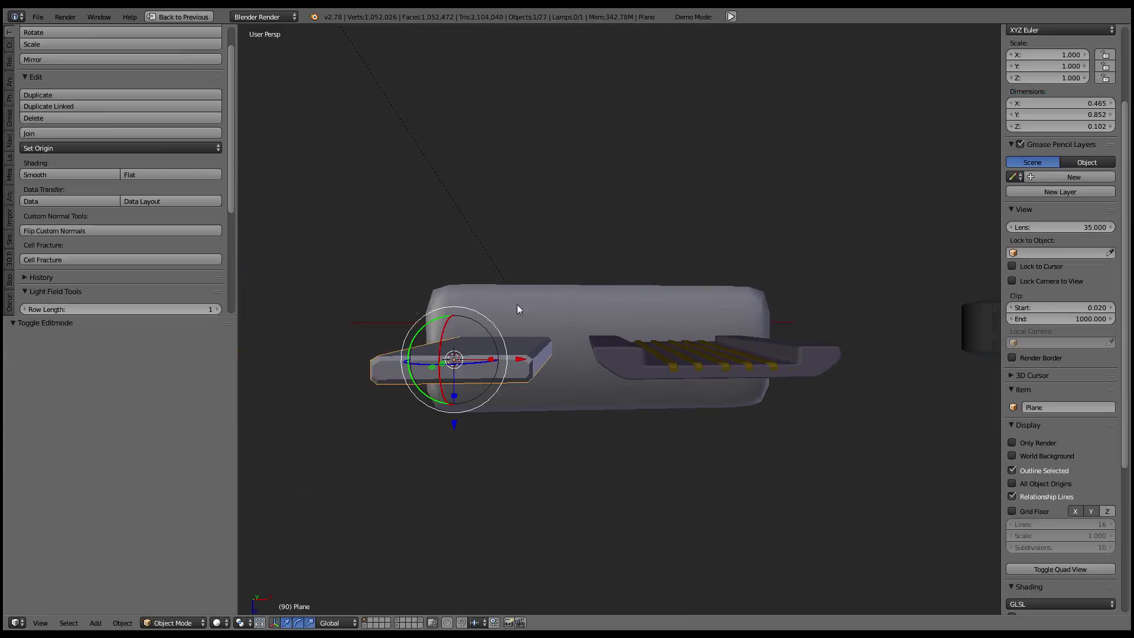
scroll(575, 220, "up", 3)
mouse_move(576, 220)
middle_mouse_down()
mouse_move(658, 149)
mouse_move(668, 197)
mouse_move(602, 258)
mouse_move(671, 374)
mouse_move(576, 380)
middle_mouse_up()
key("Tab")
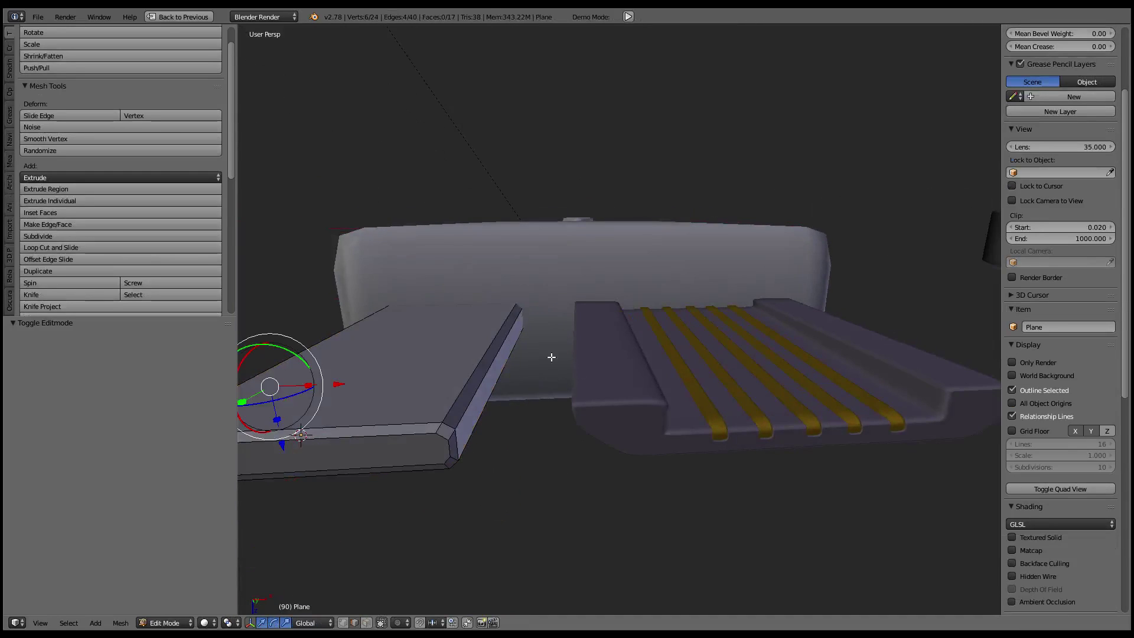
Duplicate a plate edge, slide it along X toward the contact piece, and raise it
right_click(441, 392)
key("shift+d")
right_click(610, 356)
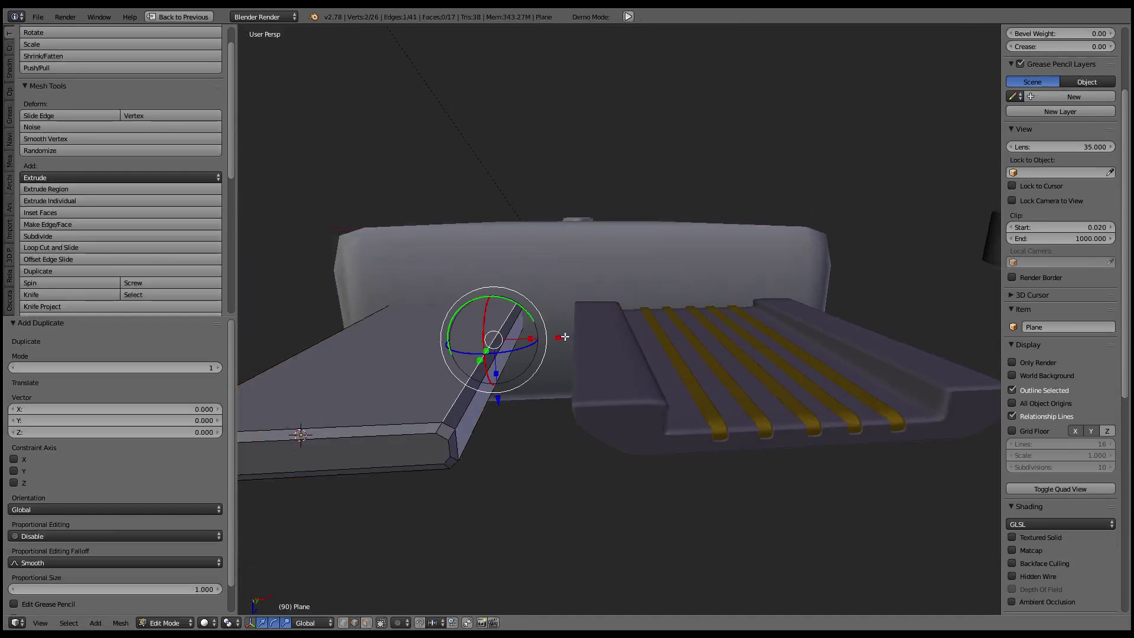
left_click_drag(565, 336, 642, 323)
middle_click_drag(640, 321, 615, 321)
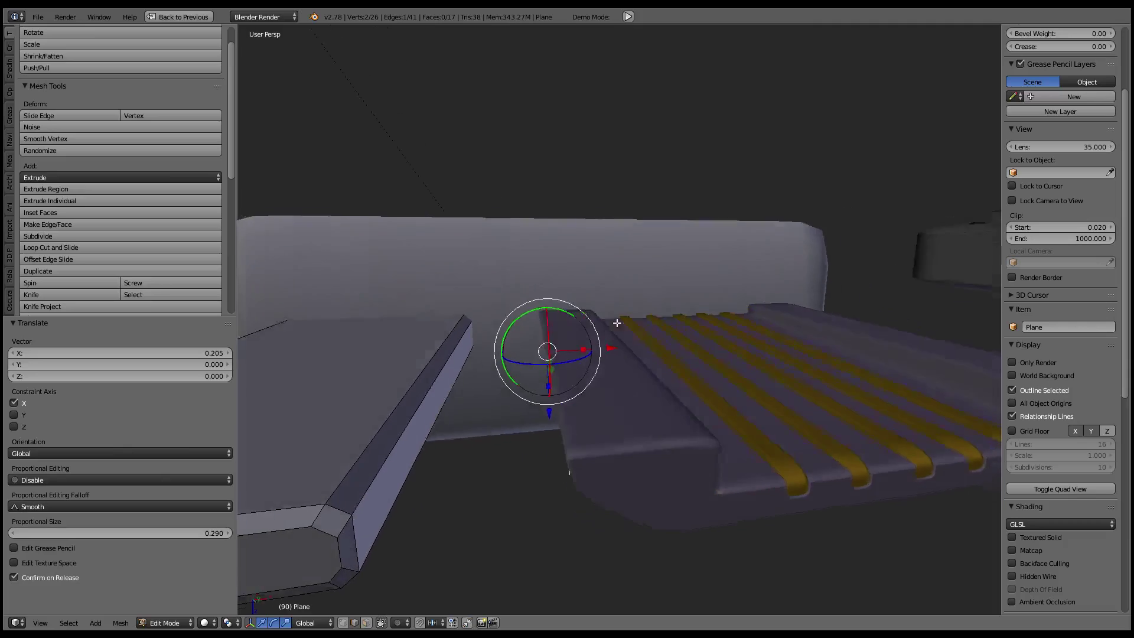
scroll(600, 374, "up", 2)
left_click_drag(535, 437, 533, 426)
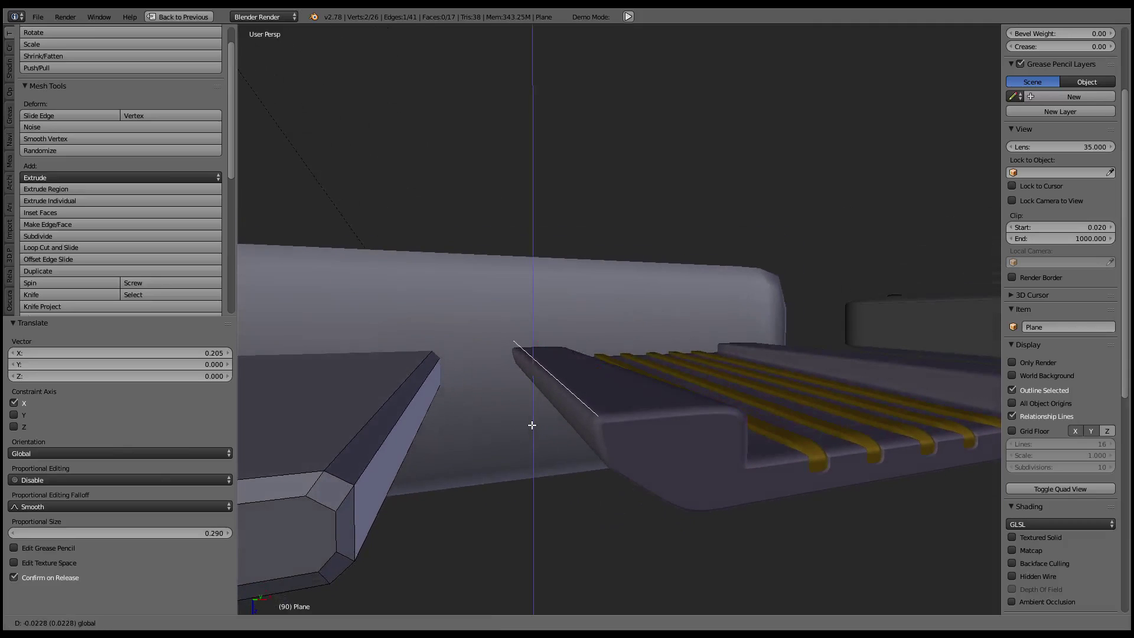
left_click(496, 199)
Flatten the copied edge to zero height along Z
key("Tab")
key("Tab")
key("s")
key("z")
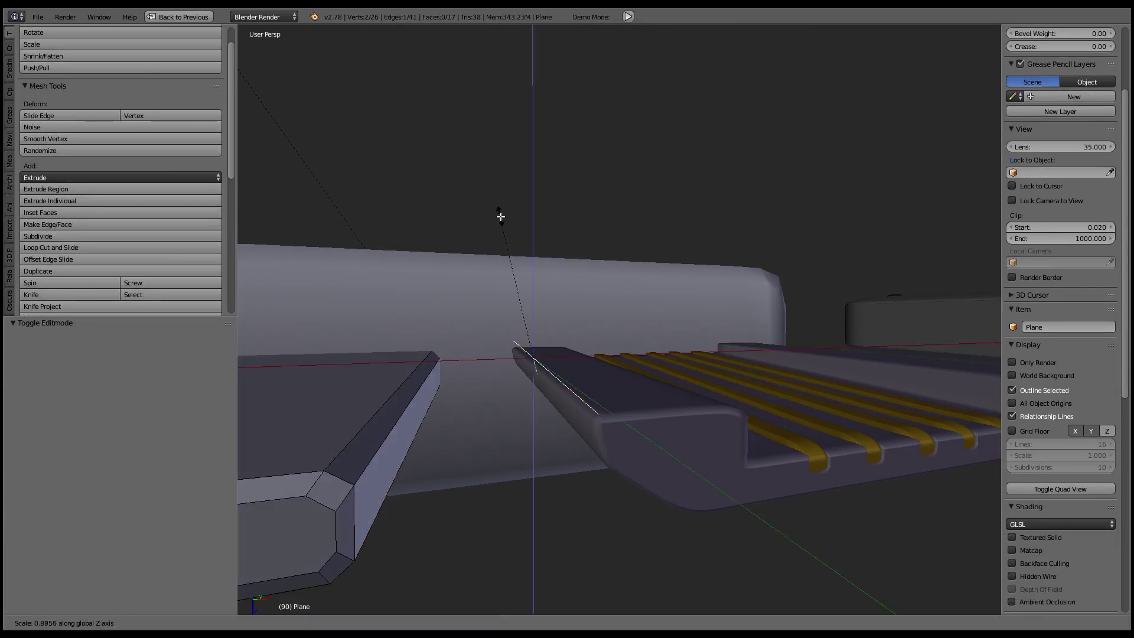
key("Return")
left_click_drag(529, 426, 529, 432)
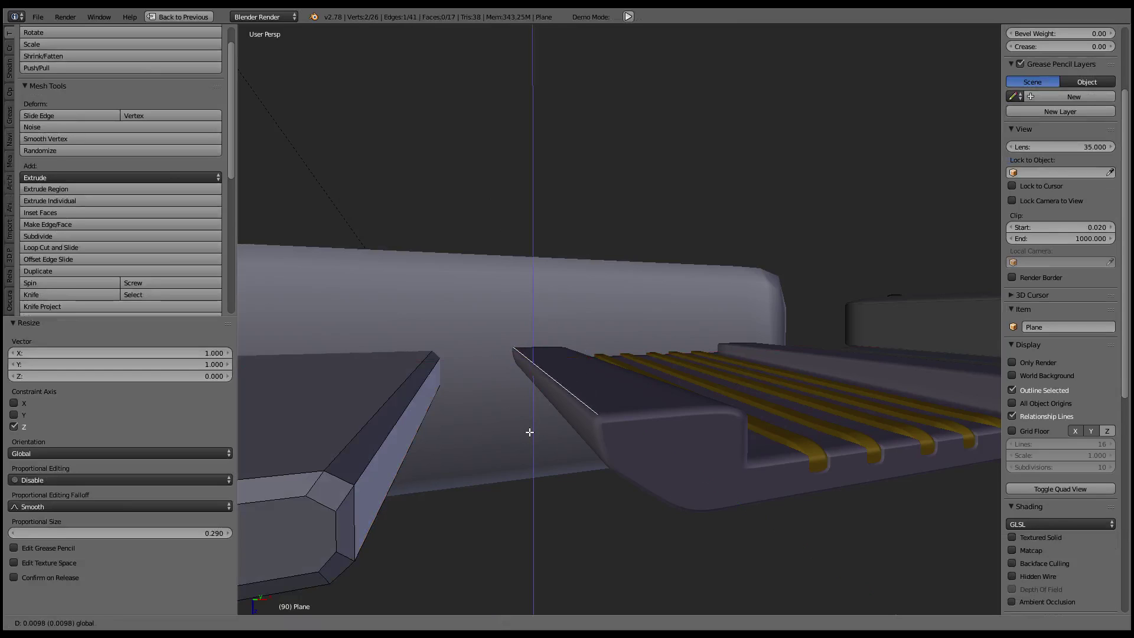
right_click(531, 432)
mouse_move(531, 433)
middle_mouse_down()
mouse_move(569, 372)
mouse_move(597, 380)
mouse_move(618, 365)
middle_mouse_up()
left_click_drag(663, 336, 741, 349)
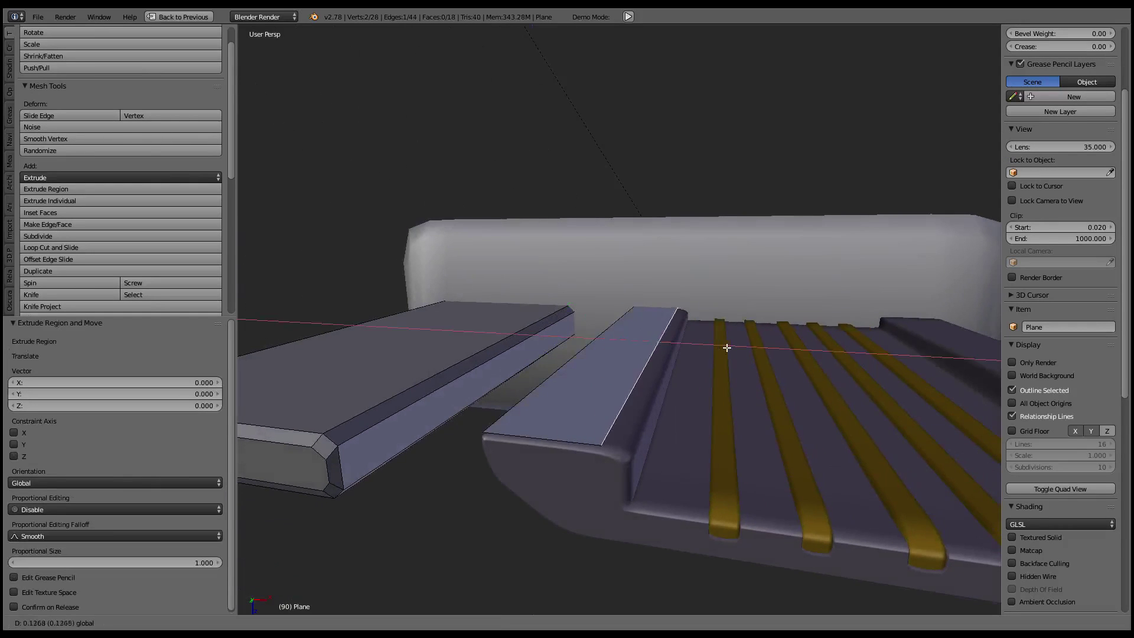
right_click(744, 349)
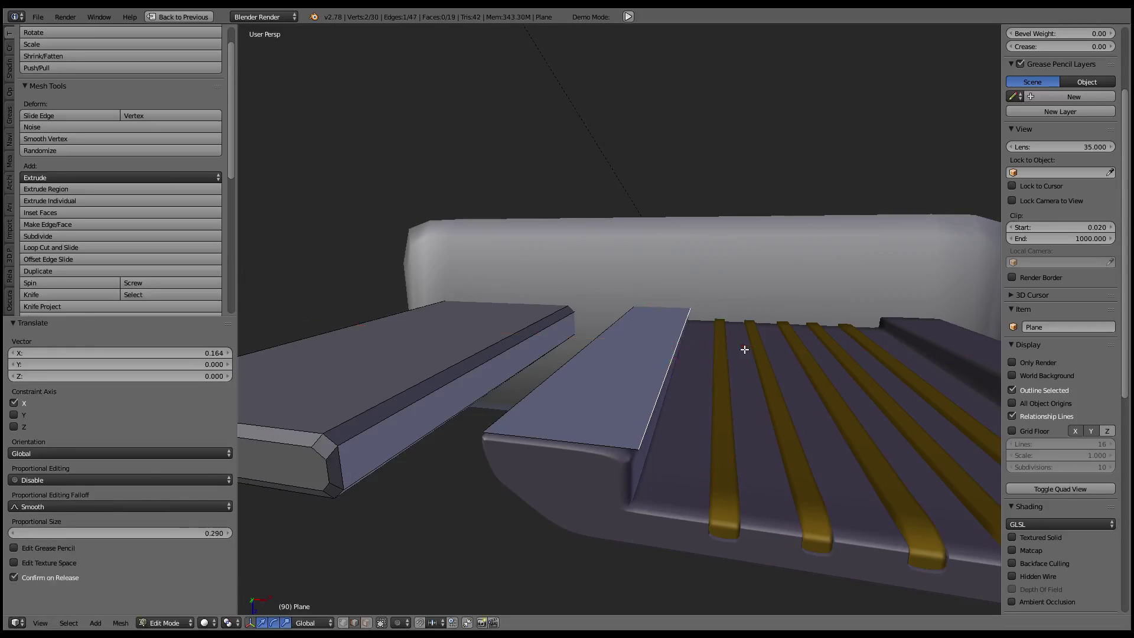
Extrude the edge upward along Z into a wall and level its top edge
key("e")
key("z")
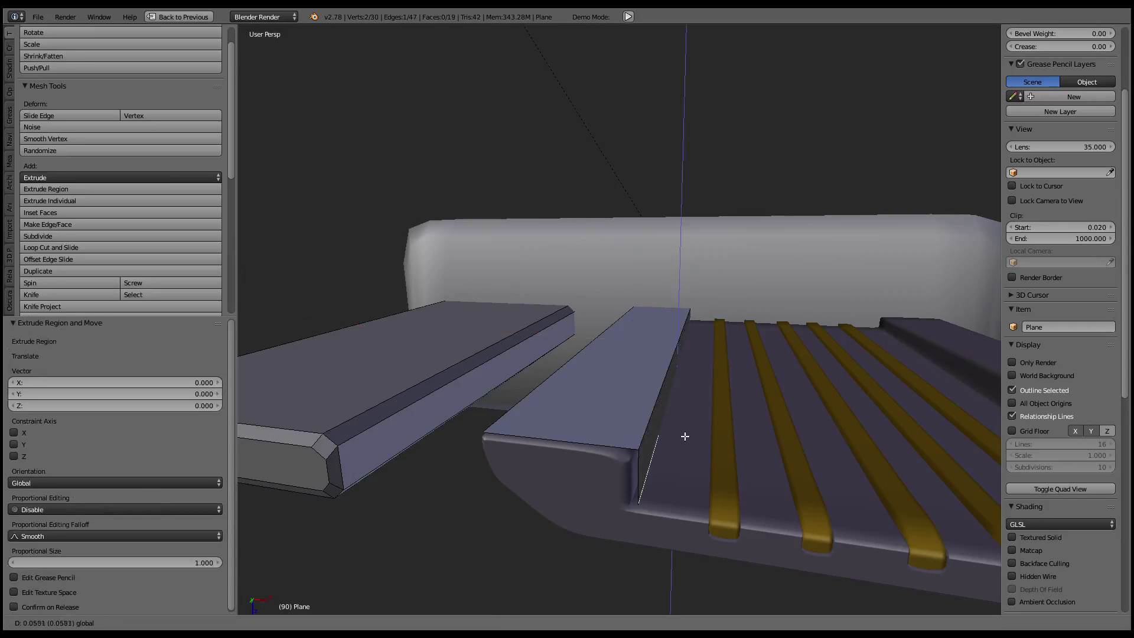
right_click(690, 428)
left_click_drag(695, 354, 695, 347)
middle_click_drag(695, 354, 612, 321)
key("s")
key("z")
type("0")
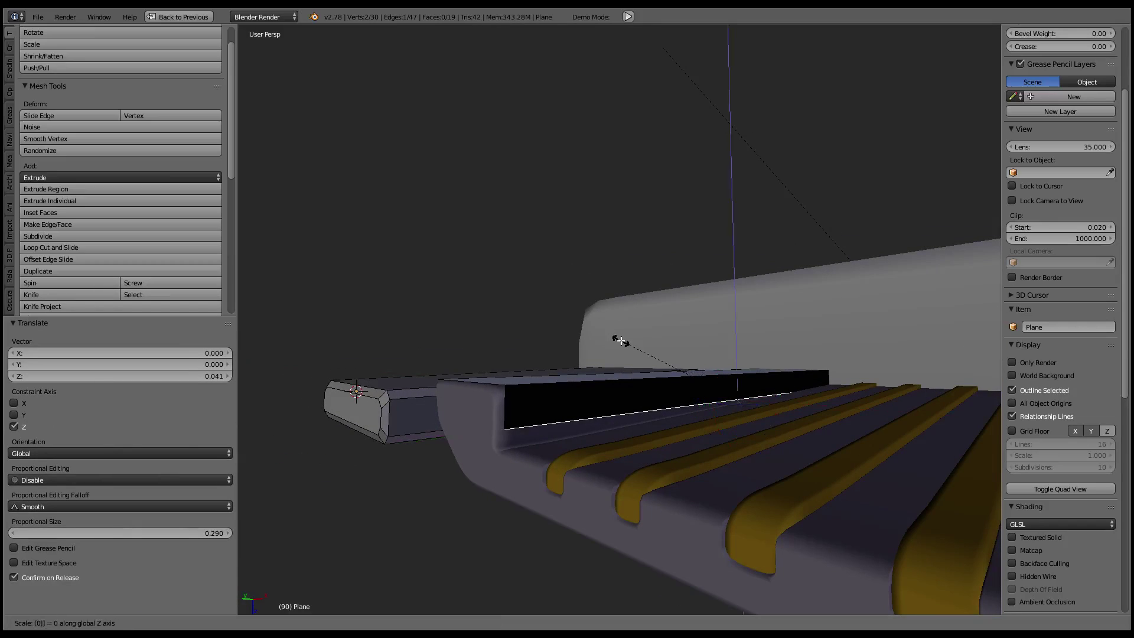
key("Return")
Tilt the wall edge slightly around X, correct it, nudge it down, and extrude it again
key("r")
key("x")
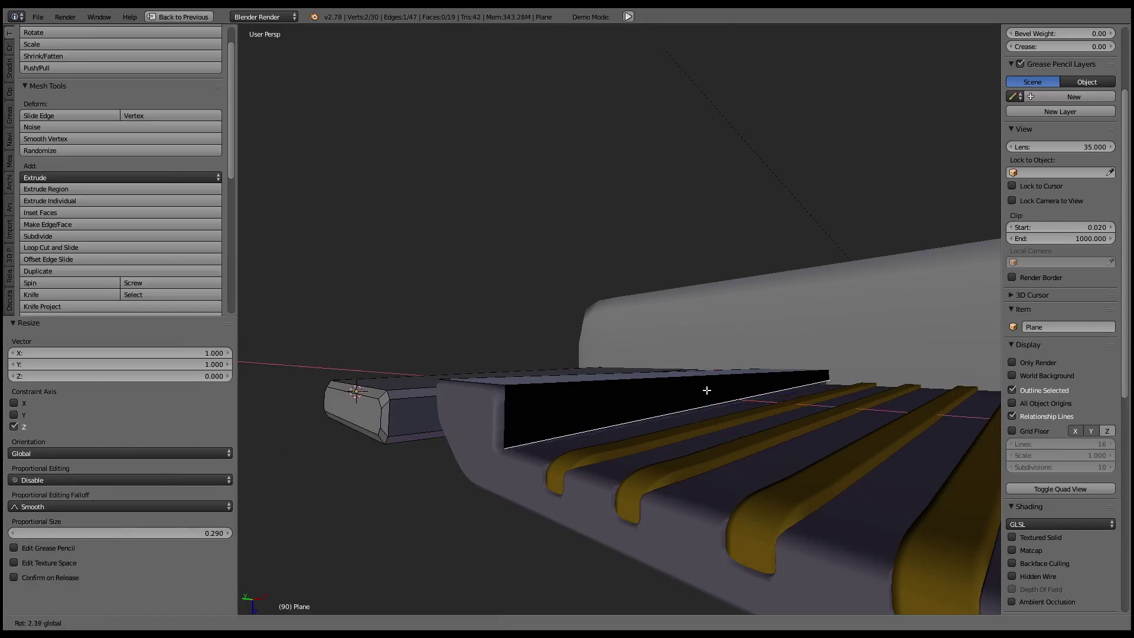
left_click(704, 392)
left_click_drag(739, 465, 744, 476)
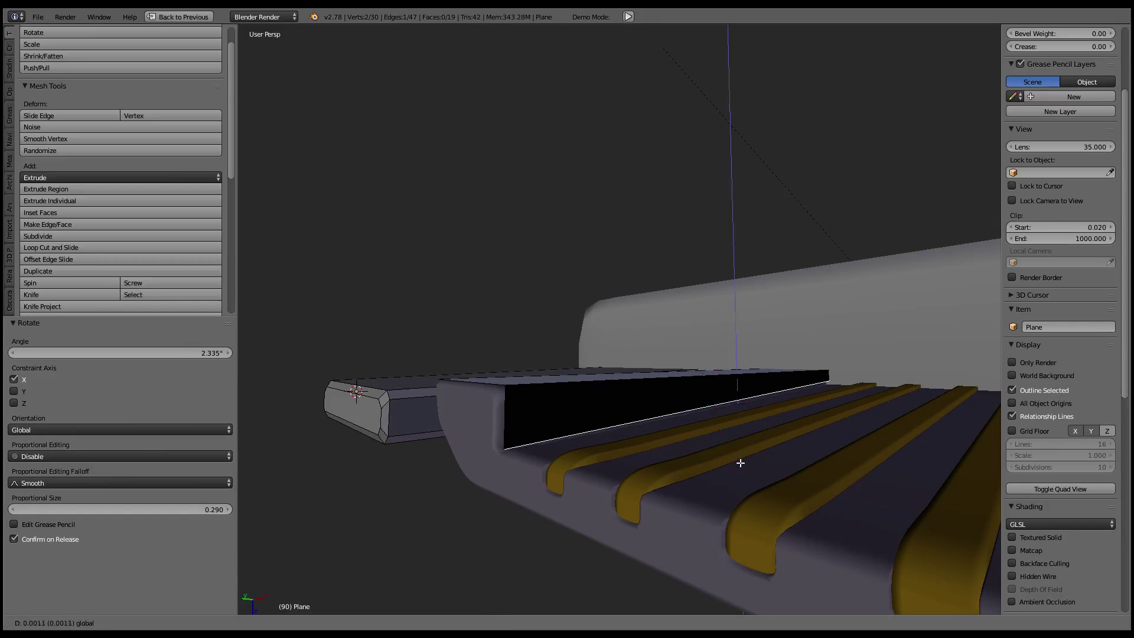
key("r")
key("x")
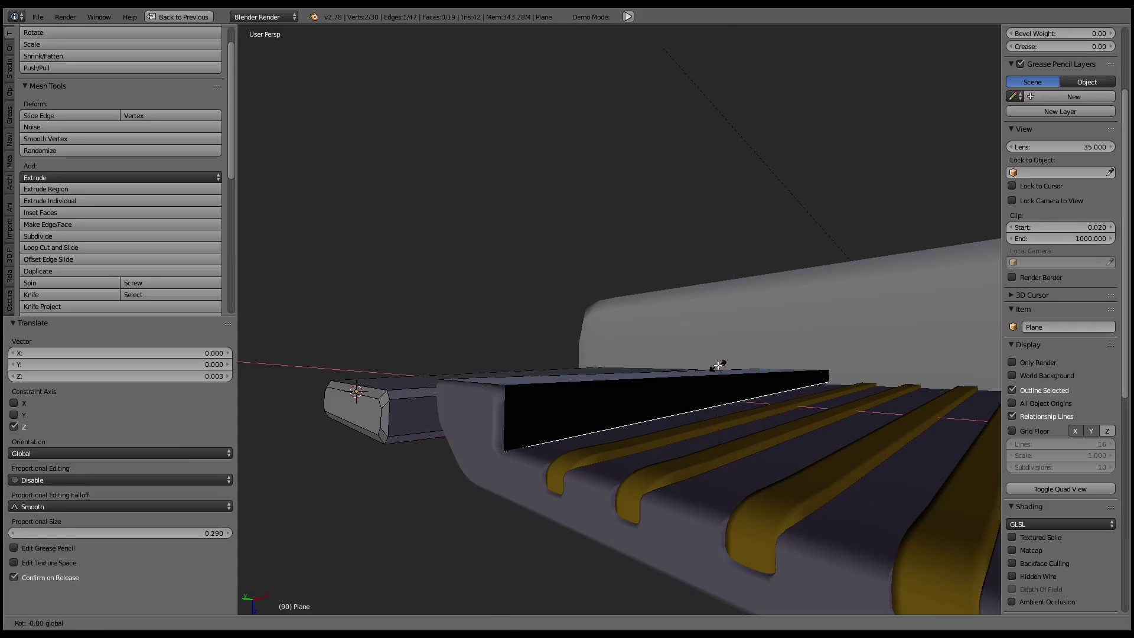
left_click(720, 363)
middle_click_drag(720, 363, 696, 388)
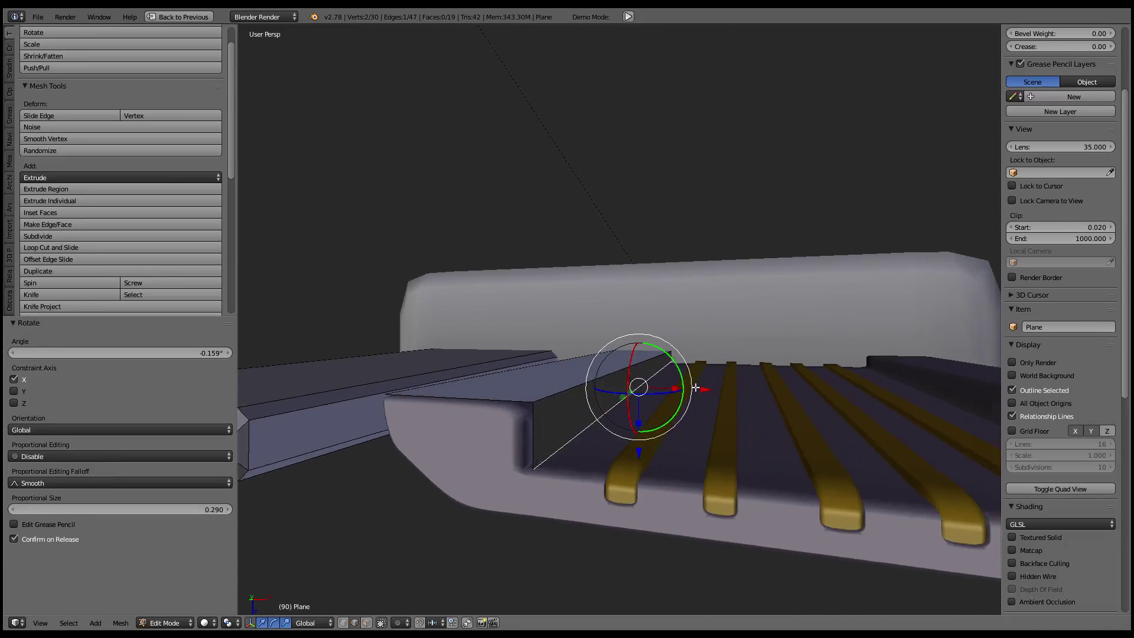
left_click_drag(641, 443, 641, 444)
middle_click_drag(641, 444, 732, 401)
key("e")
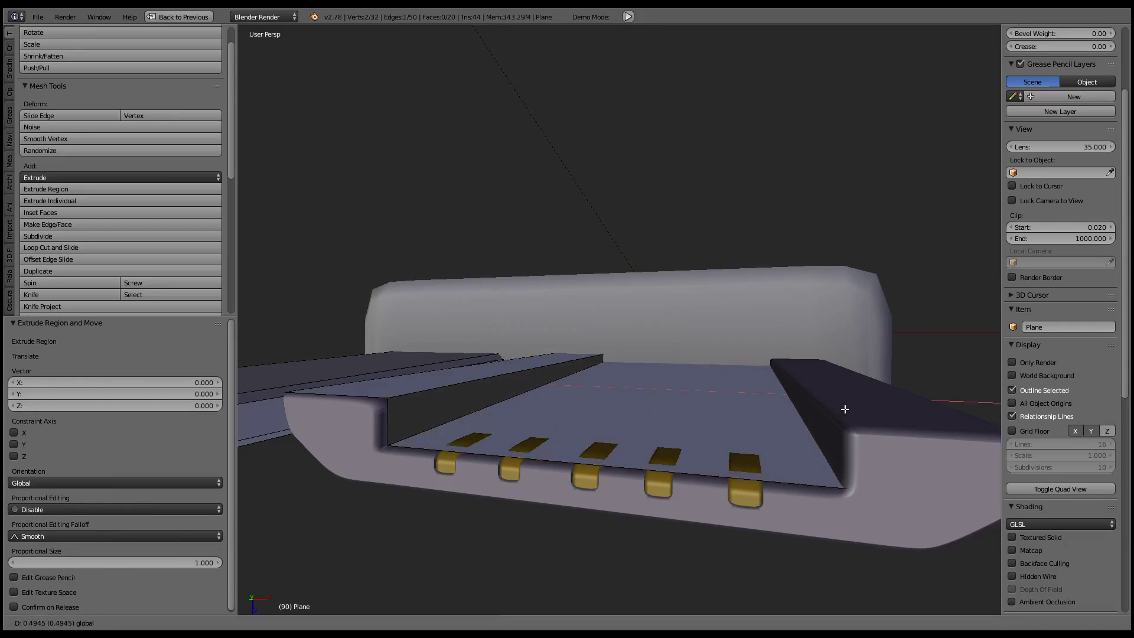
Flatten the new edge with S Z 0 and lower it along Z into a wall
right_click(784, 405)
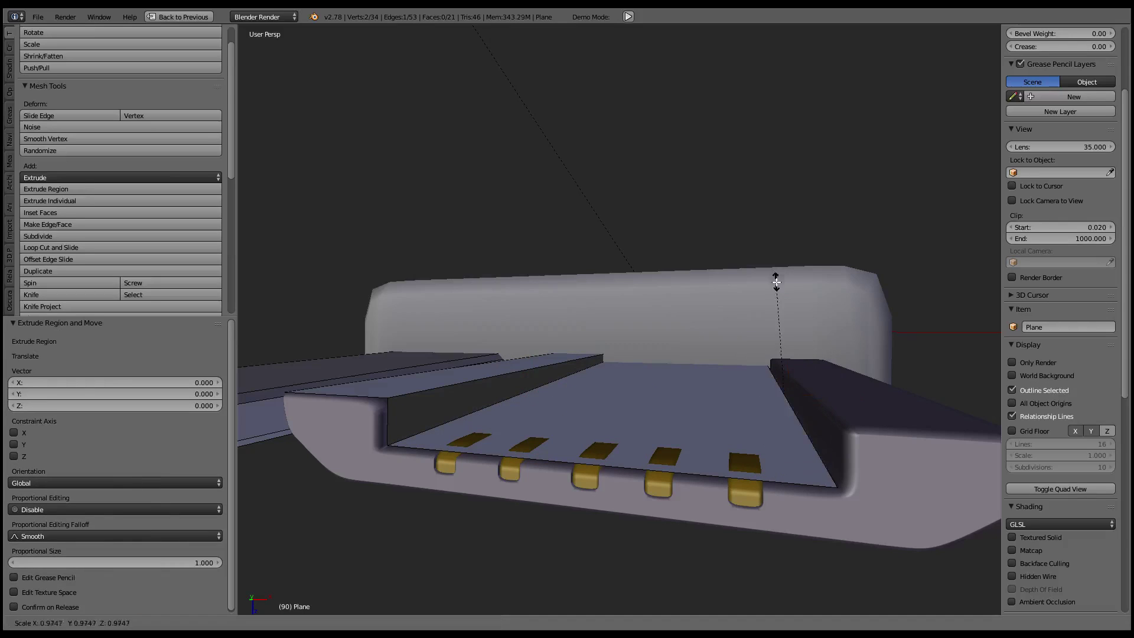
key("s")
key("z")
key("0")
key("Return")
key("g")
key("z")
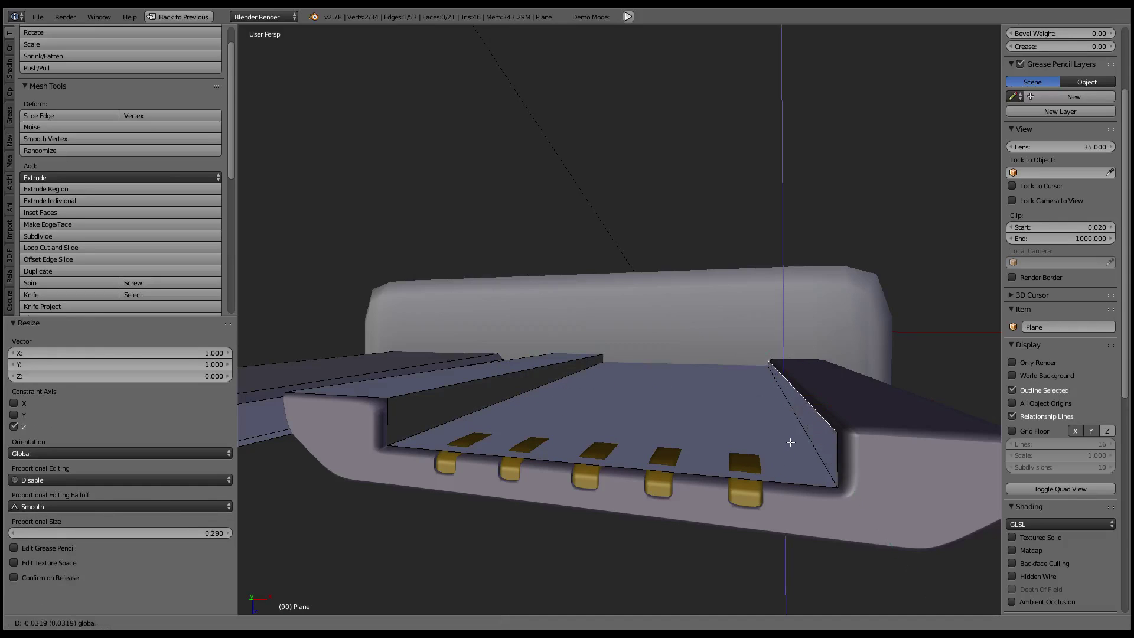
left_click(717, 469)
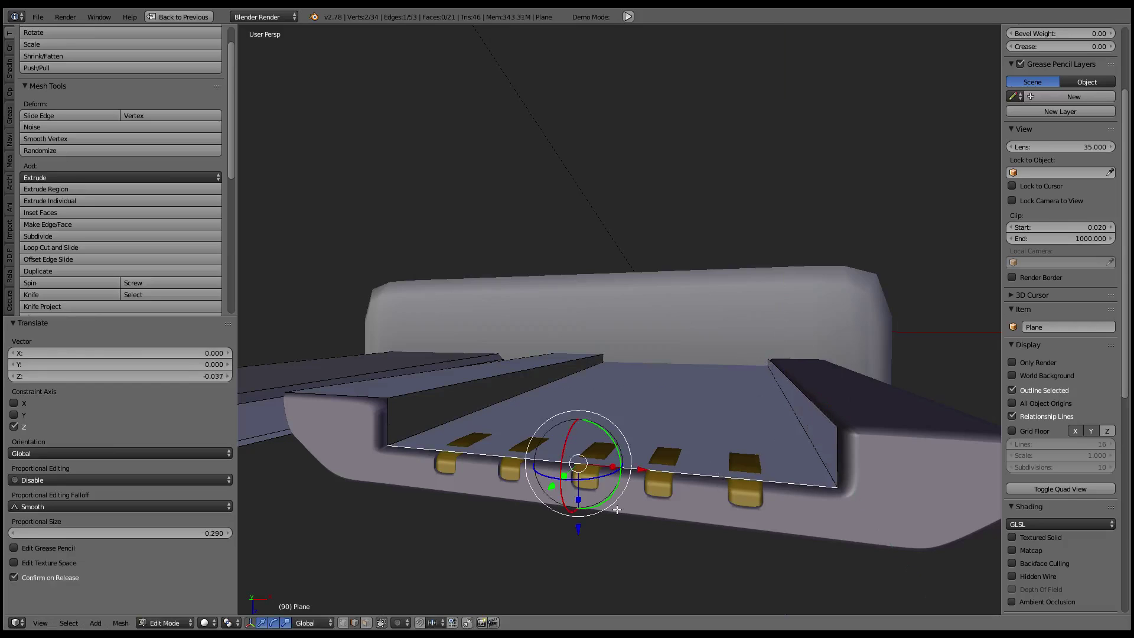
left_click_drag(580, 524, 580, 522)
middle_click_drag(819, 414, 796, 384)
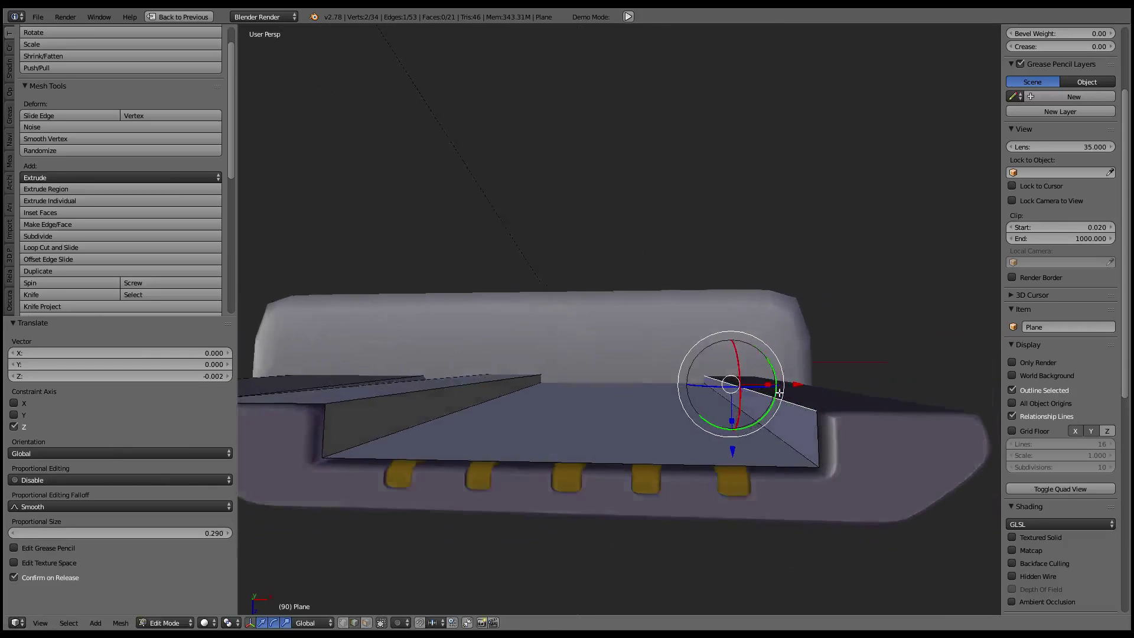
Extrude the wall's top edge outward along X into a flange and lower its outer edge
key("e")
key("x")
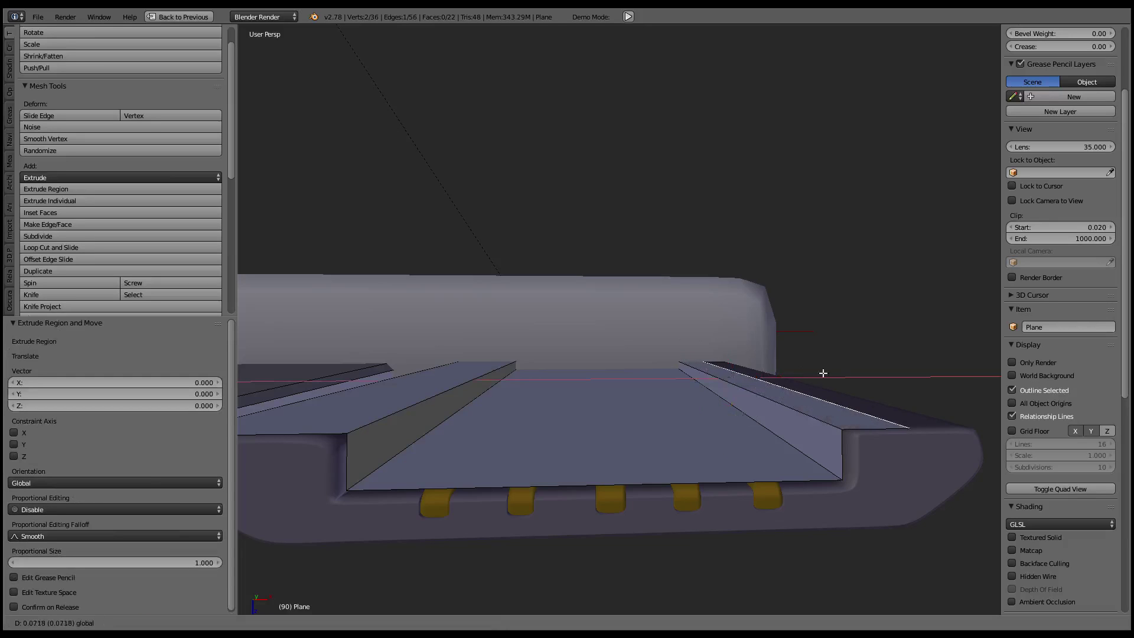
left_click(822, 374)
mouse_move(823, 374)
middle_mouse_down()
mouse_move(771, 378)
mouse_move(796, 345)
middle_mouse_up()
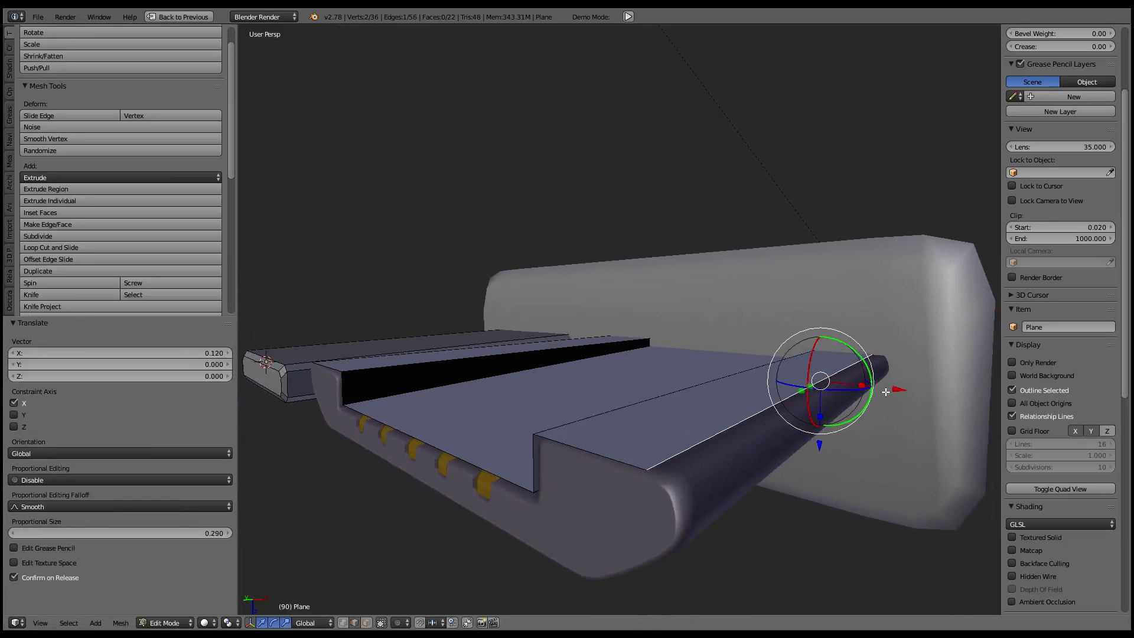
key("e")
right_click(906, 397)
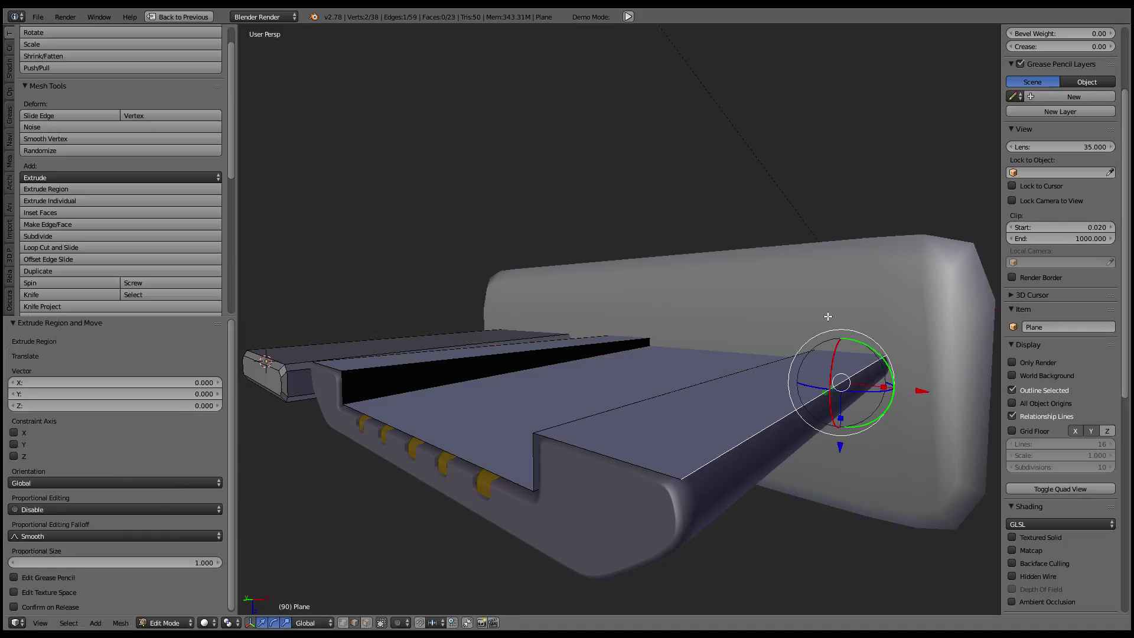
left_click_drag(839, 447, 849, 479)
Subdivide the two selected flange edges and shift one slightly along X
right_click(688, 491, "shift")
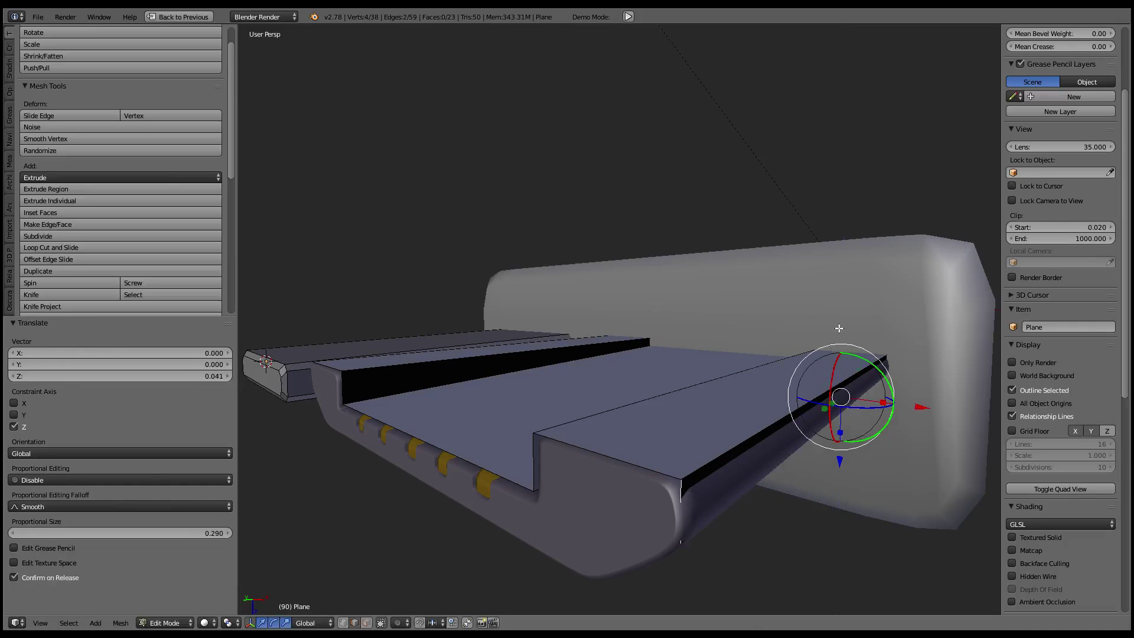
key("w")
left_click(831, 288)
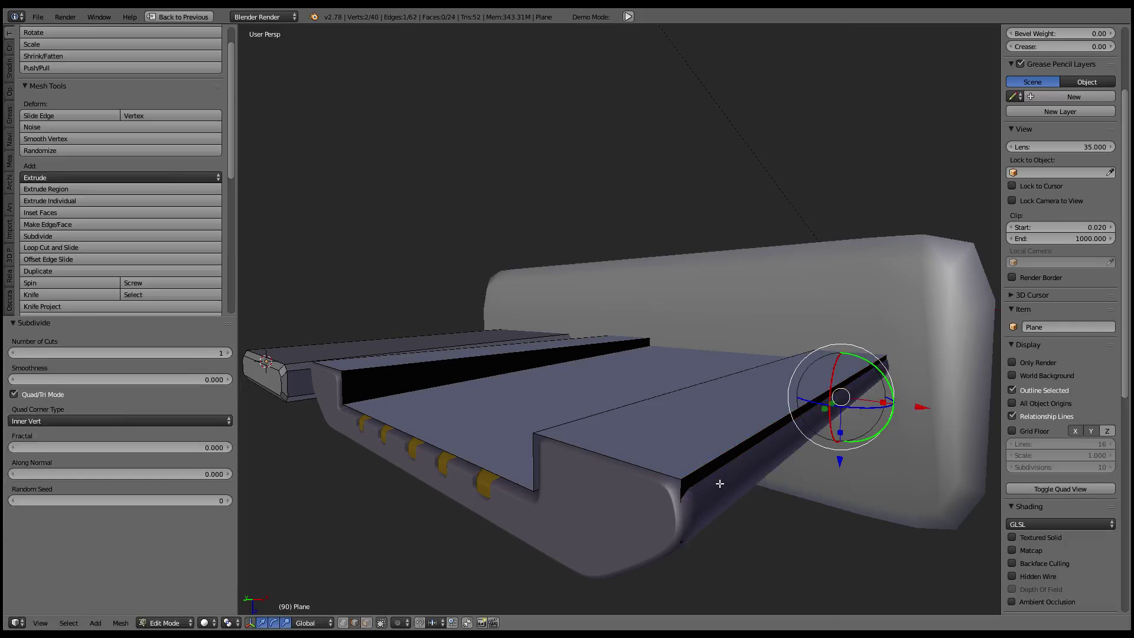
left_click_drag(918, 406, 948, 412)
middle_click_drag(949, 412, 763, 371)
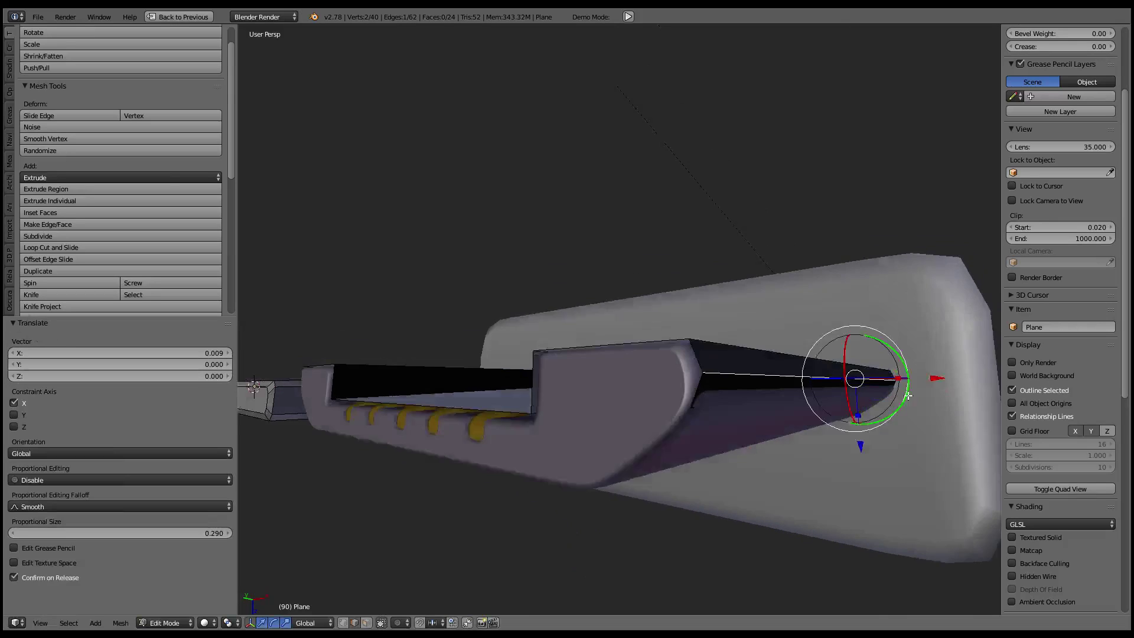
Extrude the outer edge at the plug's end, pulling it inward along X and adjusting it along Z
right_click(764, 370)
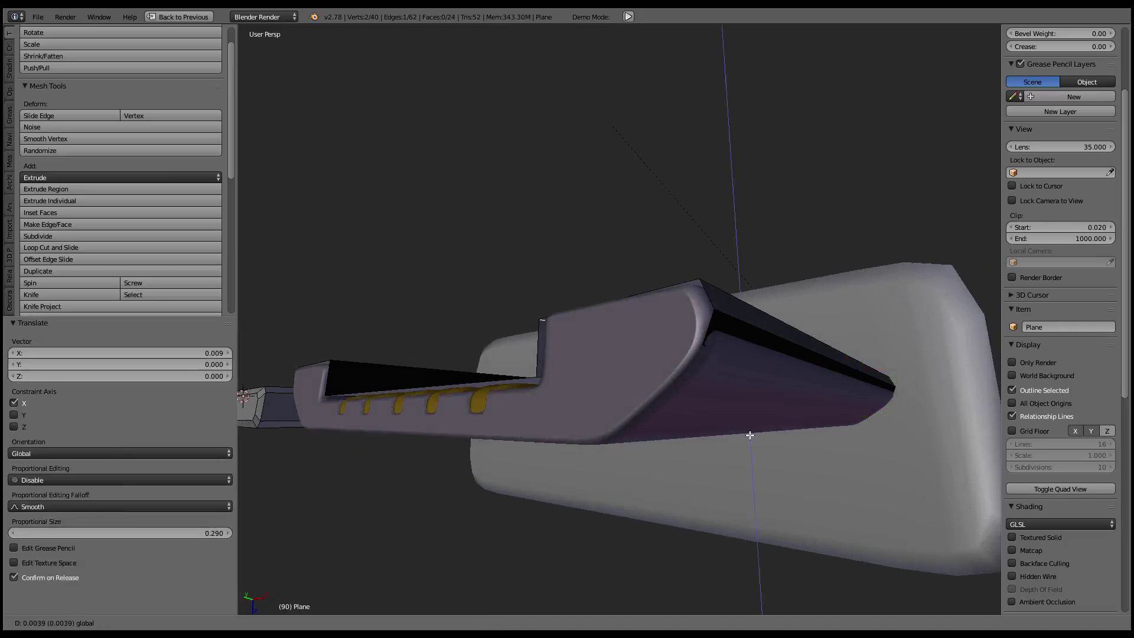
right_click(745, 373)
key("e")
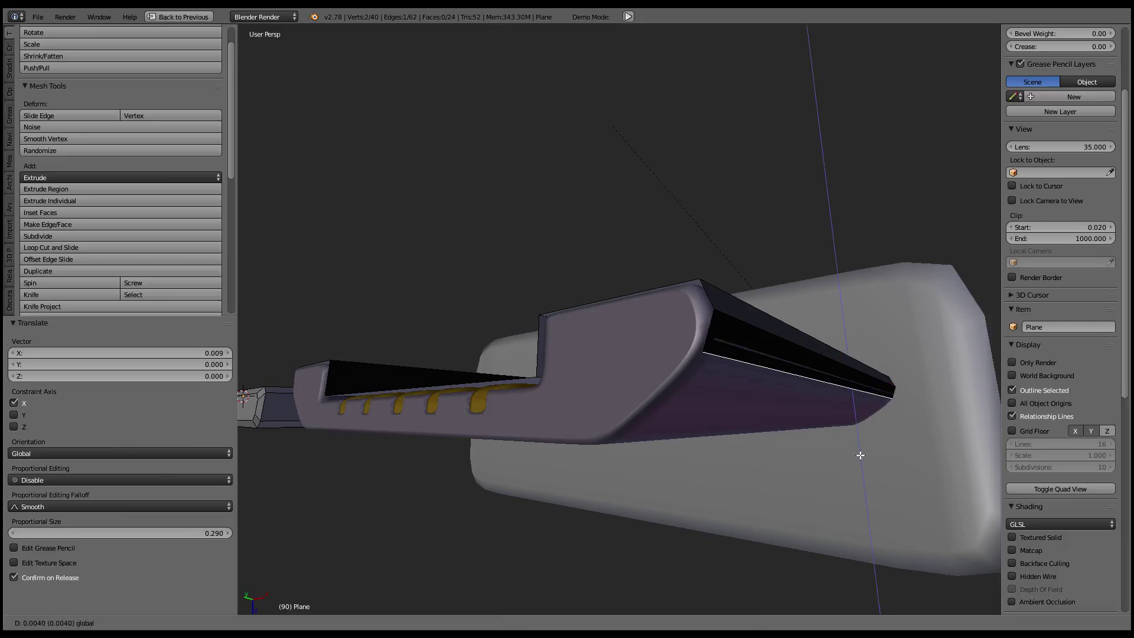
right_click(861, 458)
middle_click_drag(860, 458, 897, 432)
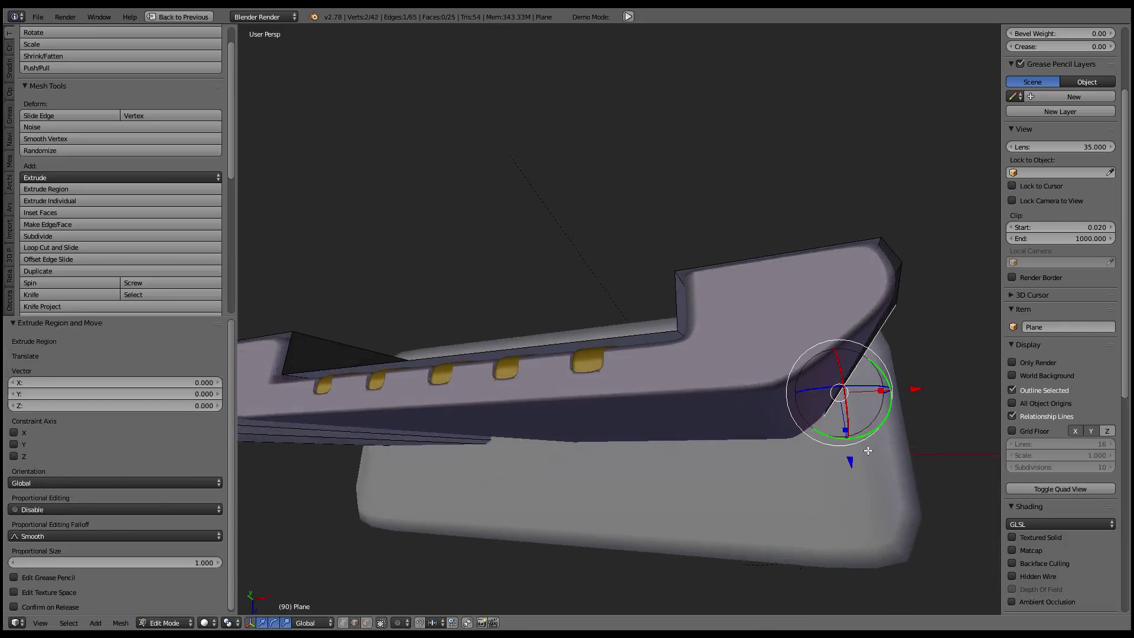
left_click_drag(922, 391, 816, 460)
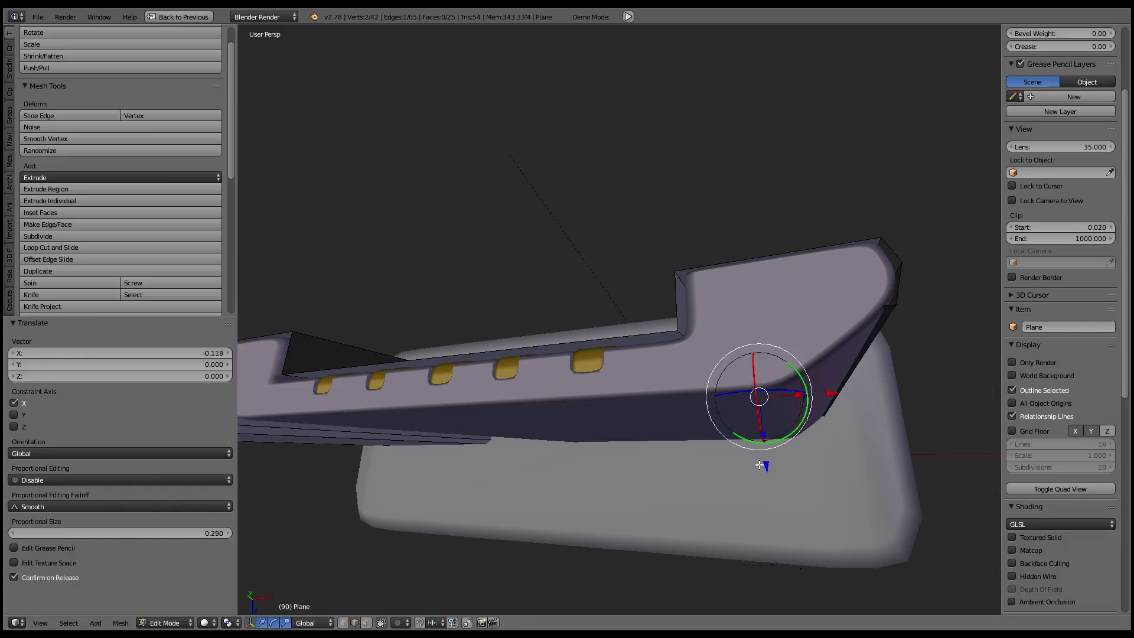
key("g")
key("z")
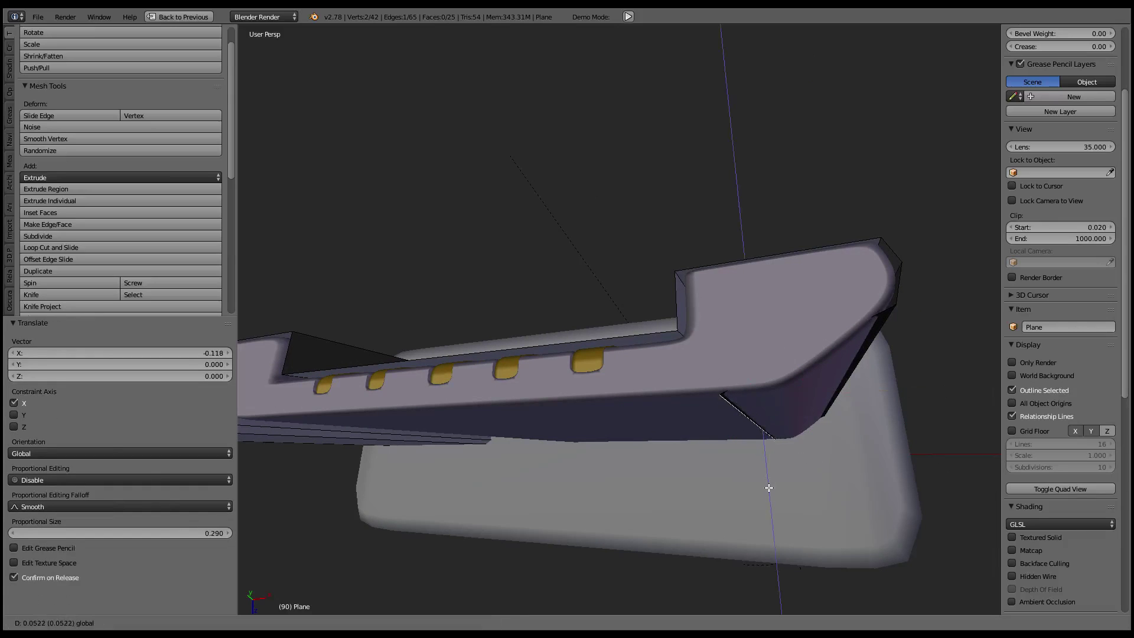
left_click(862, 427)
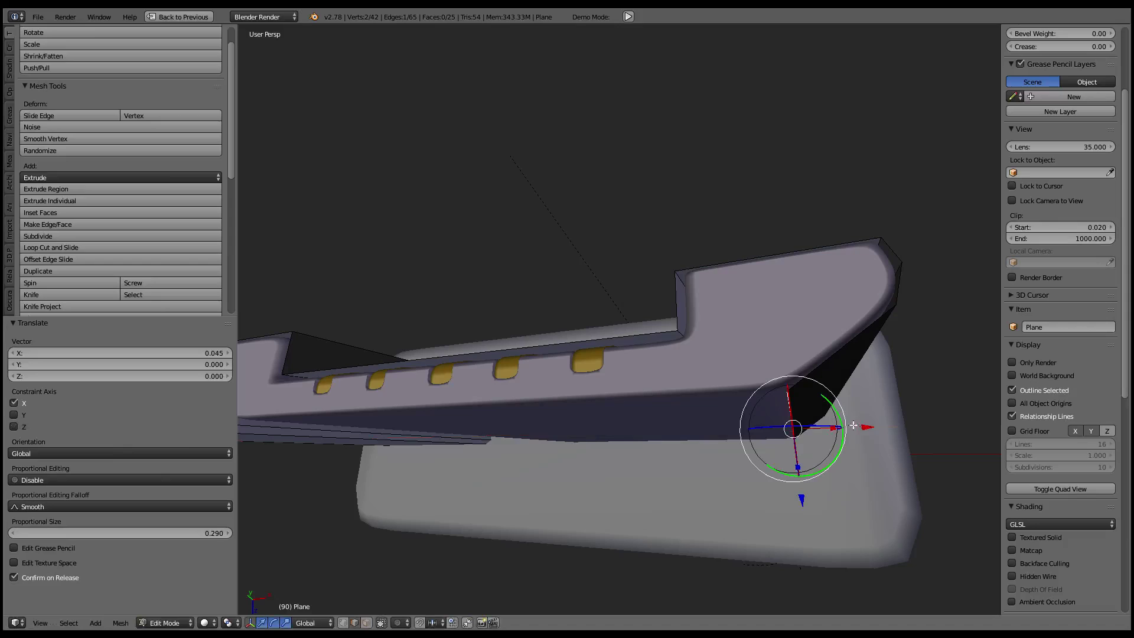
Stretch a further extrusion far along X into a broad panel toward the housing's side wall
mouse_move(862, 426)
middle_mouse_down()
mouse_move(673, 405)
mouse_move(809, 379)
mouse_move(800, 362)
middle_mouse_up()
key("e")
key("Escape")
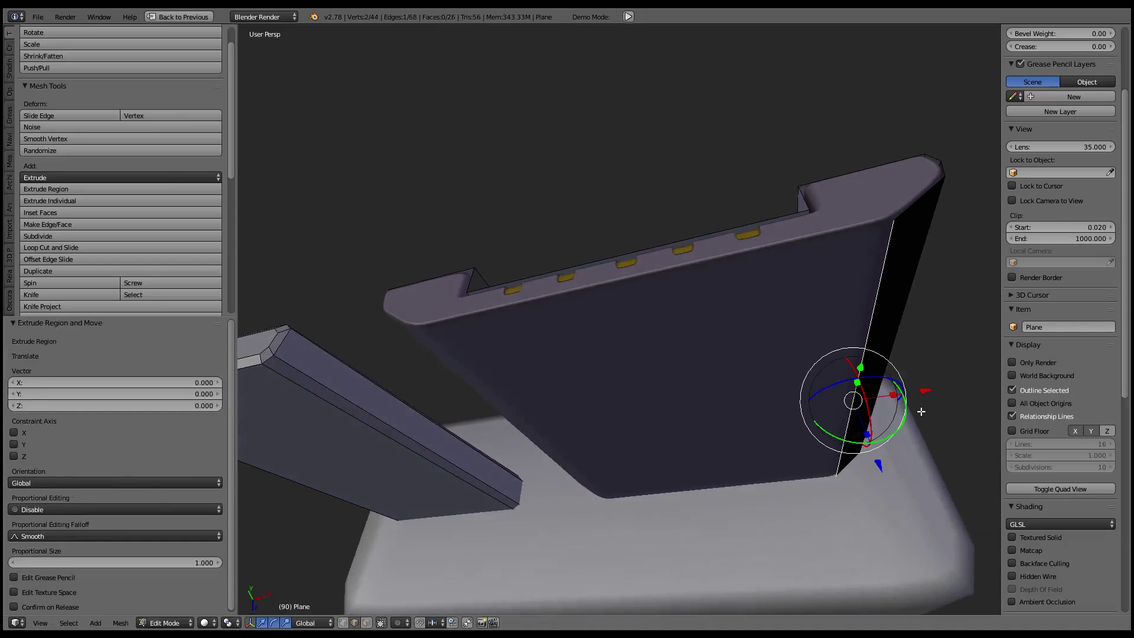
left_click_drag(924, 382, 618, 454)
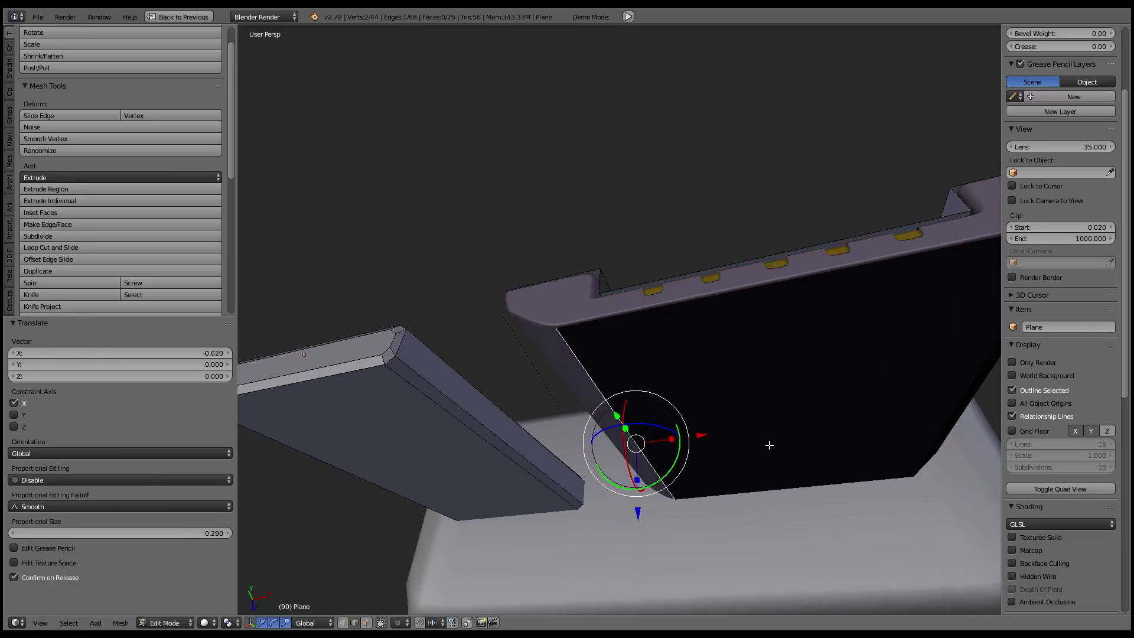
mouse_move(618, 454)
middle_mouse_down()
mouse_move(762, 440)
mouse_move(686, 410)
mouse_move(700, 398)
middle_mouse_up()
left_click_drag(594, 540, 496, 563)
key("e")
right_click(589, 546)
Line up the panel's edges along Z and X, then fill a face bridging the gap
mouse_move(422, 592)
middle_mouse_down()
mouse_move(565, 423)
mouse_move(560, 453)
middle_mouse_up()
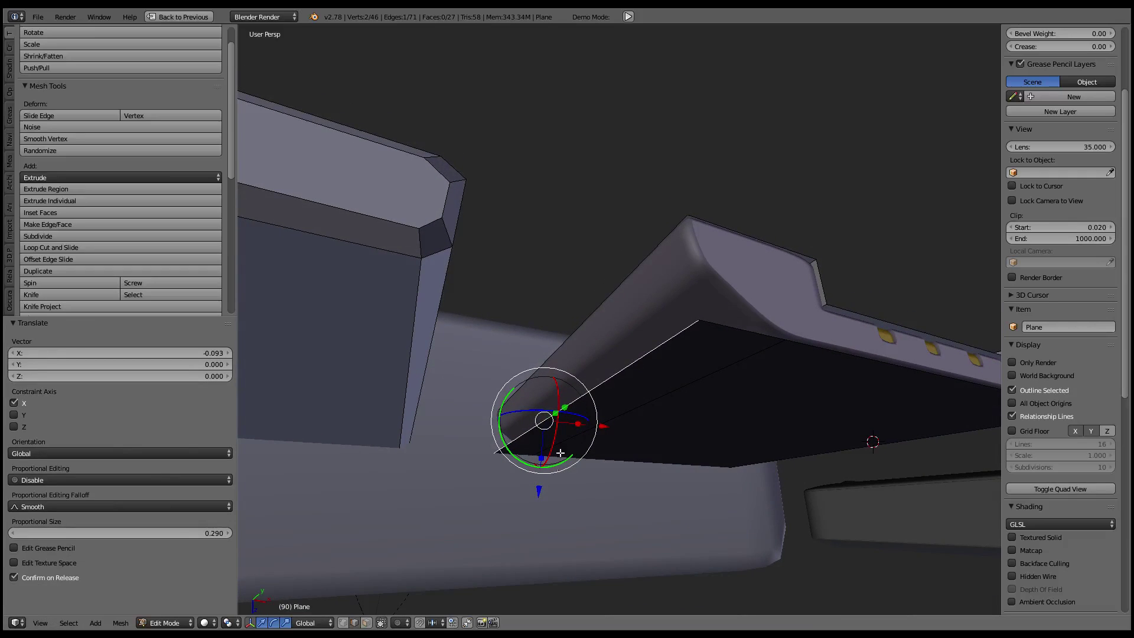
left_click_drag(542, 484, 539, 458)
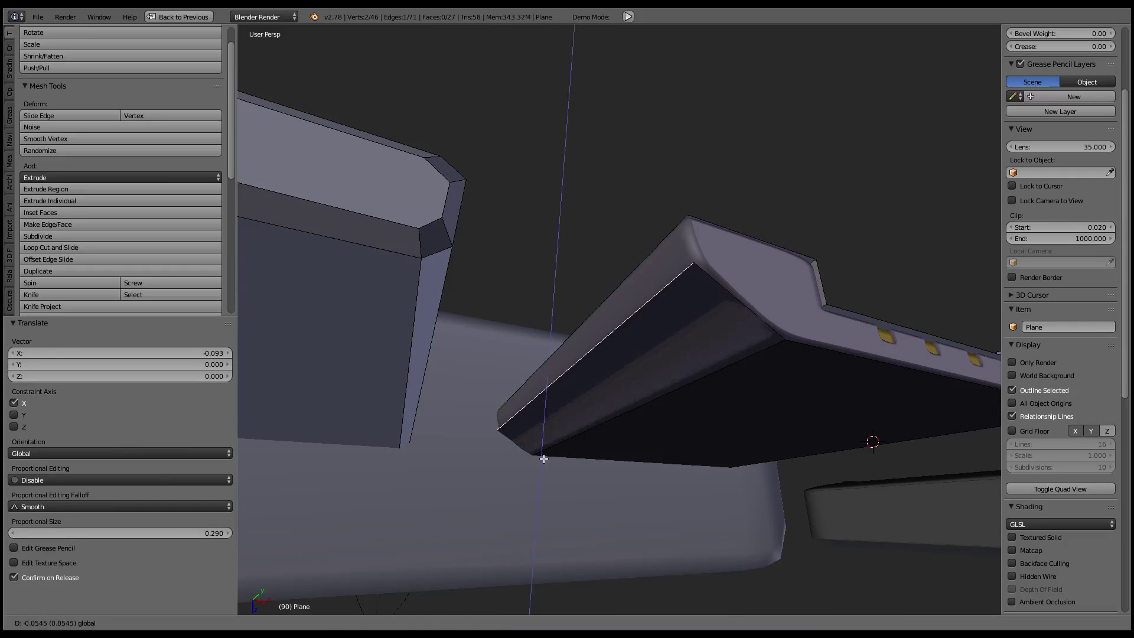
mouse_move(539, 458)
middle_mouse_down()
mouse_move(589, 373)
mouse_move(627, 392)
middle_mouse_up()
mouse_move(606, 411)
left_mouse_down()
mouse_move(642, 421)
mouse_move(625, 423)
left_mouse_up()
right_click(703, 431)
left_click_drag(681, 453, 547, 464)
mouse_move(645, 362)
middle_mouse_down()
mouse_move(667, 369)
mouse_move(657, 374)
middle_mouse_up()
right_click(675, 333, "shift")
middle_click_drag(675, 334, 671, 357)
key("f")
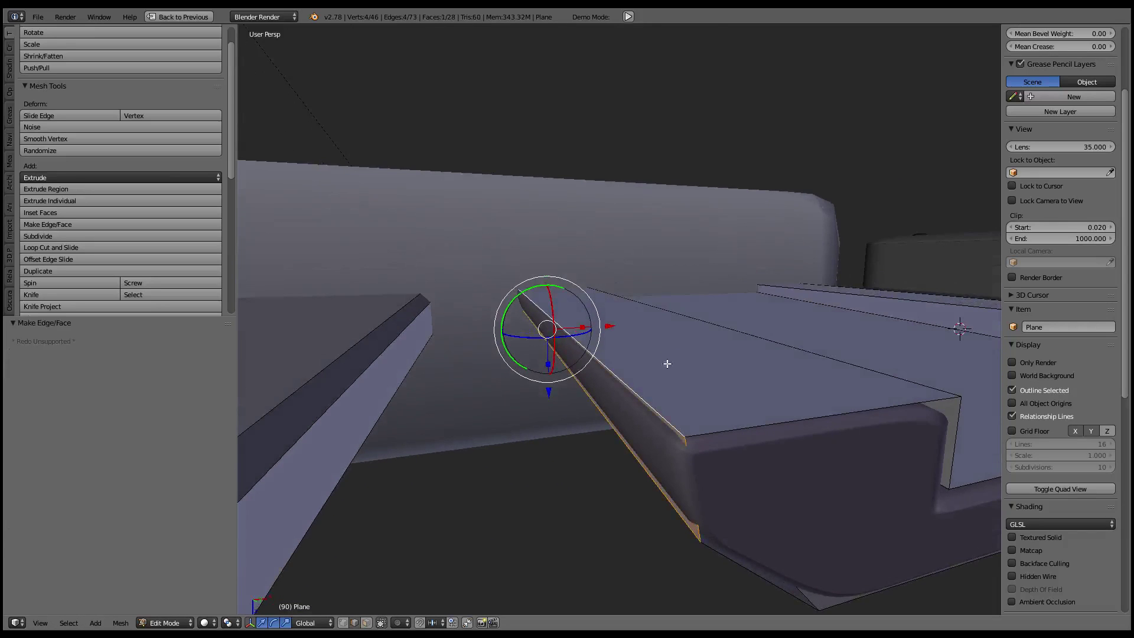
Nudge the plank's slanted and lower edges along X, then fill a face beside the yellow contacts
right_click(612, 297)
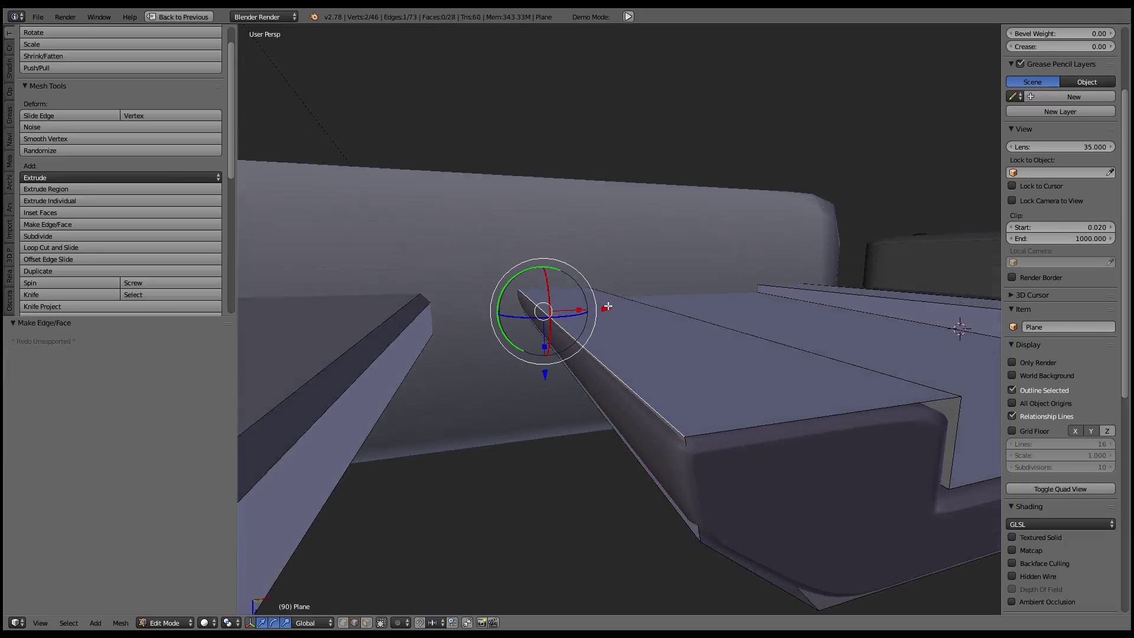
left_click_drag(608, 306, 557, 319)
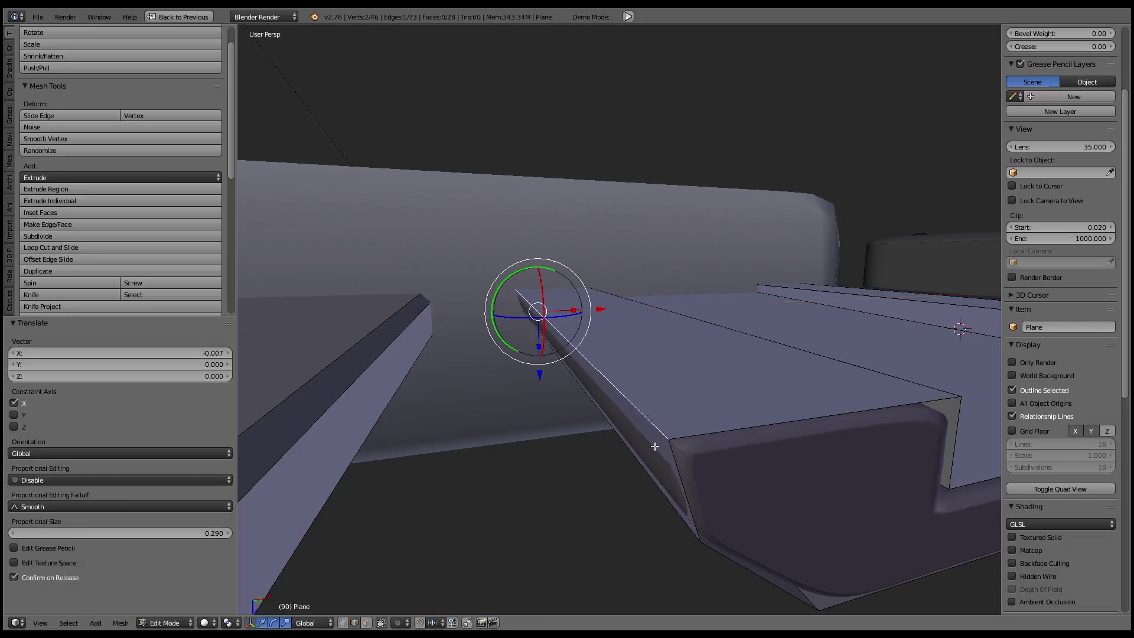
right_click(656, 471)
mouse_move(614, 344)
left_mouse_down()
mouse_move(595, 349)
mouse_move(610, 349)
left_mouse_up()
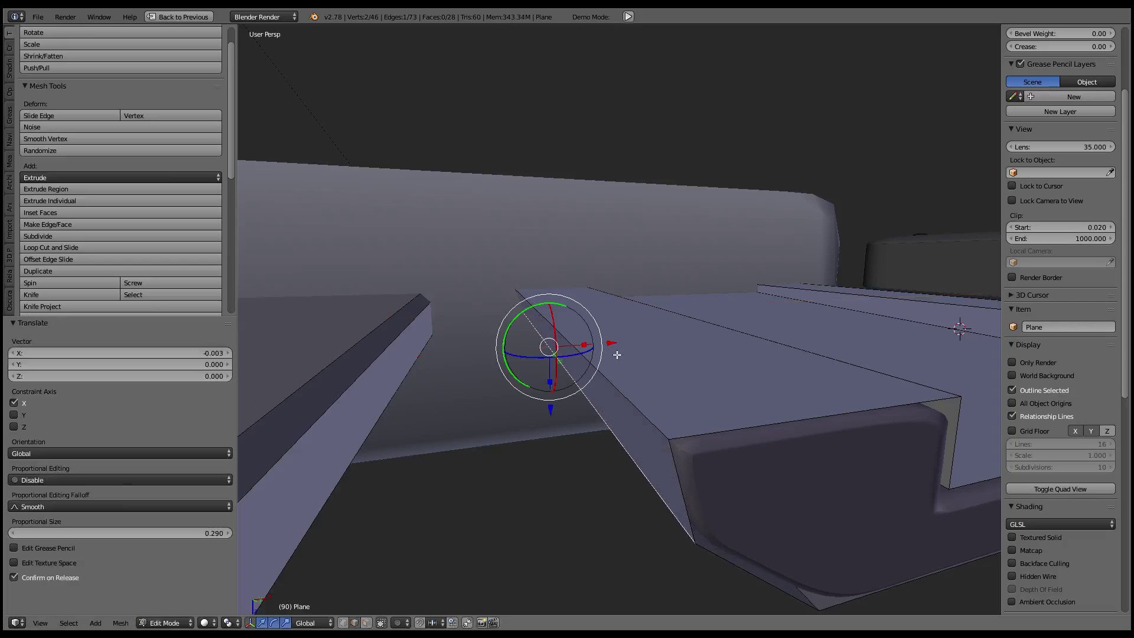
mouse_move(610, 349)
middle_mouse_down()
mouse_move(699, 370)
mouse_move(673, 365)
mouse_move(698, 355)
mouse_move(723, 376)
mouse_move(700, 392)
mouse_move(703, 441)
middle_mouse_up()
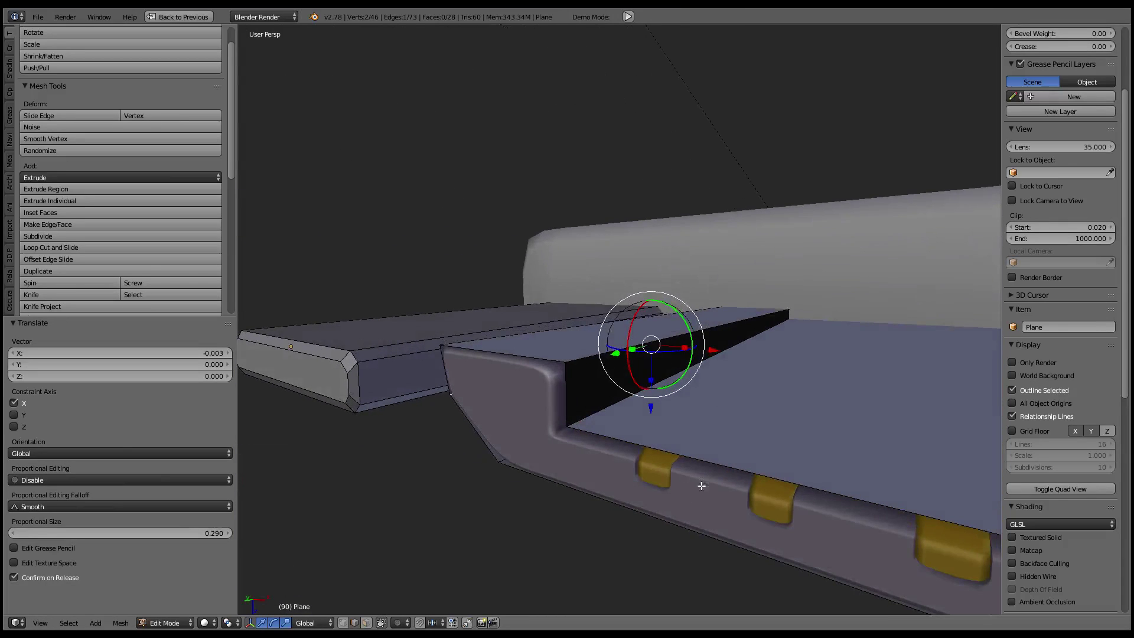
right_click(711, 472)
middle_click_drag(784, 543, 677, 492)
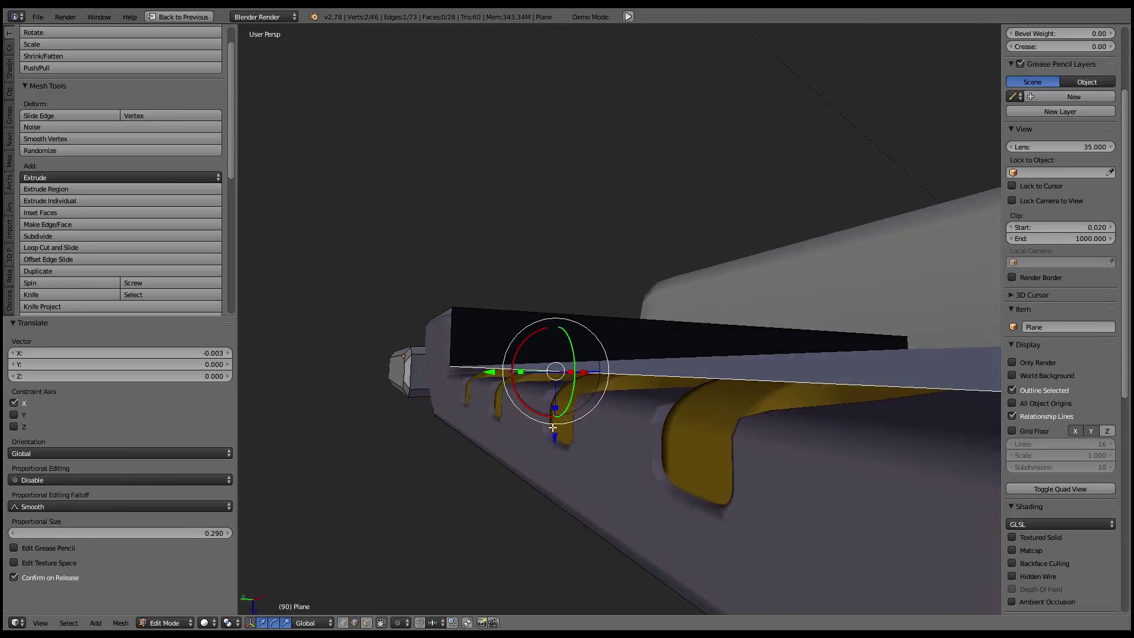
mouse_move(553, 426)
middle_mouse_down()
mouse_move(554, 446)
mouse_move(615, 405)
mouse_move(680, 417)
mouse_move(769, 306)
mouse_move(765, 320)
mouse_move(613, 375)
mouse_move(665, 369)
middle_mouse_up()
right_click(771, 307, "shift")
key("f")
Select the left and right-end housing edges and slide those faces along Y
middle_click_drag(402, 405, 605, 373)
right_click(606, 373, "ctrl")
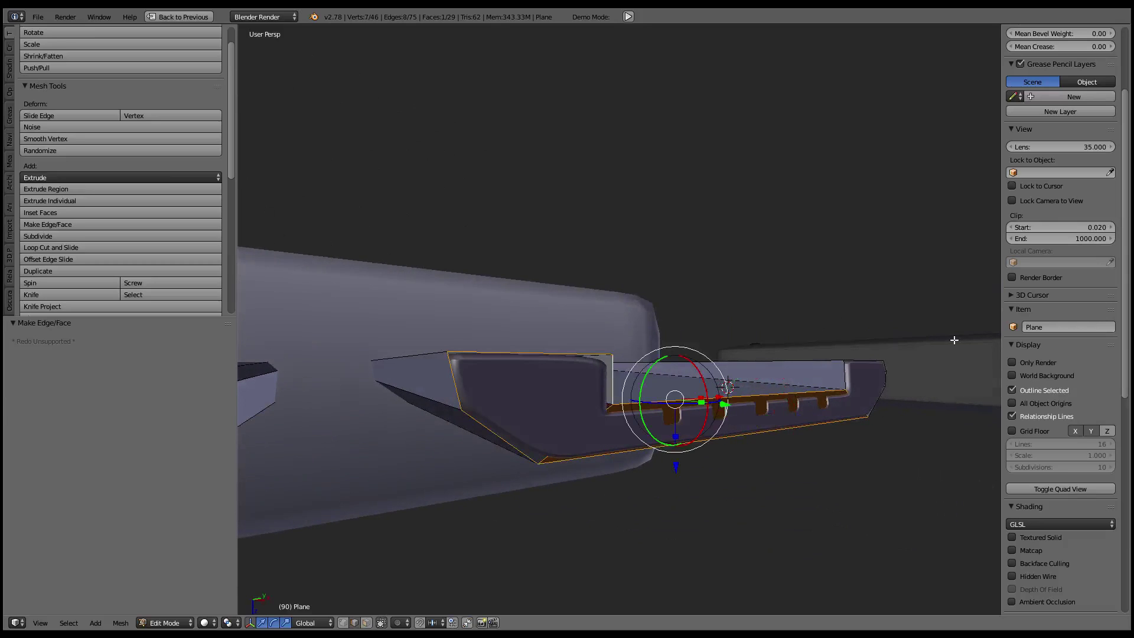
middle_click_drag(953, 340, 853, 378)
right_click(860, 375, "ctrl")
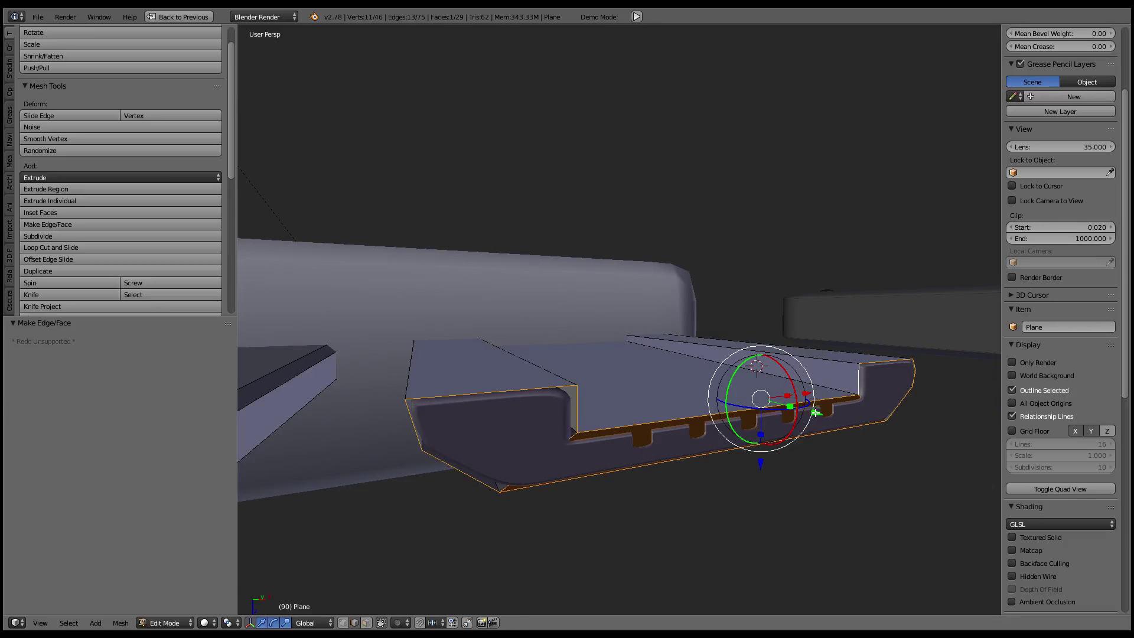
left_click_drag(815, 412, 830, 413)
mouse_move(830, 413)
middle_mouse_down()
mouse_move(690, 405)
mouse_move(756, 405)
middle_mouse_up()
Raise a wedge-end edge to reshape it and fill two faces on the wedge end
right_click(681, 390)
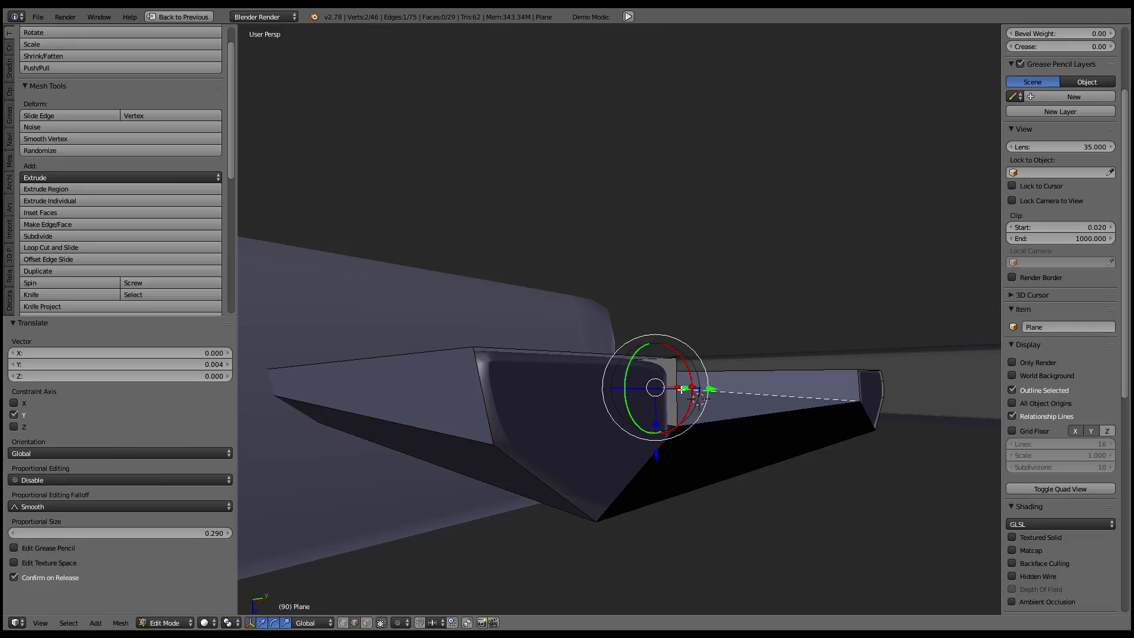
mouse_move(684, 378)
middle_mouse_down()
mouse_move(670, 369)
mouse_move(678, 364)
mouse_move(611, 376)
mouse_move(817, 402)
mouse_move(575, 402)
mouse_move(580, 385)
middle_mouse_up()
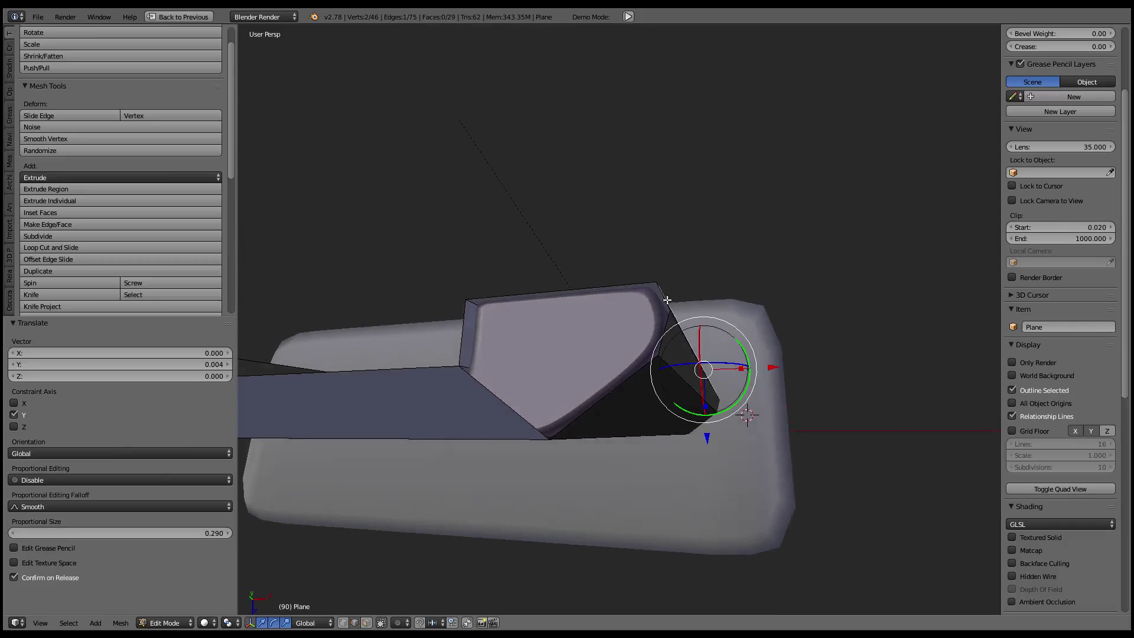
left_click_drag(703, 369, 663, 334)
key("f")
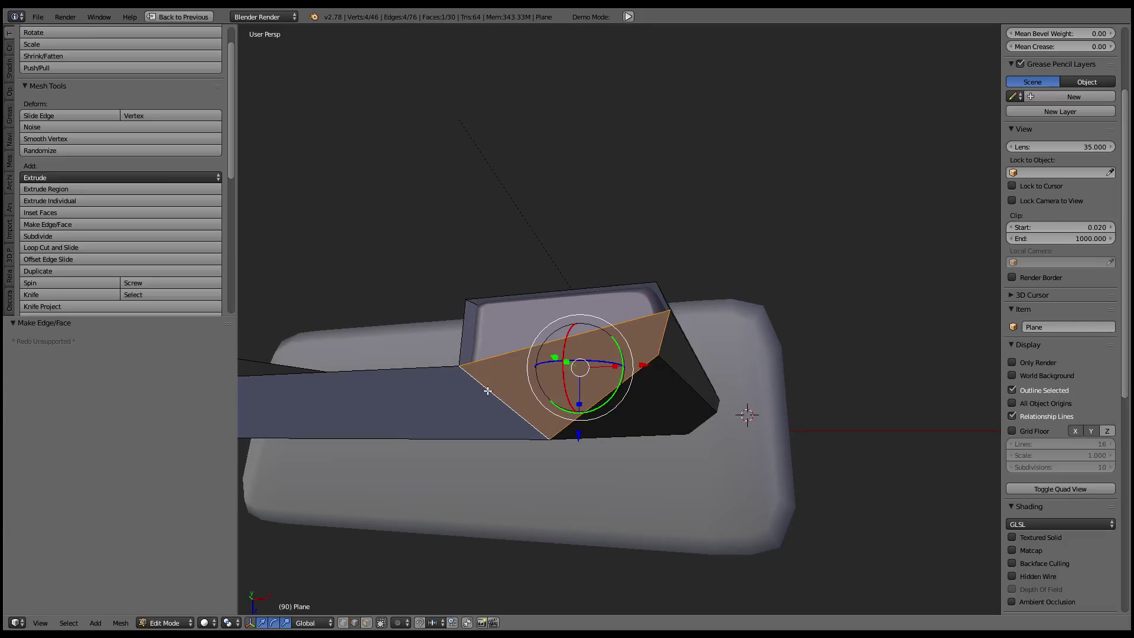
right_click(456, 324)
right_click(652, 300, "shift")
key("f")
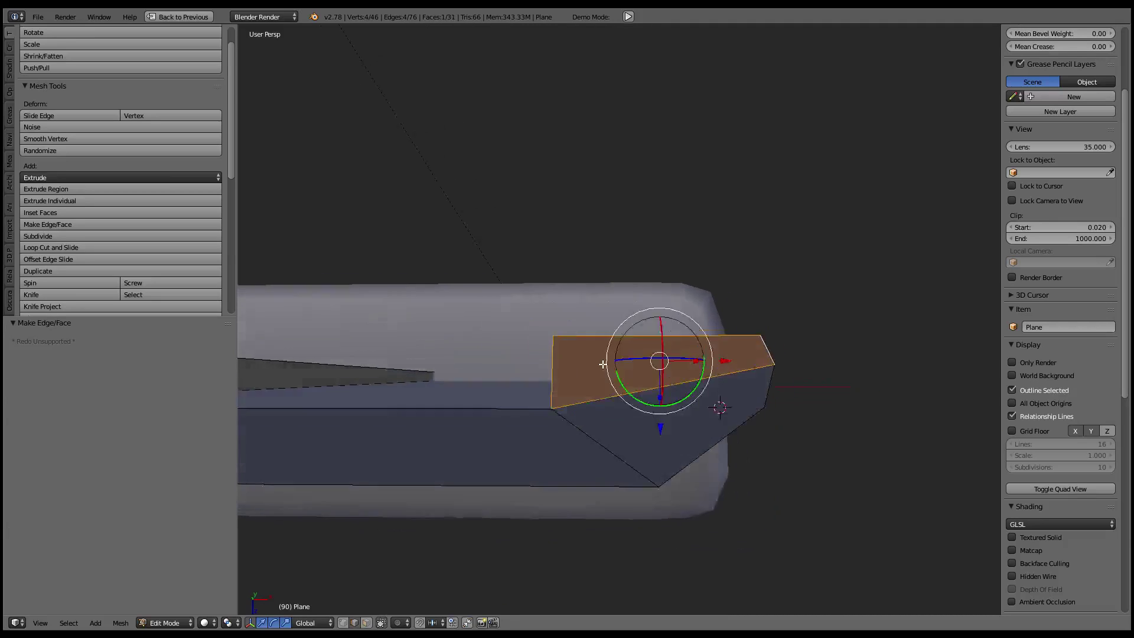
Subdivide the wedge's narrow side face
middle_click_drag(652, 301, 549, 338)
right_click(617, 302)
middle_click_drag(620, 303, 641, 304)
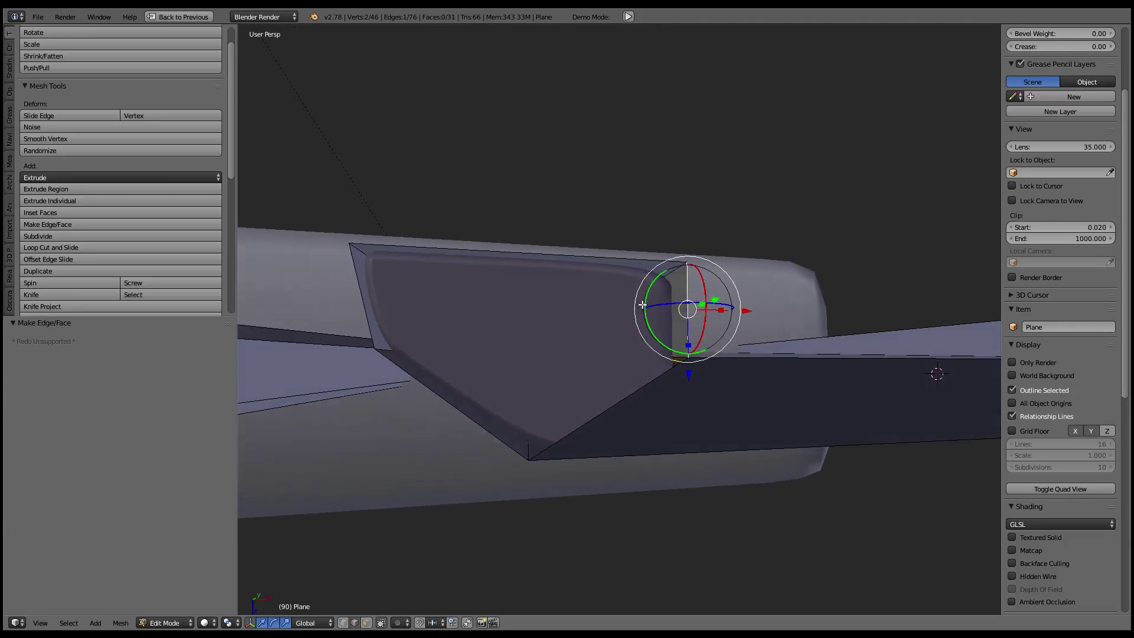
right_click(654, 303, "alt")
right_click(696, 307, "alt")
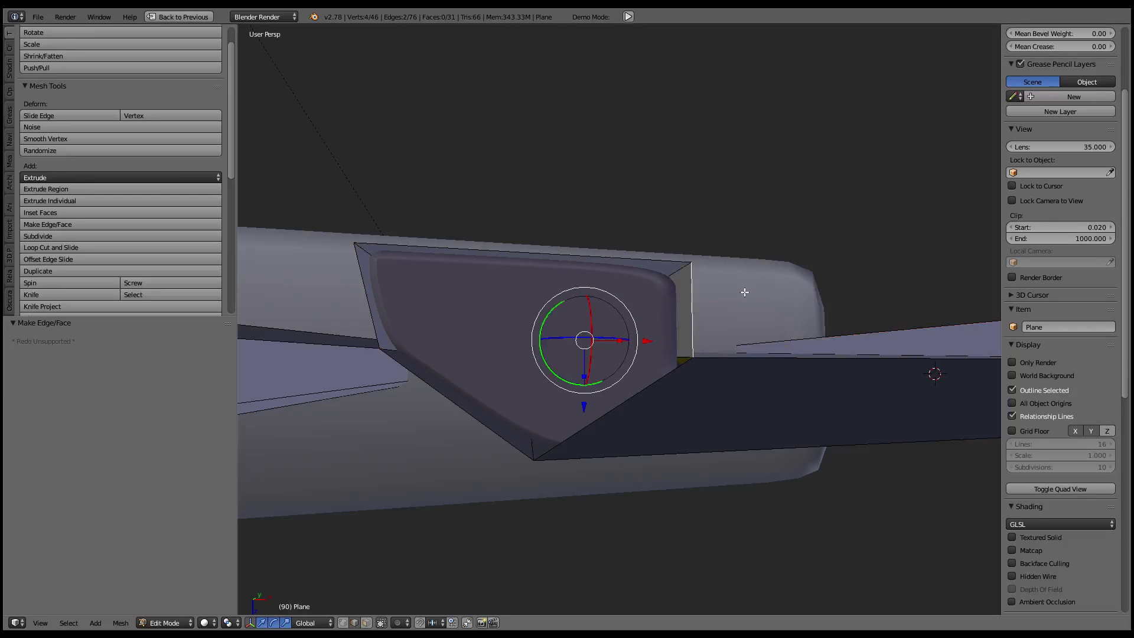
key("w")
left_click(775, 281)
Align the edge near the top corner by shifting it along X
right_click(680, 272)
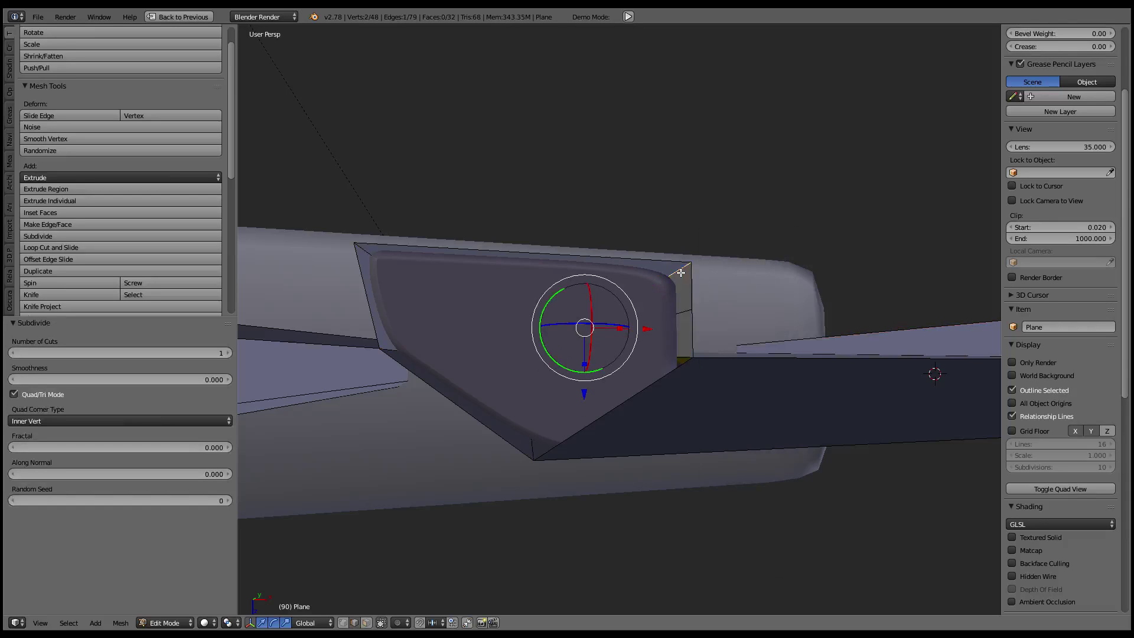
left_click_drag(647, 328, 649, 328)
middle_click_drag(643, 328, 629, 360)
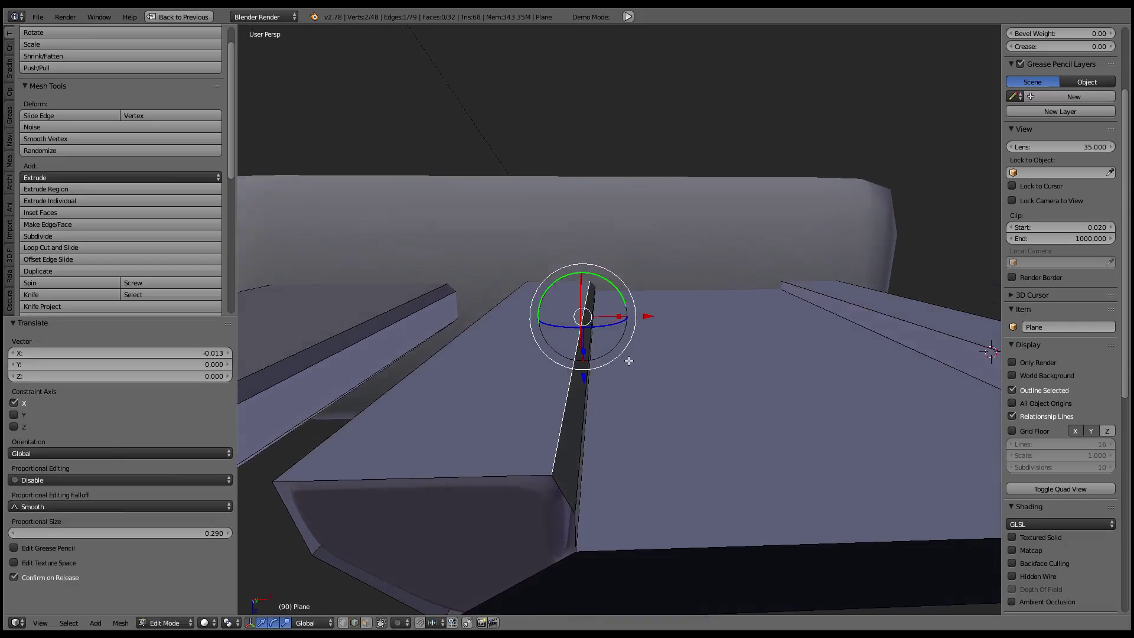
left_click_drag(644, 316, 640, 323)
middle_click_drag(640, 324, 642, 344)
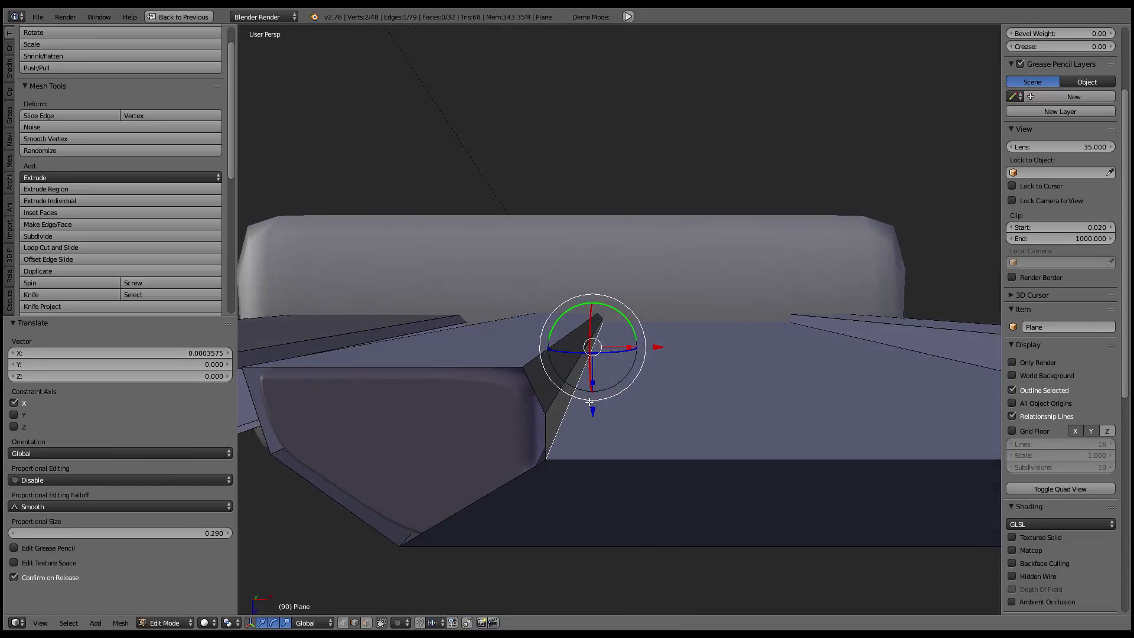
mouse_move(656, 342)
left_mouse_down()
mouse_move(633, 347)
mouse_move(656, 335)
left_mouse_up()
Move the corner vertices into line along X, fill a face across four of them, and exit Edit Mode
right_click(649, 331)
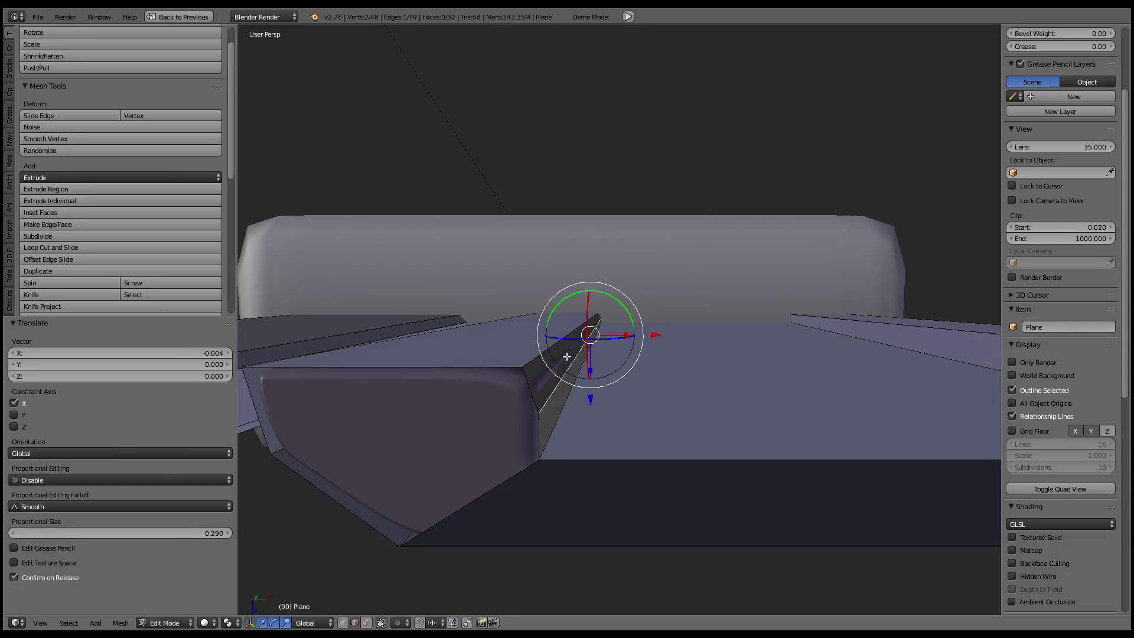
right_click(534, 377)
right_click(550, 357)
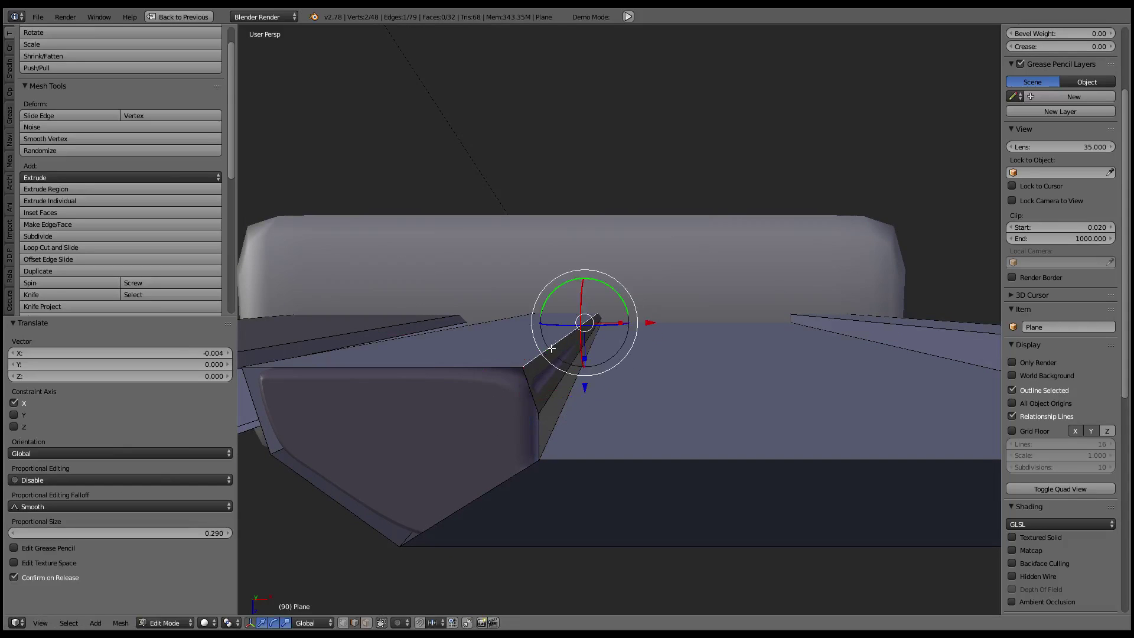
right_click(565, 398, "shift")
left_click_drag(650, 331, 646, 332)
left_click(659, 333)
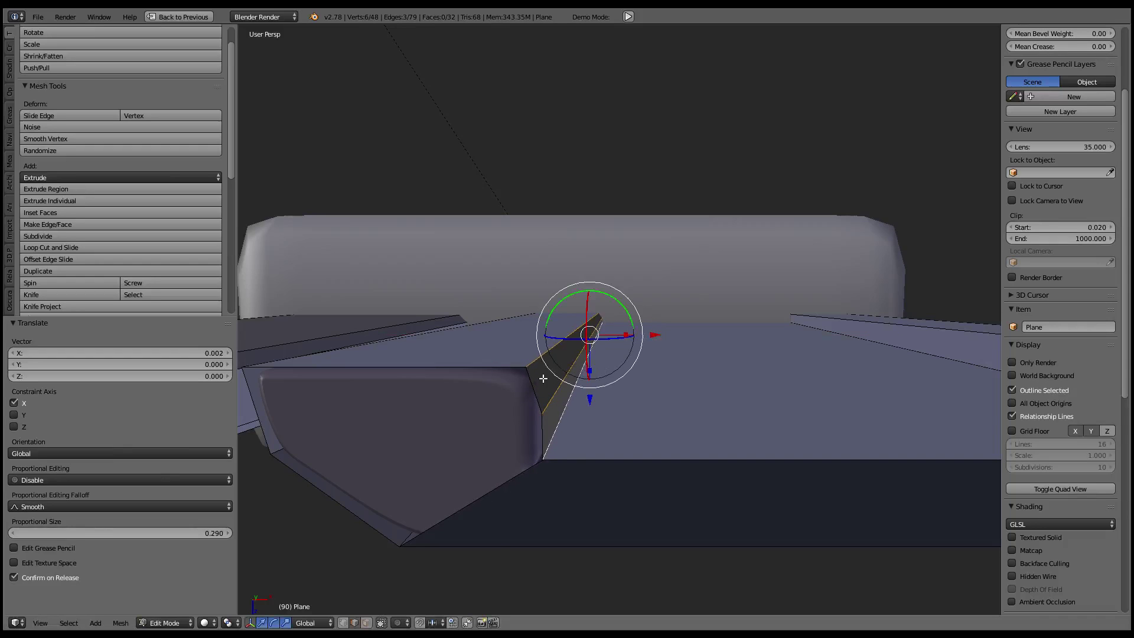
right_click(243, 377, "shift")
key("f")
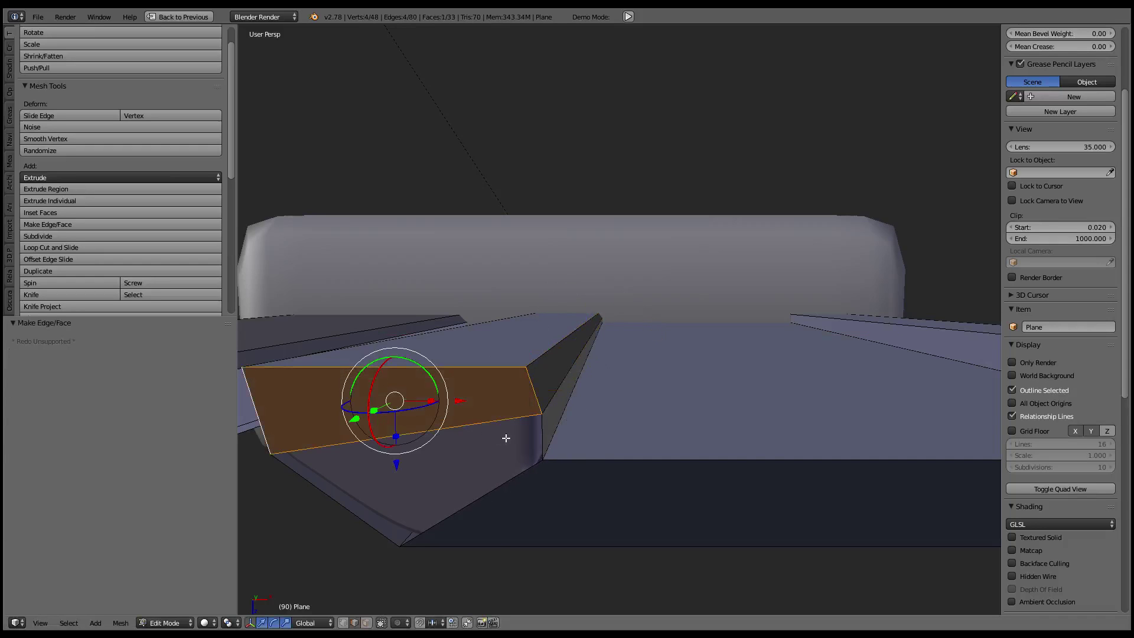
right_click(542, 423, "alt")
mouse_move(674, 379)
middle_mouse_down()
mouse_move(613, 374)
mouse_move(791, 435)
mouse_move(778, 364)
middle_mouse_up()
key("Tab")
key("Tab")
Select the connected housing piece and turn on backface culling in the viewport
right_click(680, 341)
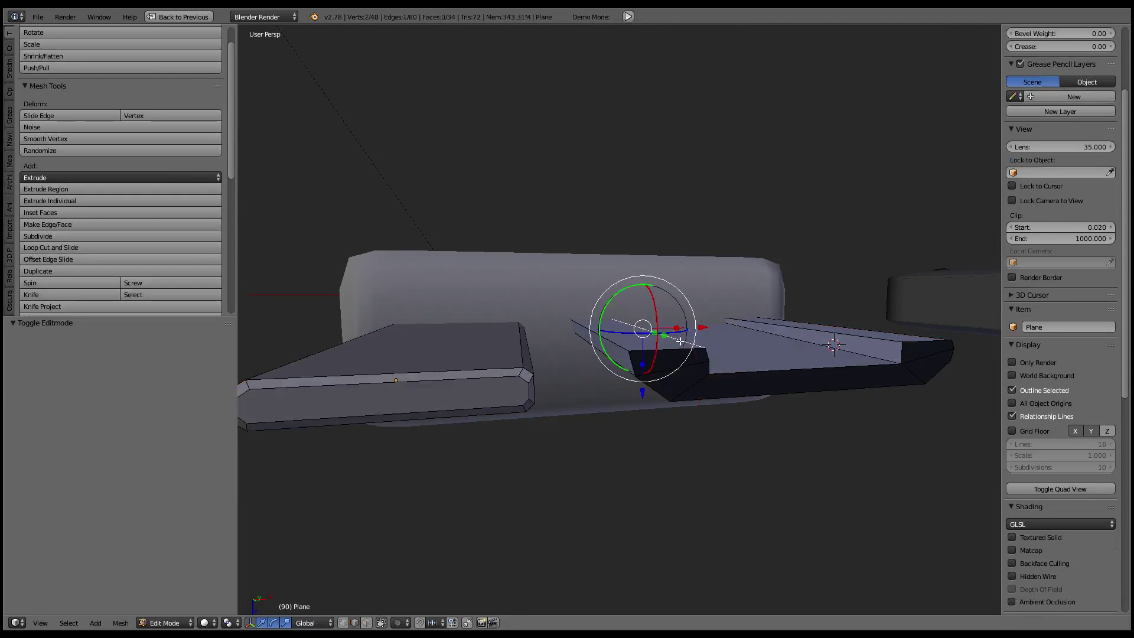
key("l")
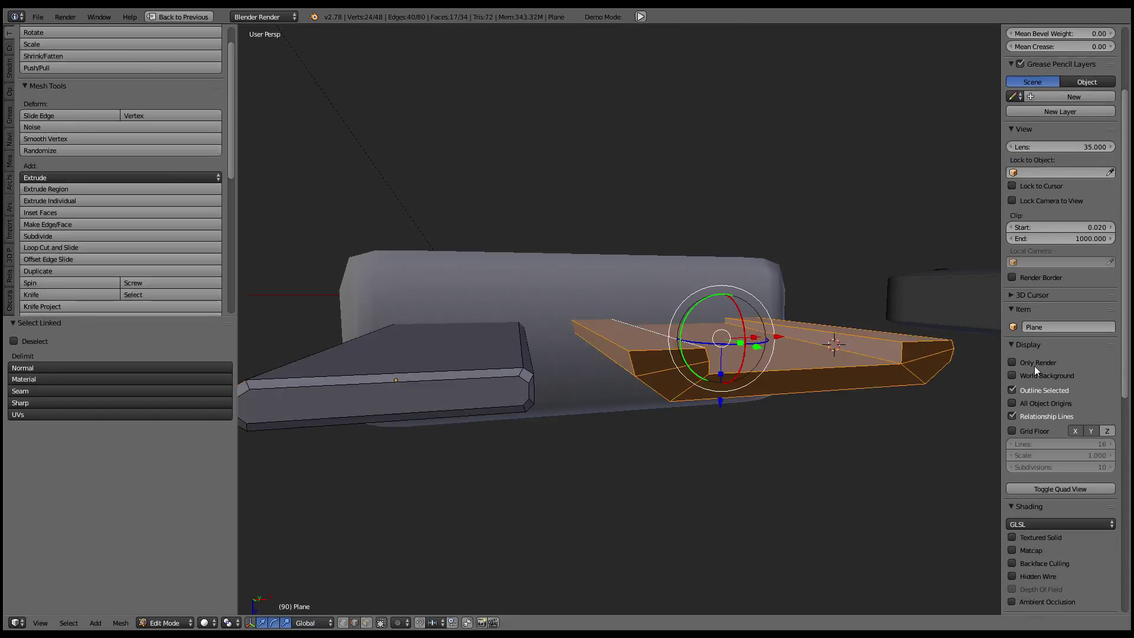
left_click(1048, 565)
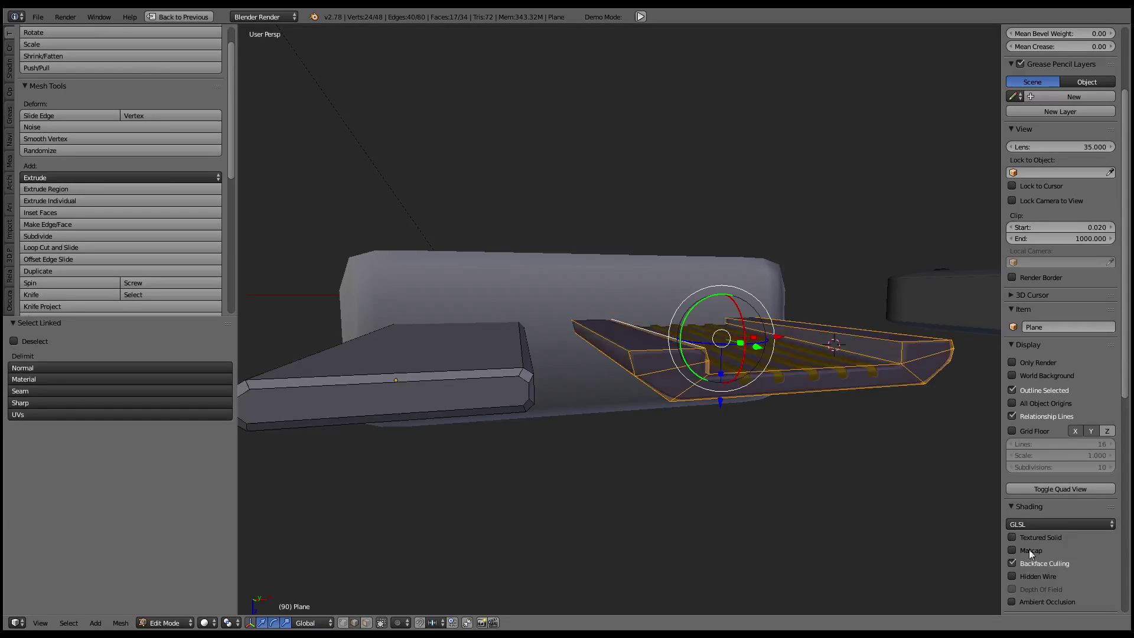
middle_click_drag(708, 390, 673, 384)
right_click(673, 386)
key("l")
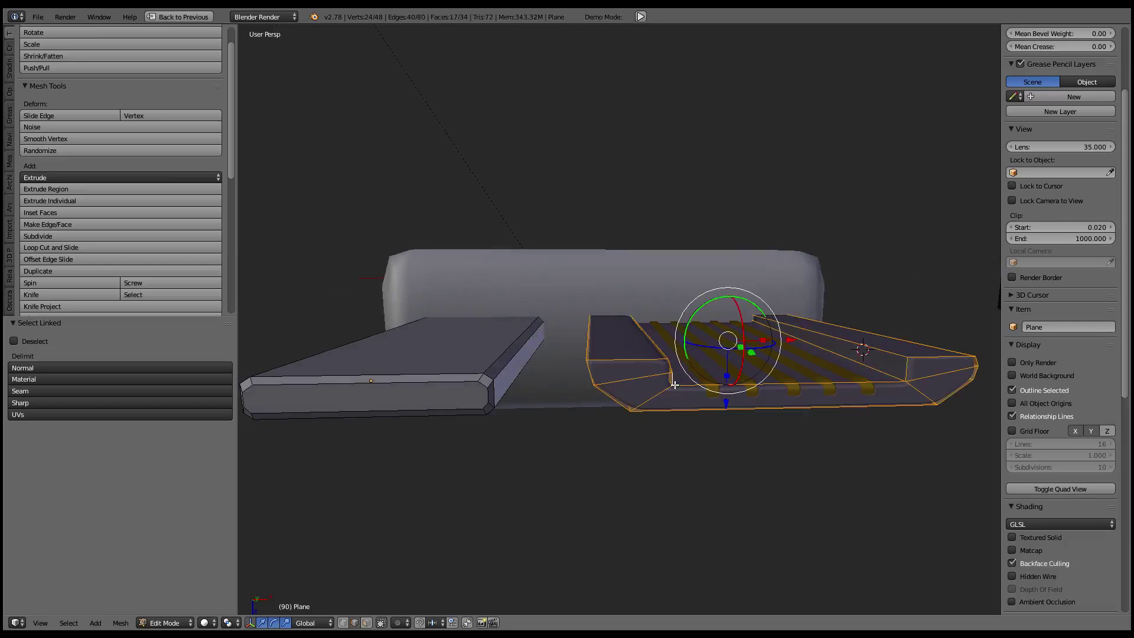
key("a")
key("Tab")
Change the whole mesh's shading through the W specials menu
mouse_move(692, 328)
middle_mouse_down()
mouse_move(608, 320)
mouse_move(641, 307)
mouse_move(685, 374)
middle_mouse_up()
key("Tab")
key("a")
key("w")
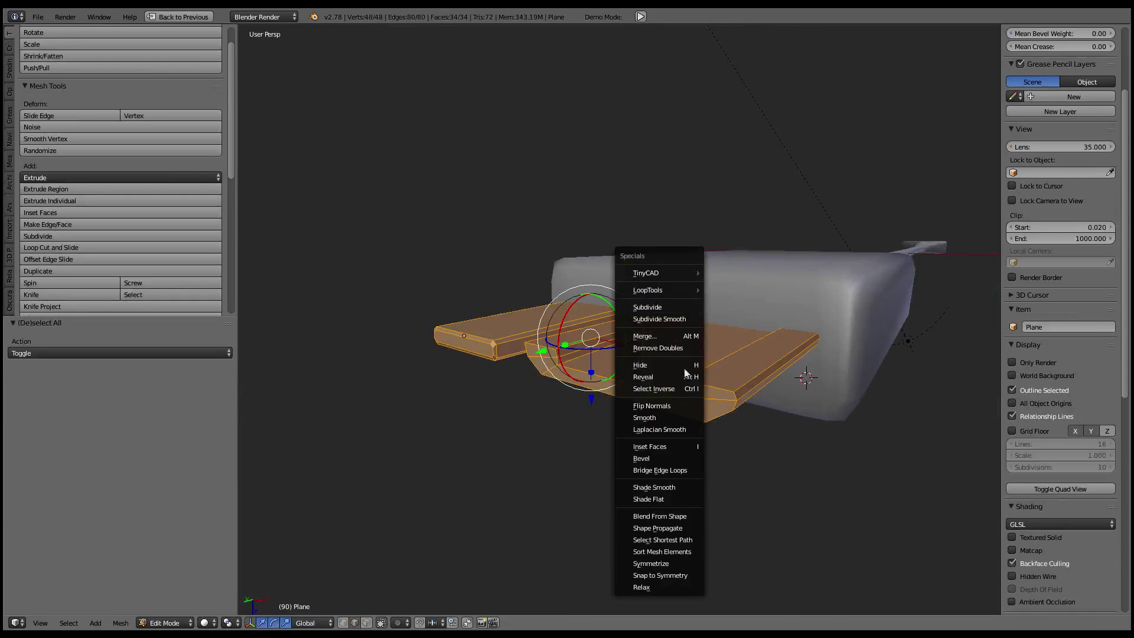
left_click(689, 499)
key("Tab")
mouse_move(691, 463)
middle_mouse_down()
mouse_move(687, 356)
mouse_move(726, 350)
mouse_move(695, 352)
mouse_move(672, 320)
mouse_move(534, 304)
mouse_move(659, 356)
mouse_move(670, 385)
mouse_move(699, 400)
mouse_move(735, 500)
mouse_move(700, 416)
mouse_move(643, 384)
middle_mouse_up()
Reveal the hidden objects (Alt+H) and start editing the Plane's mesh
key("alt+h")
right_click(534, 305)
right_click(671, 385)
key("Tab")
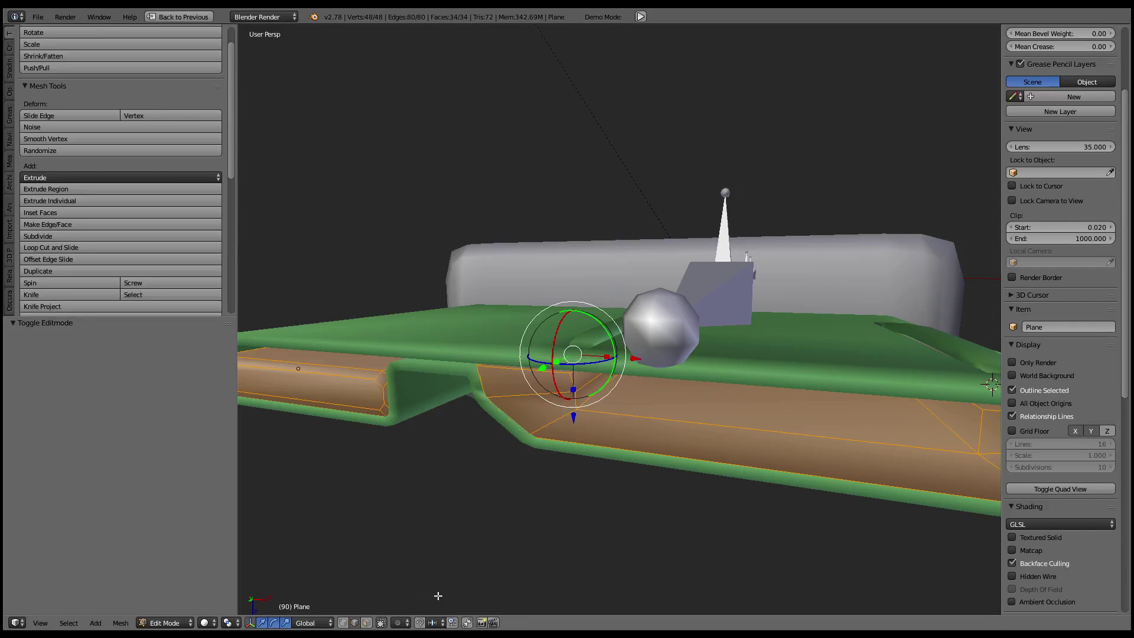
key("a")
Select the housing's bottom faces on both the left and right sides
right_click(525, 382)
right_click(540, 407, "ctrl")
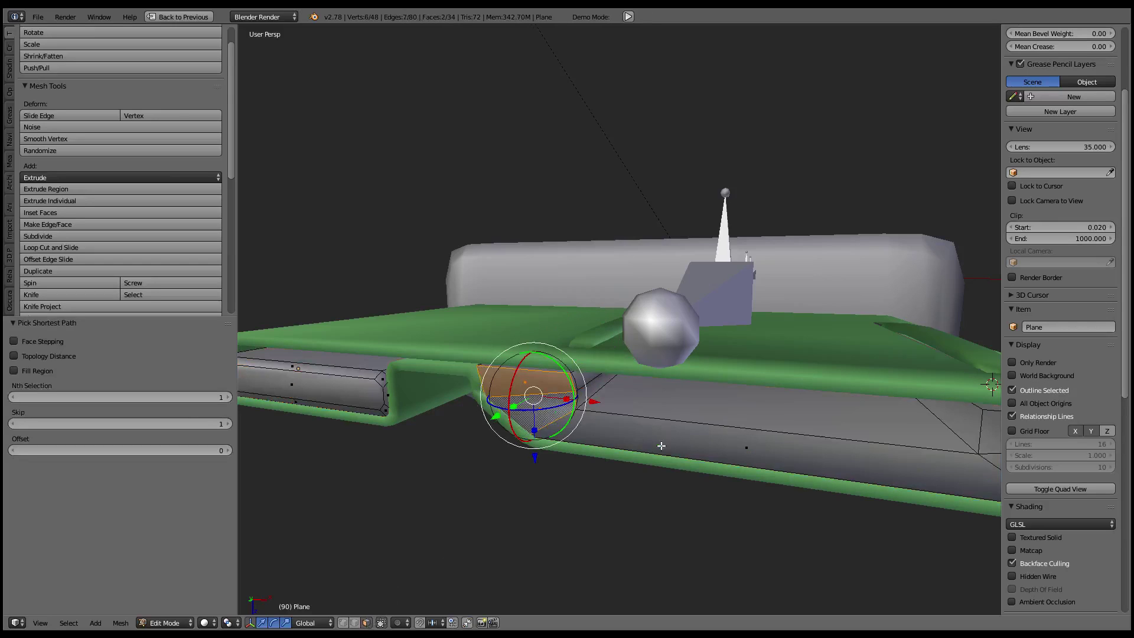
right_click(660, 446, "ctrl")
middle_click_drag(905, 415, 908, 415)
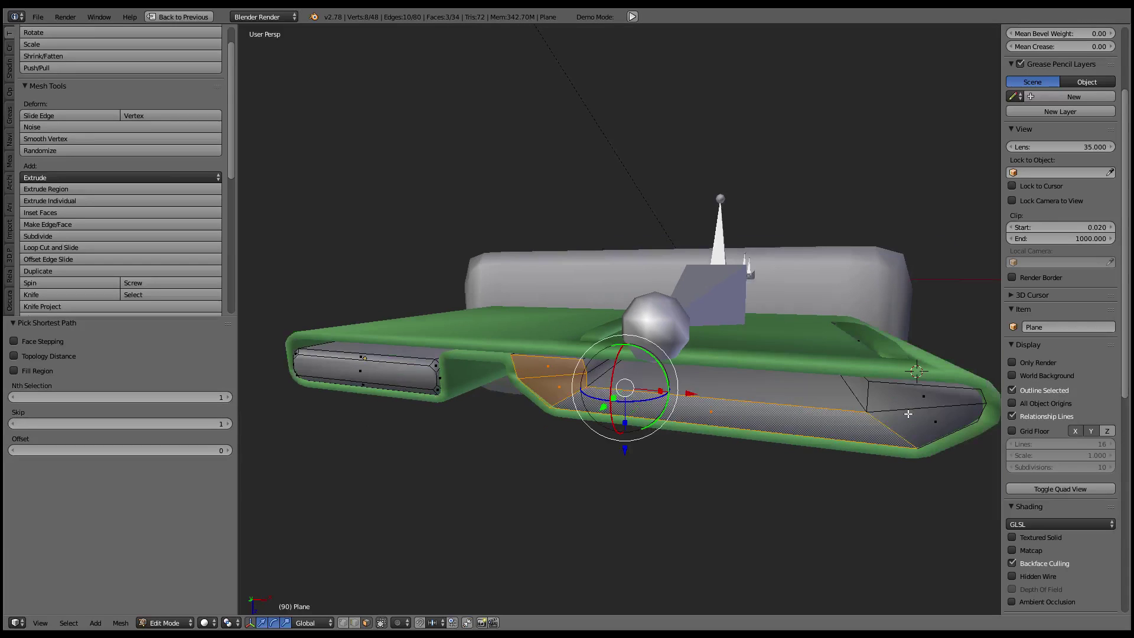
right_click(908, 414, "ctrl")
right_click(887, 382, "ctrl")
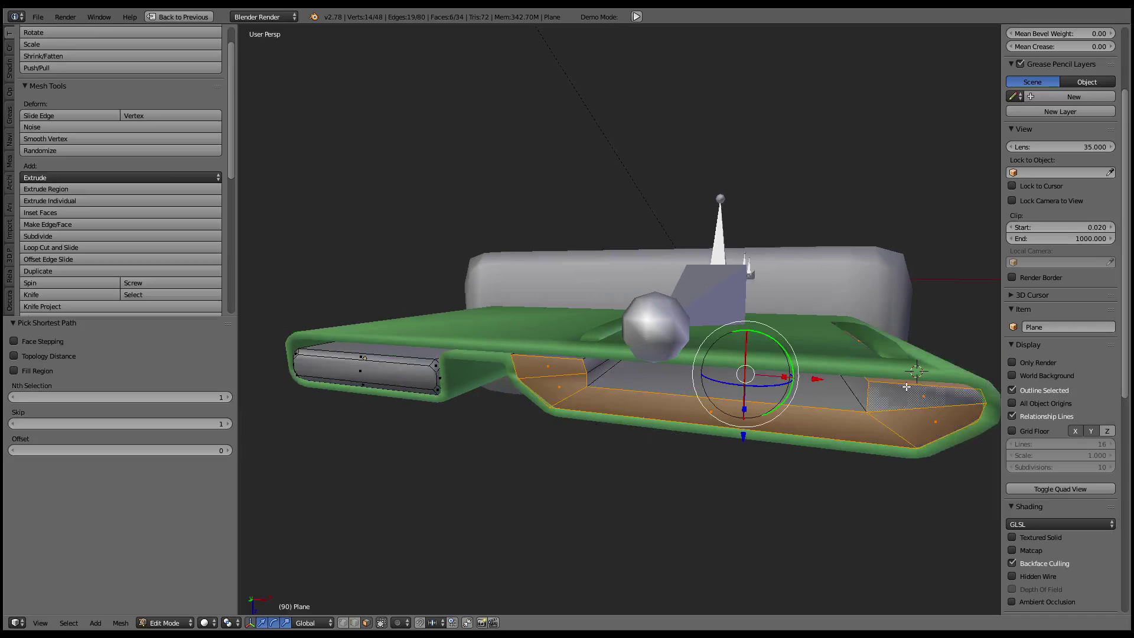
right_click(907, 384, "ctrl")
Flatten the selected bottom faces by scaling them to 0 along Y
mouse_move(907, 383)
middle_mouse_down()
mouse_move(546, 387)
mouse_move(712, 292)
mouse_move(711, 277)
mouse_move(706, 396)
mouse_move(796, 346)
mouse_move(715, 341)
middle_mouse_up()
key("s")
key("y")
key("0")
key("Return")
Select the green outer shell and enter its mesh editing
scroll(711, 277, "down", 2)
scroll(709, 280, "down", 3)
scroll(691, 283, "down", 2)
key("Tab")
key("a")
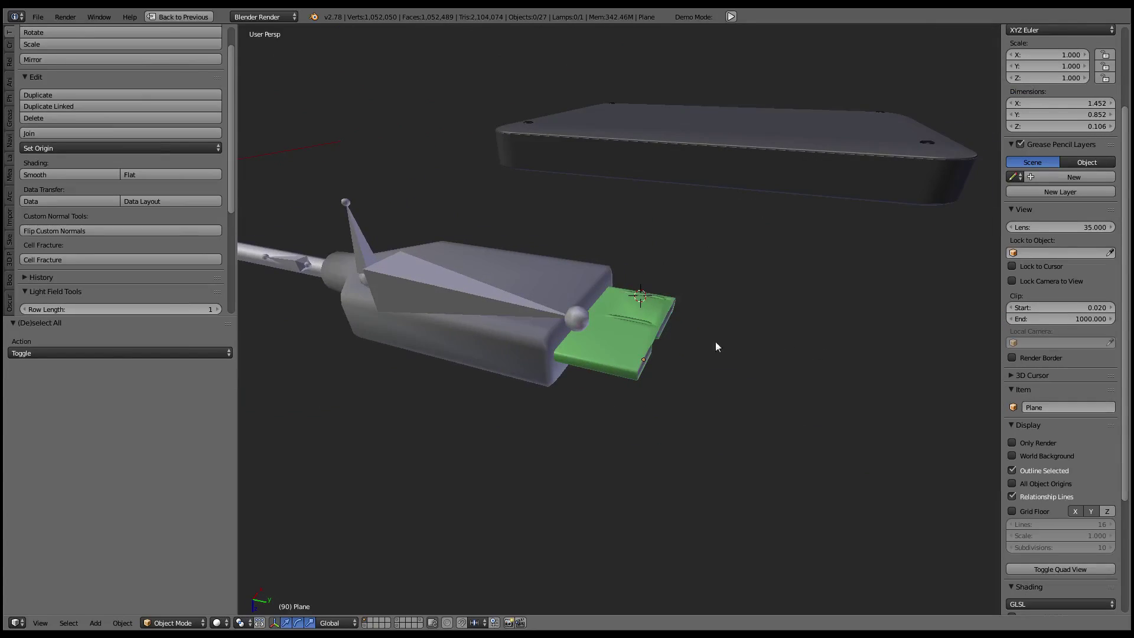
scroll(632, 332, "up", 3)
right_click(632, 331)
key("Tab")
mouse_move(657, 302)
middle_mouse_down()
mouse_move(647, 268)
mouse_move(650, 304)
mouse_move(655, 290)
mouse_move(413, 343)
middle_mouse_up()
scroll(654, 290, "up", 2)
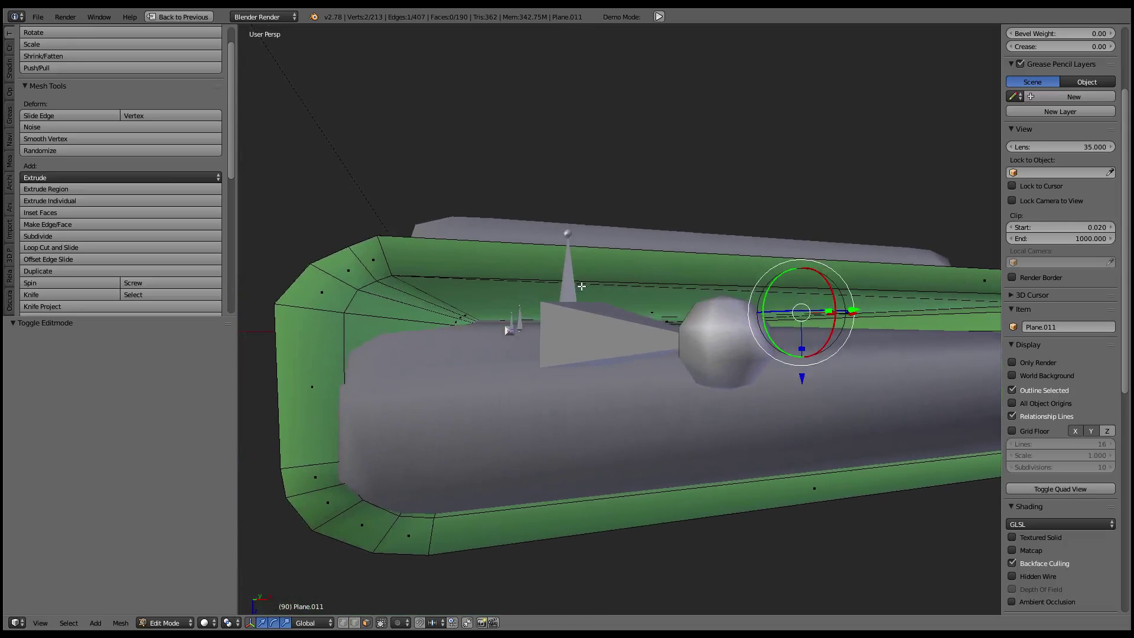
Flatten the shell's rim face loop along Y and nudge it slightly along Y
right_click(379, 347, "shift")
right_click(303, 461, "alt+shift")
scroll(303, 461, "down", 5)
middle_click_drag(303, 461, 784, 430)
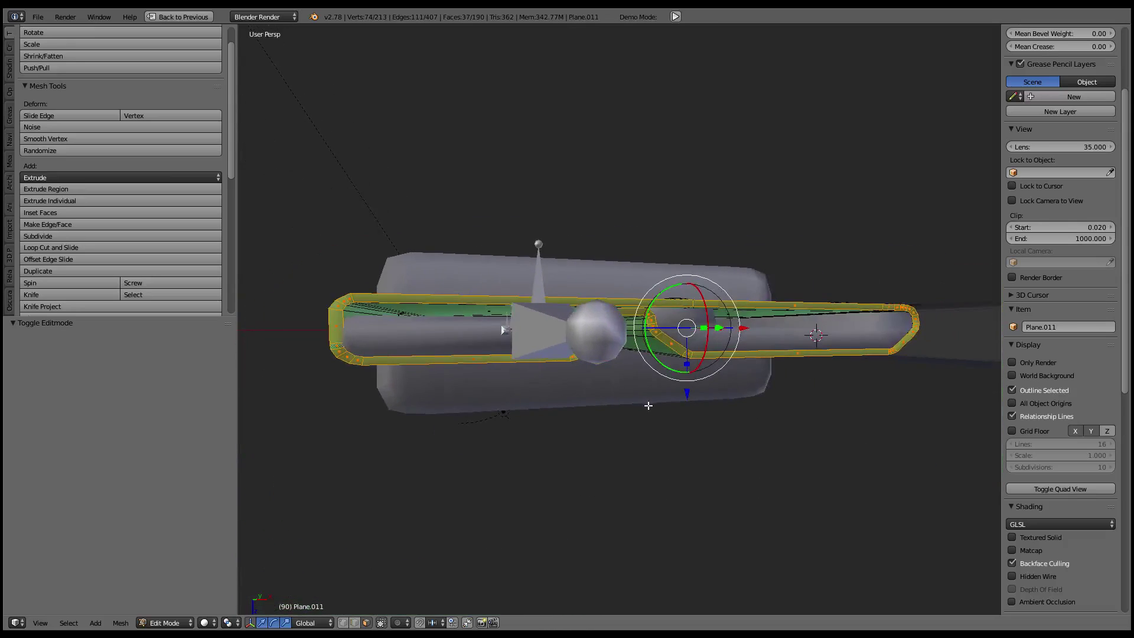
scroll(784, 429, "up", 6)
scroll(854, 404, "down", 5)
key("s")
key("y")
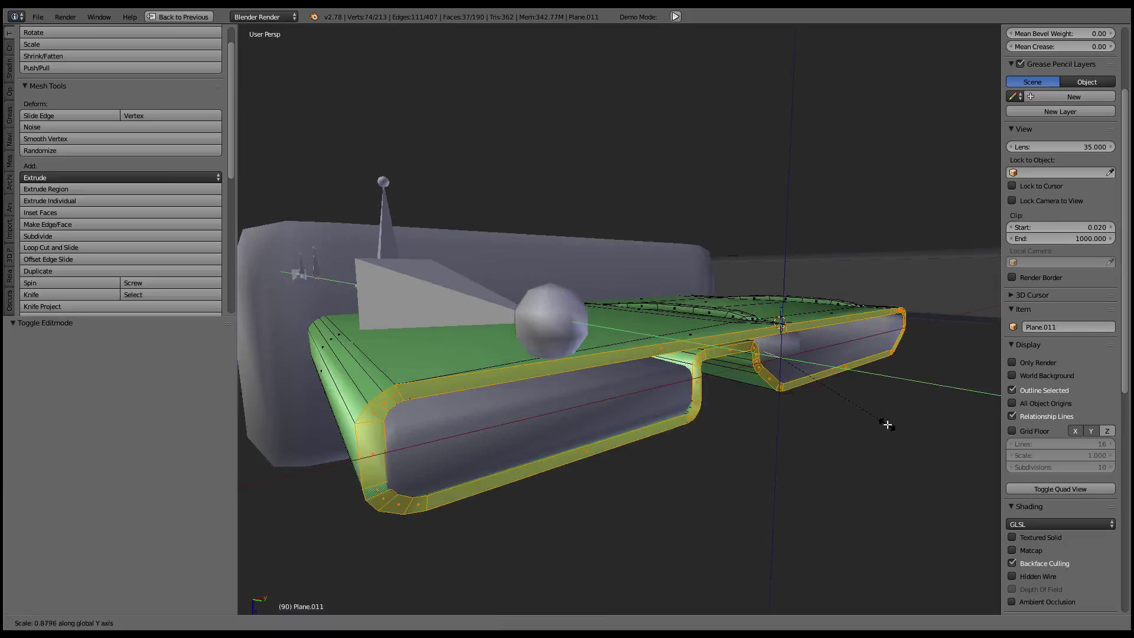
type("0")
key("Return")
key("g")
key("y")
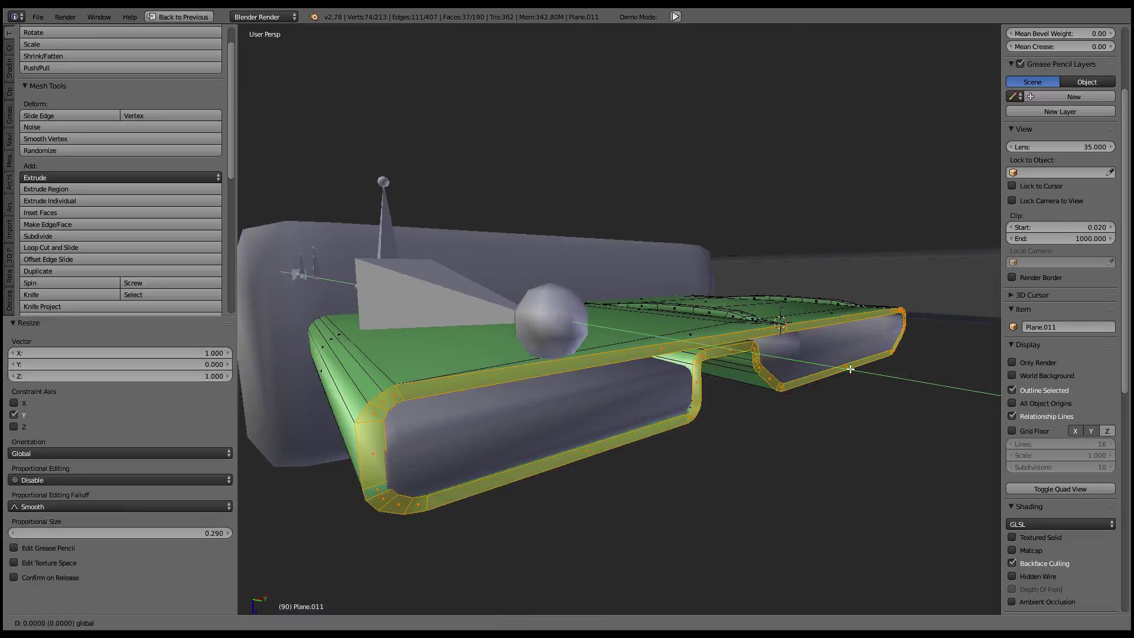
left_click(862, 370)
Shift a rim face along X, slide a rim-corner edge, and remove doubles
mouse_move(863, 369)
middle_mouse_down()
mouse_move(654, 357)
mouse_move(658, 404)
middle_mouse_up()
right_click(657, 404)
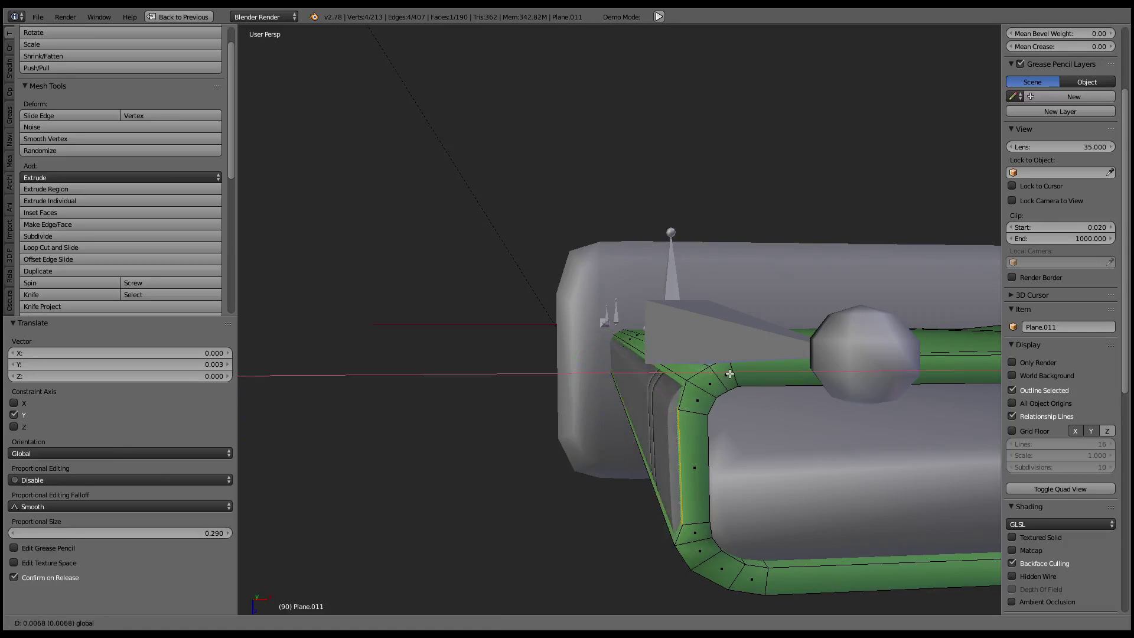
middle_click_drag(714, 366, 574, 398)
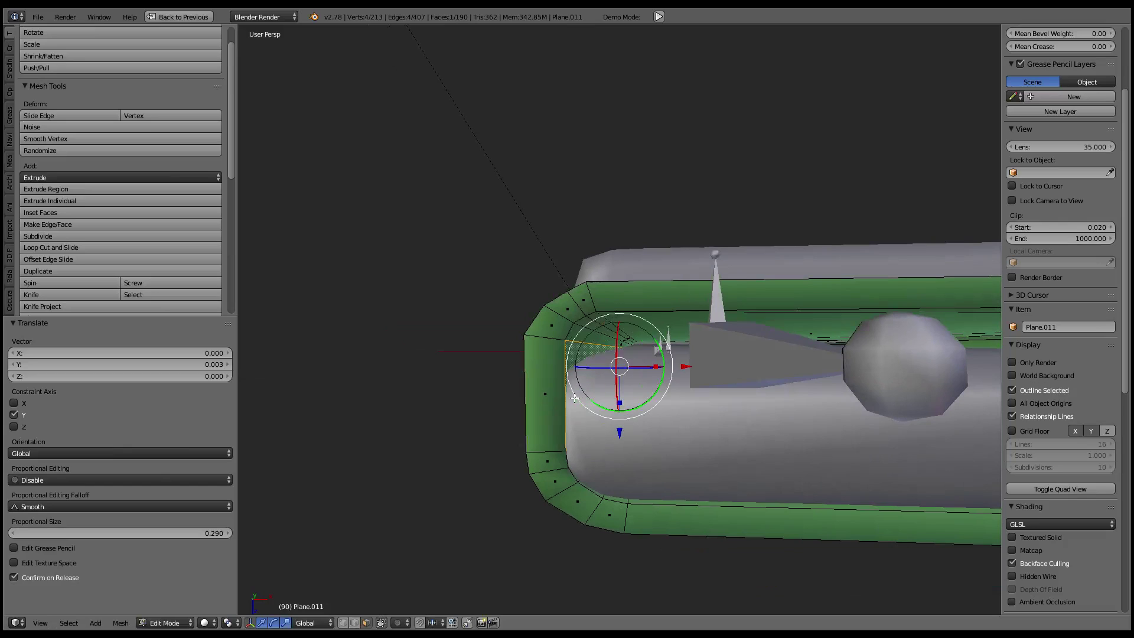
left_click_drag(696, 363, 686, 397)
right_click(575, 460)
mouse_move(687, 396)
middle_mouse_down()
mouse_move(753, 373)
mouse_move(614, 304)
middle_mouse_up()
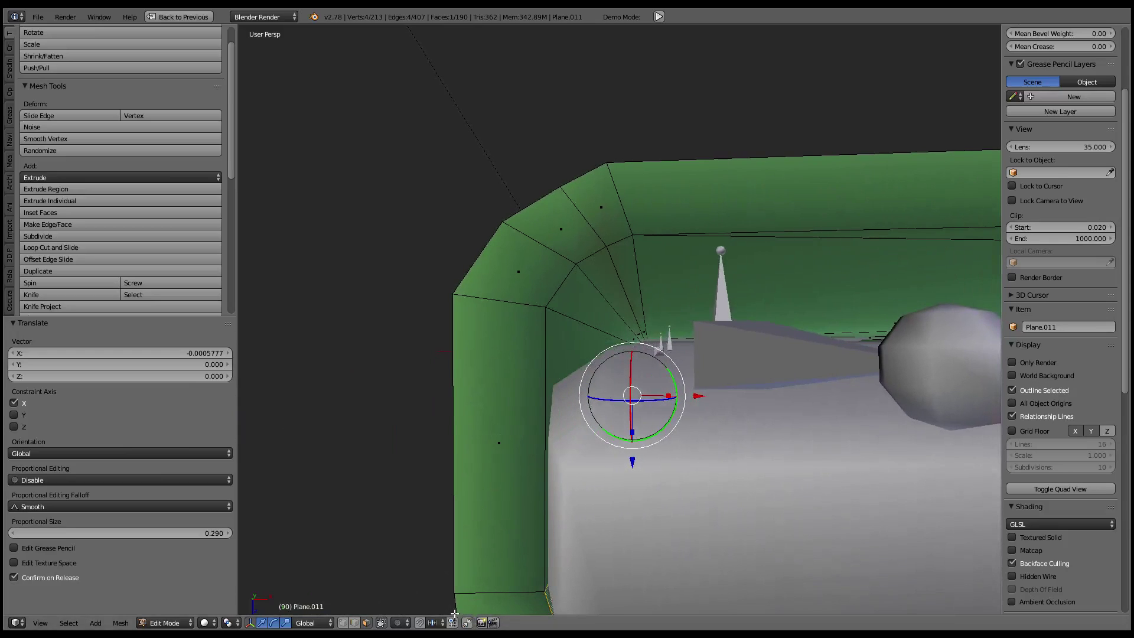
left_click(625, 272)
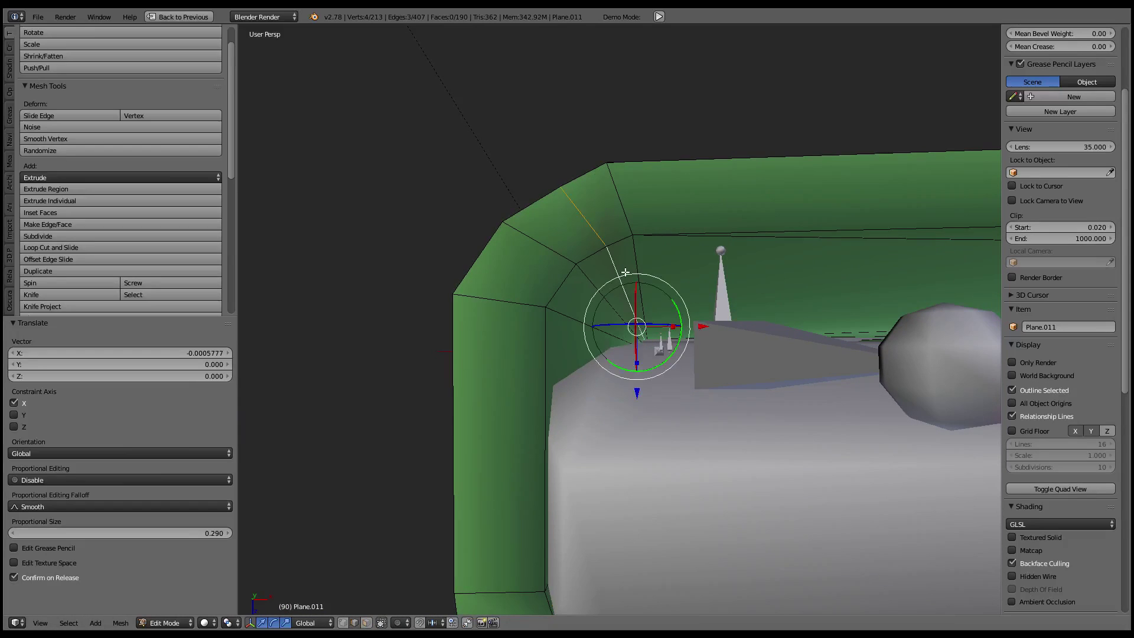
key("g")
key("g")
left_click(740, 220)
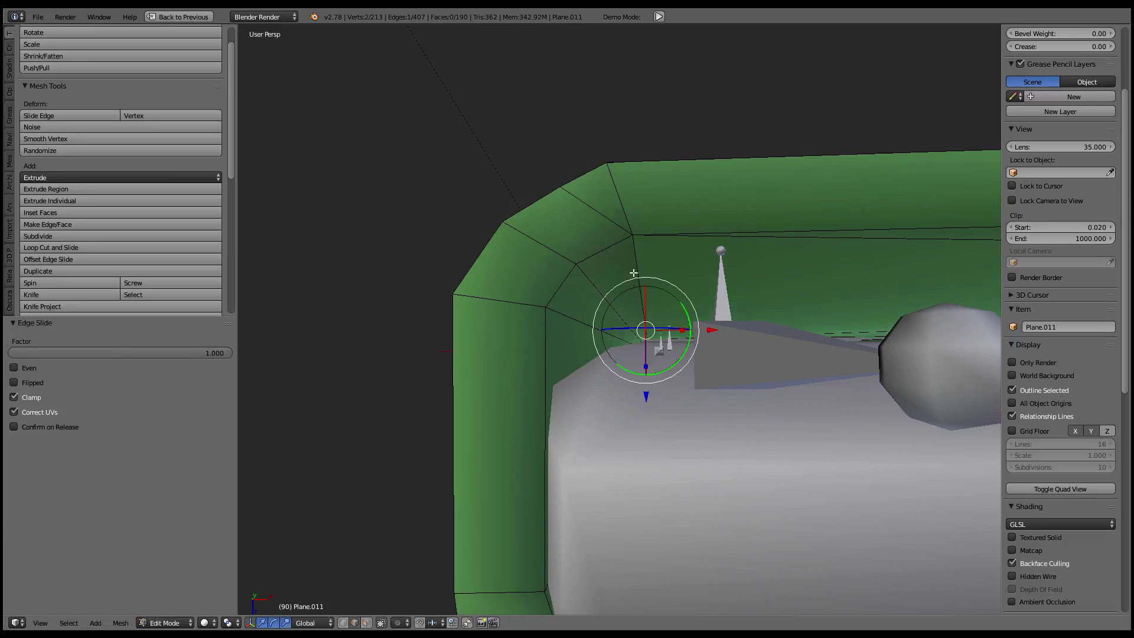
key("a")
key("a")
key("w")
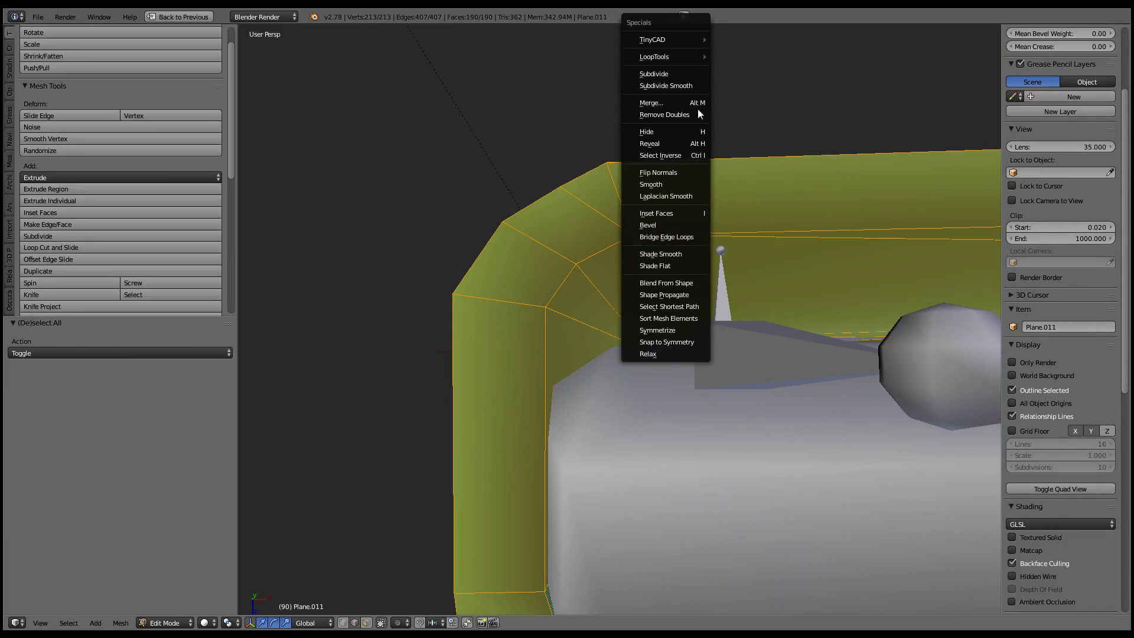
left_click(663, 115)
Move a stray corner edge along Z and X, slide it, and merge duplicate vertices
middle_click_drag(709, 323, 722, 324)
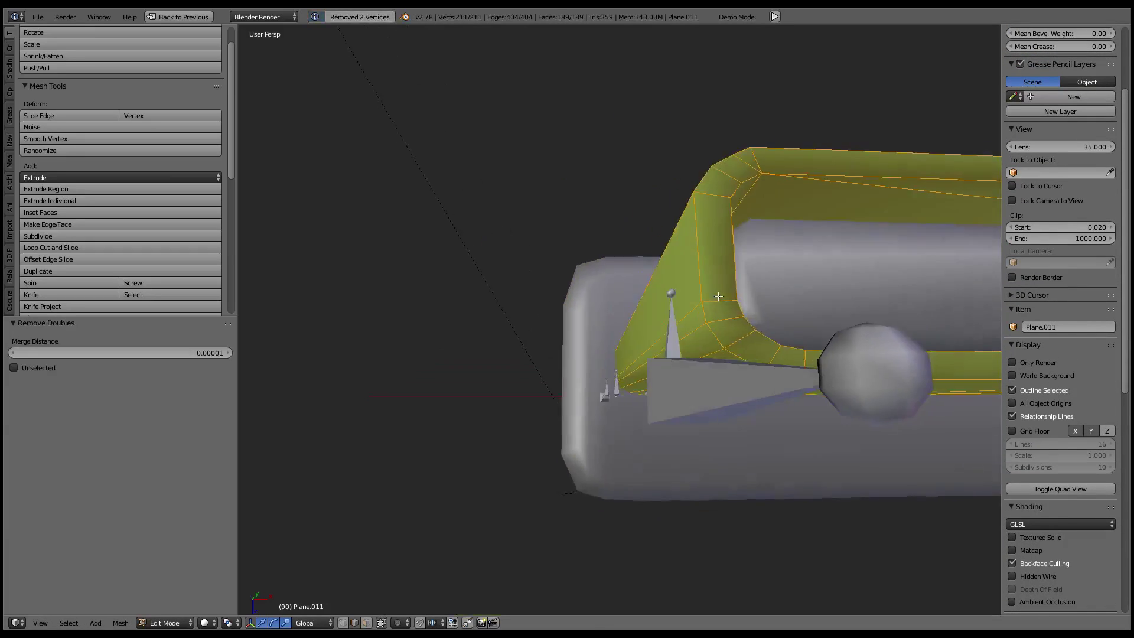
right_click(722, 324)
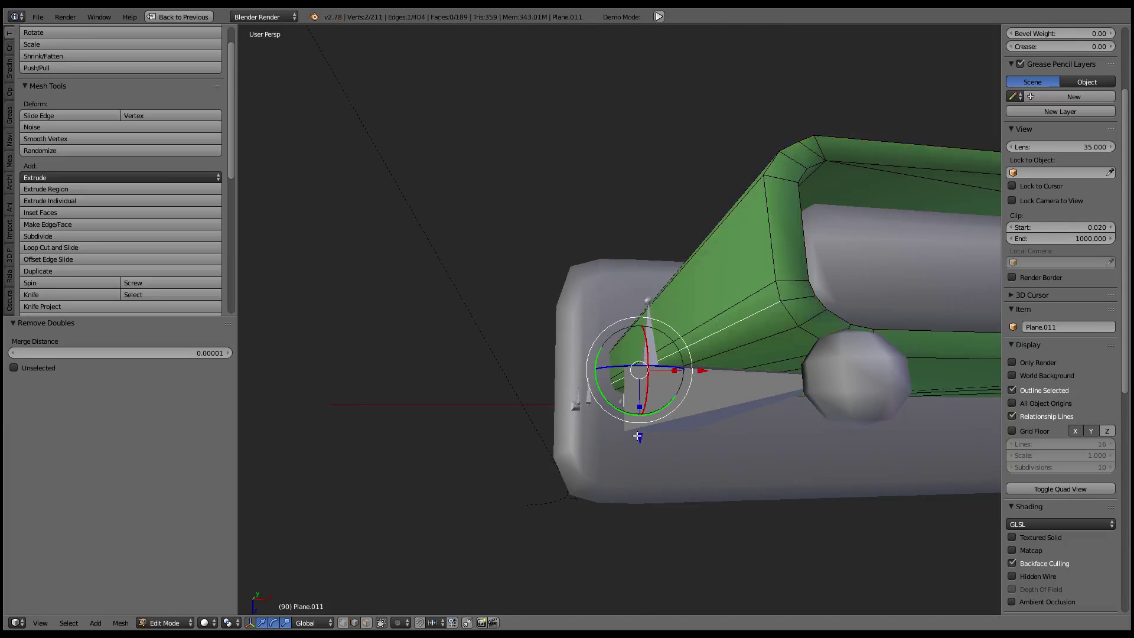
left_click_drag(637, 435, 634, 439)
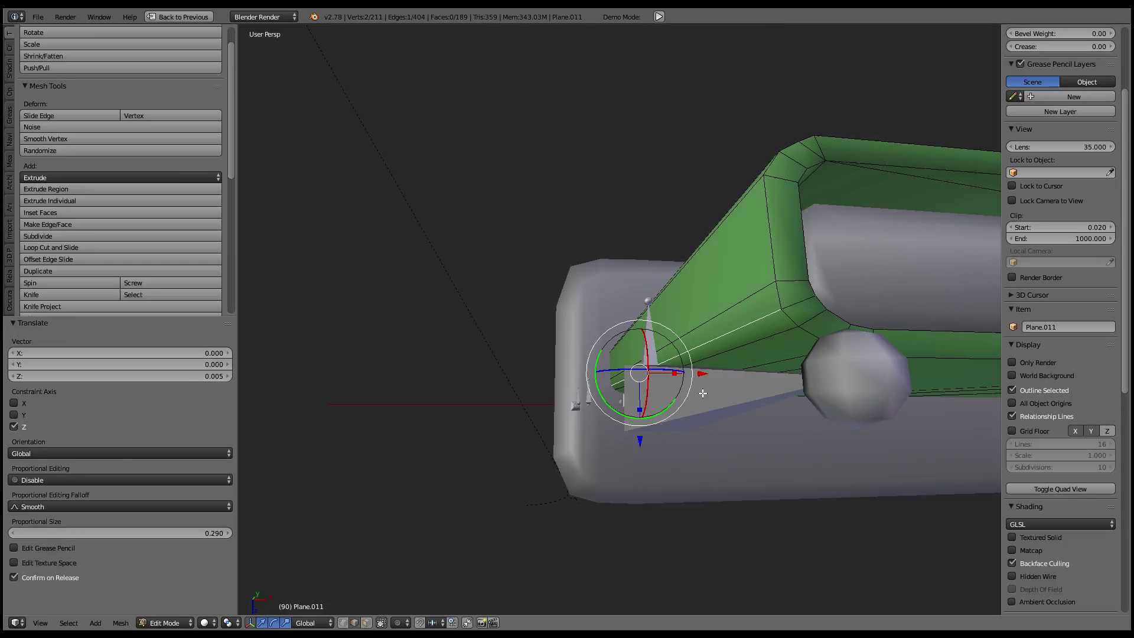
left_click_drag(703, 374, 708, 375)
mouse_move(708, 375)
middle_mouse_down()
mouse_move(661, 294)
mouse_move(731, 257)
middle_mouse_up()
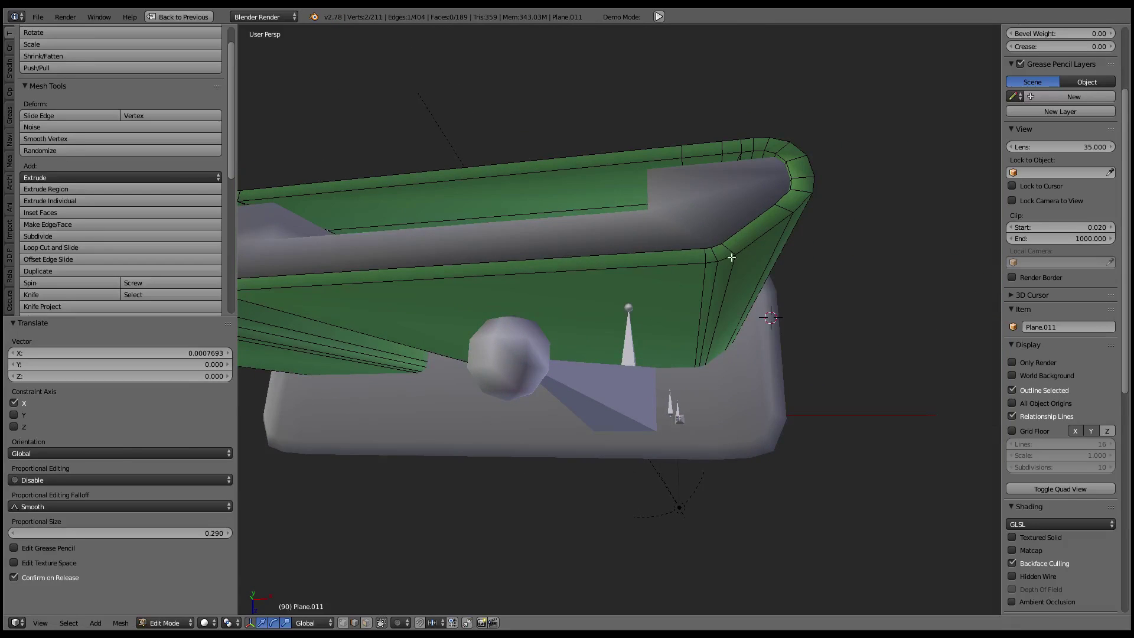
key("g")
key("g")
left_click(779, 316)
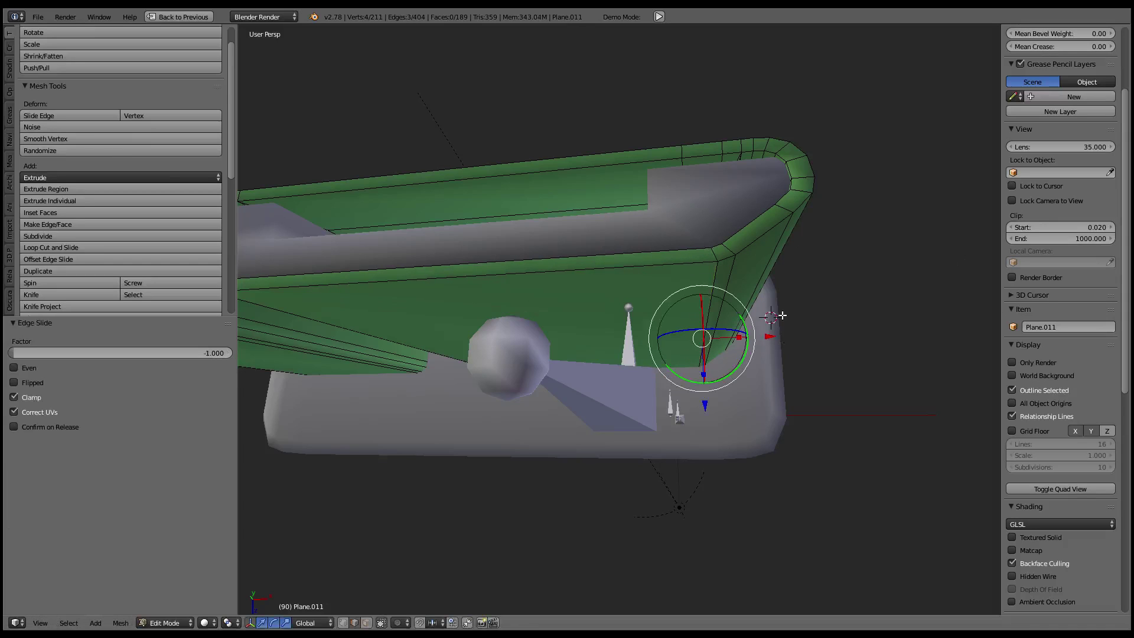
key("a")
key("w")
left_click(798, 317)
Slide a small rim edge chain onto its neighbour and merge the doubled vertices
middle_click_drag(798, 317, 734, 303)
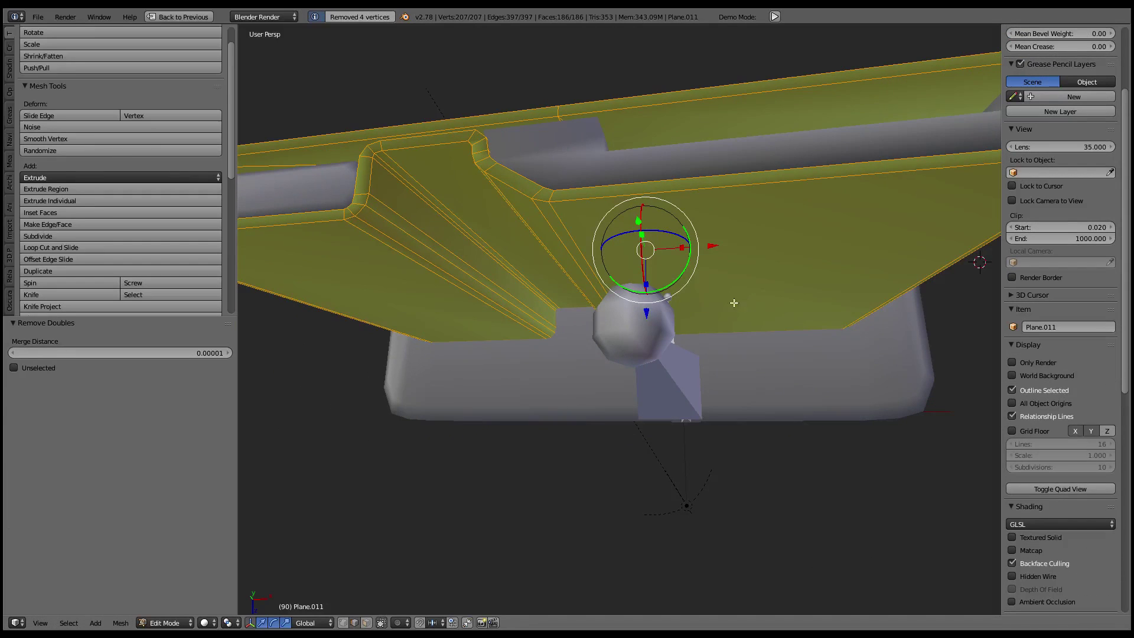
right_click(542, 193, "alt")
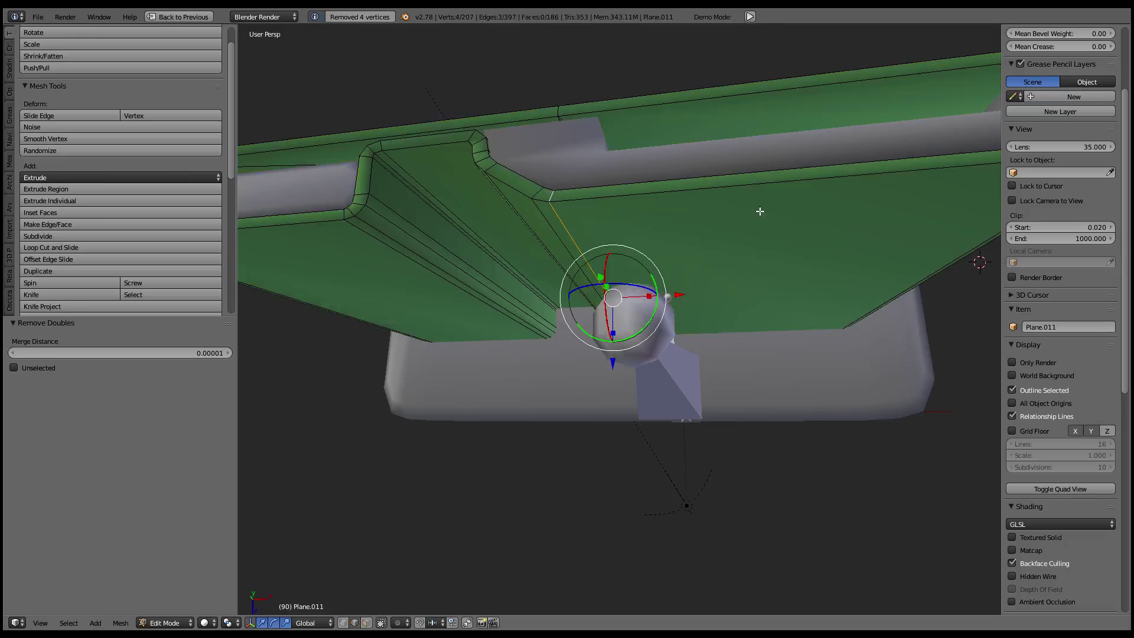
key("g")
key("g")
left_click(279, 216)
key("a")
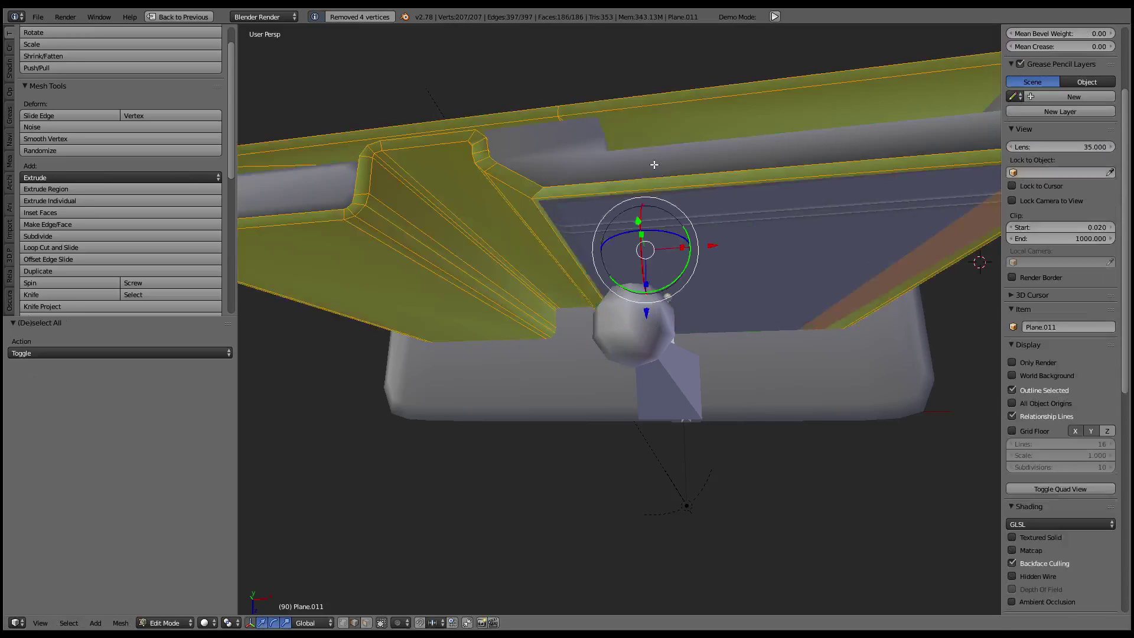
key("w")
left_click(654, 164)
Move the stray edge beside the sphere along Z and X, then enable Only Render
right_click(581, 221)
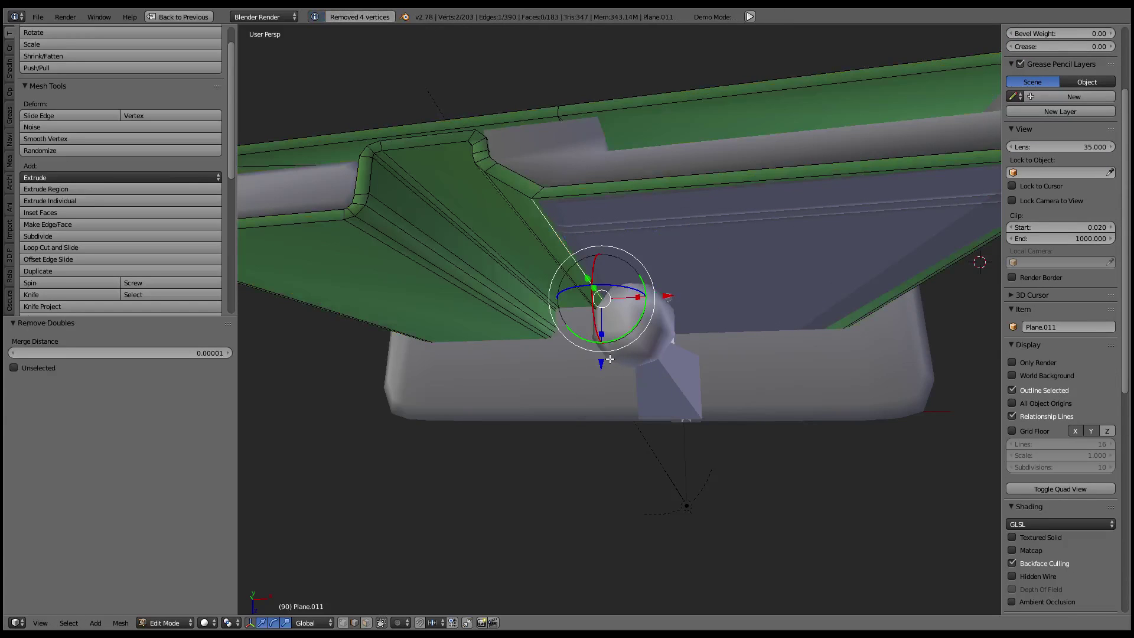
left_click_drag(601, 362, 602, 361)
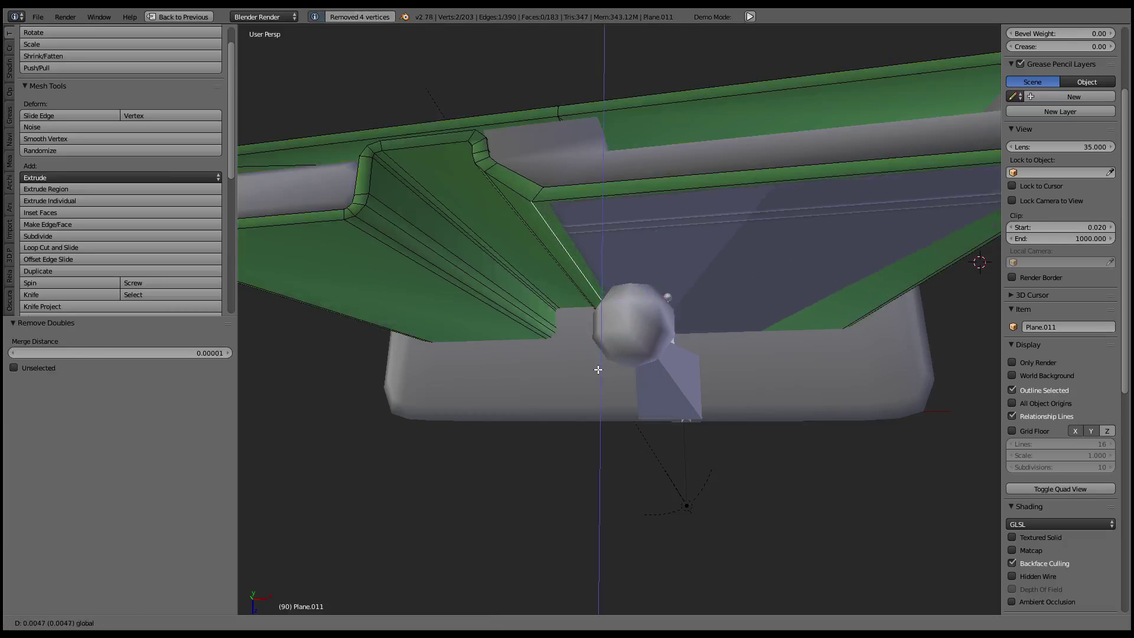
left_click_drag(598, 369, 602, 371)
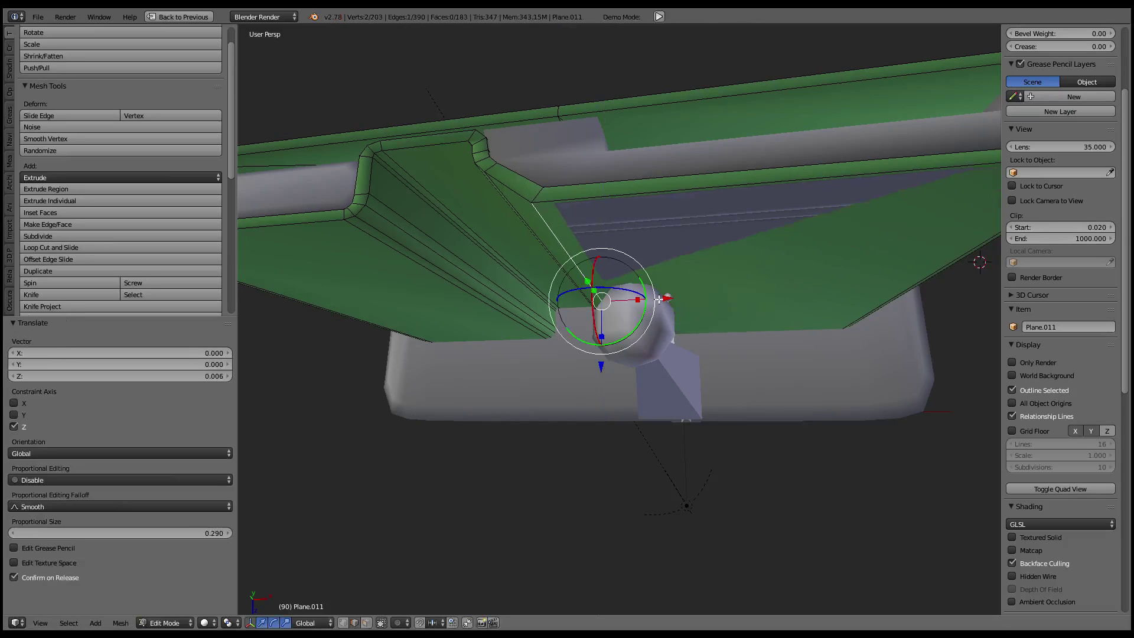
left_click_drag(665, 295, 698, 293)
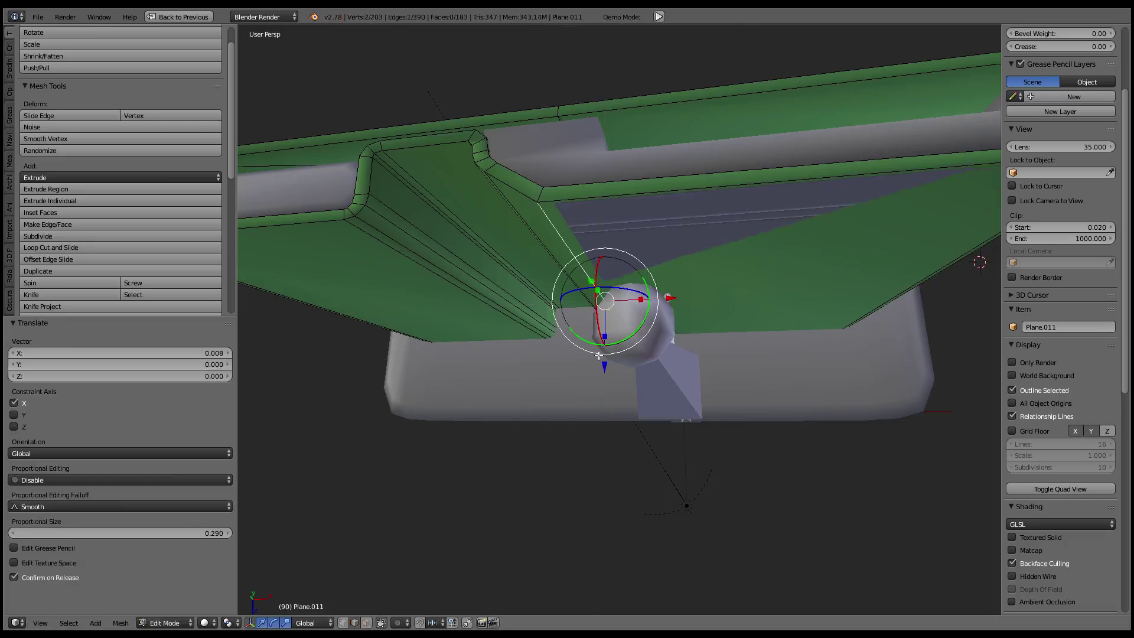
left_click_drag(601, 360, 604, 368)
mouse_move(603, 368)
middle_mouse_down()
mouse_move(669, 270)
mouse_move(685, 278)
middle_mouse_up()
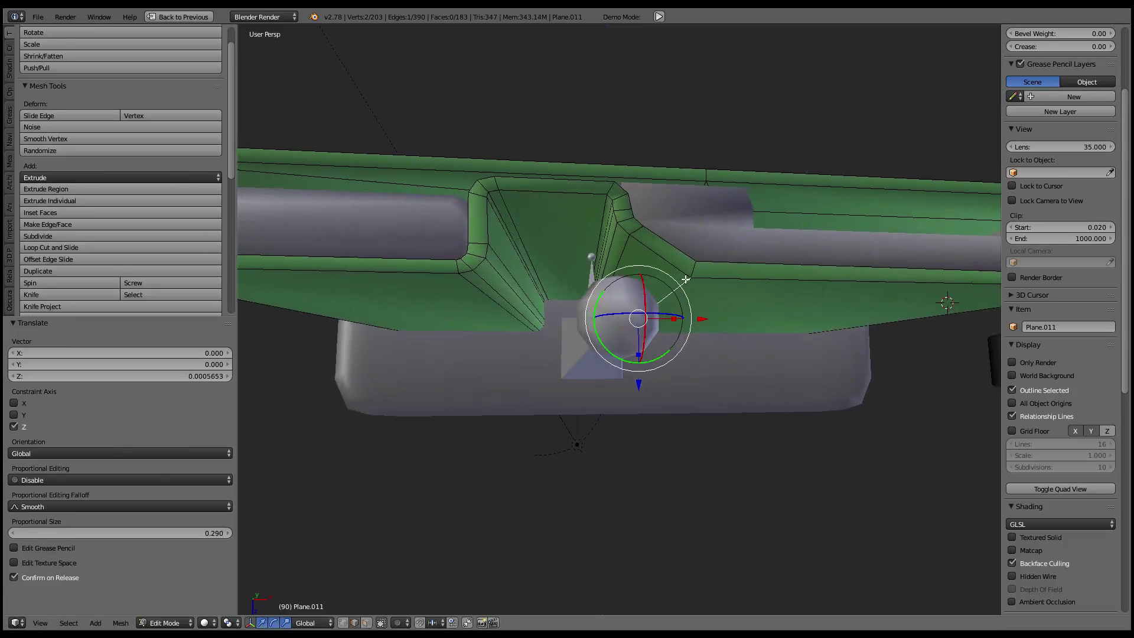
mouse_move(688, 193)
middle_mouse_down()
mouse_move(628, 197)
mouse_move(640, 228)
mouse_move(720, 312)
mouse_move(683, 286)
mouse_move(534, 276)
middle_mouse_up()
scroll(721, 311, "up", 3)
mouse_move(730, 226)
middle_mouse_down()
mouse_move(673, 278)
mouse_move(726, 277)
mouse_move(717, 245)
mouse_move(706, 274)
mouse_move(855, 236)
middle_mouse_up()
left_click(1043, 362)
Slide the selected edge, rotate it clockwise twice, and remove doubles
key("g")
key("g")
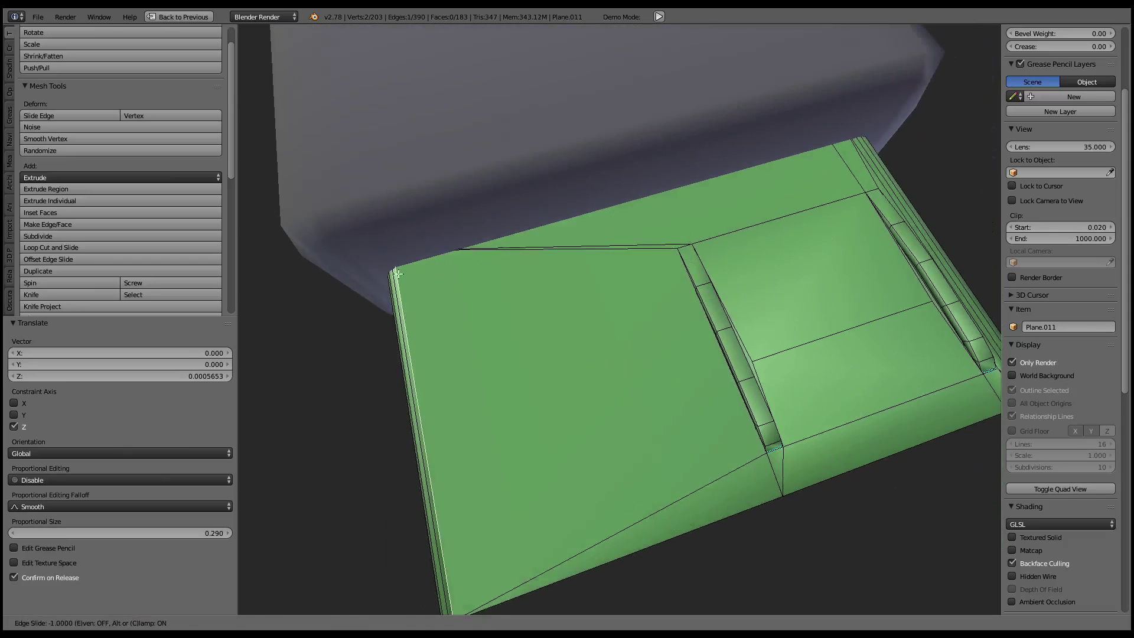
left_click(397, 274)
key("ctrl+e")
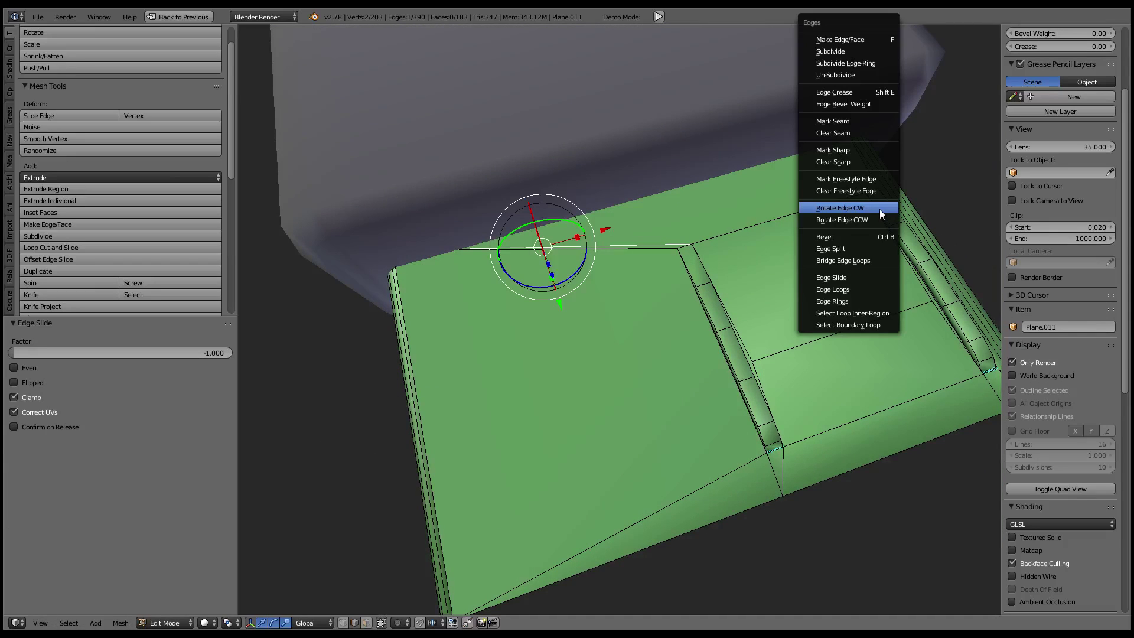
left_click(880, 208)
key("ctrl+e")
left_click(880, 208)
key("ctrl+e")
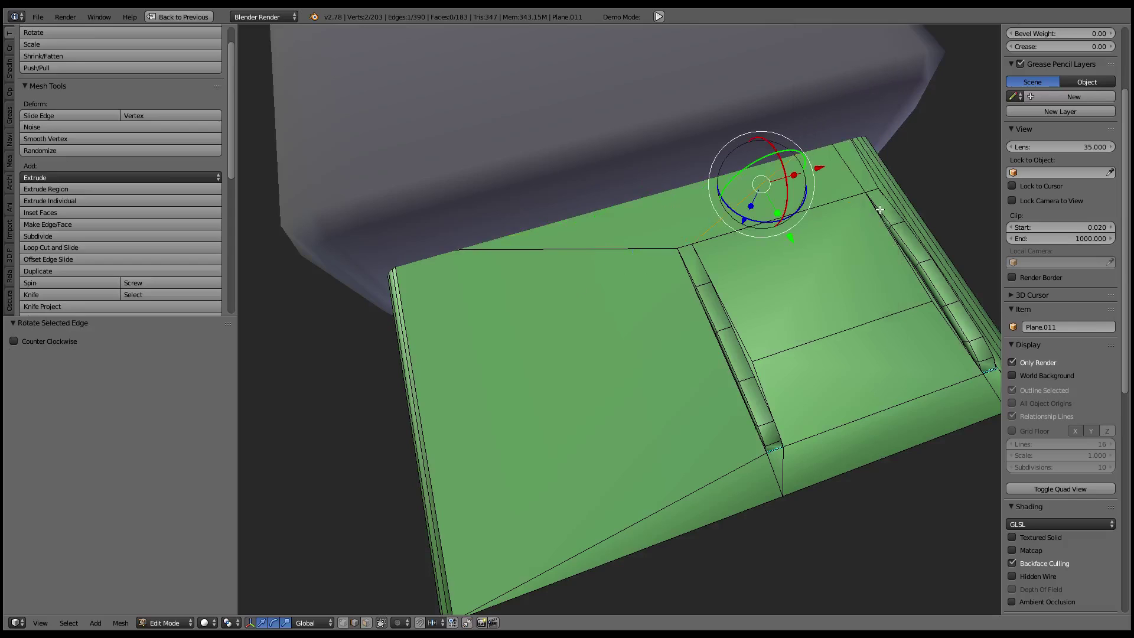
middle_click_drag(879, 209, 858, 184)
key("a")
key("w")
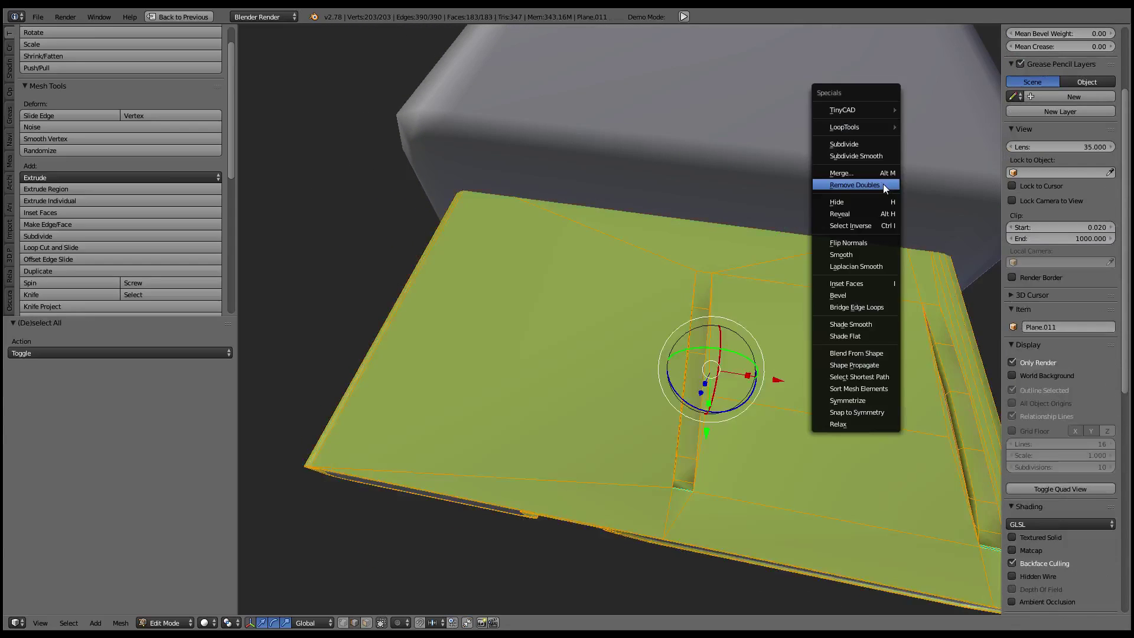
left_click(885, 187)
Slide two edges on the shell's end and merge the overlapping vertices
mouse_move(856, 248)
middle_mouse_down()
mouse_move(685, 177)
mouse_move(585, 196)
middle_mouse_up()
middle_click_drag(609, 233, 631, 292)
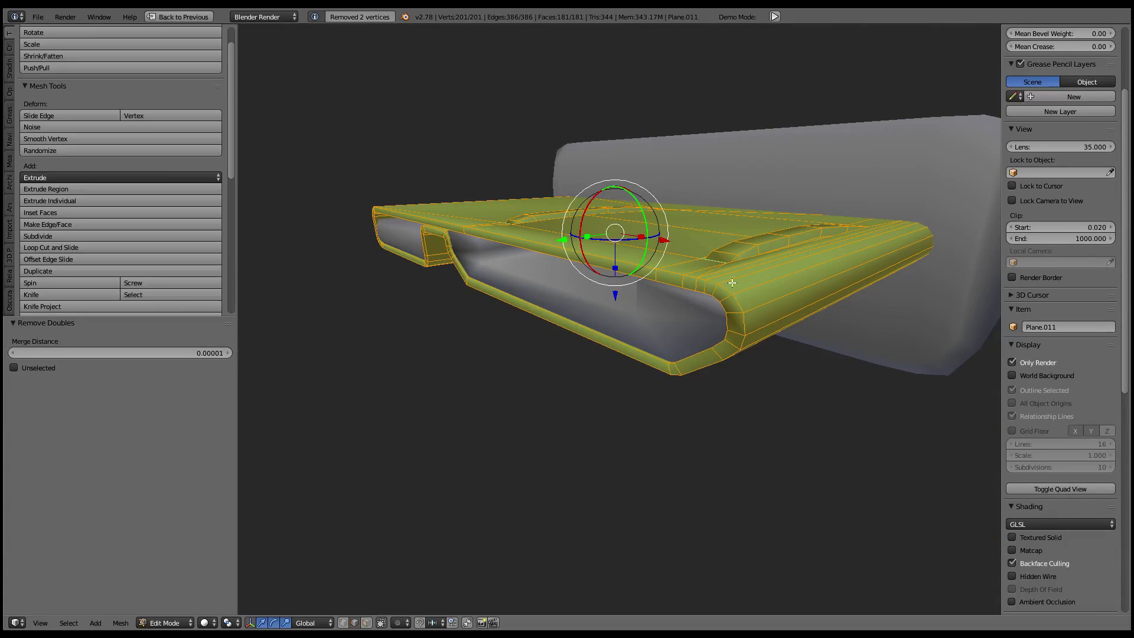
scroll(743, 283, "up", 1)
scroll(764, 315, "up", 2)
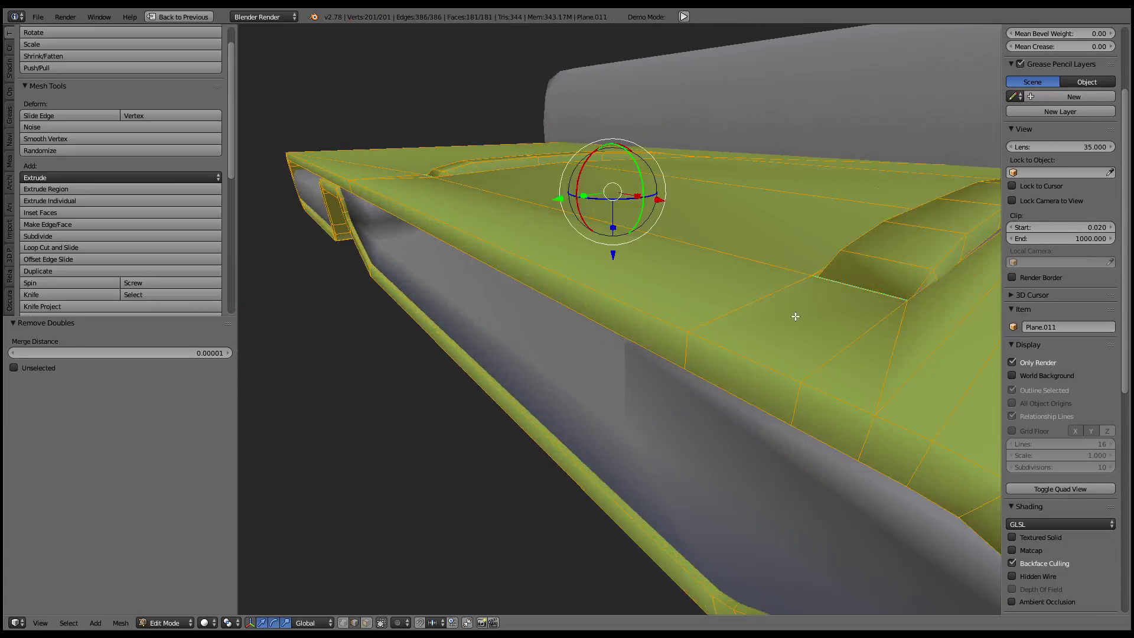
right_click(748, 341)
middle_click_drag(761, 328, 738, 372)
right_click(726, 295, "shift")
key("g")
key("g")
left_click(951, 344)
key("a")
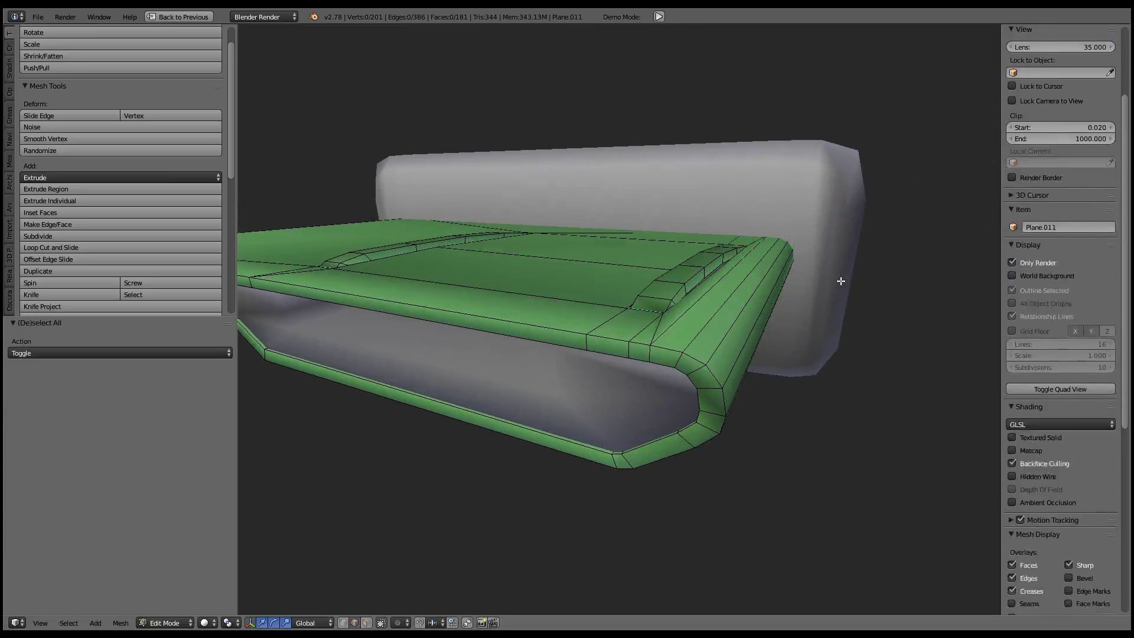
key("a")
key("w")
left_click(841, 281)
Slide an edge on the rounded end onto its neighbour and remove duplicates
right_click(742, 338)
right_click(648, 351)
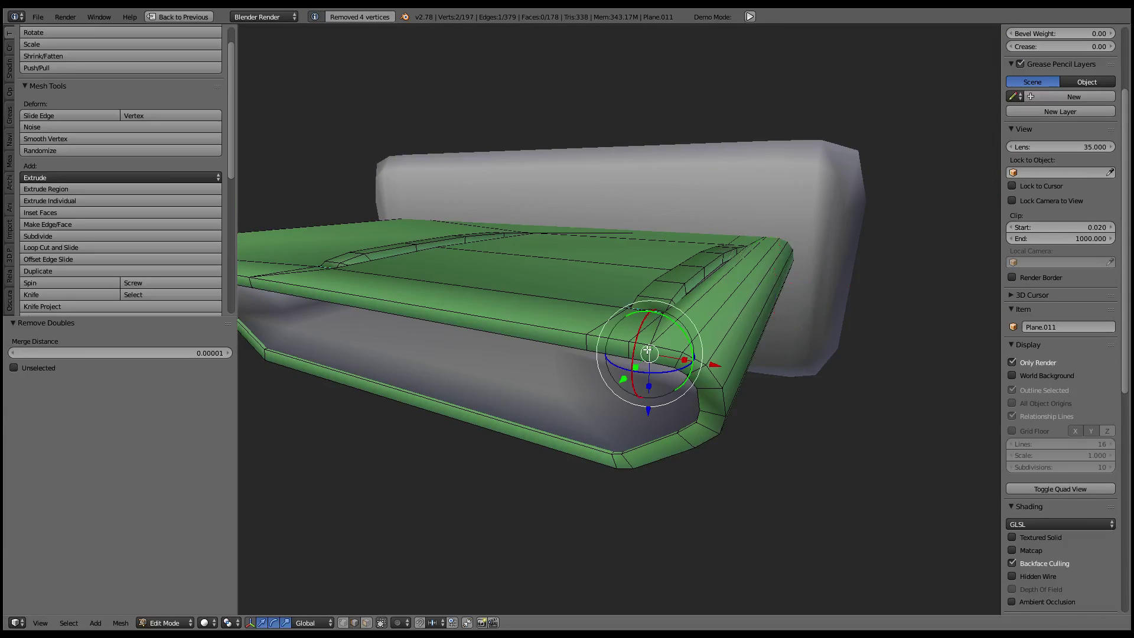
key("g")
key("g")
left_click(900, 344)
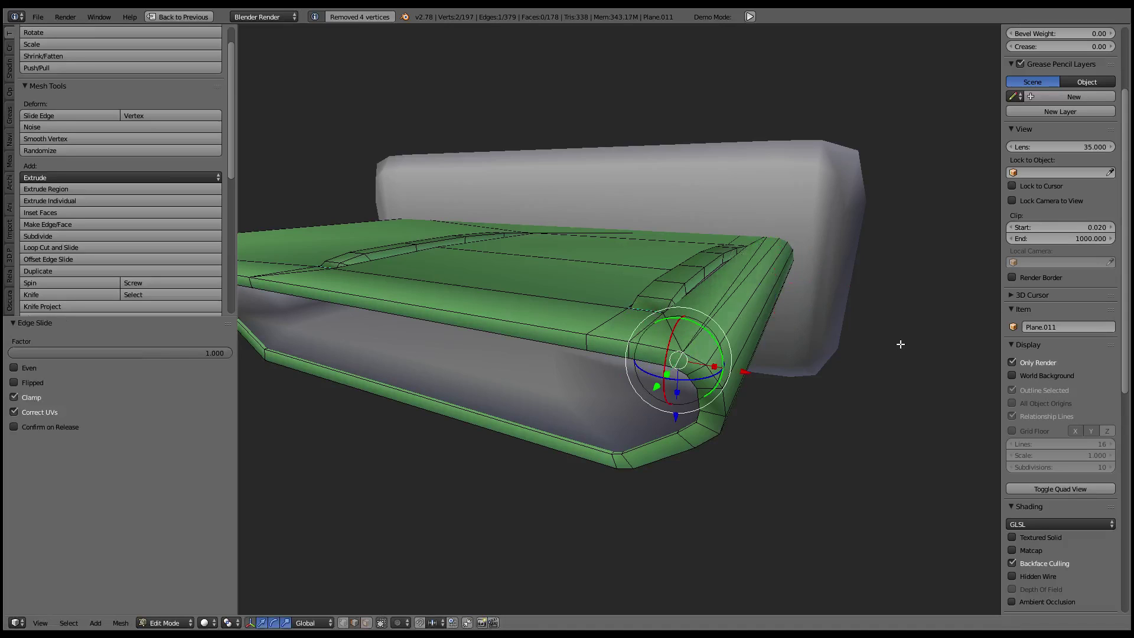
key("ctrl+space")
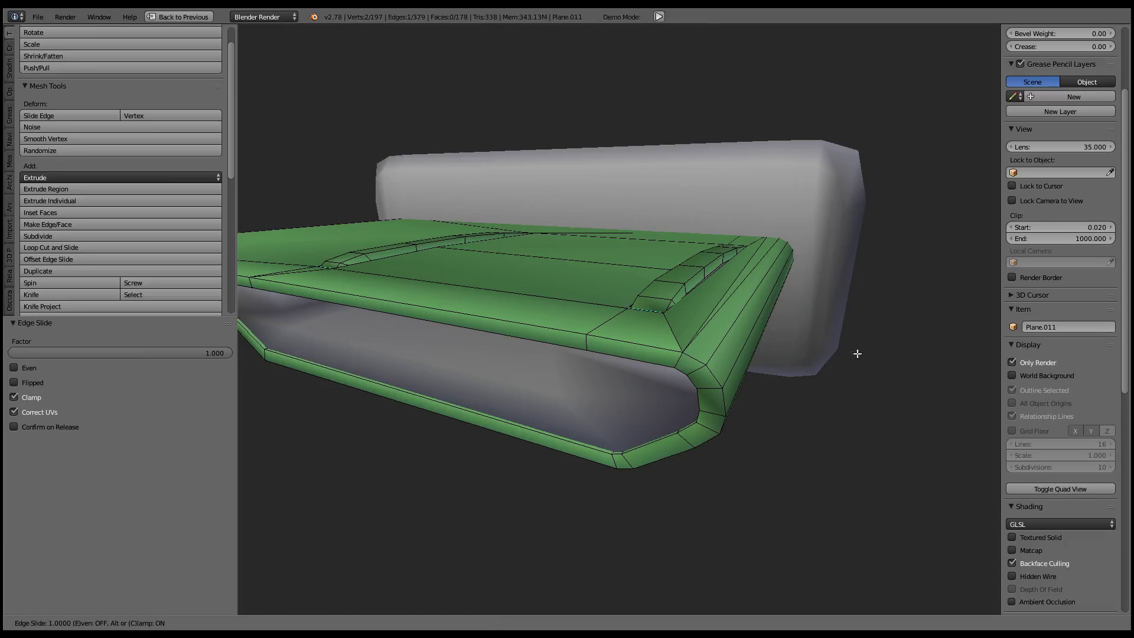
key("ctrl+space")
key("a")
key("a")
key("w")
left_click(870, 284)
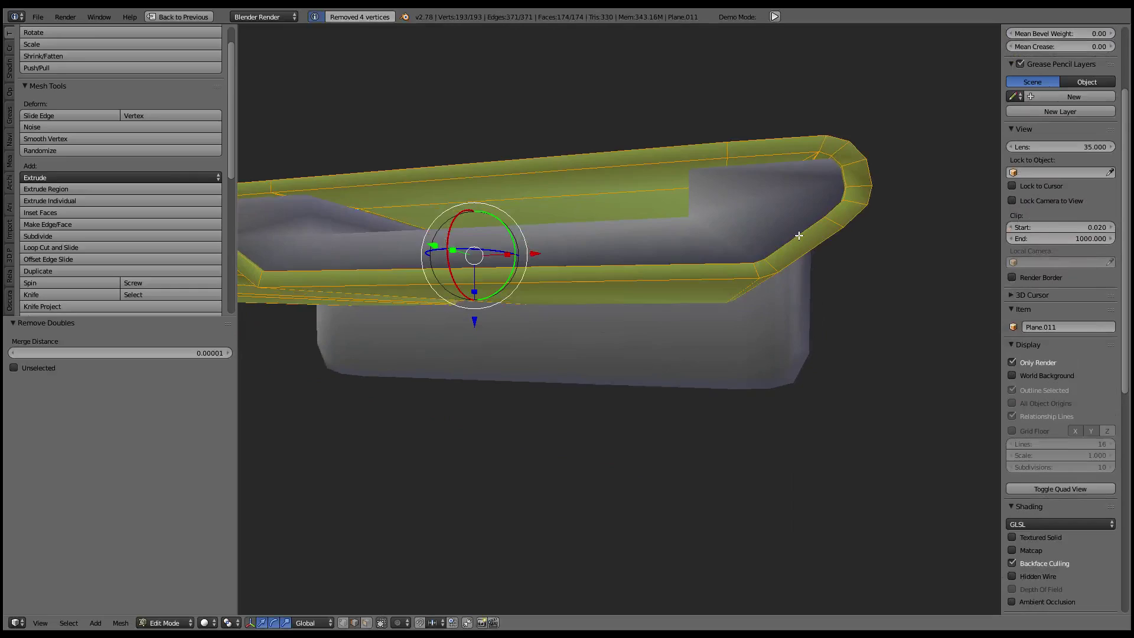
Delete the two stray corner vertices, remove doubles again, and return to object mode
mouse_move(870, 287)
middle_mouse_down()
mouse_move(413, 357)
mouse_move(736, 345)
mouse_move(753, 308)
mouse_move(655, 289)
mouse_move(630, 243)
mouse_move(650, 319)
mouse_move(685, 299)
mouse_move(673, 271)
mouse_move(724, 362)
mouse_move(673, 324)
mouse_move(756, 293)
mouse_move(653, 286)
middle_mouse_up()
scroll(650, 319, "up", 2)
scroll(681, 310, "up", 2)
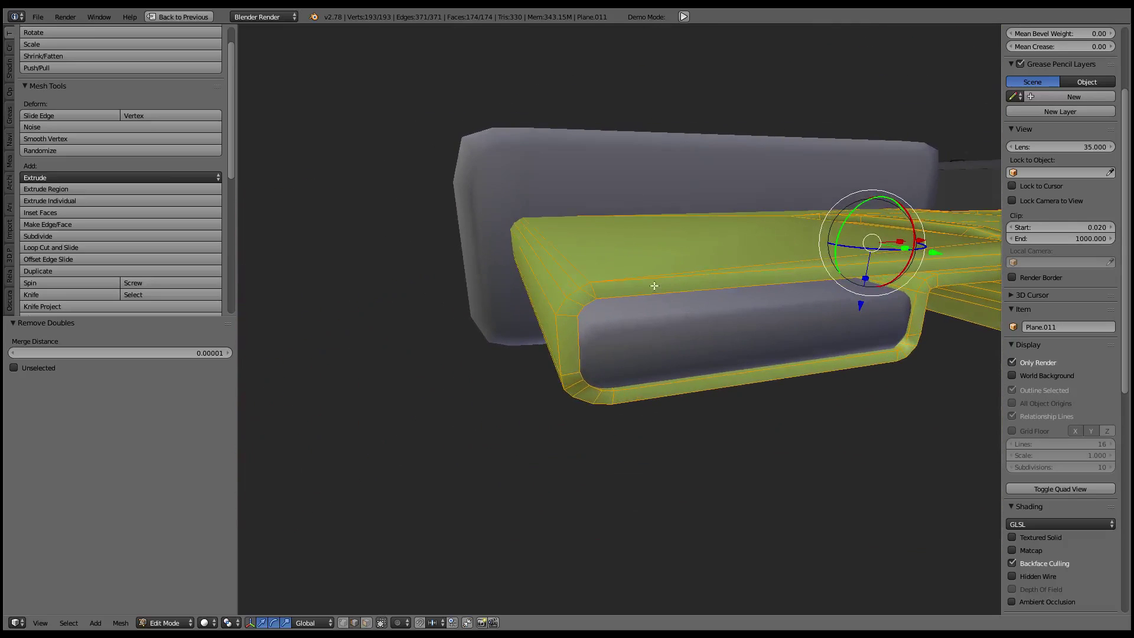
right_click(577, 285)
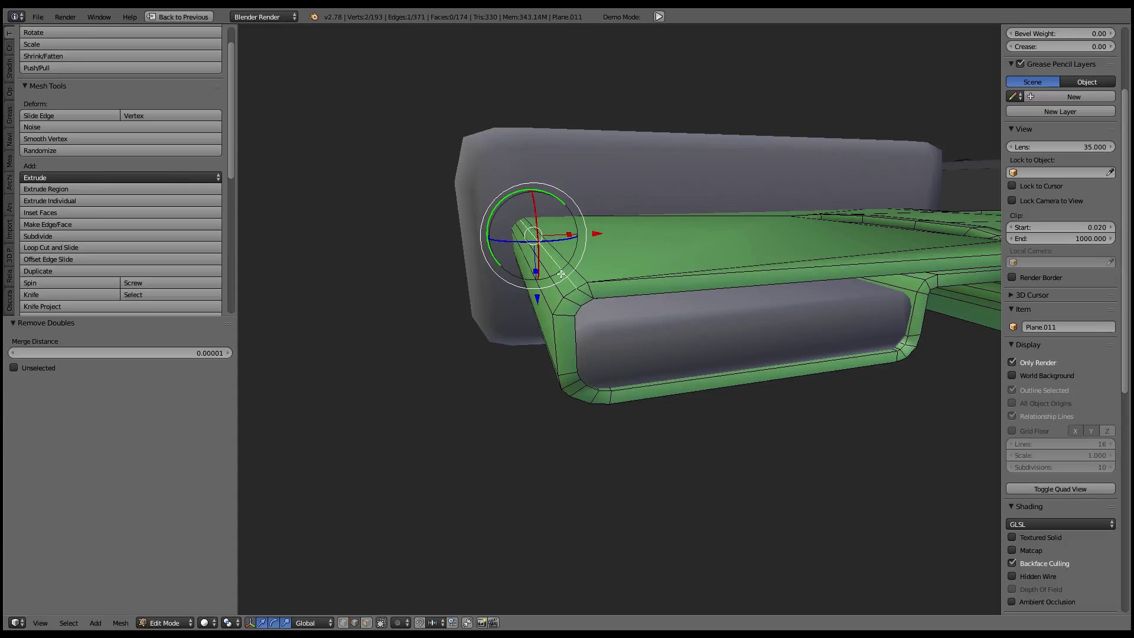
key("x")
left_click(614, 271)
key("a")
key("w")
left_click(641, 237)
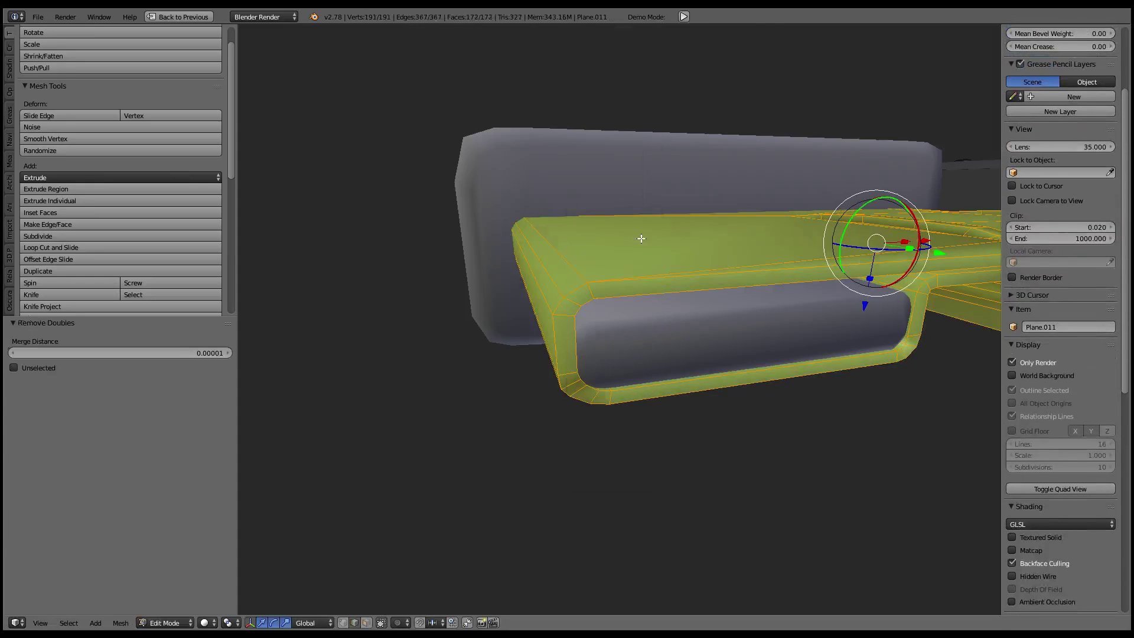
middle_click_drag(641, 238, 576, 265)
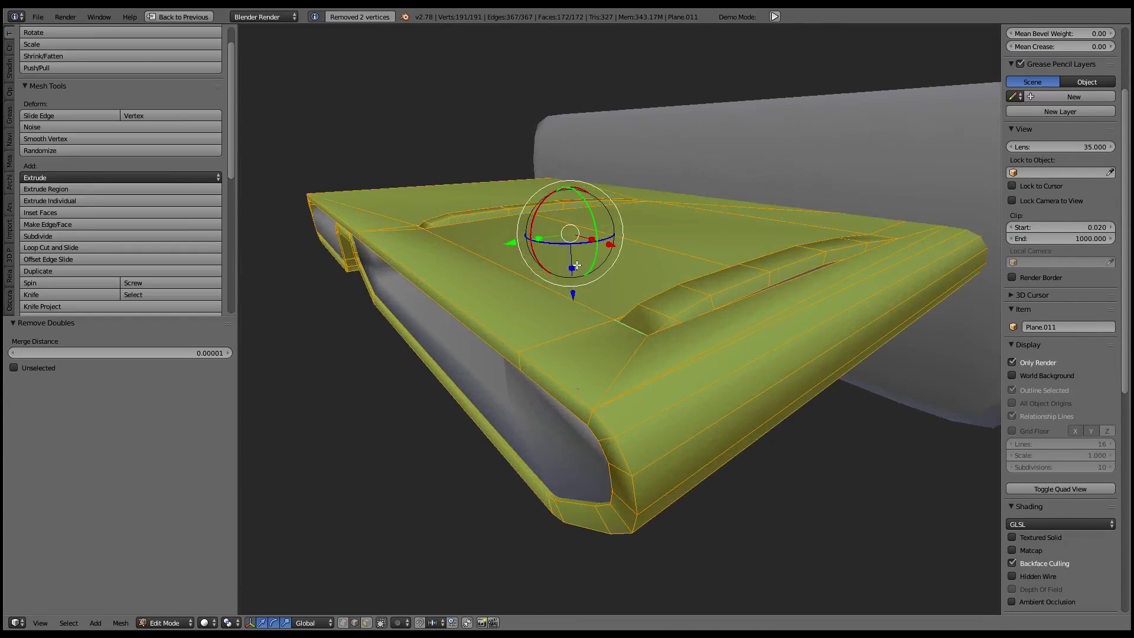
key("Tab")
mouse_move(744, 375)
middle_mouse_down()
mouse_move(759, 362)
mouse_move(714, 295)
mouse_move(764, 276)
mouse_move(770, 355)
middle_mouse_up()
In Edit Mode, edge-slide the green shell's top outer edge into place
key("Tab")
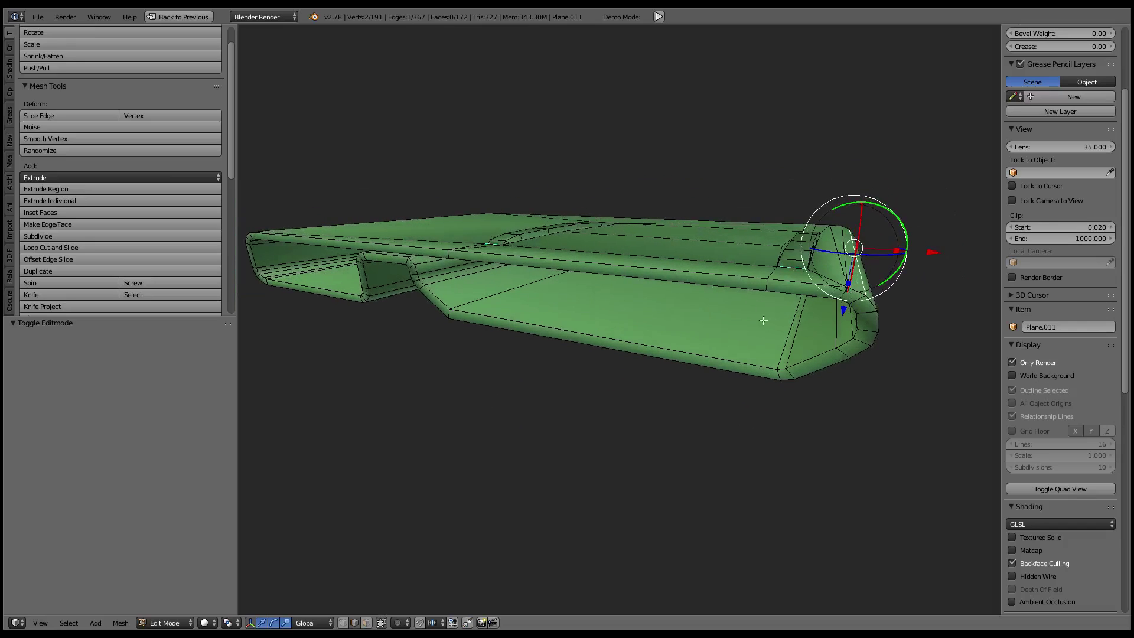
scroll(833, 333, "up", 4)
mouse_move(827, 324)
middle_mouse_down()
mouse_move(691, 316)
mouse_move(720, 288)
mouse_move(704, 314)
mouse_move(717, 137)
middle_mouse_up()
right_click(718, 116)
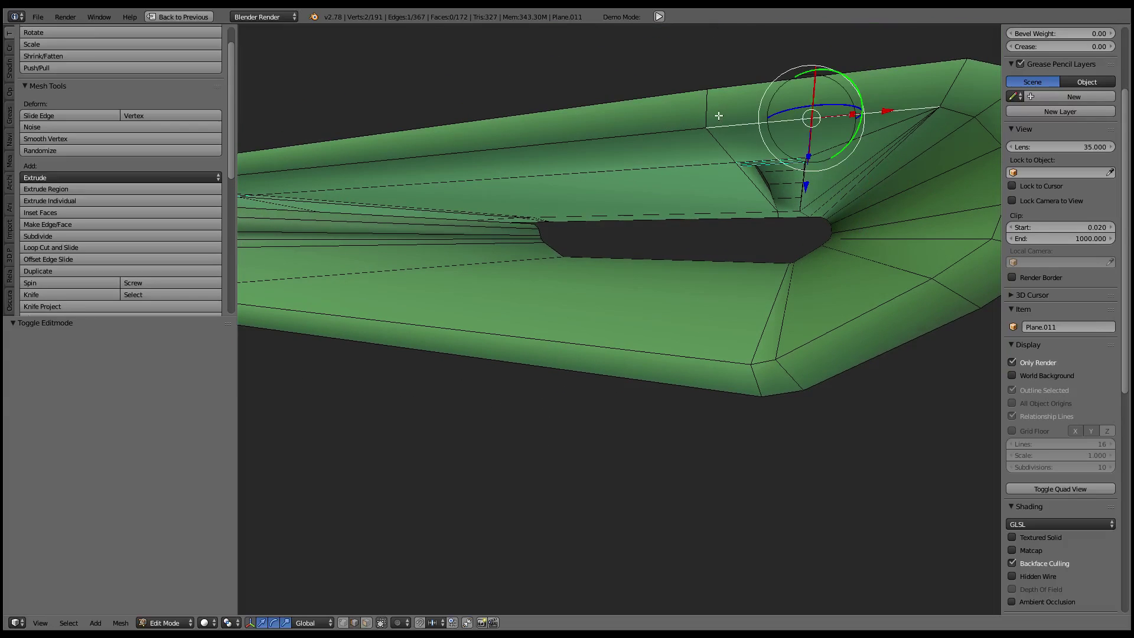
right_click(750, 127)
key("g")
key("g")
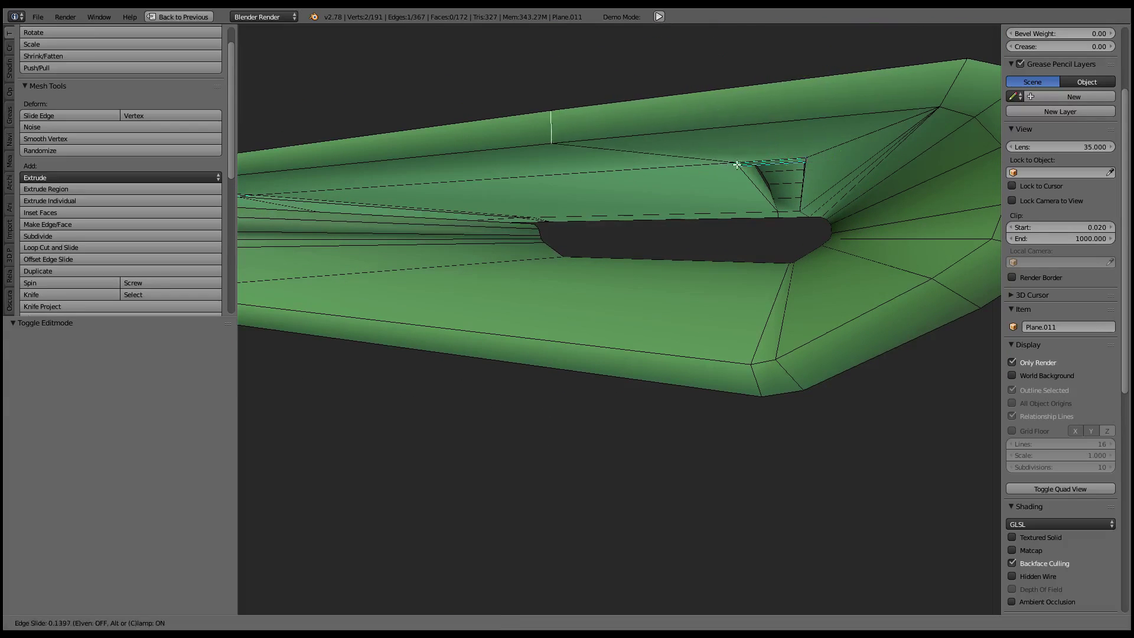
left_click(758, 161)
Edge-slide more shell edges into place, at factors 0.245 and 0.115
mouse_move(739, 182)
middle_mouse_down()
mouse_move(694, 170)
mouse_move(655, 246)
mouse_move(657, 221)
middle_mouse_up()
key("g")
key("g")
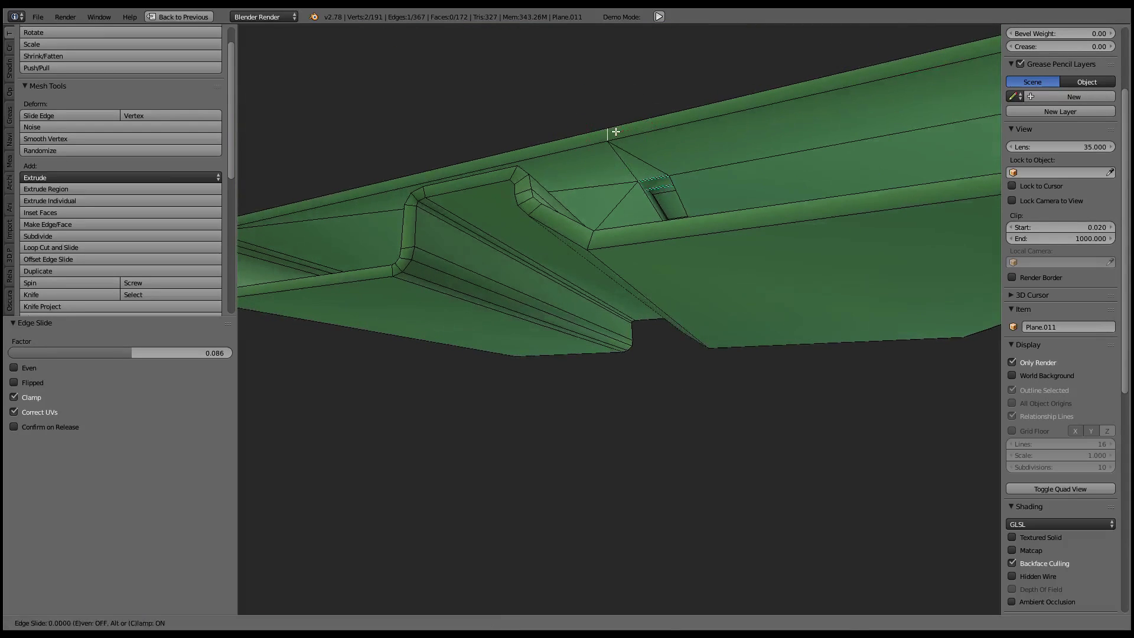
left_click(636, 129)
mouse_move(636, 129)
middle_mouse_down()
mouse_move(677, 188)
mouse_move(729, 392)
mouse_move(687, 389)
middle_mouse_up()
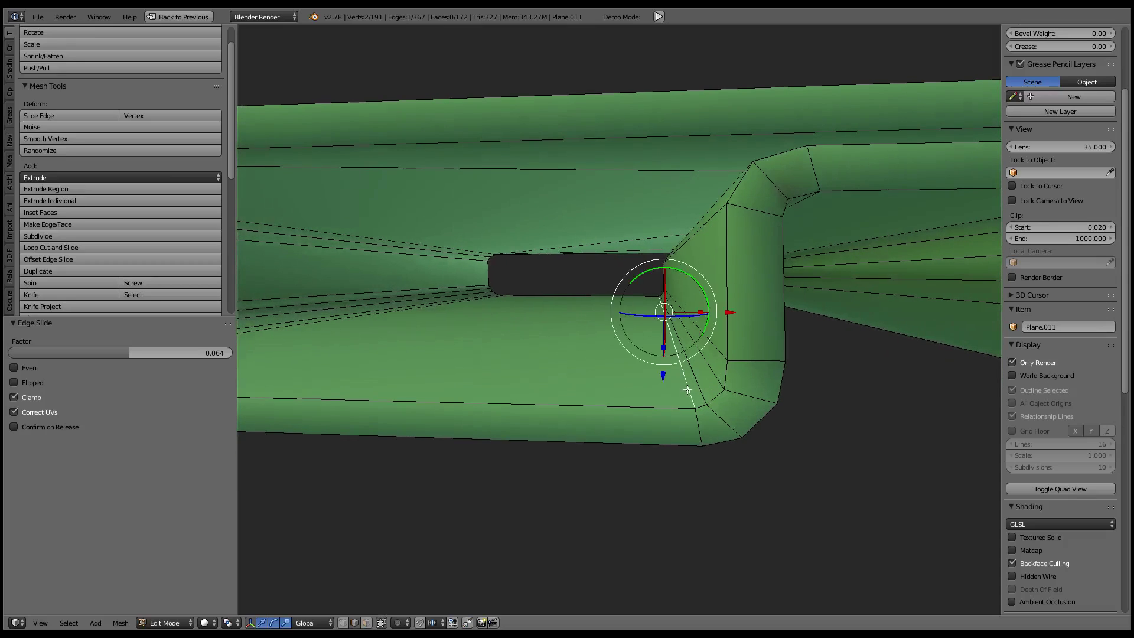
key("Escape")
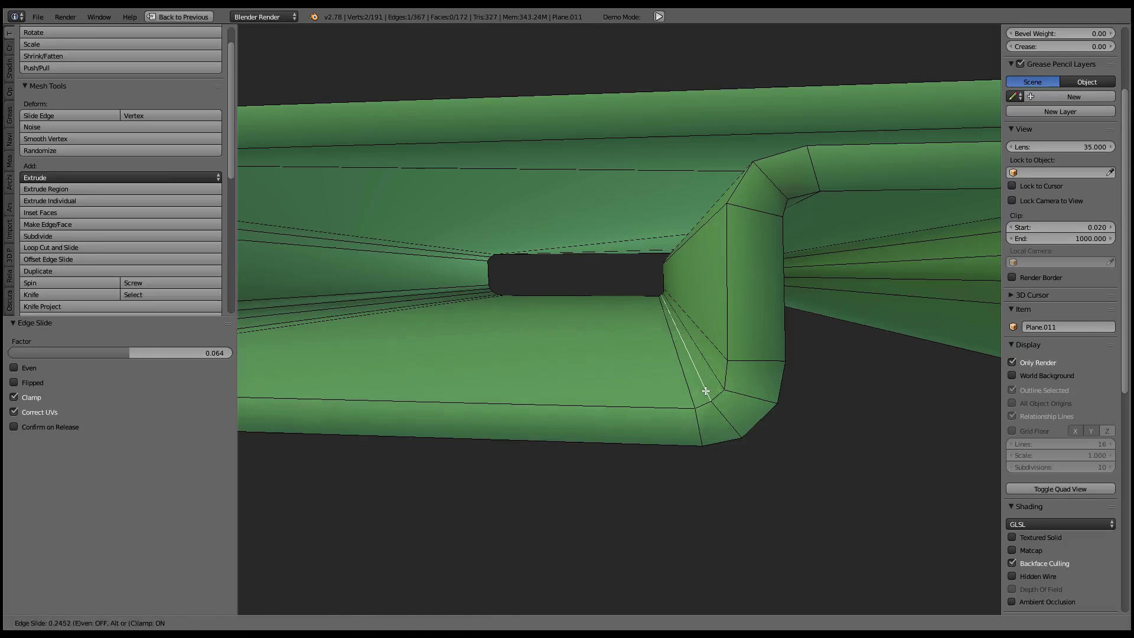
left_click(705, 391)
middle_click_drag(706, 391, 693, 380)
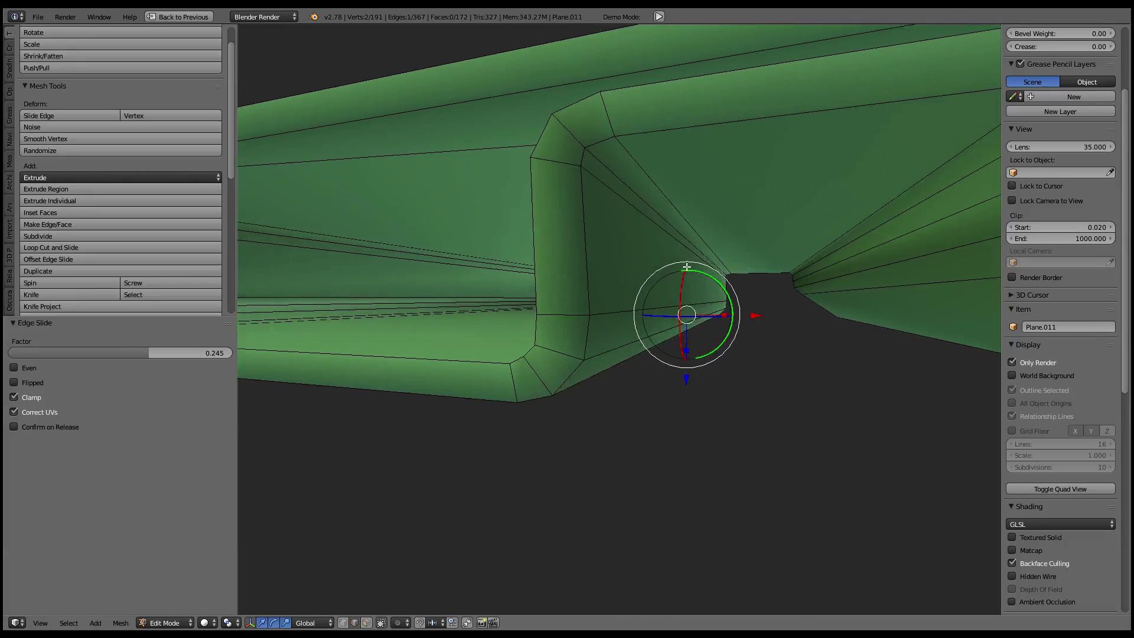
key("g")
key("g")
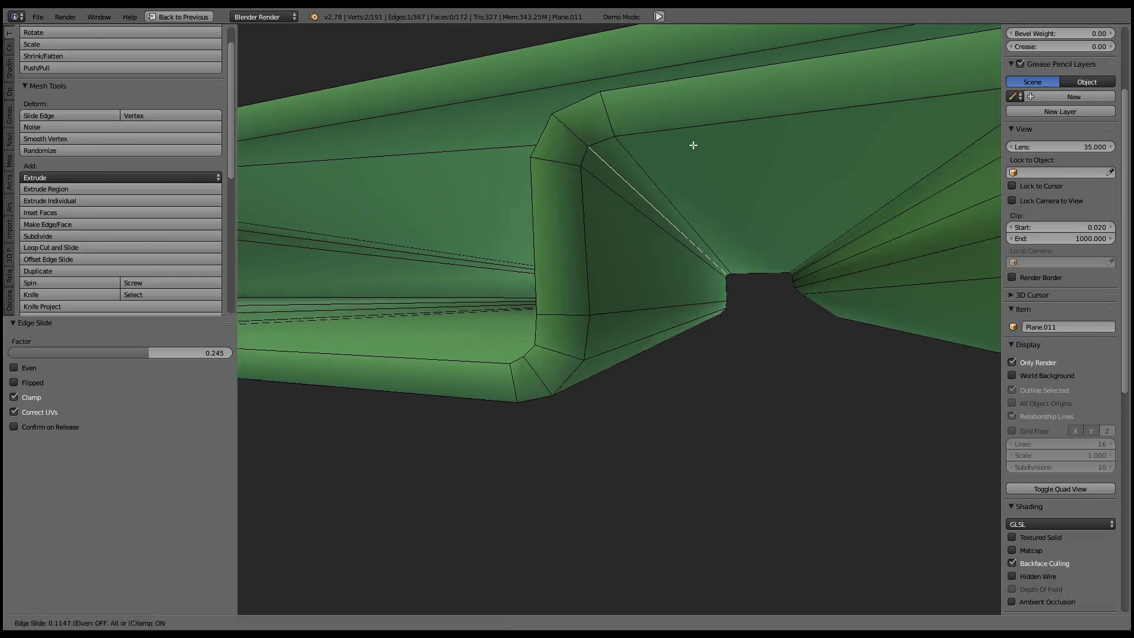
left_click(693, 144)
mouse_move(693, 145)
middle_mouse_down()
mouse_move(707, 184)
mouse_move(780, 186)
mouse_move(736, 167)
mouse_move(675, 203)
mouse_move(676, 222)
mouse_move(643, 253)
mouse_move(615, 238)
mouse_move(726, 253)
mouse_move(896, 328)
mouse_move(612, 331)
mouse_move(681, 363)
mouse_move(728, 258)
mouse_move(664, 307)
middle_mouse_up()
scroll(667, 218, "up", 4)
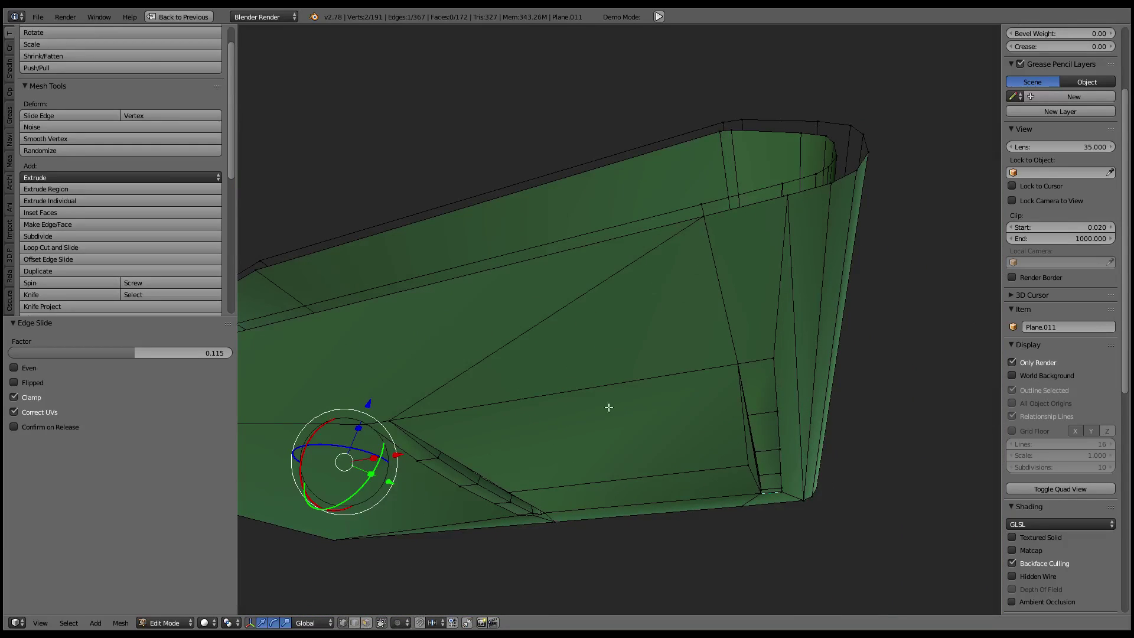
Merge two pairs of stray shell vertices with Merge At First
right_click(773, 215)
right_click(683, 228, "shift")
key("w")
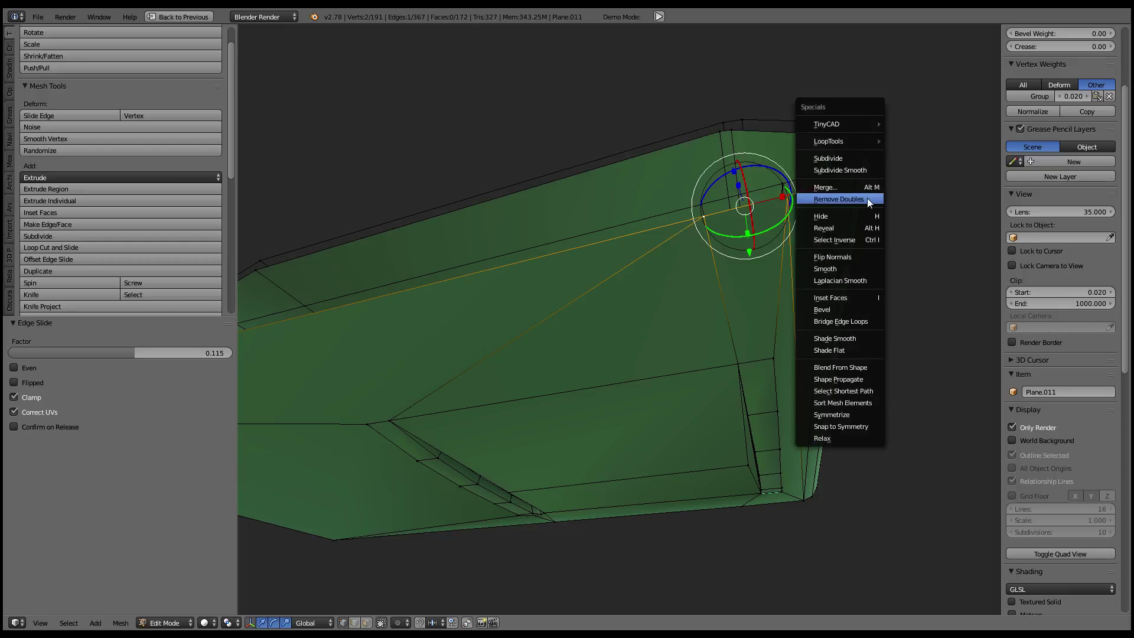
left_click(858, 188)
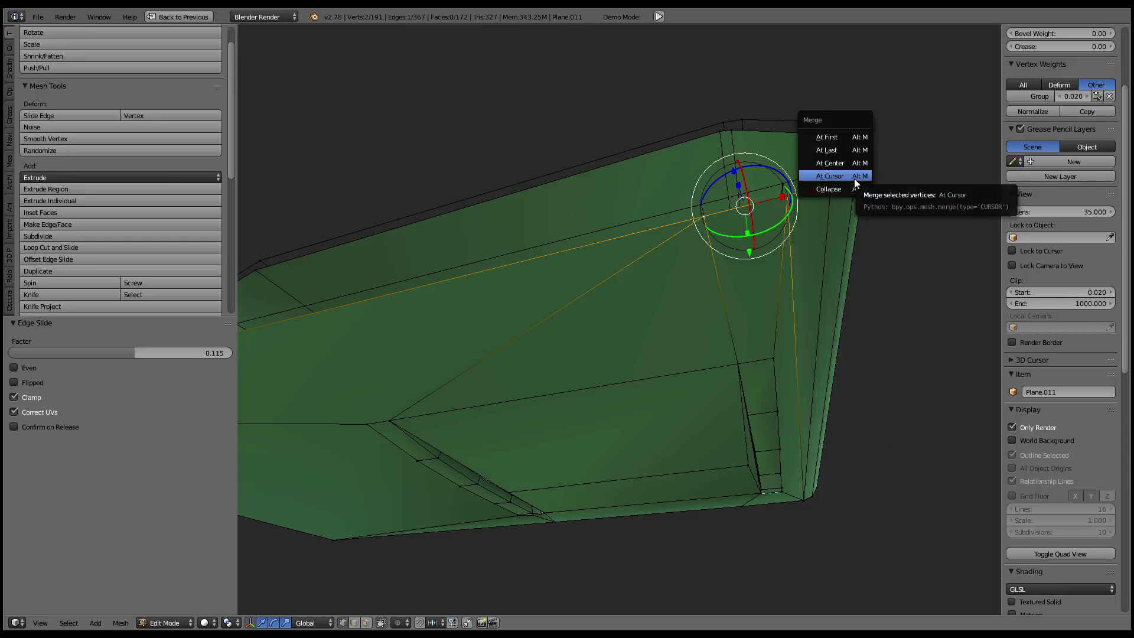
left_click(843, 139)
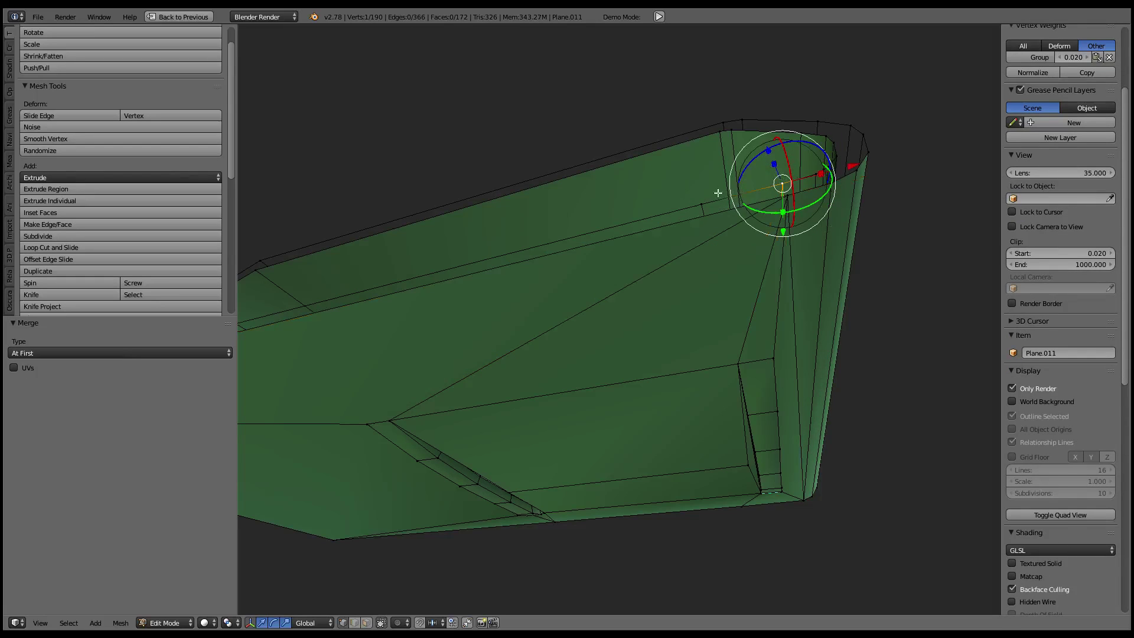
right_click(702, 204, "shift")
key("w")
left_click(872, 114)
left_click(873, 116)
mouse_move(873, 116)
middle_mouse_down()
mouse_move(826, 242)
mouse_move(795, 268)
mouse_move(710, 274)
middle_mouse_up()
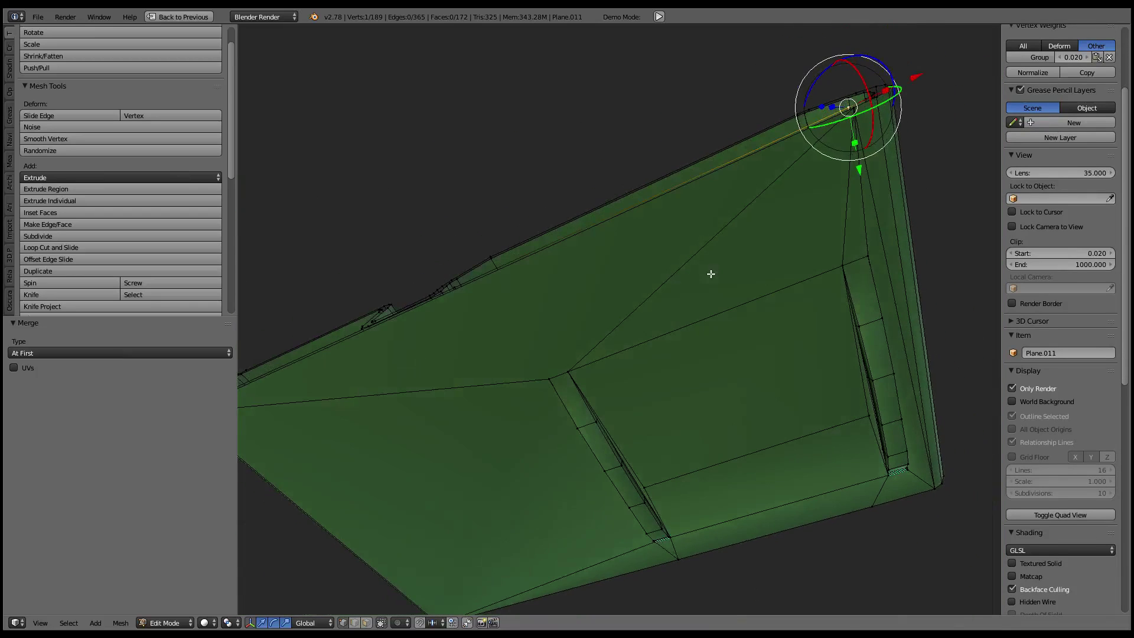
Subdivide an edge on the shell's underside
left_click(366, 624)
right_click(539, 269)
mouse_move(539, 268)
middle_mouse_down()
mouse_move(597, 319)
mouse_move(608, 430)
mouse_move(780, 295)
mouse_move(721, 336)
mouse_move(711, 274)
mouse_move(566, 284)
mouse_move(407, 525)
middle_mouse_up()
key("w")
left_click(764, 266)
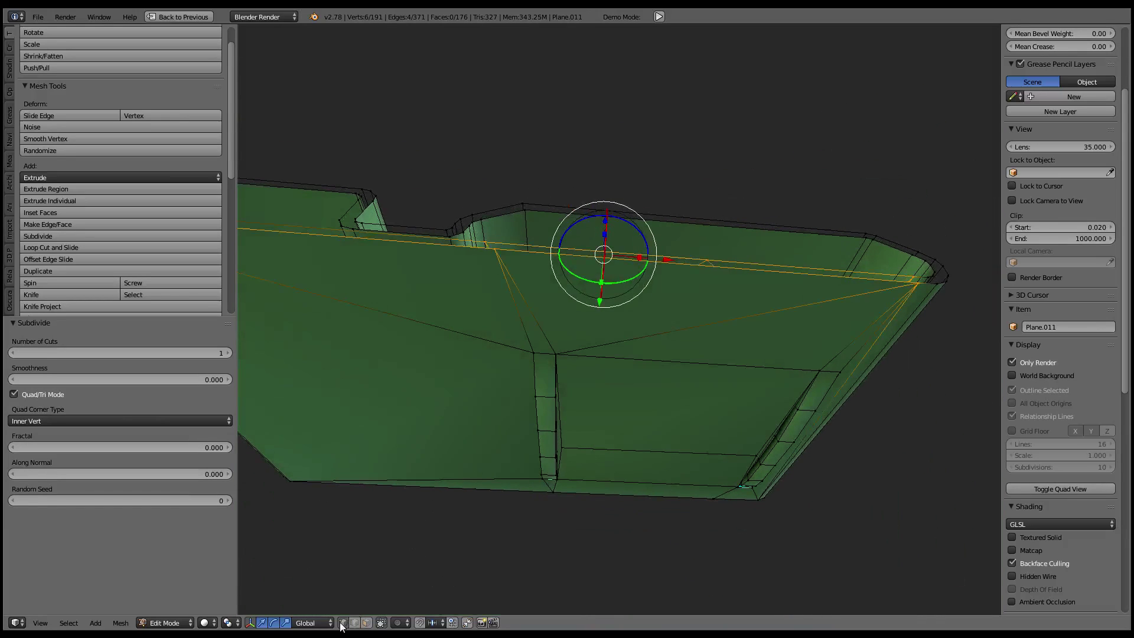
With pivot set to Active Element, flatten two vertices to zero along X
right_click(490, 241)
right_click(535, 352, "shift")
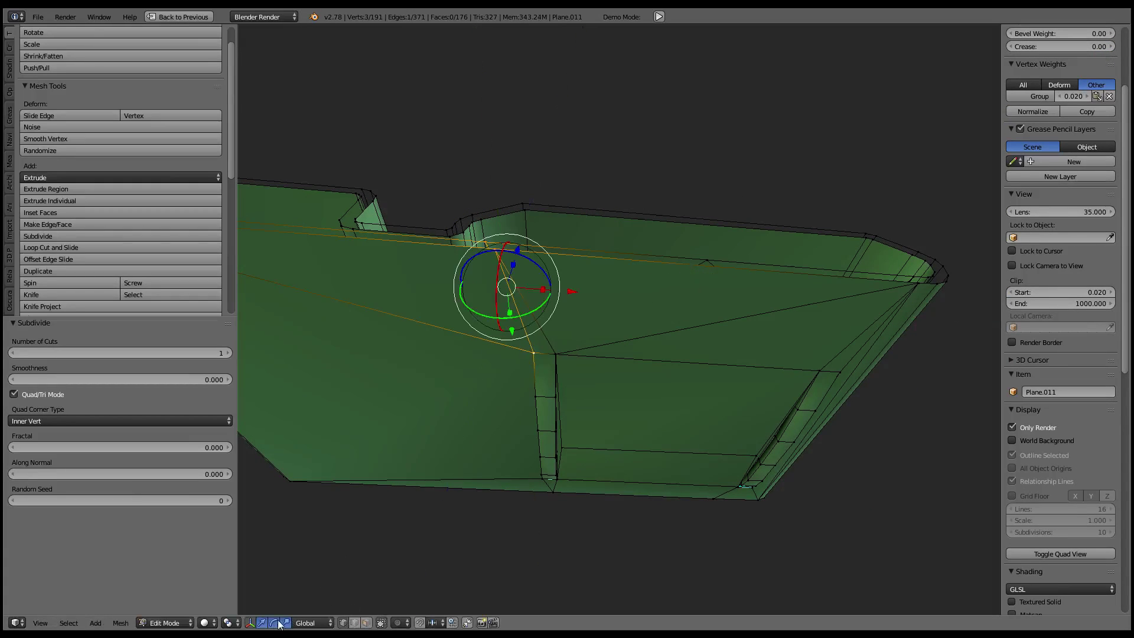
left_click(227, 622)
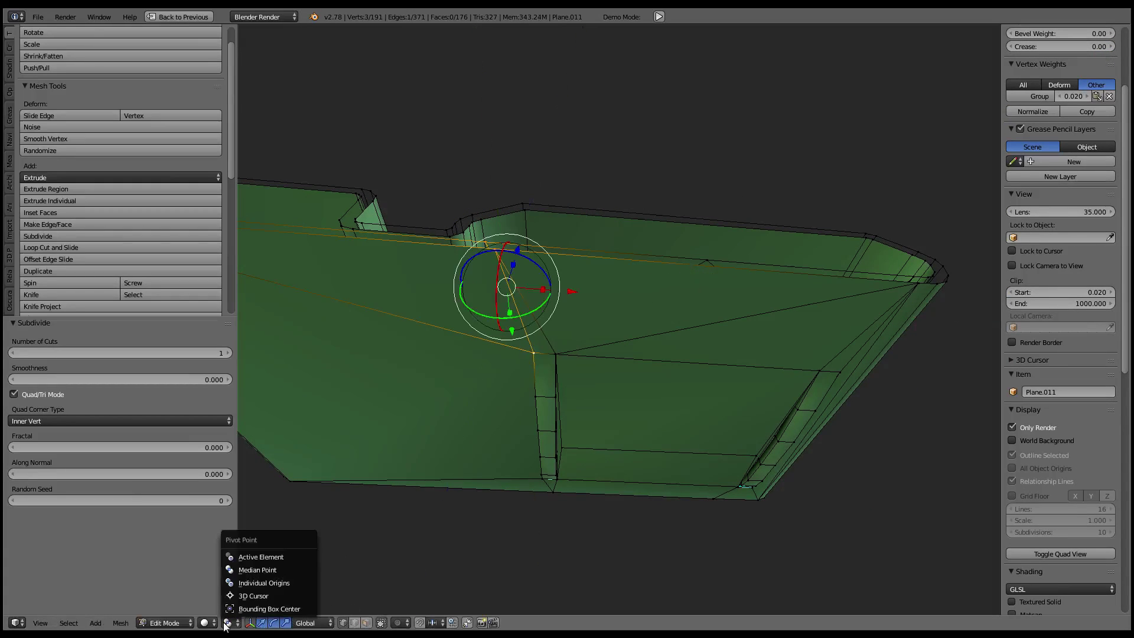
left_click(269, 558)
key("s")
key("x")
key("0")
key("Return")
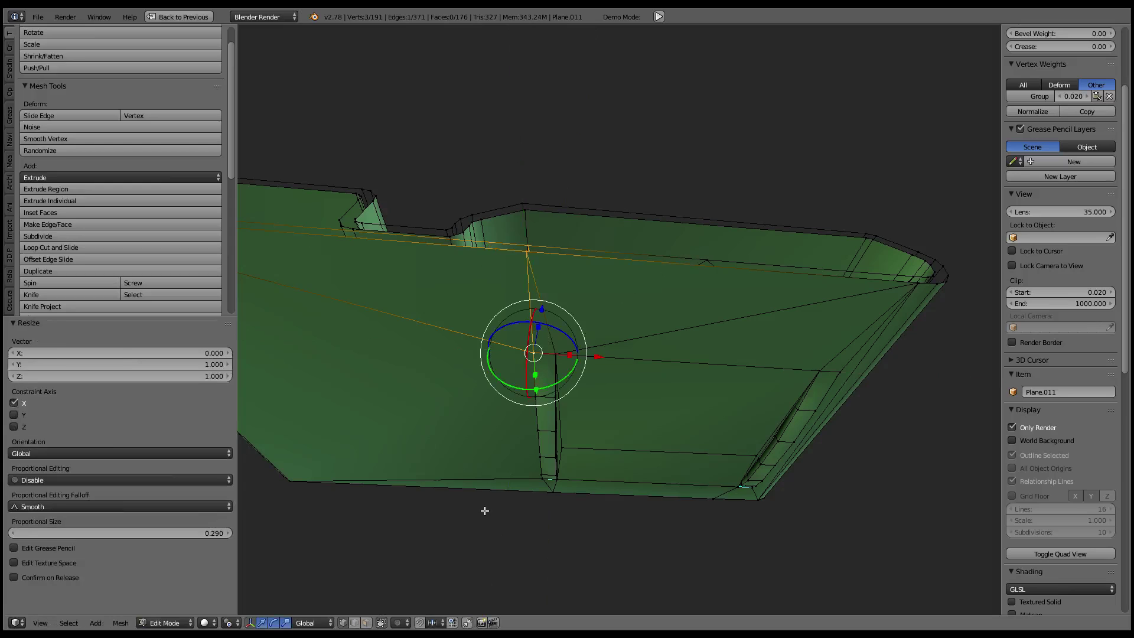
Fill a new quad face across the gap and join two neighbouring triangles into one face
right_click(655, 298, "shift")
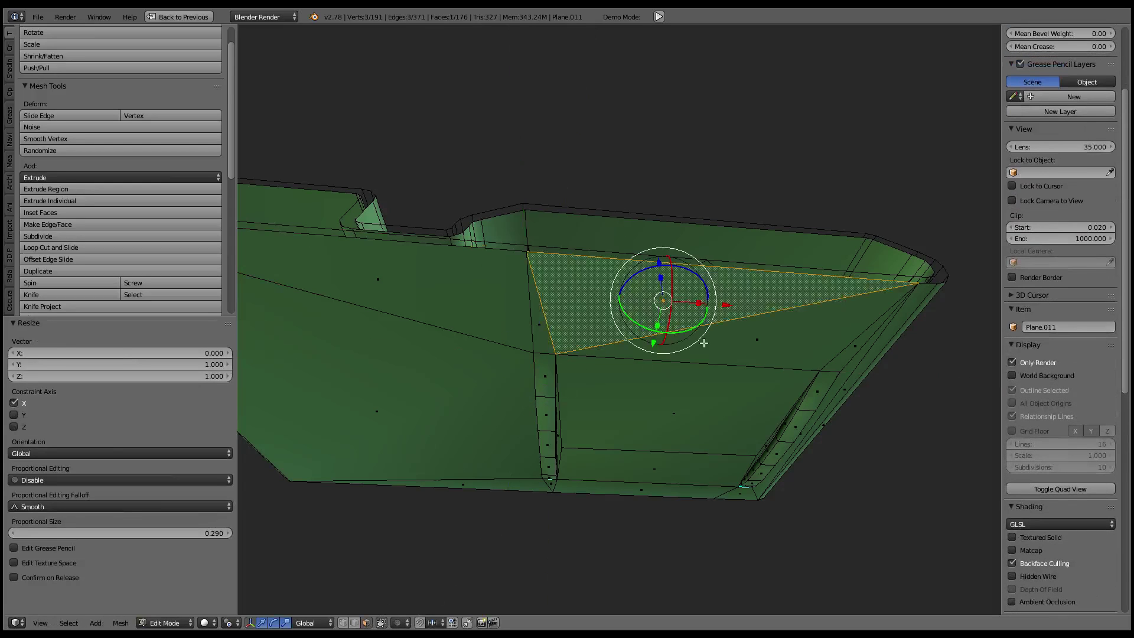
key("f")
mouse_move(656, 298)
middle_mouse_down()
mouse_move(672, 409)
mouse_move(649, 402)
mouse_move(770, 369)
mouse_move(747, 369)
middle_mouse_up()
right_click(603, 384)
right_click(693, 383, "shift")
key("alt+j")
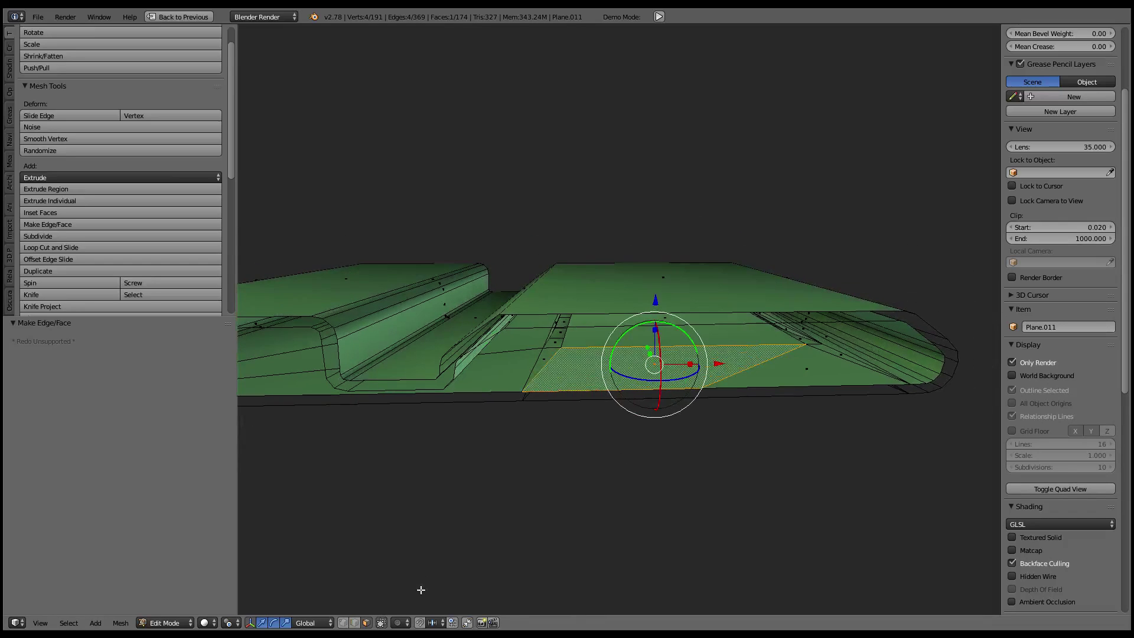
Subdivide and merge the shell's bottom edge, then nudge a vertex 0.010 along X
right_click(903, 384)
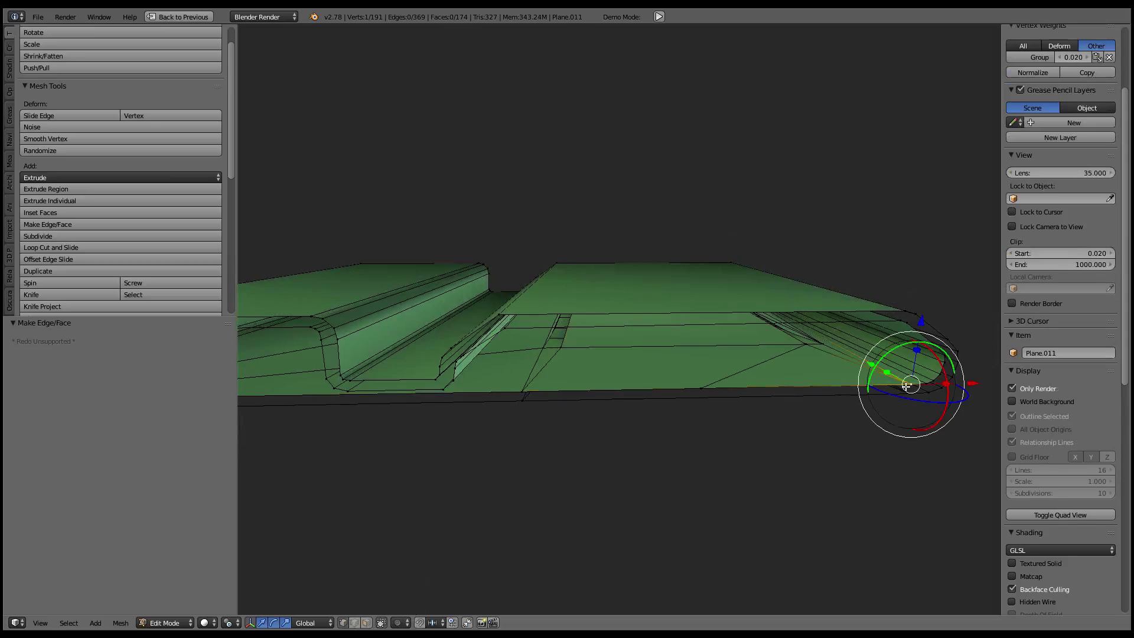
right_click(523, 391, "shift")
key("w")
left_click(842, 292)
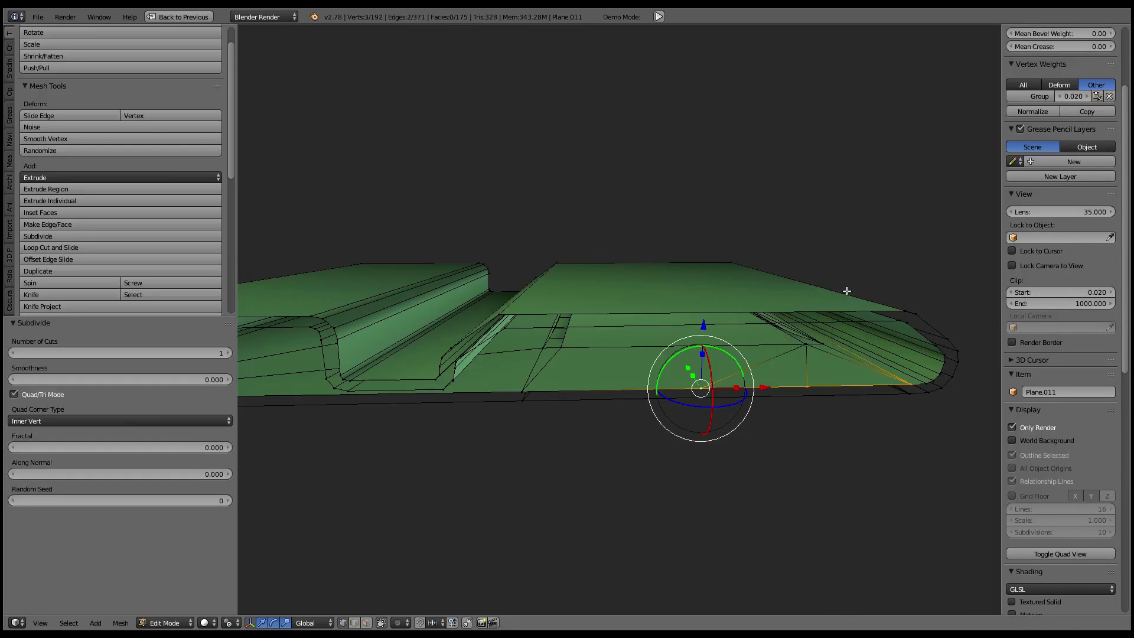
key("w")
left_click(822, 318)
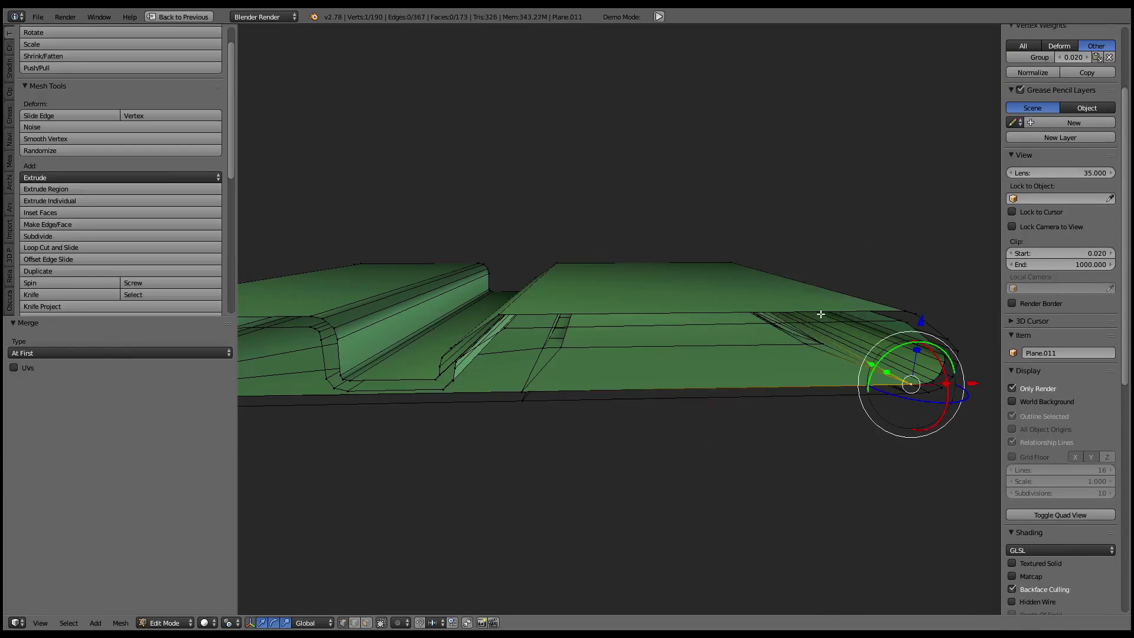
mouse_move(654, 334)
middle_mouse_down()
mouse_move(578, 327)
mouse_move(587, 319)
mouse_move(628, 331)
mouse_move(588, 366)
mouse_move(615, 372)
mouse_move(602, 256)
mouse_move(617, 319)
middle_mouse_up()
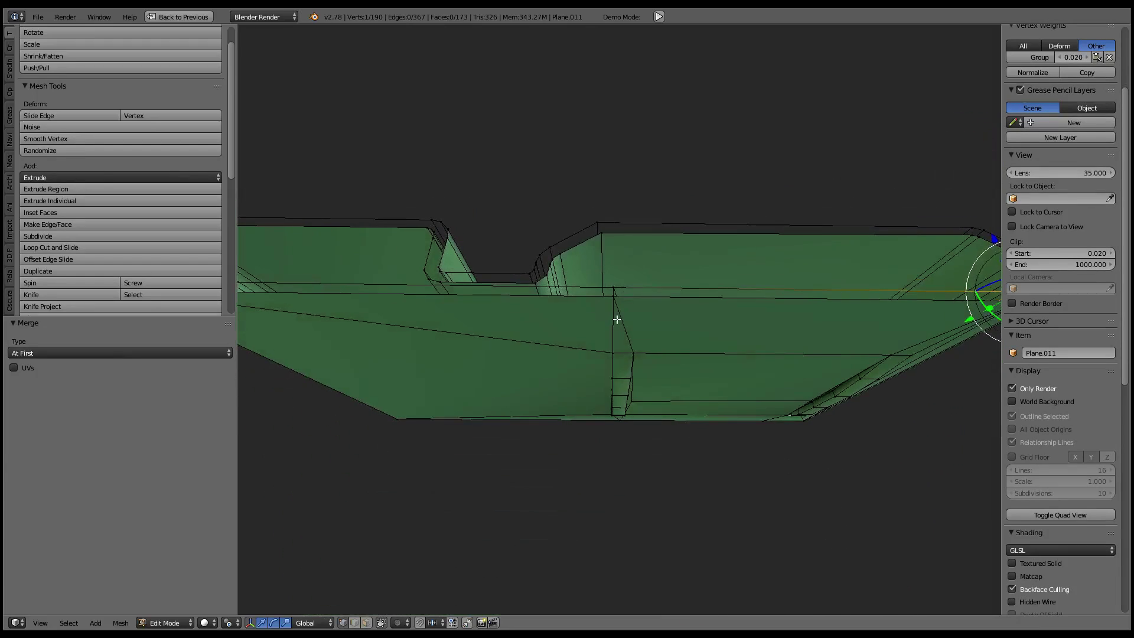
left_click(685, 294)
Flatten the corner vertices to zero on X and return to Object Mode
mouse_move(685, 294)
middle_mouse_down()
mouse_move(777, 328)
mouse_move(741, 349)
mouse_move(604, 294)
mouse_move(585, 329)
mouse_move(511, 265)
mouse_move(577, 256)
mouse_move(579, 278)
mouse_move(532, 263)
mouse_move(637, 319)
middle_mouse_up()
right_click(627, 329, "shift")
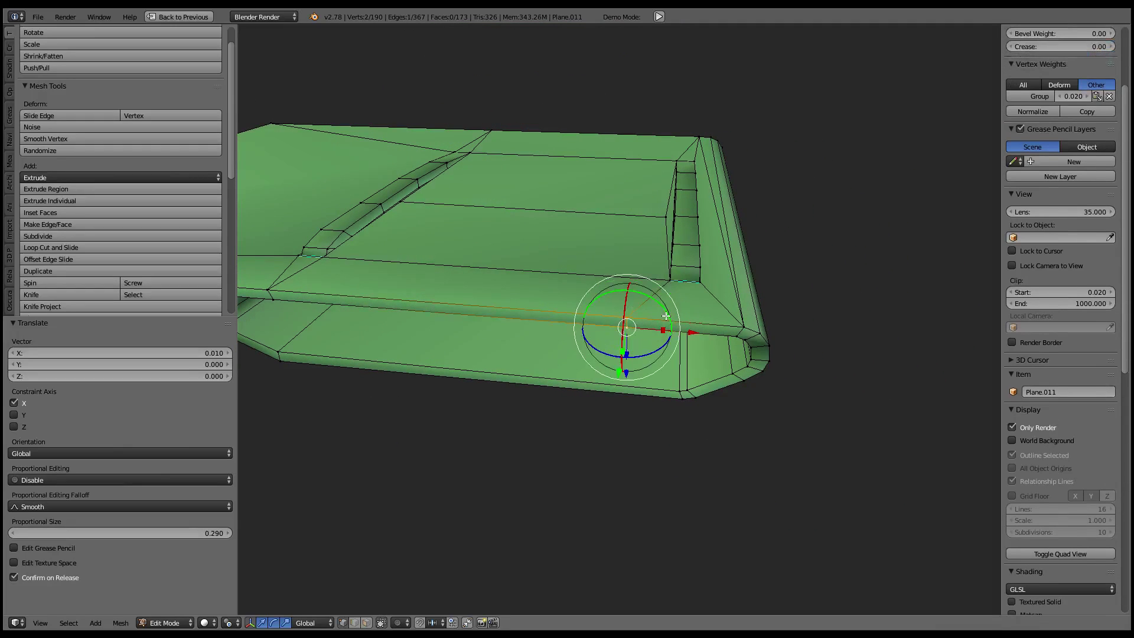
right_click(677, 282, "shift")
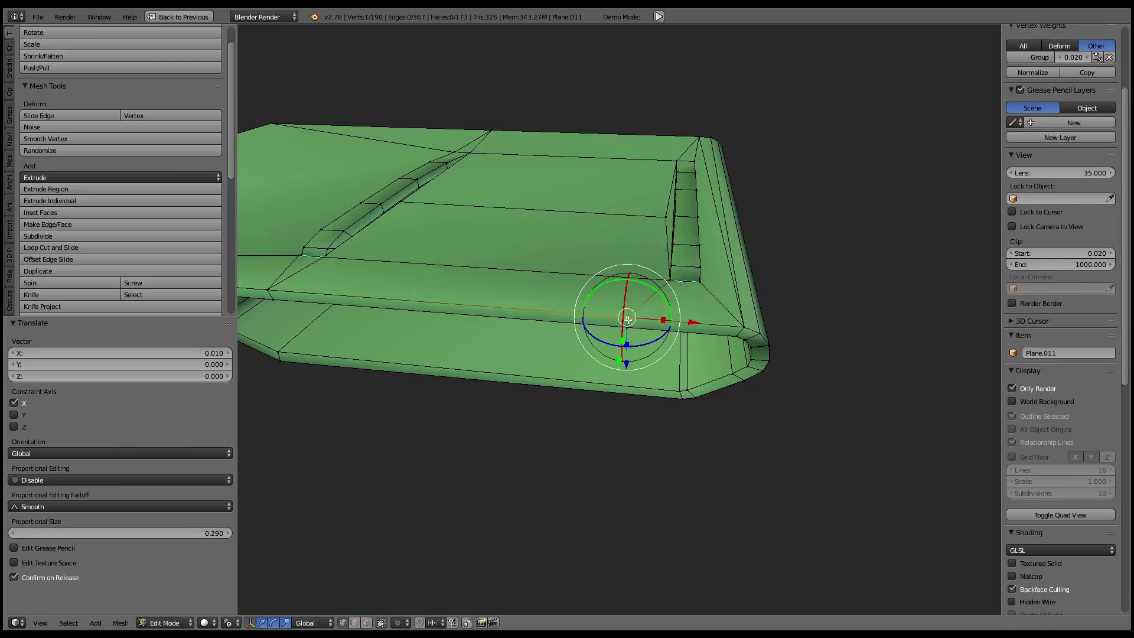
key("s")
key("0")
key("Return")
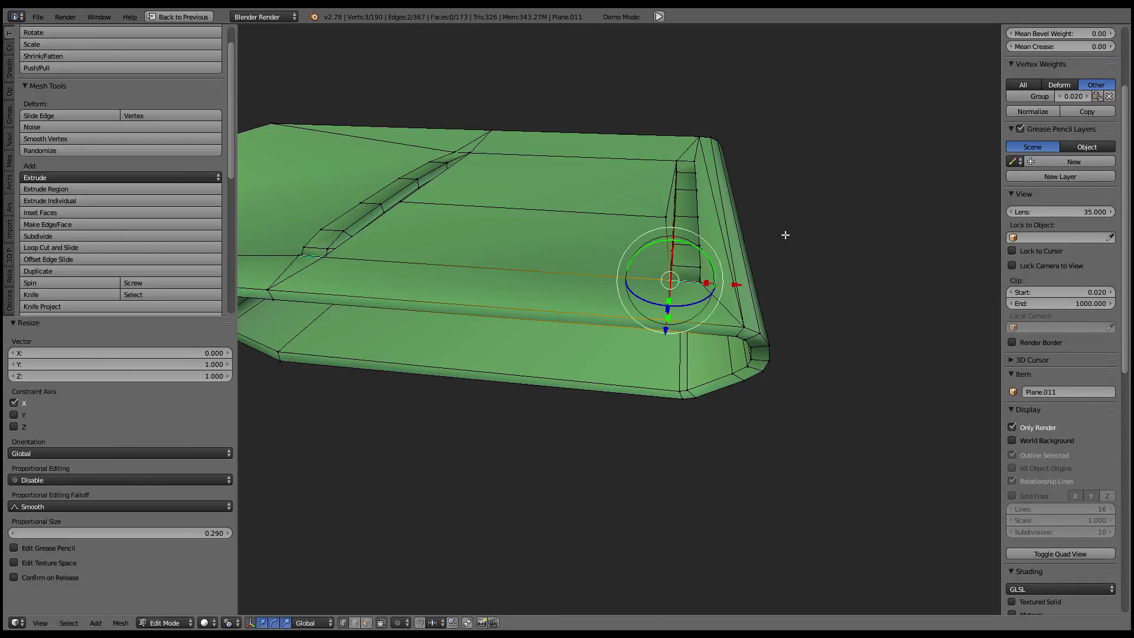
mouse_move(493, 290)
middle_mouse_down()
mouse_move(754, 324)
mouse_move(625, 412)
mouse_move(612, 298)
mouse_move(622, 329)
mouse_move(706, 331)
mouse_move(622, 286)
mouse_move(679, 290)
middle_mouse_up()
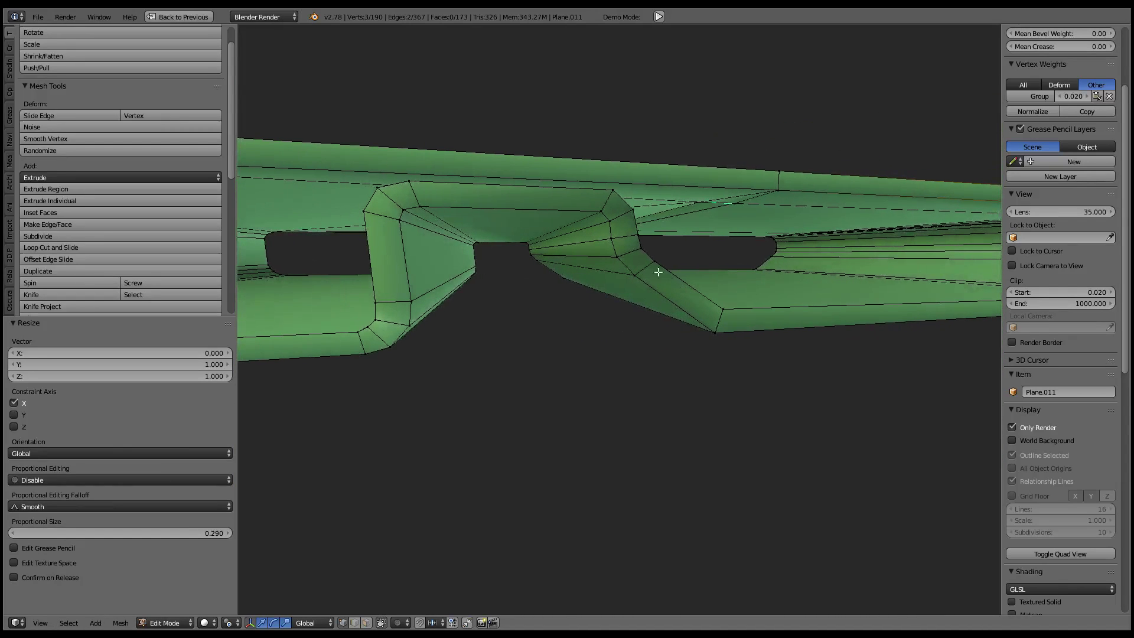
key("Tab")
Unhide all objects and view the plug from above, selecting the green plate Plane.011
key("alt+h")
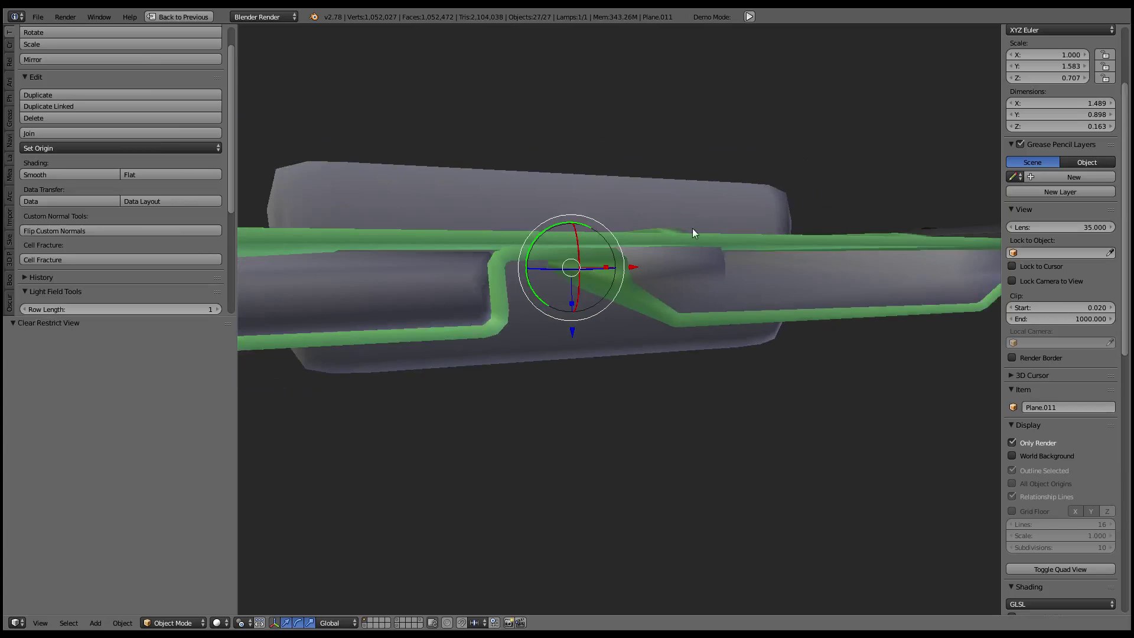
scroll(690, 229, "down", 4)
mouse_move(690, 229)
middle_mouse_down()
mouse_move(607, 269)
mouse_move(725, 346)
mouse_move(692, 278)
middle_mouse_up()
key("g")
right_click(498, 264)
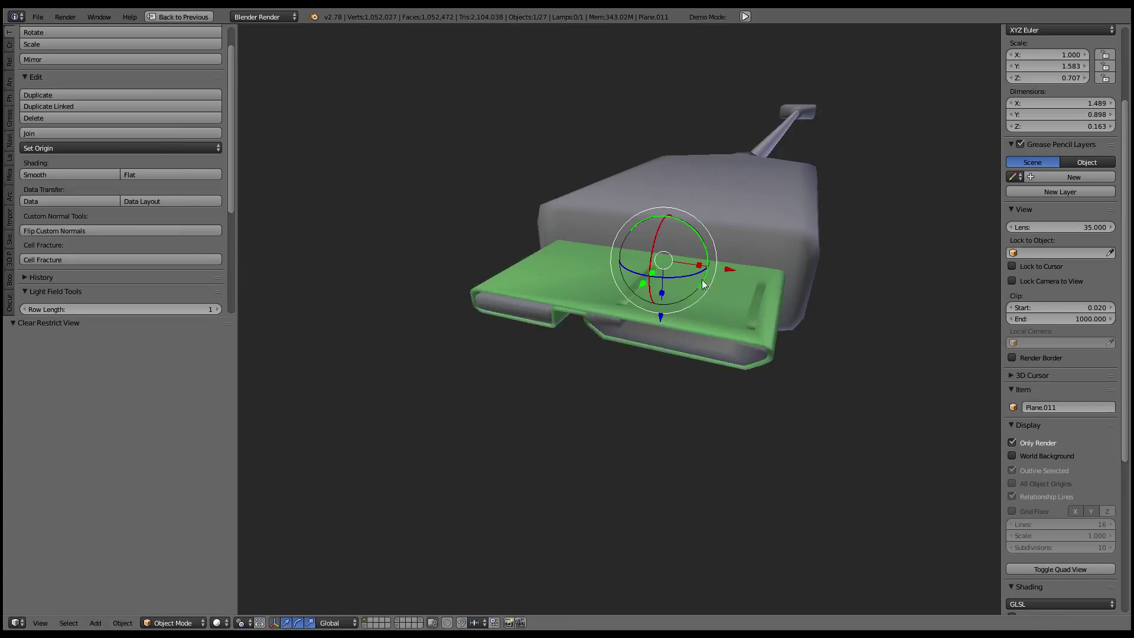
mouse_move(499, 265)
middle_mouse_down()
mouse_move(678, 302)
mouse_move(577, 285)
mouse_move(598, 246)
mouse_move(643, 235)
mouse_move(757, 280)
mouse_move(683, 306)
middle_mouse_up()
Select the grey plug body 4.003 and briefly inspect its mesh in Edit Mode
right_click(686, 236)
key("Tab")
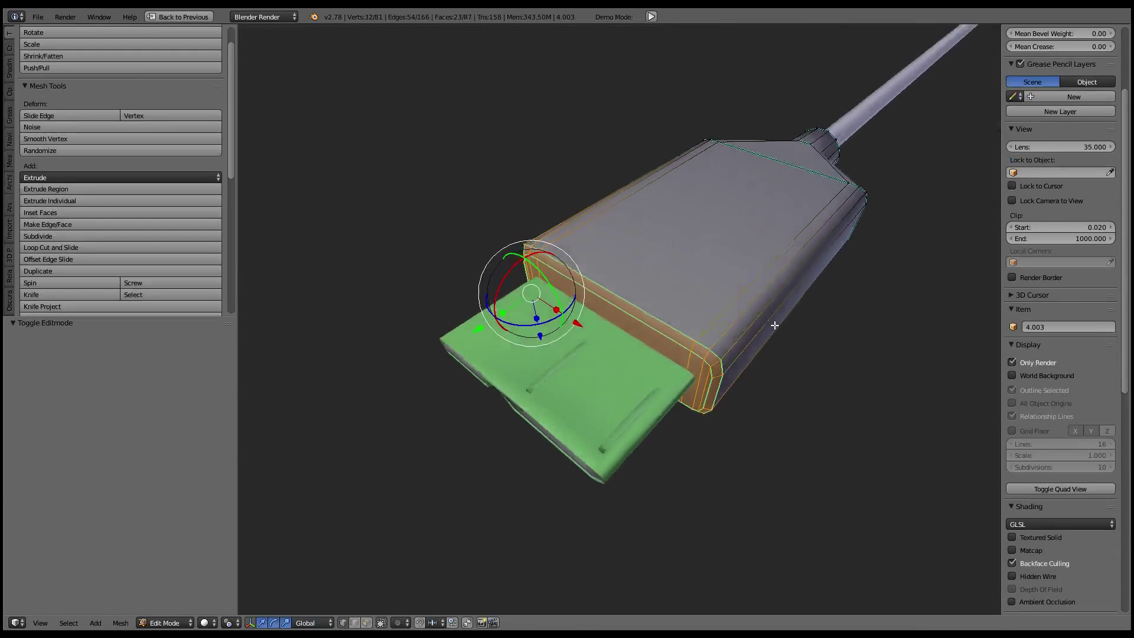
scroll(684, 306, "up", 3)
scroll(833, 287, "down", 2)
mouse_move(838, 286)
middle_mouse_down()
mouse_move(689, 273)
mouse_move(523, 349)
mouse_move(701, 346)
mouse_move(679, 319)
mouse_move(756, 279)
mouse_move(851, 316)
mouse_move(733, 337)
mouse_move(749, 354)
mouse_move(671, 359)
middle_mouse_up()
scroll(701, 346, "up", 2)
key("Tab")
scroll(754, 293, "down", 4)
scroll(749, 354, "up", 3)
Select and frame the Circle screw hole on the tablet, then select the tablet body Plane.012
right_click(576, 270)
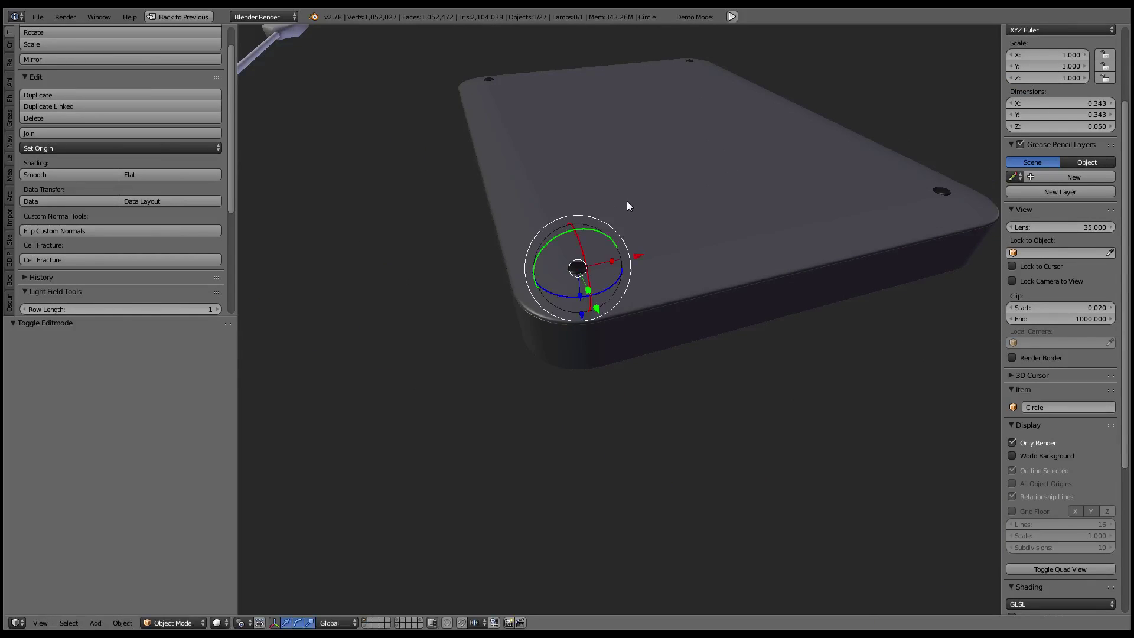
key("g")
right_click(632, 240)
middle_click_drag(632, 239, 682, 360)
scroll(682, 360, "up", 4)
right_click(629, 442)
key("KP_Decimal")
mouse_move(629, 442)
middle_mouse_down()
mouse_move(638, 312)
mouse_move(754, 431)
mouse_move(735, 317)
mouse_move(691, 354)
mouse_move(734, 385)
mouse_move(754, 381)
middle_mouse_up()
right_click(671, 303)
mouse_move(672, 303)
middle_mouse_down()
mouse_move(674, 436)
mouse_move(454, 387)
mouse_move(554, 236)
mouse_move(574, 235)
middle_mouse_up()
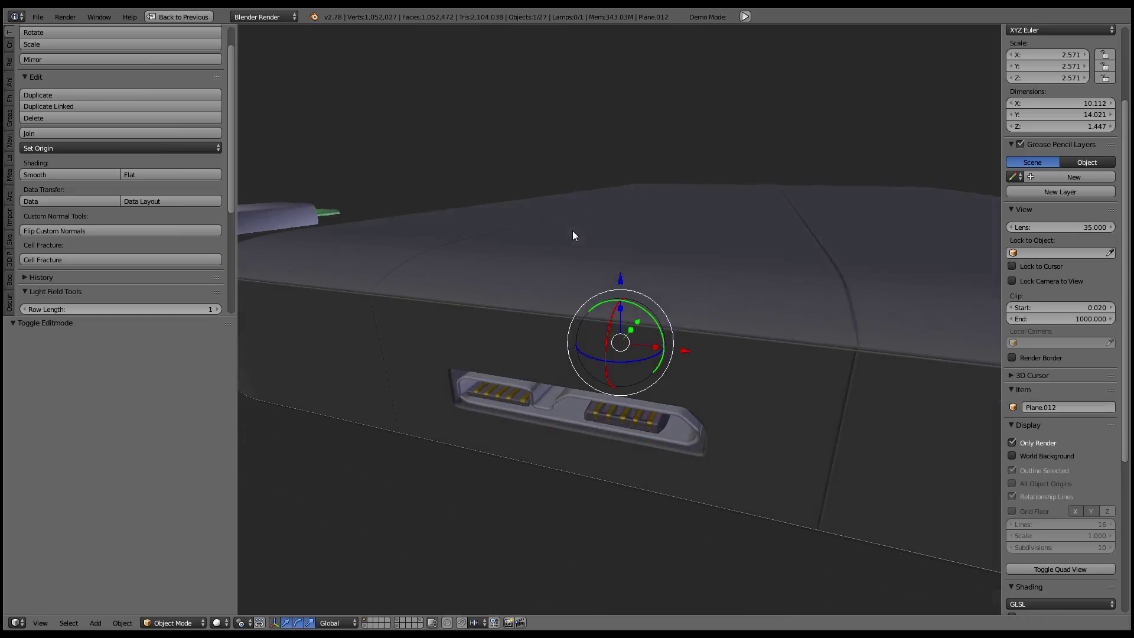
Unhide everything again and show the whole cable and tablet layout in Top Ortho
key("alt+h")
scroll(549, 304, "down", 5)
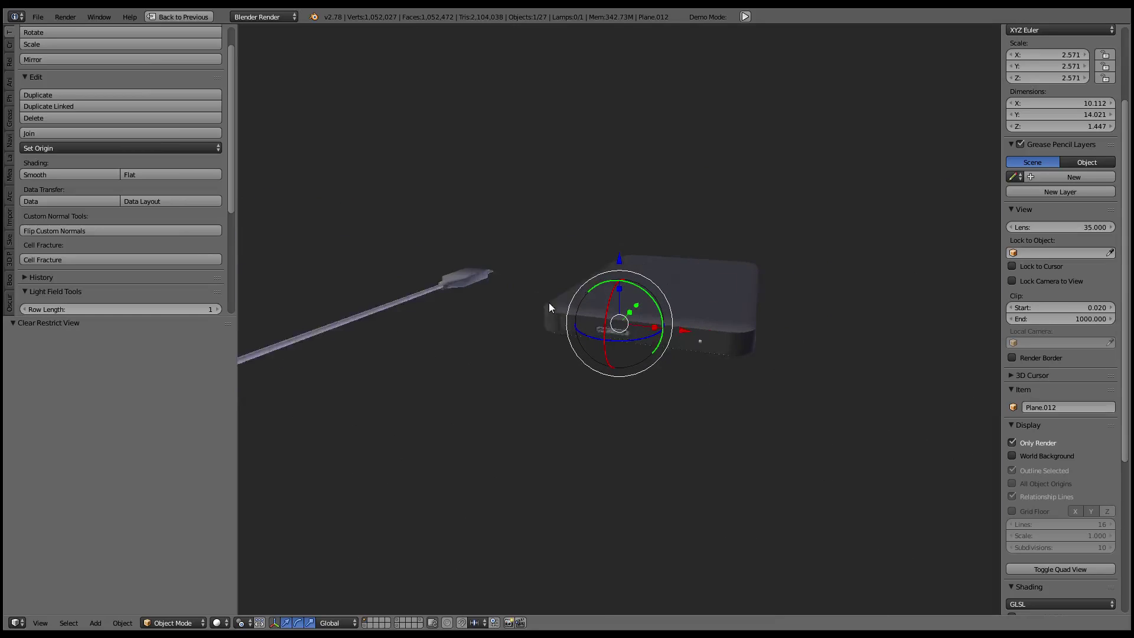
scroll(549, 307, "up", 2)
scroll(554, 300, "up", 2)
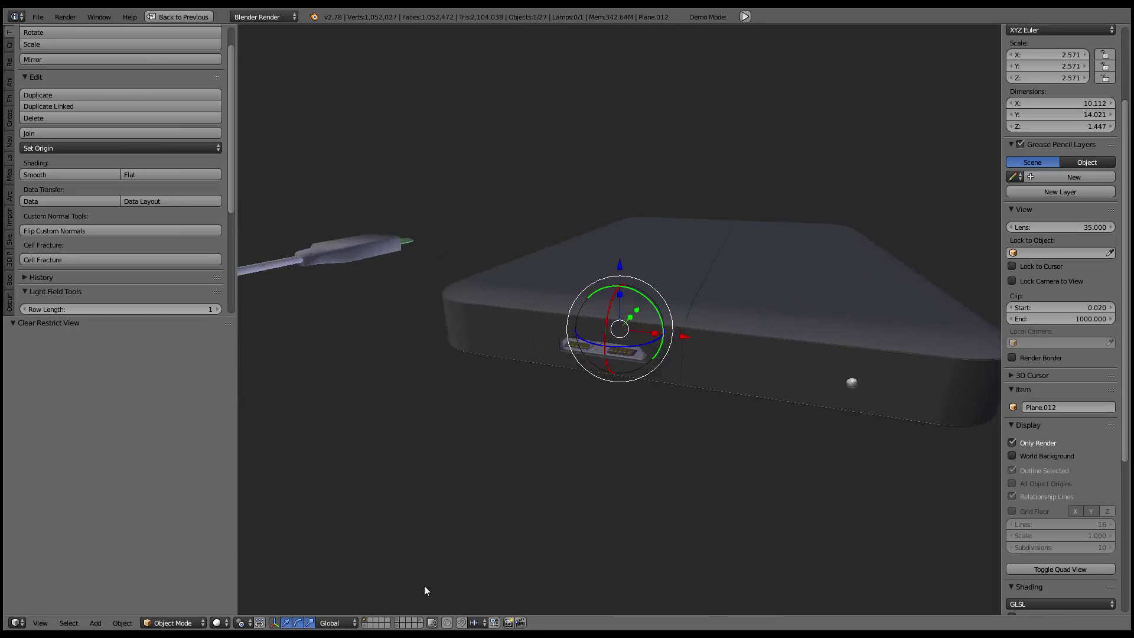
left_click(366, 624)
scroll(615, 299, "up", 3)
scroll(615, 298, "down", 3)
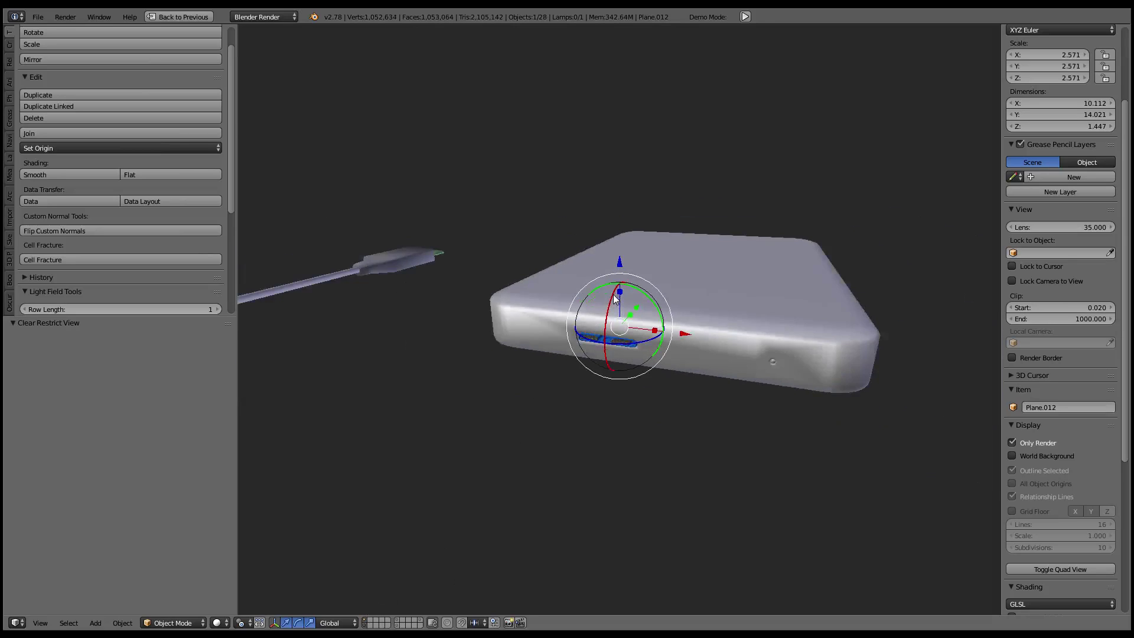
mouse_move(615, 299)
middle_mouse_down()
mouse_move(813, 268)
mouse_move(731, 321)
middle_mouse_up()
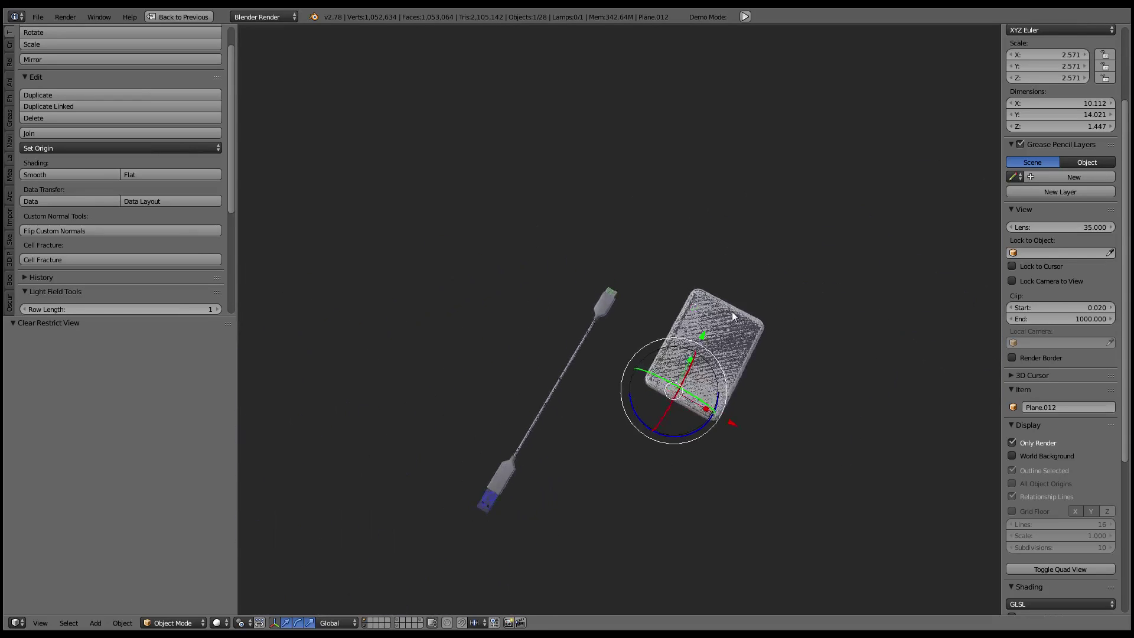
key("KP_7")
Centre the top view and select the armature, cancelling a trial move
middle_click_drag(713, 400, 708, 285, "shift")
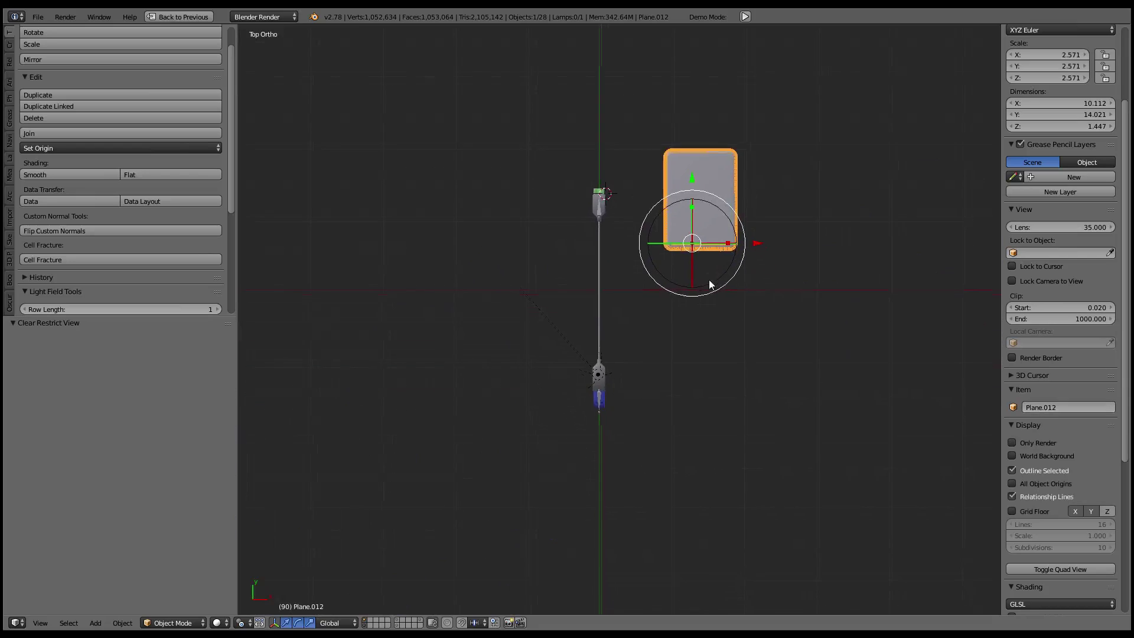
scroll(561, 355, "up", 3)
right_click(582, 352)
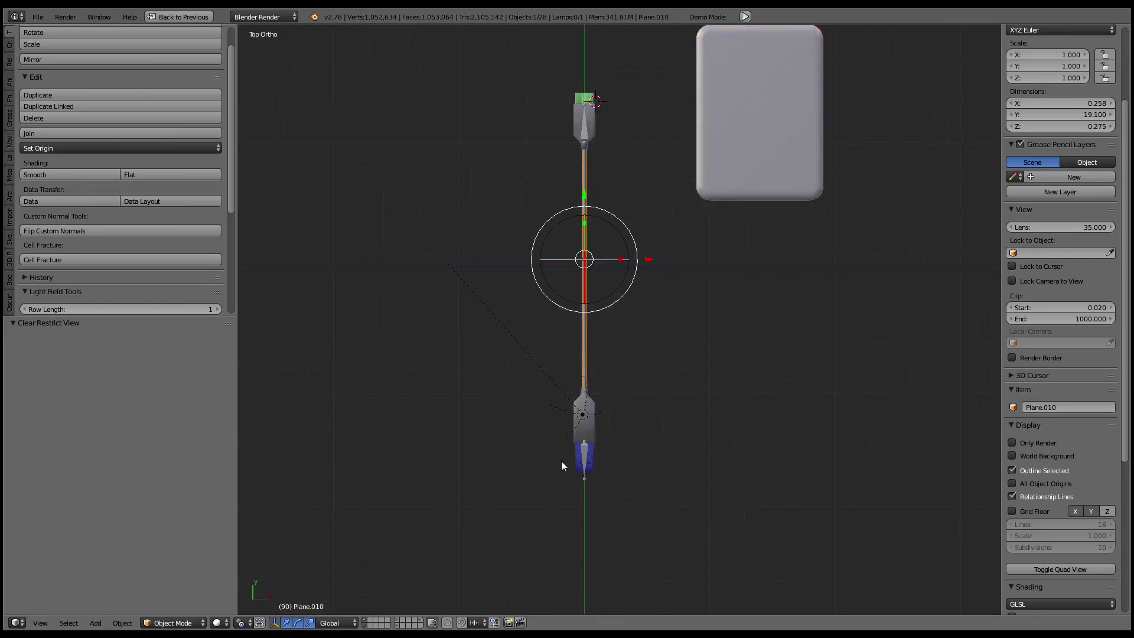
right_click(587, 455)
scroll(596, 440, "down", 1)
key("g")
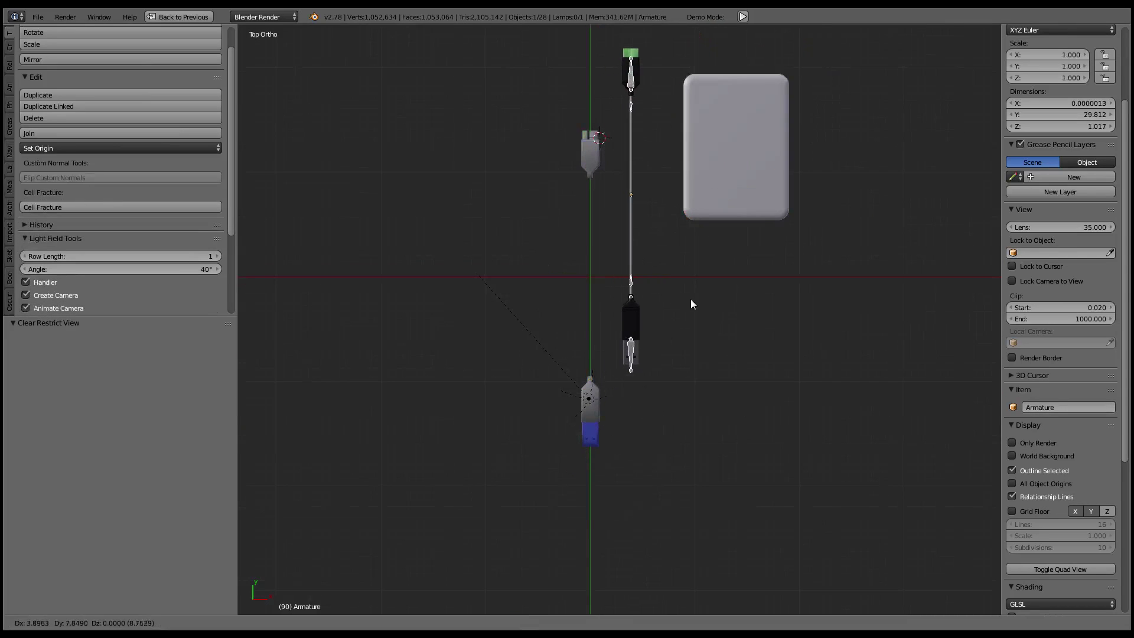
scroll(650, 326, "up", 2)
scroll(650, 321, "up", 2)
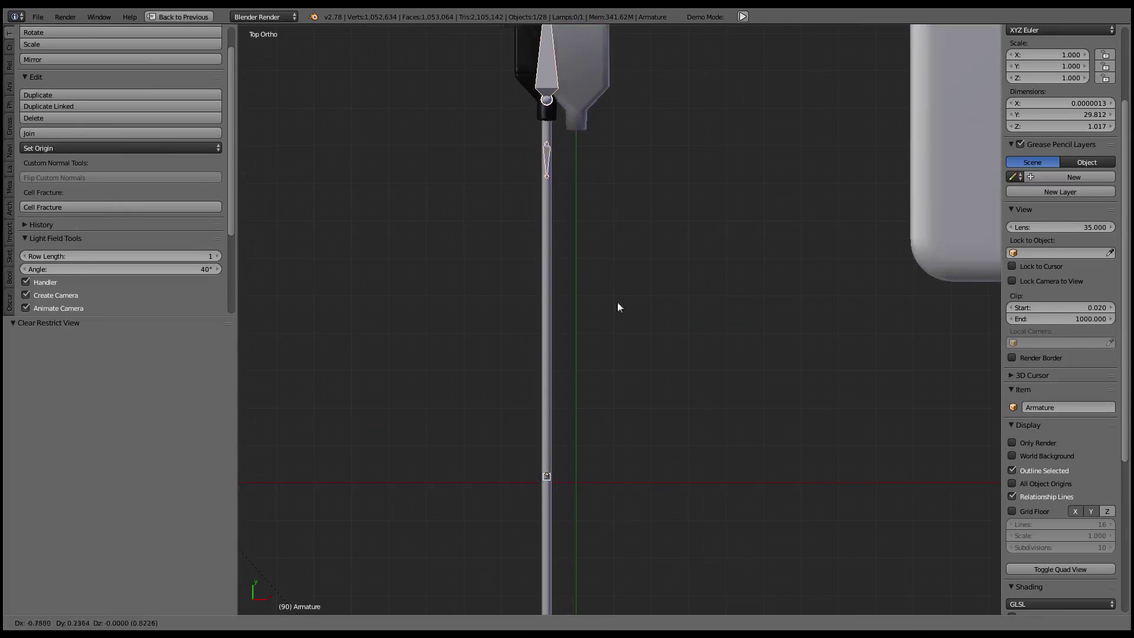
right_click(578, 304)
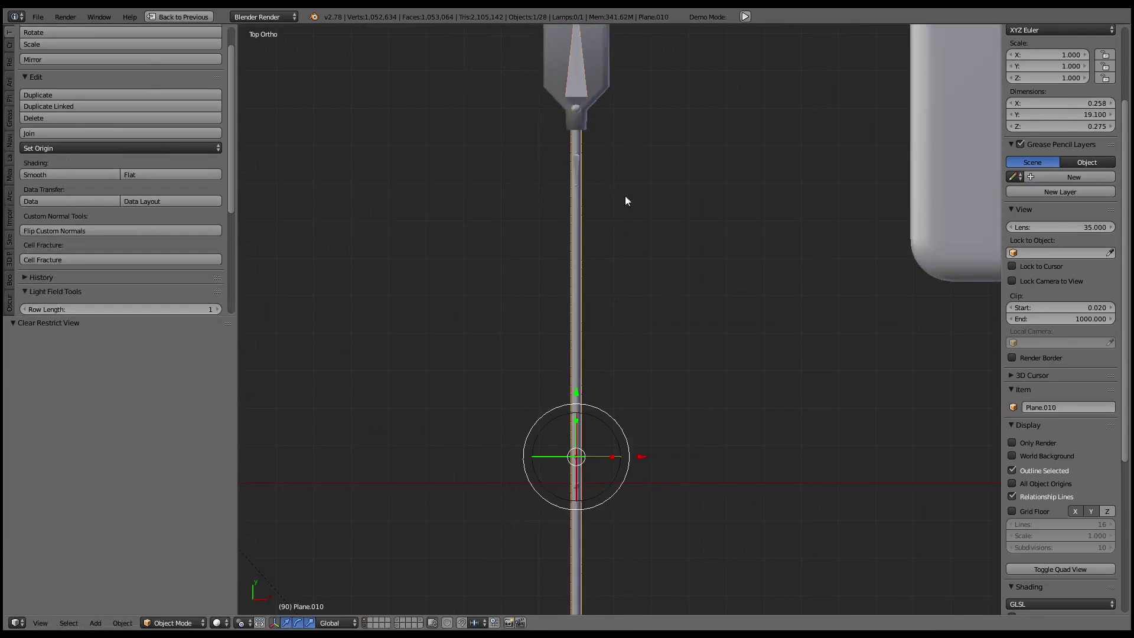
Pan along the cable and select the plug body 4.003 and Plane.006, cancelling trial moves
middle_click_drag(625, 196, 644, 337, "shift")
key("g")
right_click(762, 339)
scroll(662, 294, "down", 1)
right_click(608, 210)
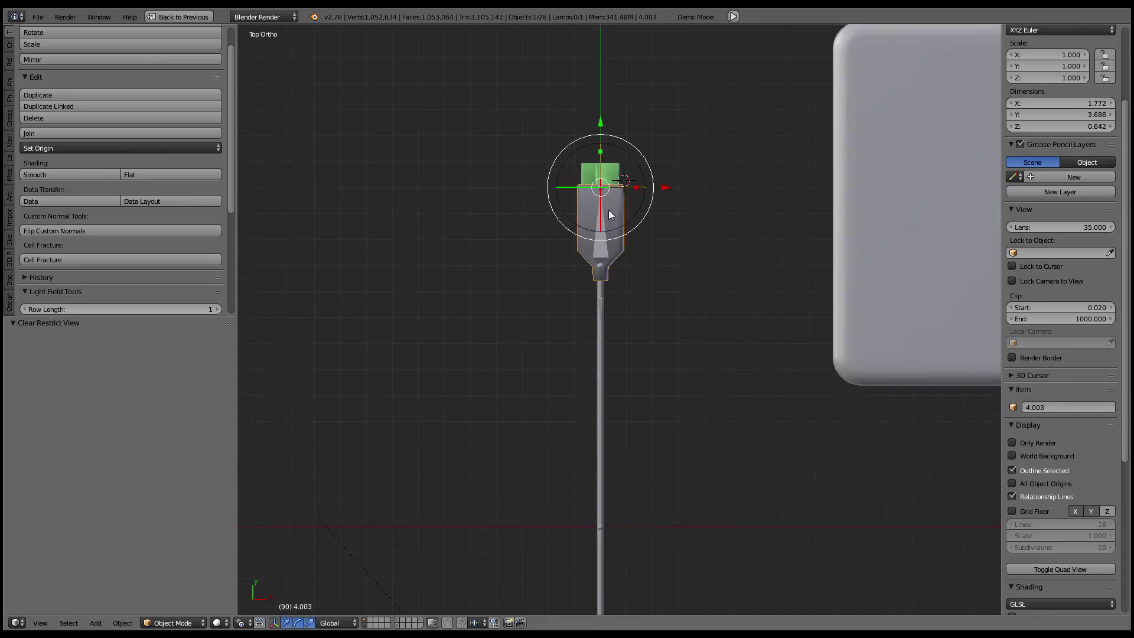
key("g")
right_click(601, 238)
right_click(597, 240)
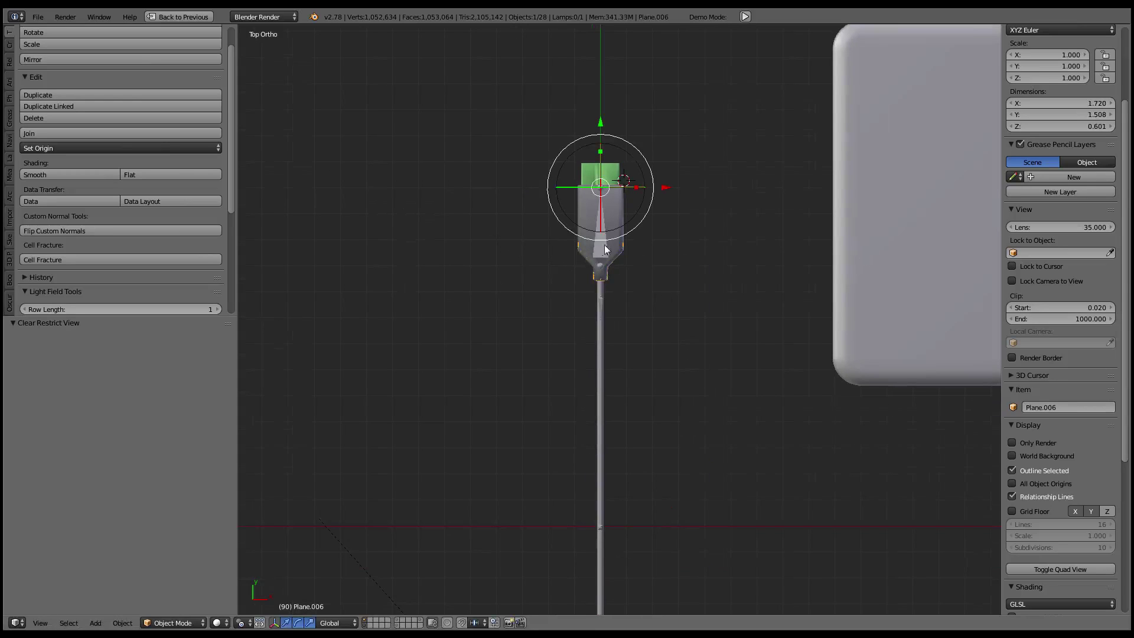
Move the armature so its needle-shaped bone sits over the plug
right_click(600, 246)
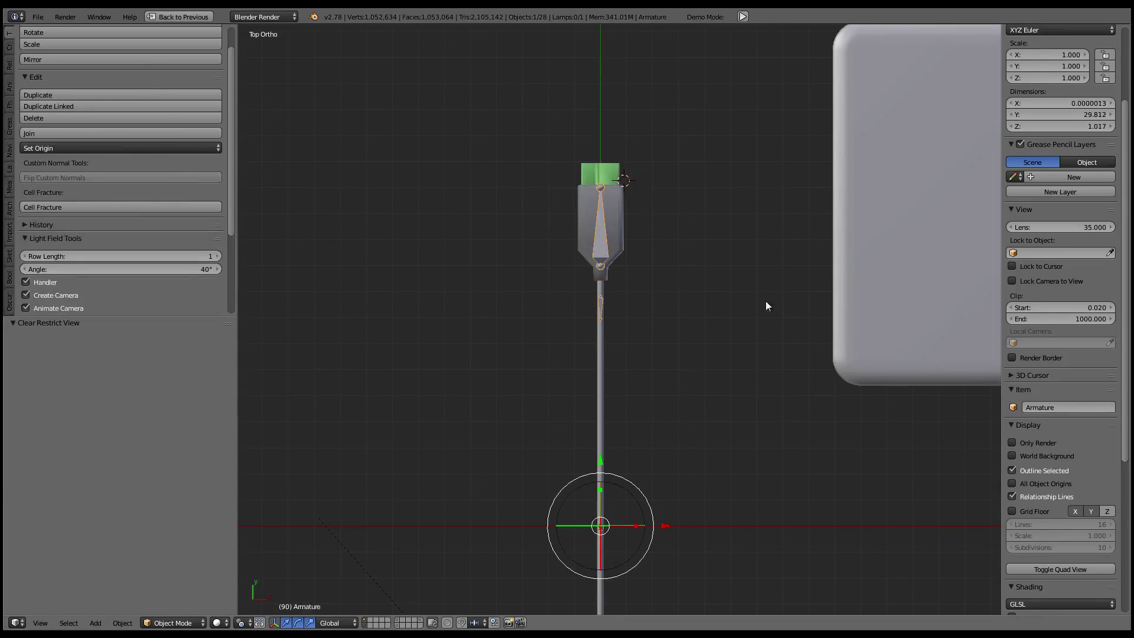
key("g")
scroll(633, 262, "down", 5)
scroll(667, 312, "up", 3)
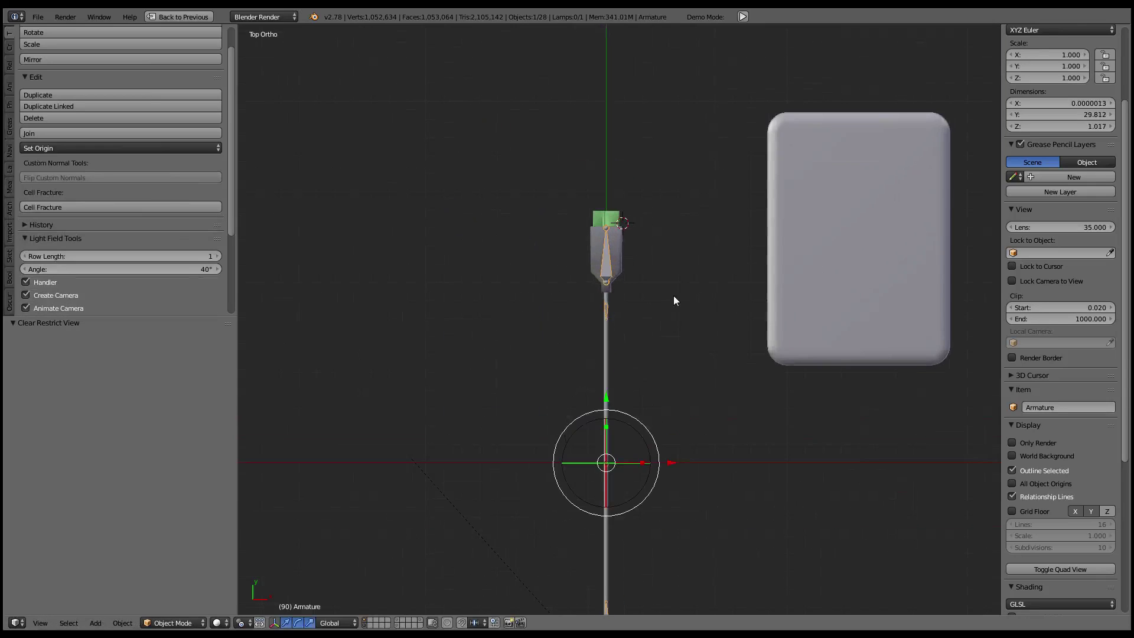
scroll(649, 283, "up", 4)
left_click(676, 263)
Select the grey plug body 4.003 alone and view the plug in User Persp
right_click(621, 217)
key("g")
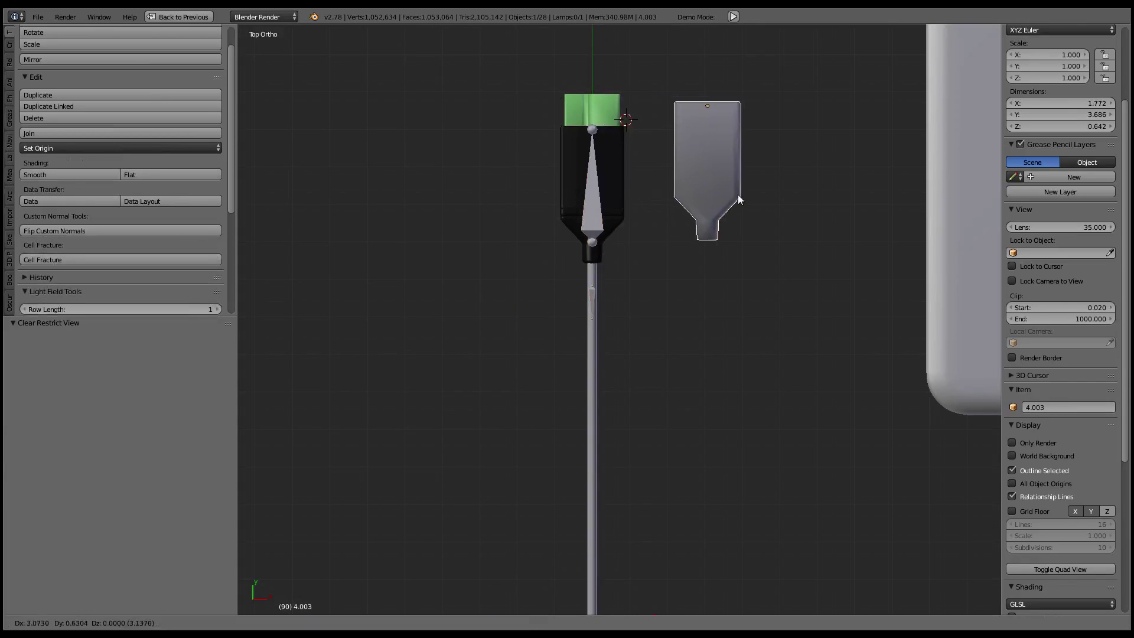
right_click(671, 210)
key("g")
right_click(649, 104)
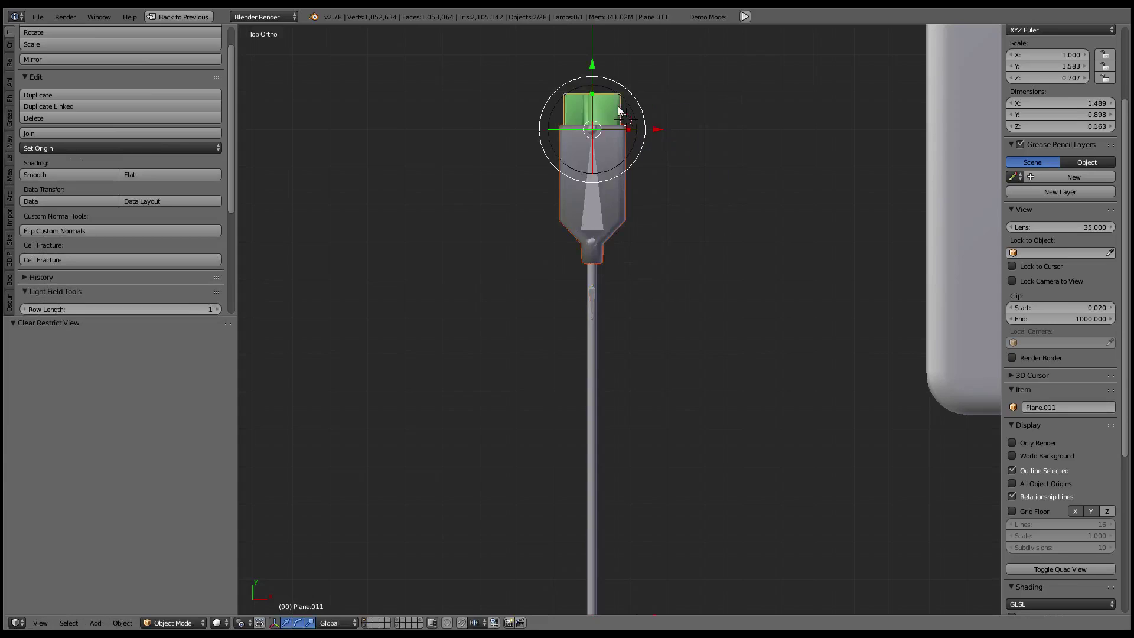
right_click(614, 110, "shift")
scroll(643, 102, "up", 3)
mouse_move(552, 158)
middle_mouse_down()
mouse_move(762, 154)
mouse_move(607, 330)
mouse_move(611, 274)
middle_mouse_up()
right_click(608, 266)
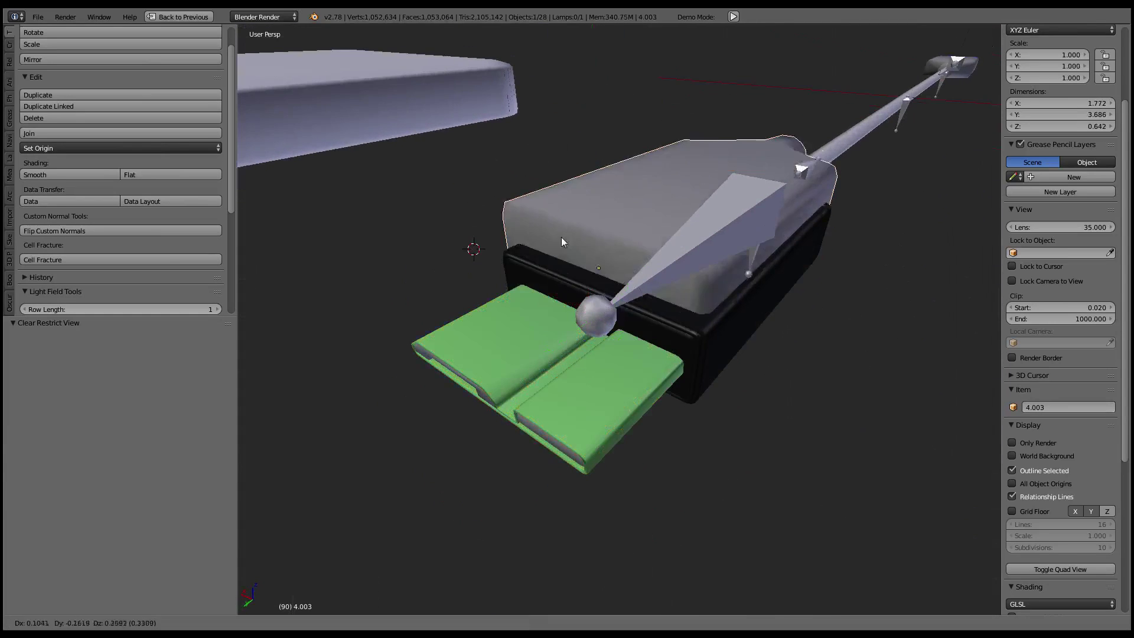
right_click(590, 401, "shift")
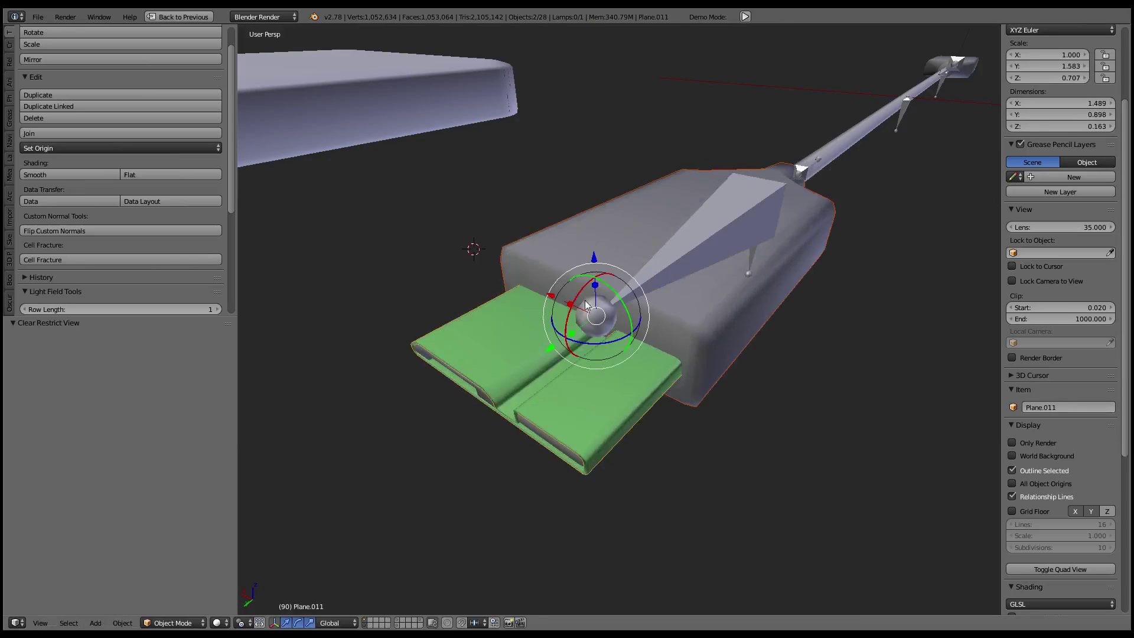
middle_click_drag(590, 402, 607, 308)
key("g")
key("Escape")
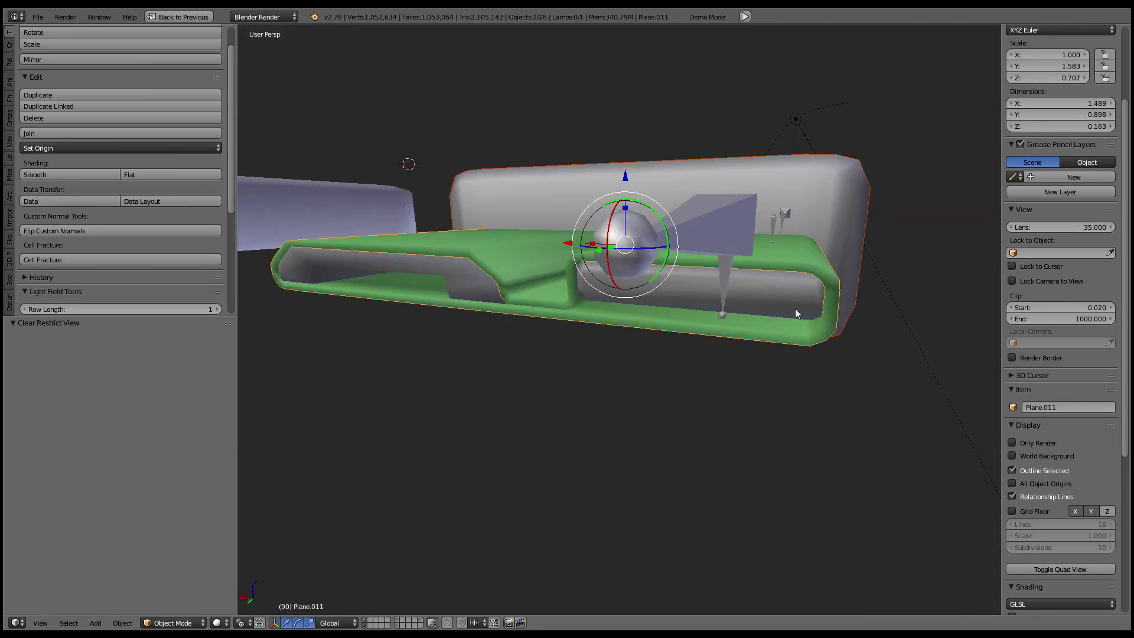
right_click(794, 314, "shift")
key("g")
left_click(730, 223)
key("KP_Decimal")
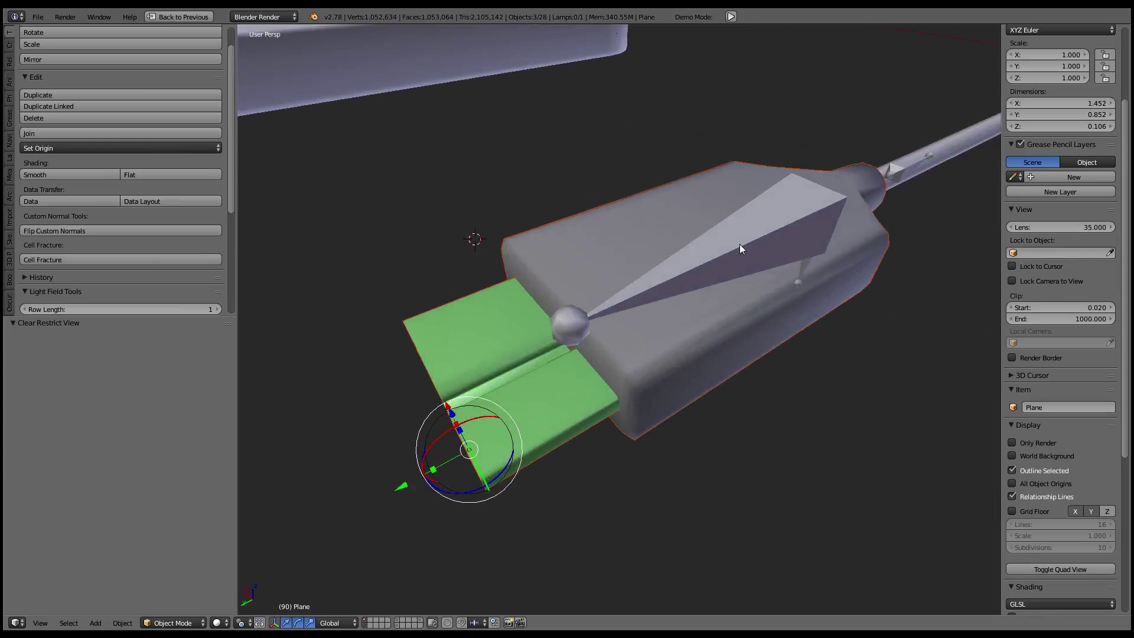
key("a")
right_click(784, 228)
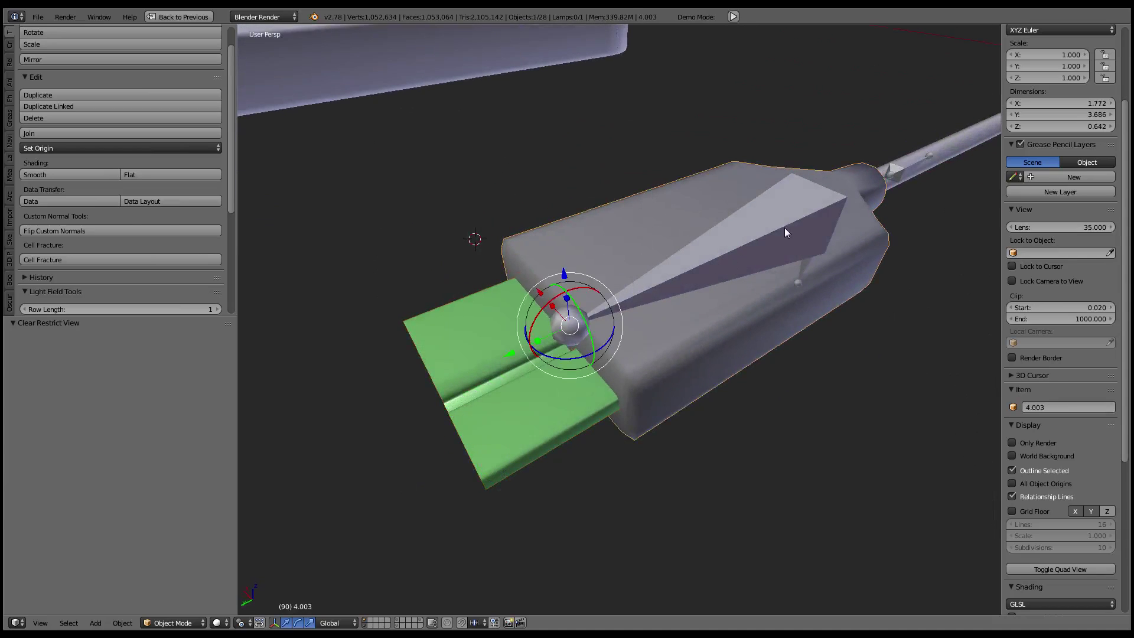
right_click(779, 226)
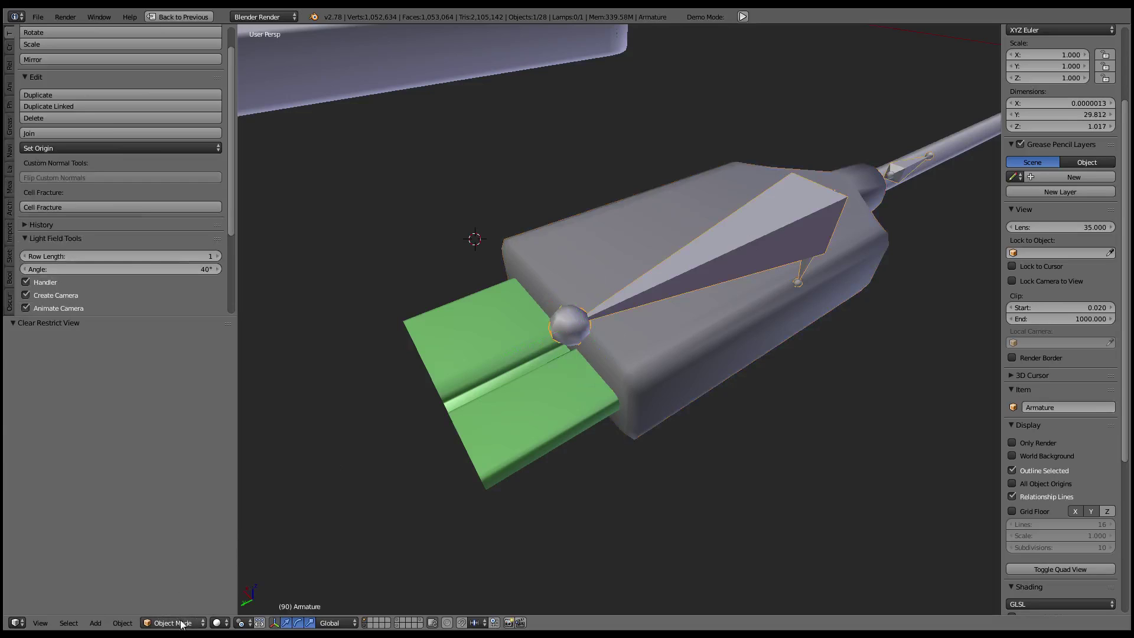
Return the armature to Object Mode and select the green connector plate
left_click(173, 583)
scroll(706, 272, "down", 3)
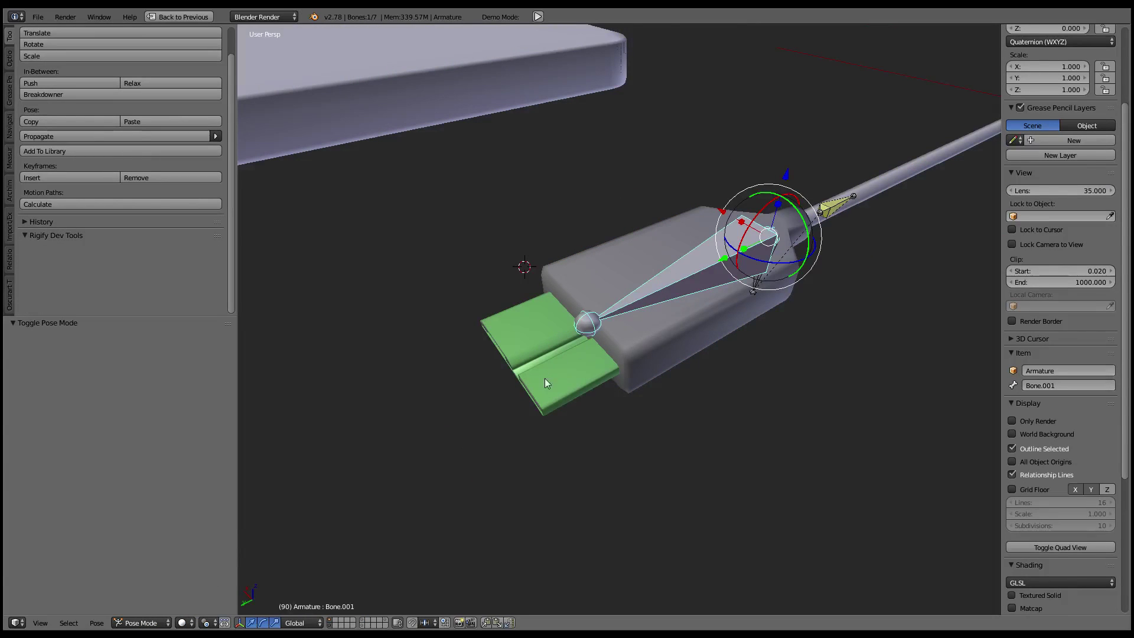
key("ctrl+Tab")
right_click(546, 379)
key("ctrl+z")
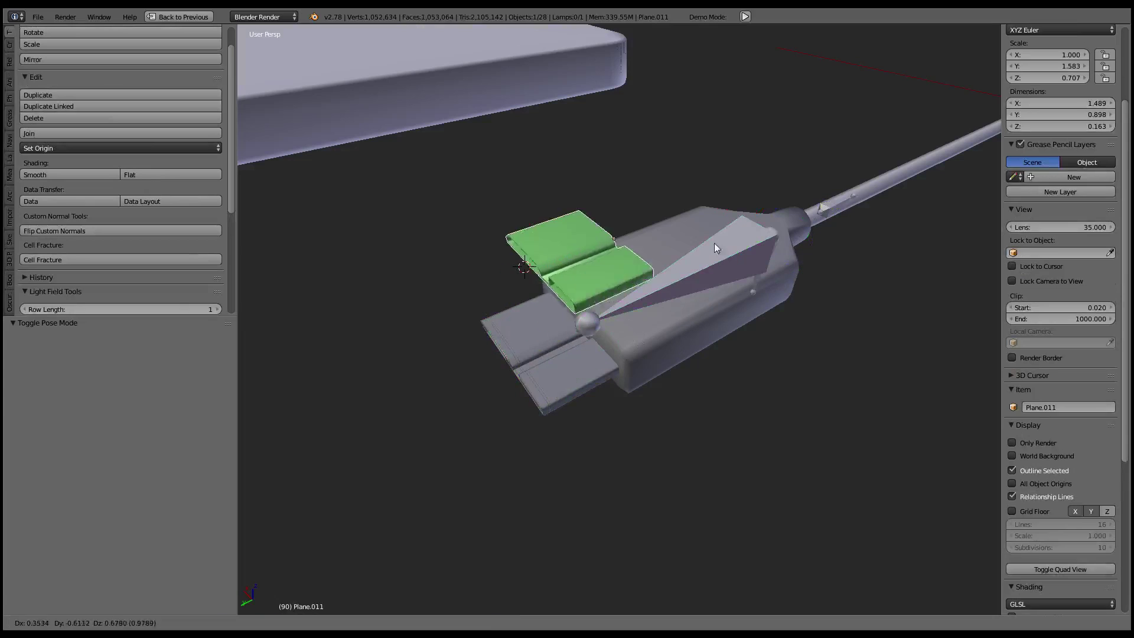
key("ctrl+shift+z")
key("ctrl+z")
key("ctrl+shift+z")
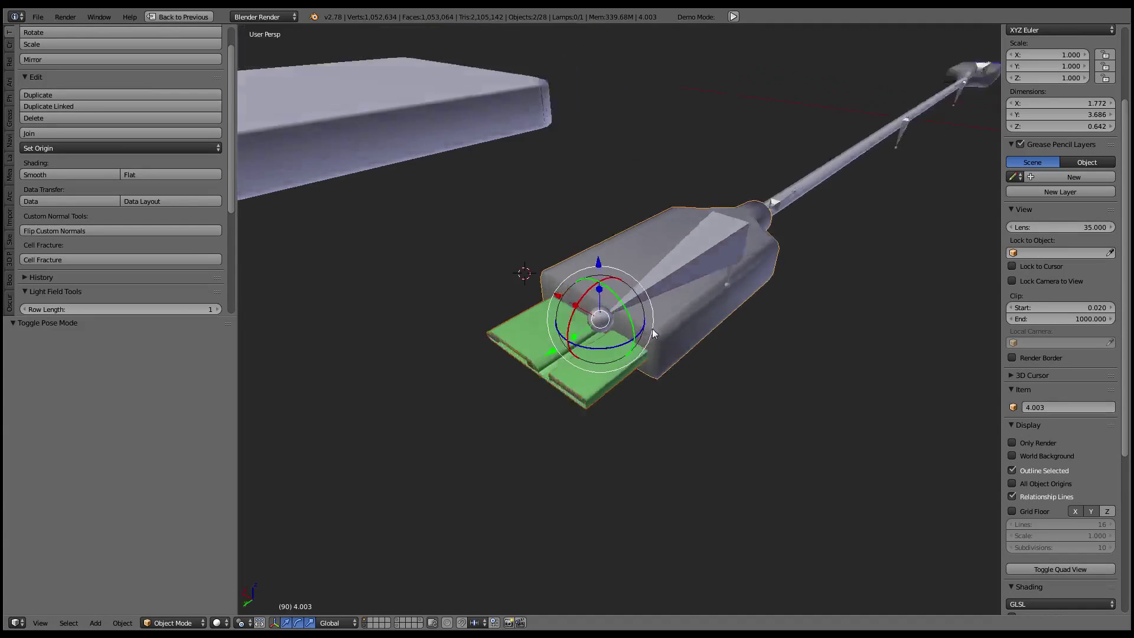
Add the connector housing, plane piece and armature, then pick Bone.001 in Pose Mode
right_click(735, 218, "shift")
middle_click_drag(734, 217, 667, 394)
right_click(722, 364, "shift")
middle_click_drag(722, 365, 711, 317)
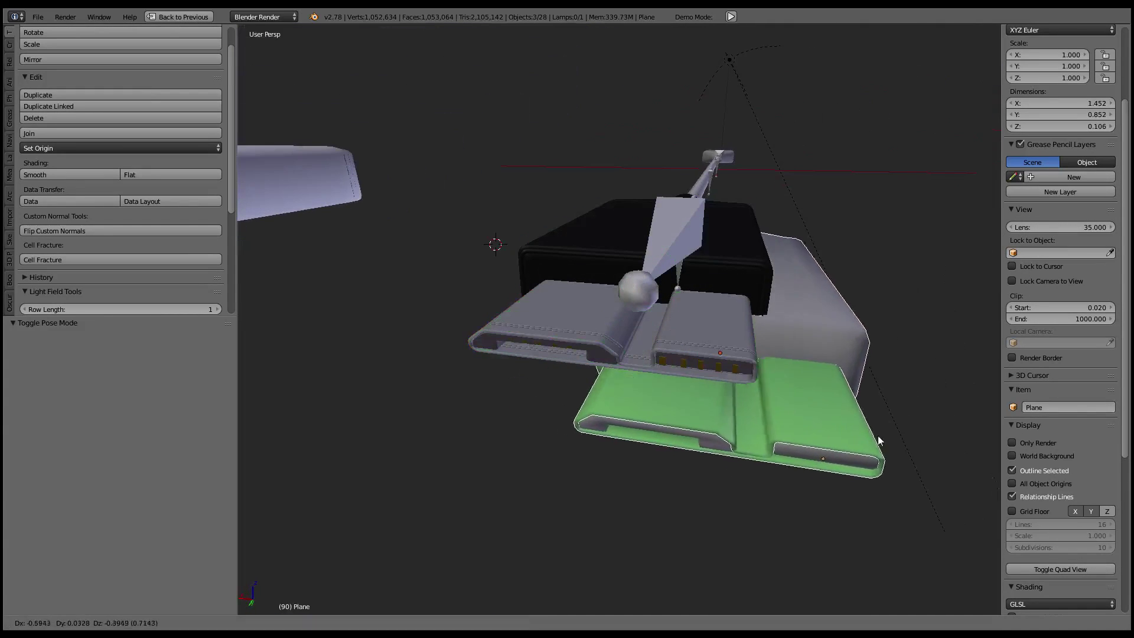
scroll(711, 317, "up", 3)
right_click(727, 263)
key("ctrl+Tab")
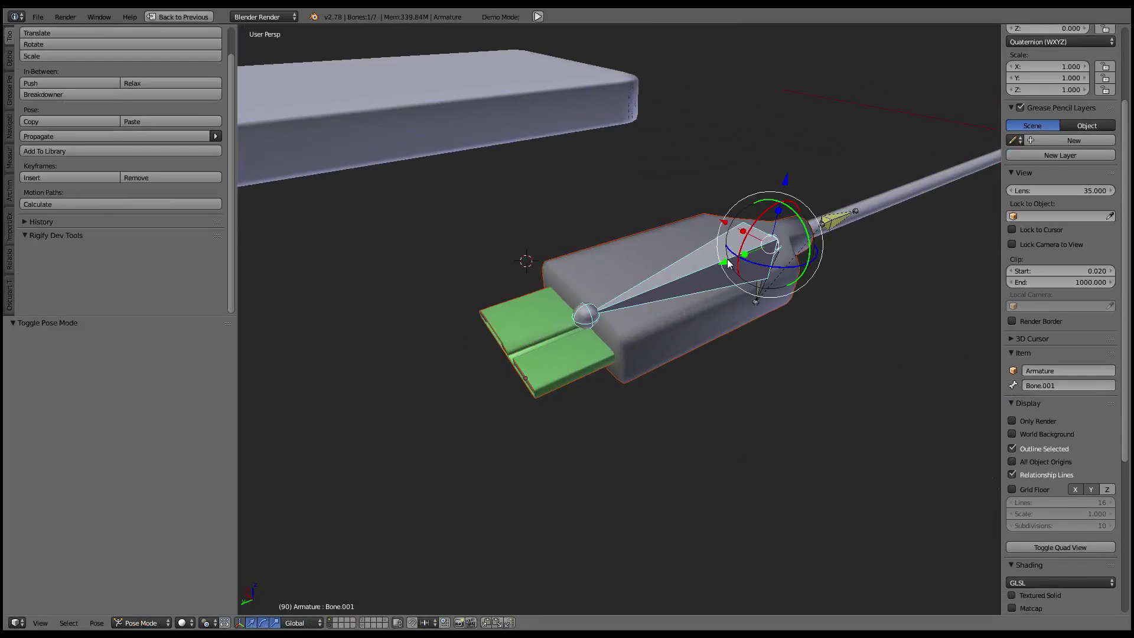
Parent the connector pieces to Bone.001 with Armature Deform and return to Object Mode
key("ctrl+p")
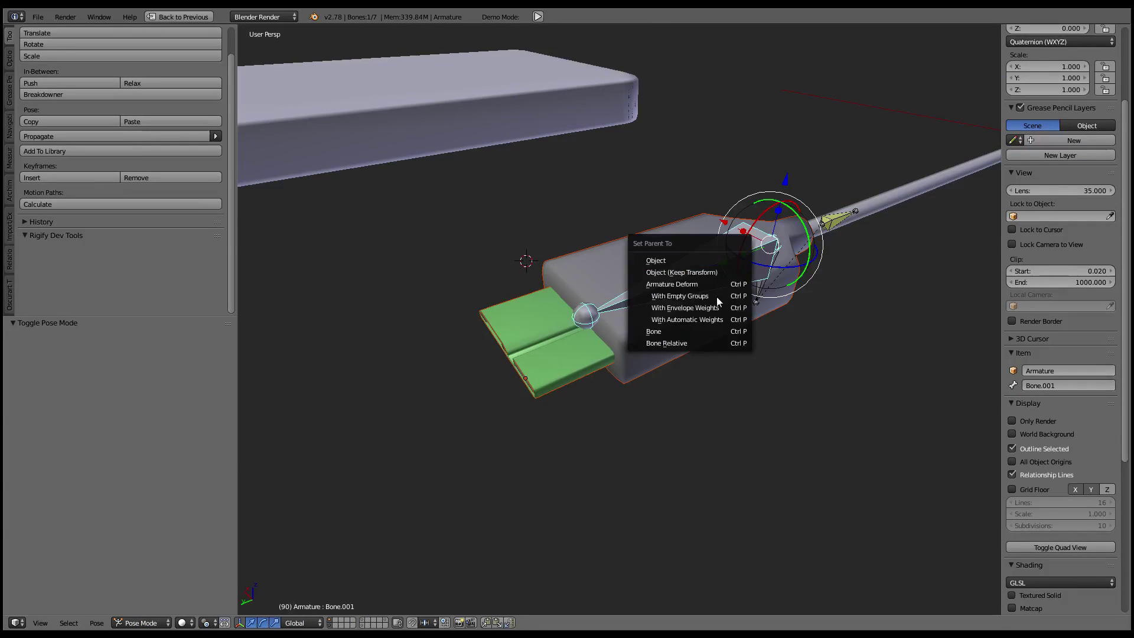
left_click(717, 281)
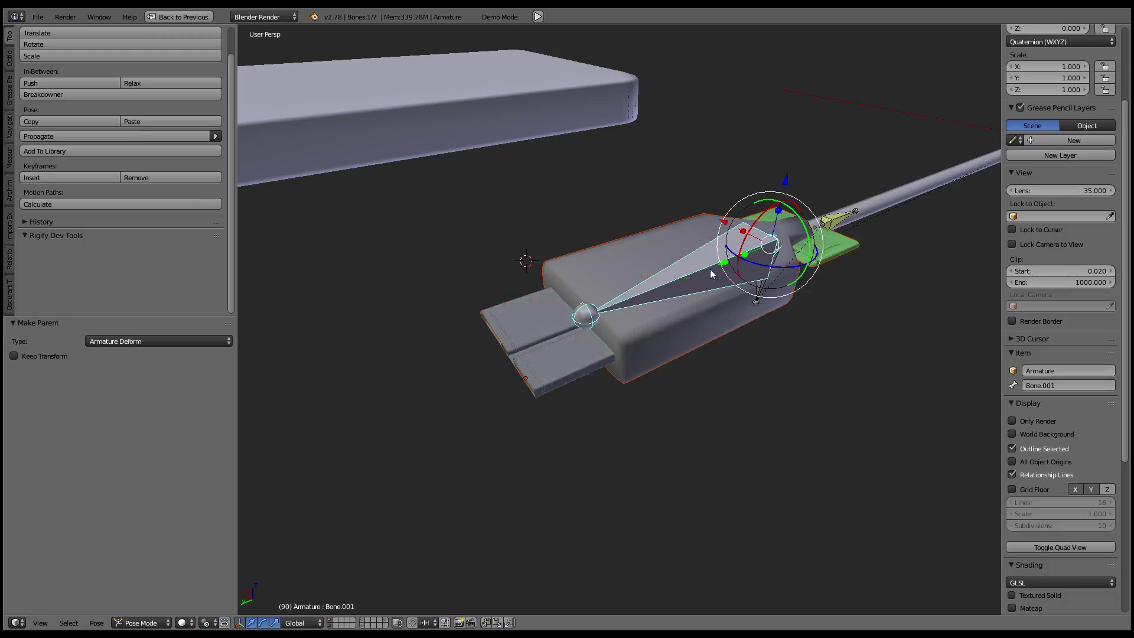
key("ctrl+z")
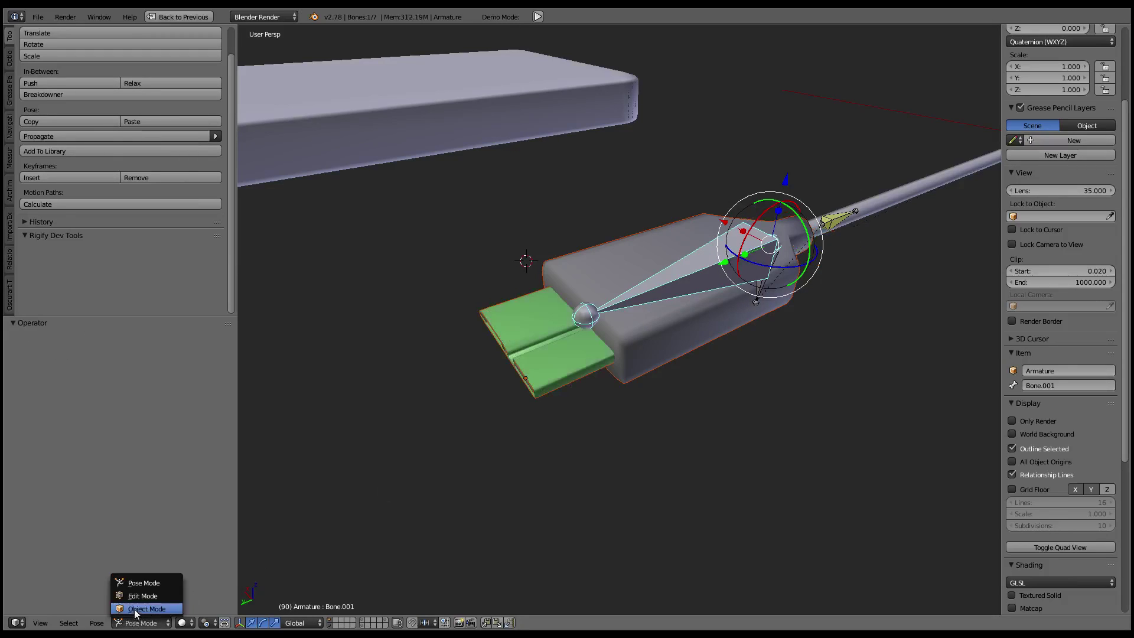
left_click(135, 609)
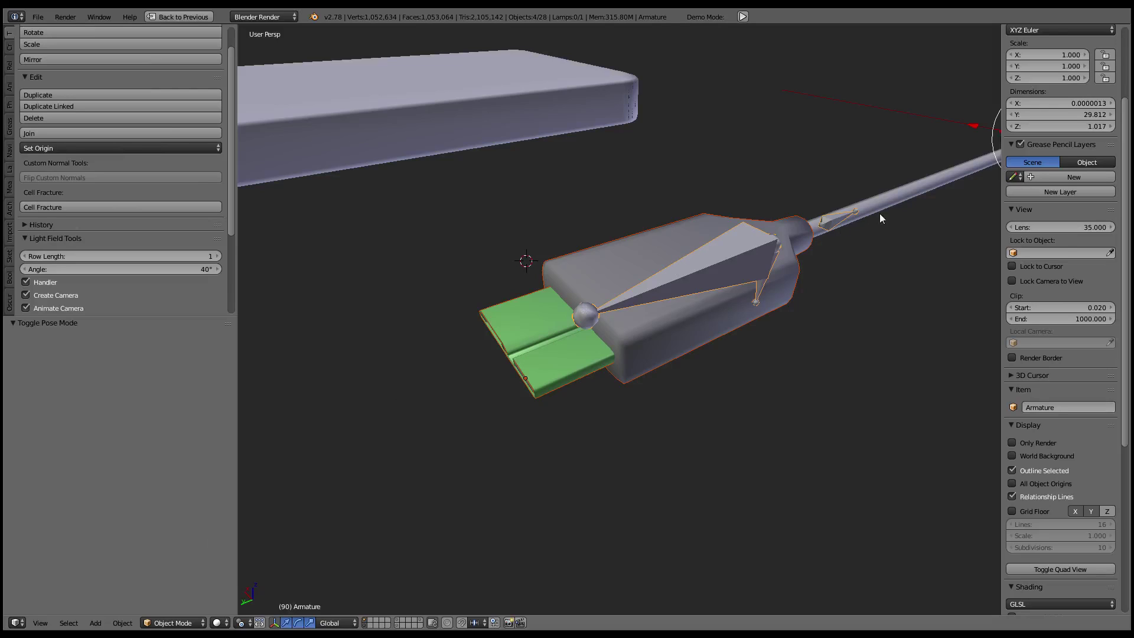
right_click(835, 220)
Hide the cable and select the USB plug at the far end, test-moving it
key("h")
scroll(834, 218, "down", 4)
right_click(582, 327)
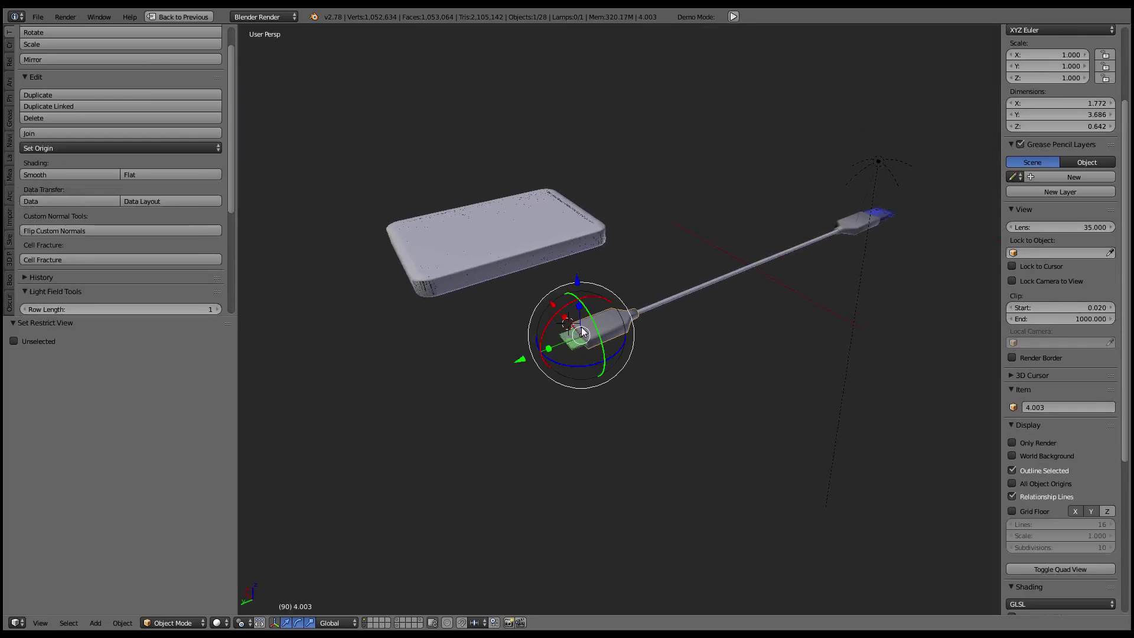
scroll(649, 301, "up", 1)
key("g")
key("Escape")
scroll(550, 343, "up", 2)
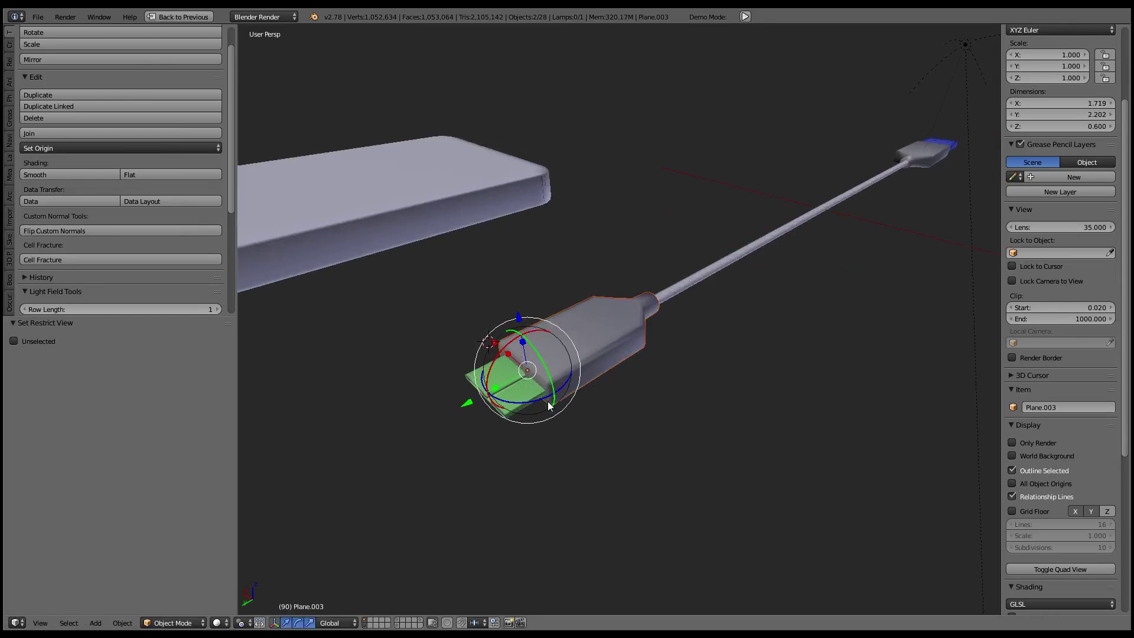
key("g")
key("Escape")
Add the green tip piece and the plane piece to the selection
right_click(510, 401)
key("g")
key("Escape")
middle_click_drag(510, 401, 566, 325)
scroll(575, 333, "up", 5)
key("g")
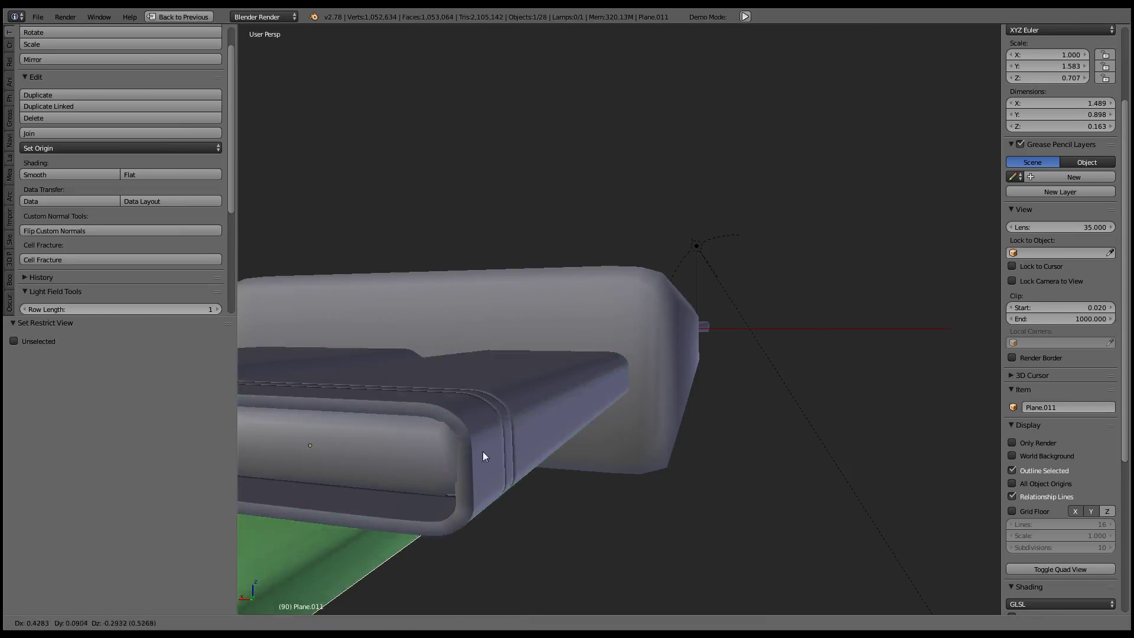
key("Escape")
right_click(409, 440, "shift")
key("g")
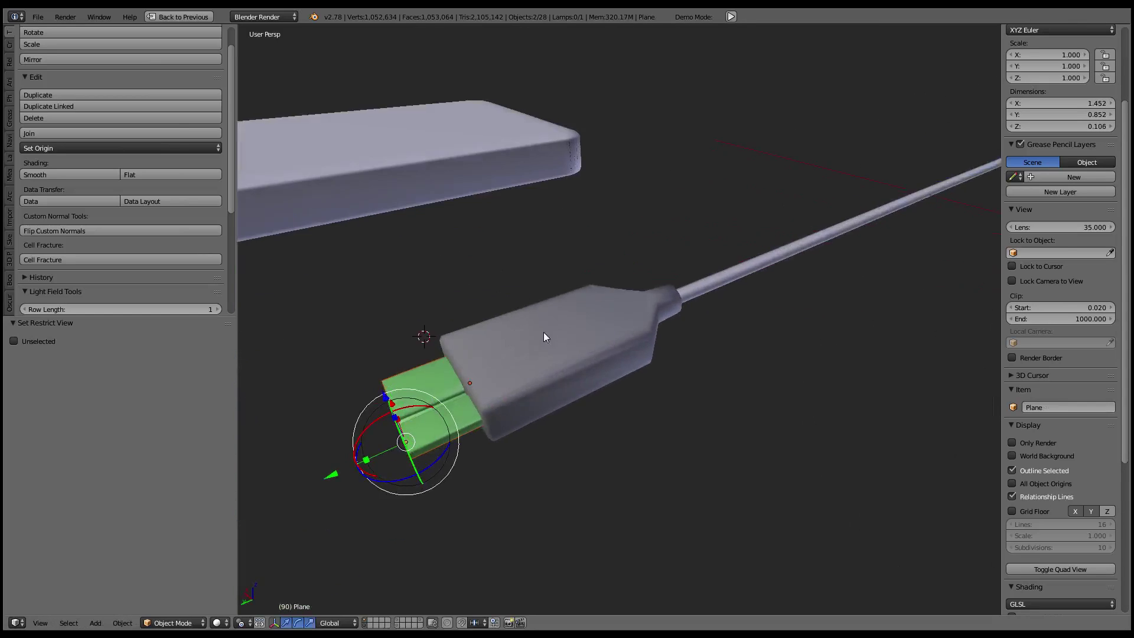
Add the cable, both grey plug bodies and another plug piece to the selection
middle_click_drag(720, 285, 709, 329)
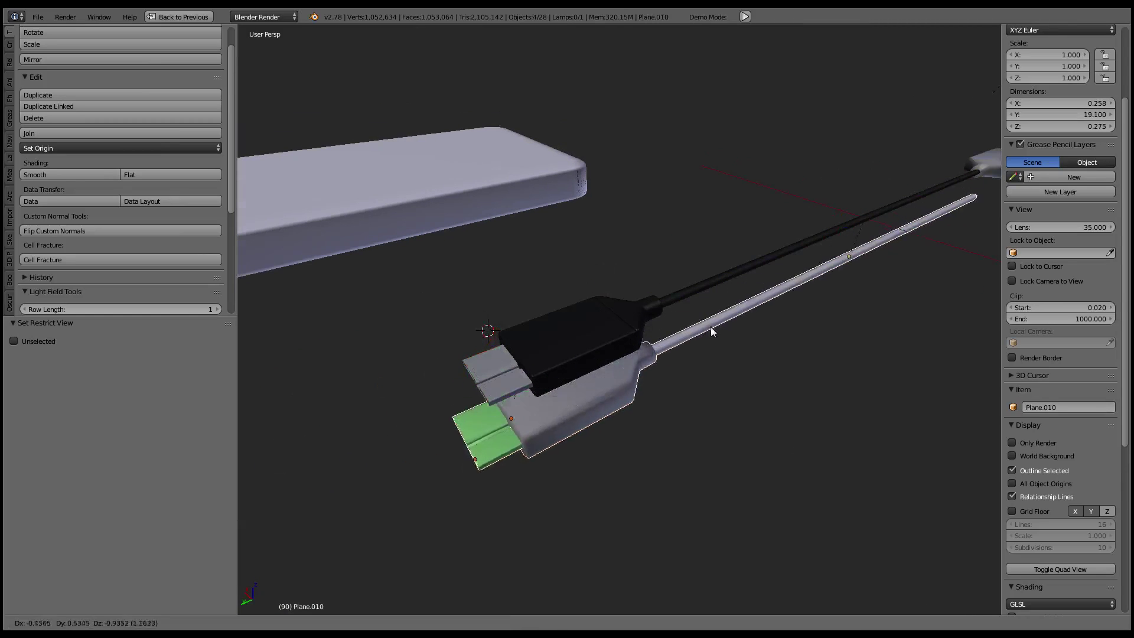
right_click(709, 328, "shift")
mouse_move(737, 398)
middle_mouse_down()
mouse_move(779, 328)
mouse_move(807, 323)
mouse_move(661, 327)
mouse_move(730, 299)
middle_mouse_up()
right_click(729, 295, "shift")
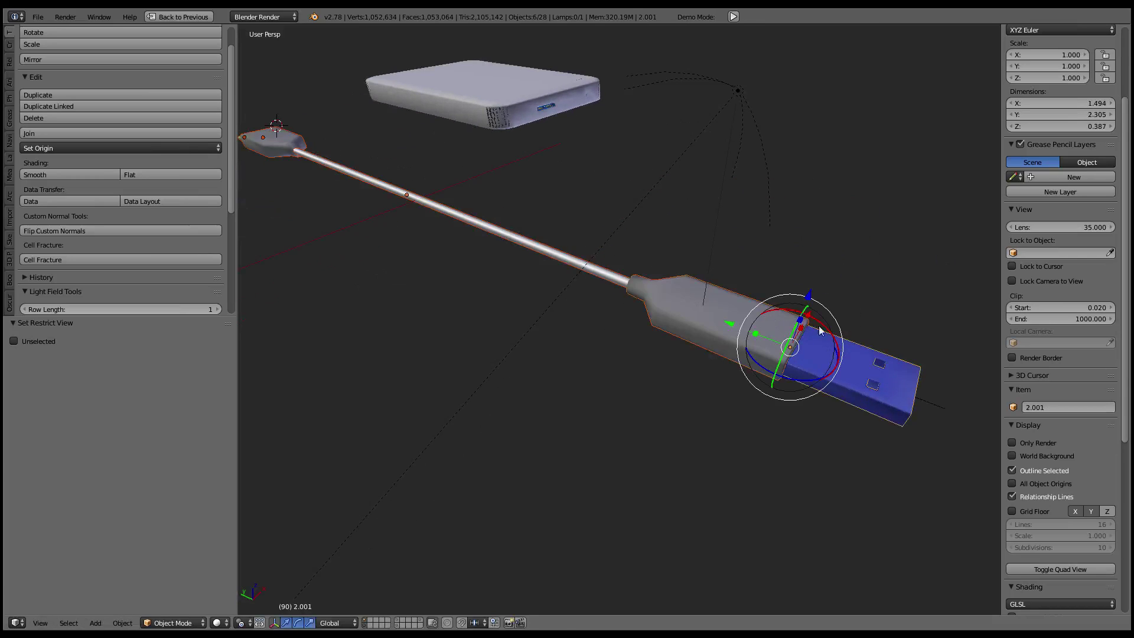
mouse_move(820, 331)
middle_mouse_down()
mouse_move(766, 259)
mouse_move(742, 279)
mouse_move(849, 361)
middle_mouse_up()
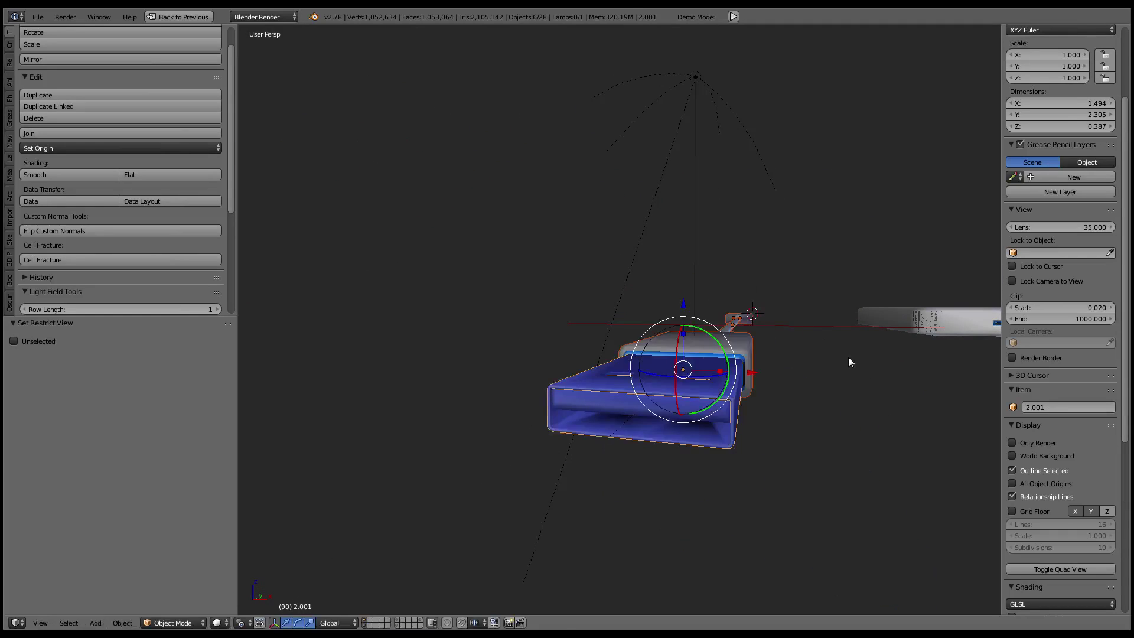
mouse_move(656, 423)
middle_mouse_down()
mouse_move(689, 370)
mouse_move(745, 389)
mouse_move(640, 397)
middle_mouse_up()
right_click(745, 390, "shift")
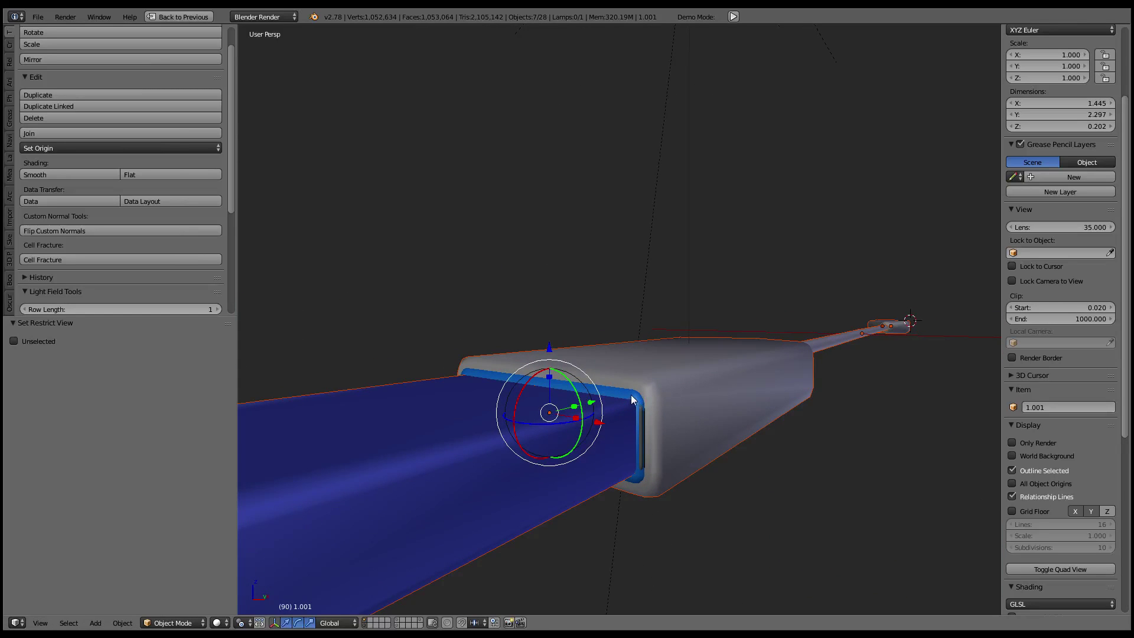
mouse_move(646, 352)
middle_mouse_down()
mouse_move(551, 282)
mouse_move(642, 218)
mouse_move(782, 335)
mouse_move(514, 331)
mouse_move(734, 274)
mouse_move(749, 226)
middle_mouse_up()
right_click(550, 283, "shift")
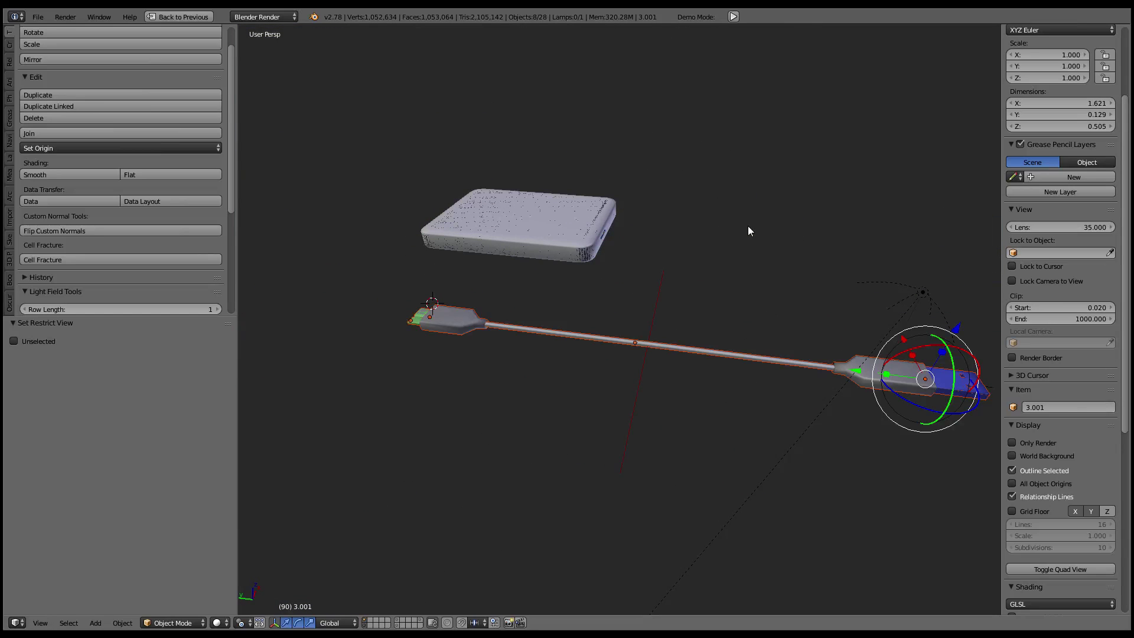
Clear the plug pieces' parent using Clear and Keep Transformation
key("alt+p")
left_click(726, 240)
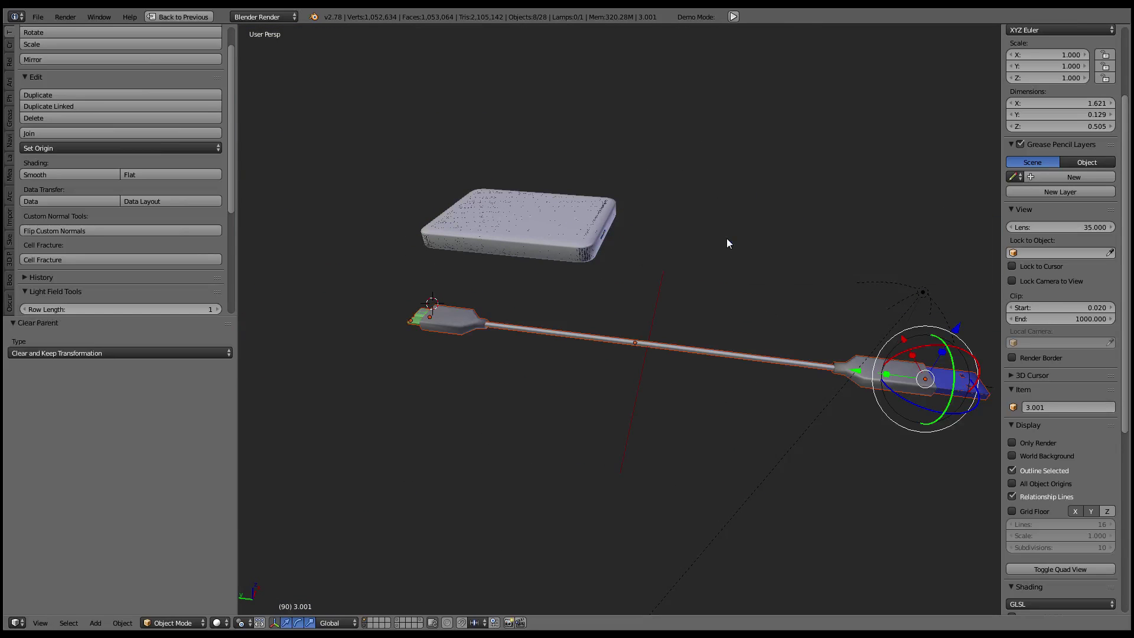
mouse_move(727, 239)
middle_mouse_down()
mouse_move(505, 326)
mouse_move(569, 307)
middle_mouse_up()
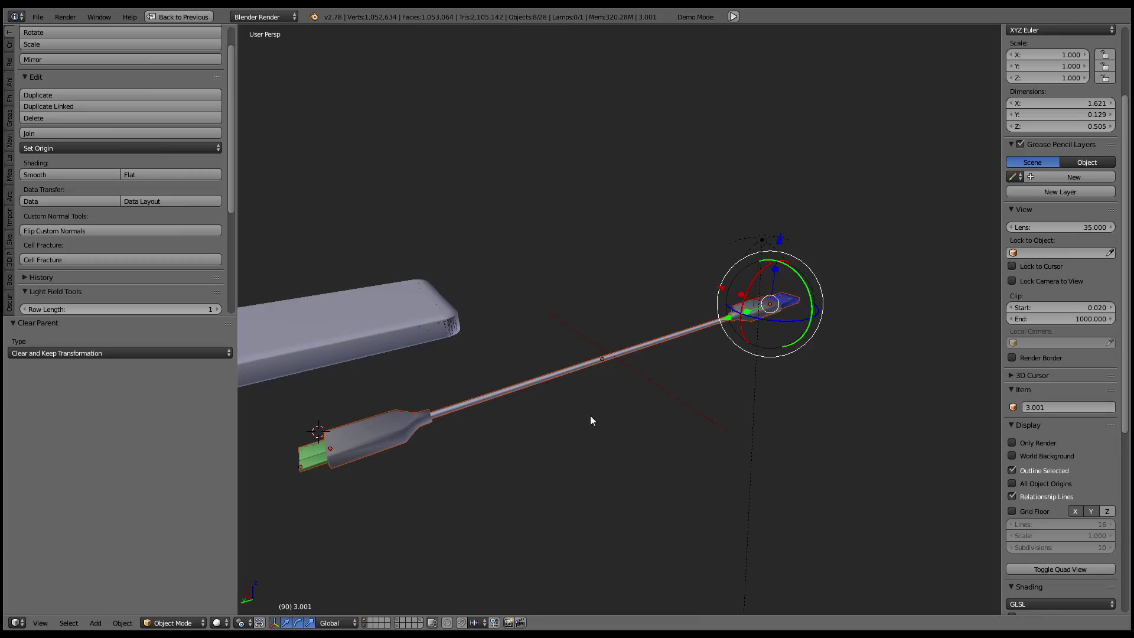
mouse_move(591, 420)
middle_mouse_down()
mouse_move(610, 298)
mouse_move(519, 342)
mouse_move(775, 313)
mouse_move(729, 386)
middle_mouse_up()
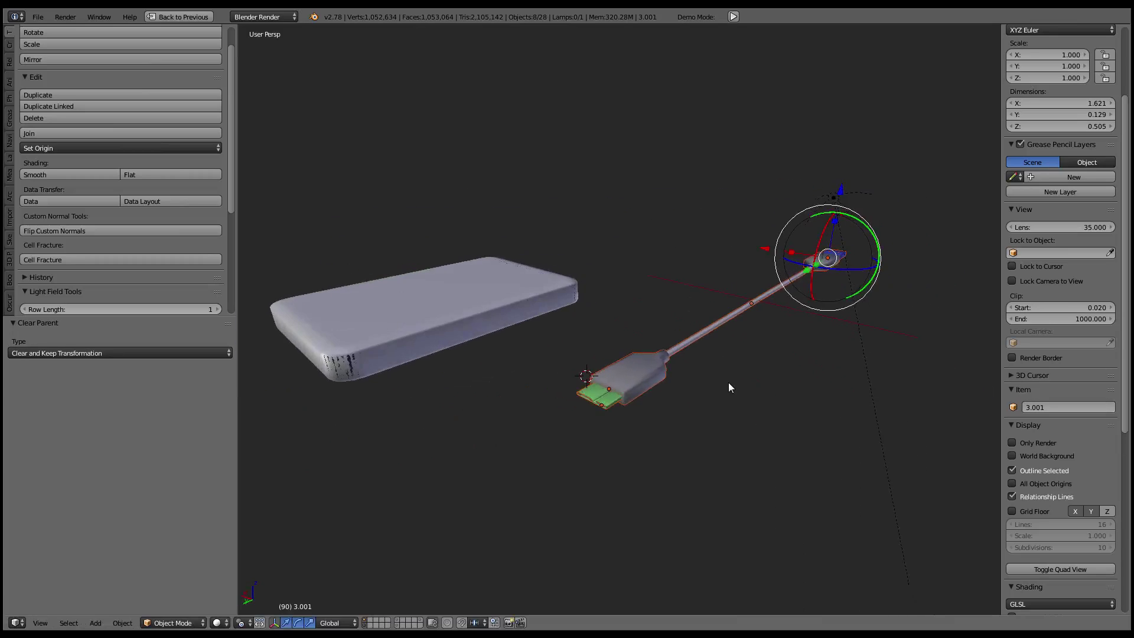
scroll(728, 387, "up", 3)
Reveal all hidden objects, then select the green plug plate, housing and plane piece
key("alt+h")
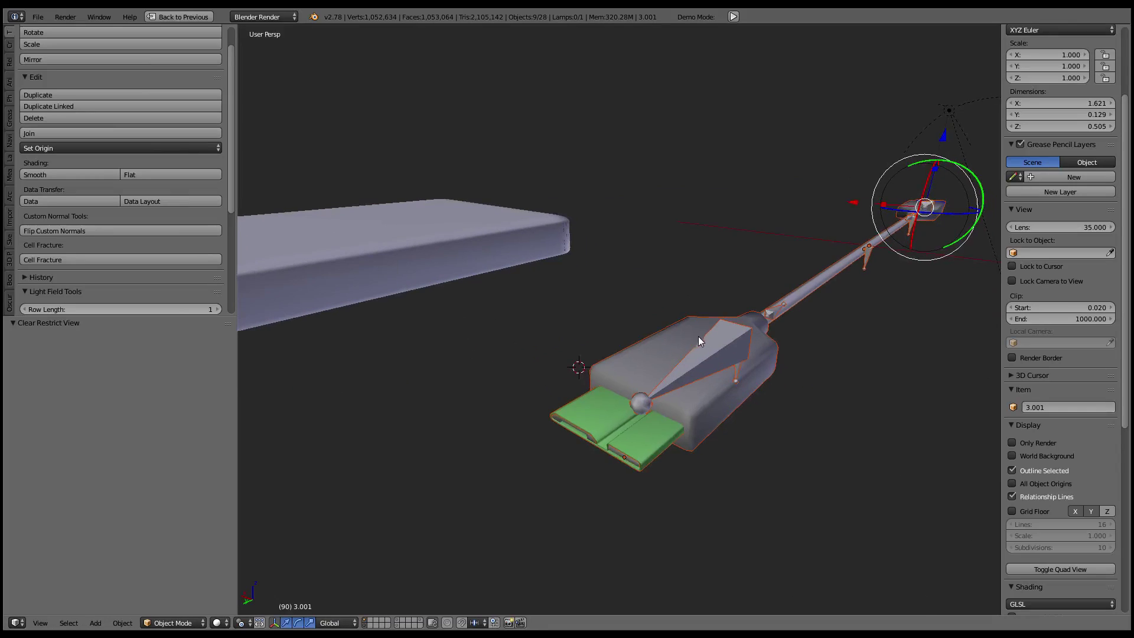
right_click(711, 358)
right_click(646, 440)
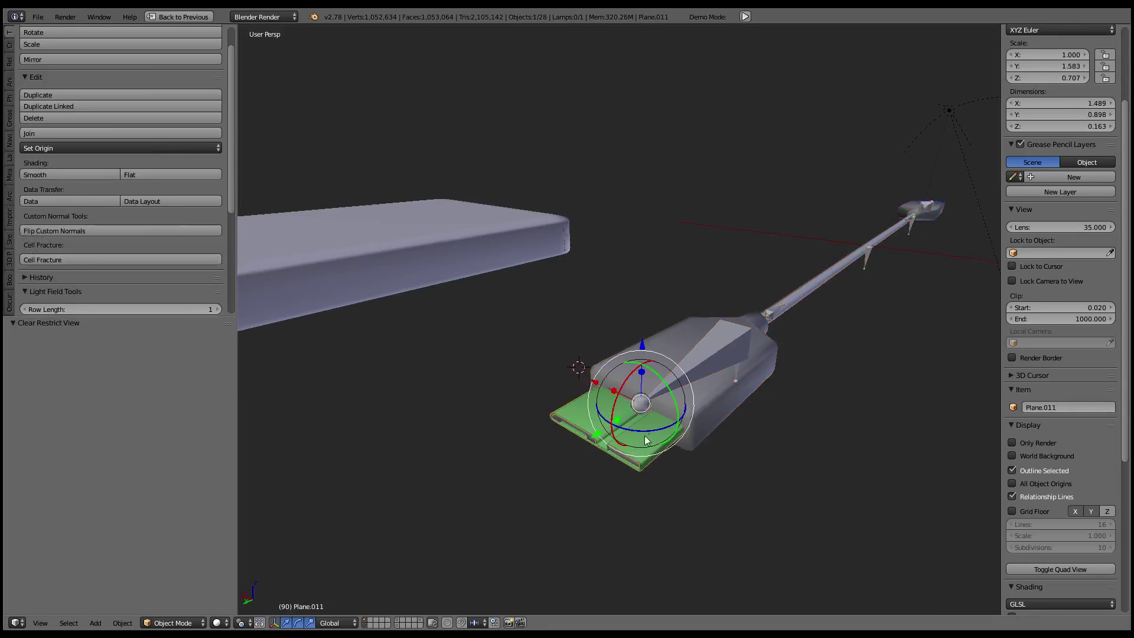
right_click(707, 414, "shift")
middle_click_drag(749, 334, 695, 384)
right_click(862, 384, "shift")
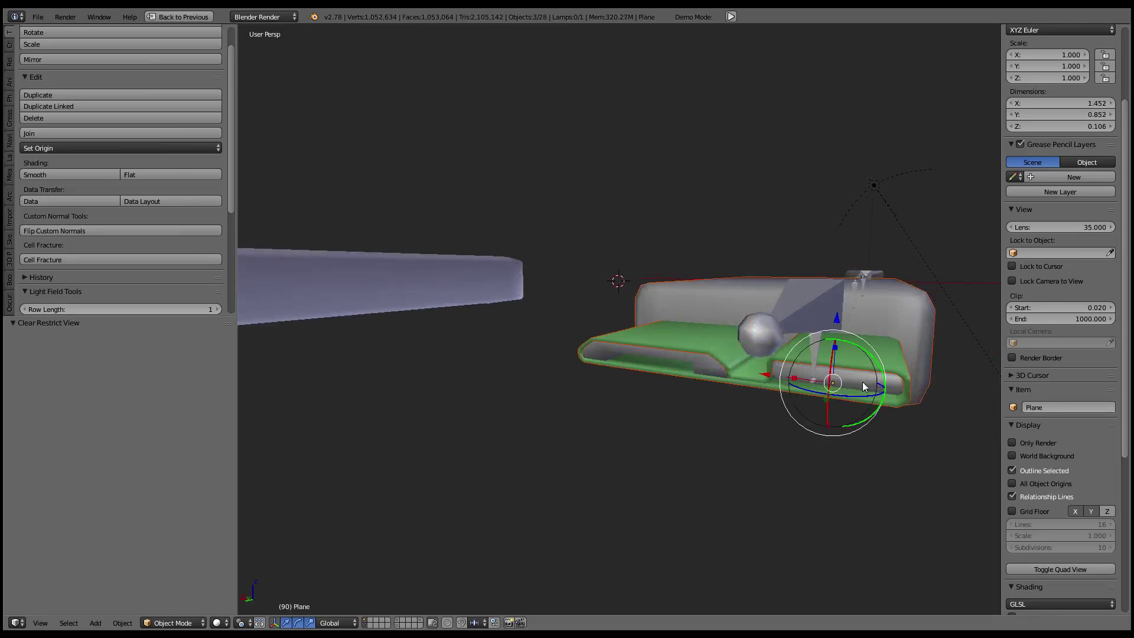
mouse_move(862, 381)
middle_mouse_down()
mouse_move(721, 290)
mouse_move(845, 434)
mouse_move(784, 348)
middle_mouse_up()
Select the armature, check Bone.001 in Pose Mode, and return to Object Mode
right_click(767, 359)
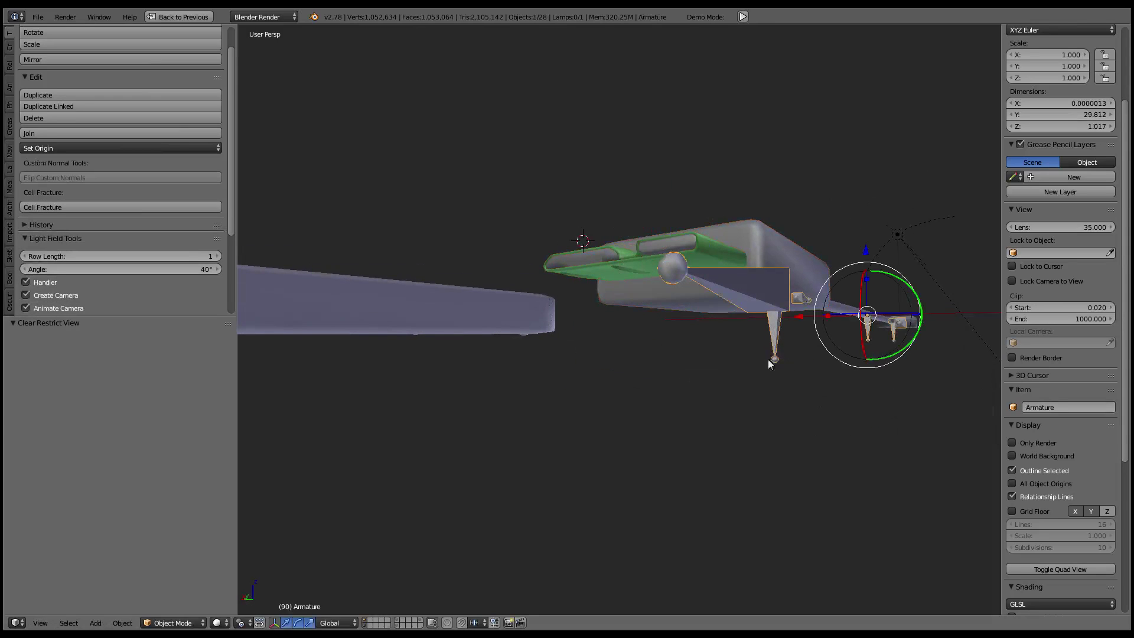
left_click(199, 623)
left_click(197, 583)
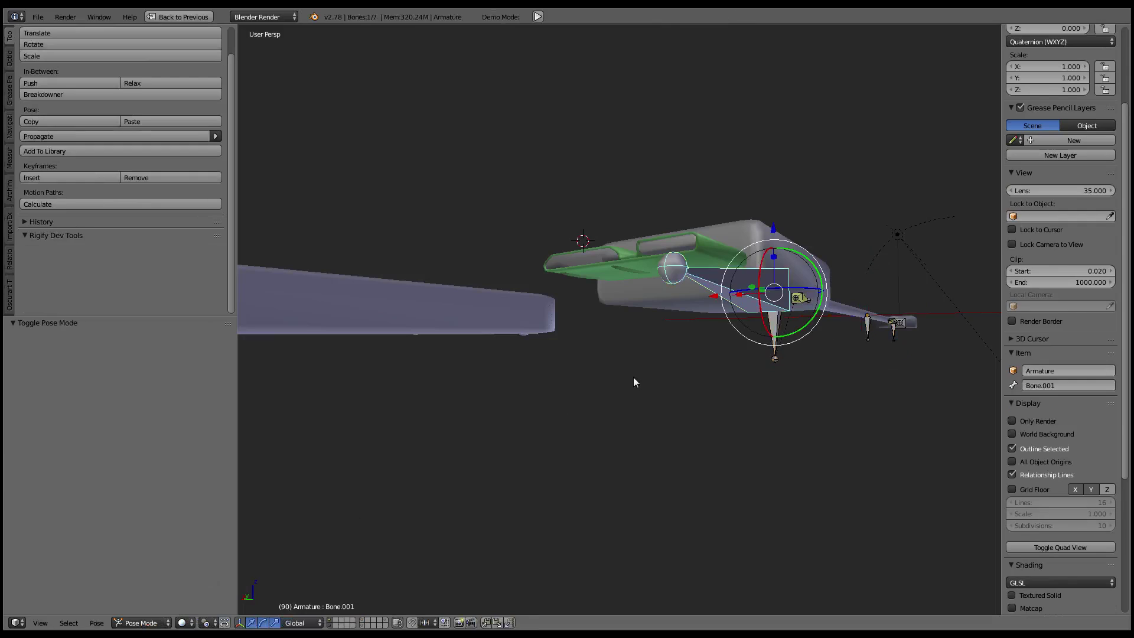
key("KP_Decimal")
key("g")
right_click(610, 346)
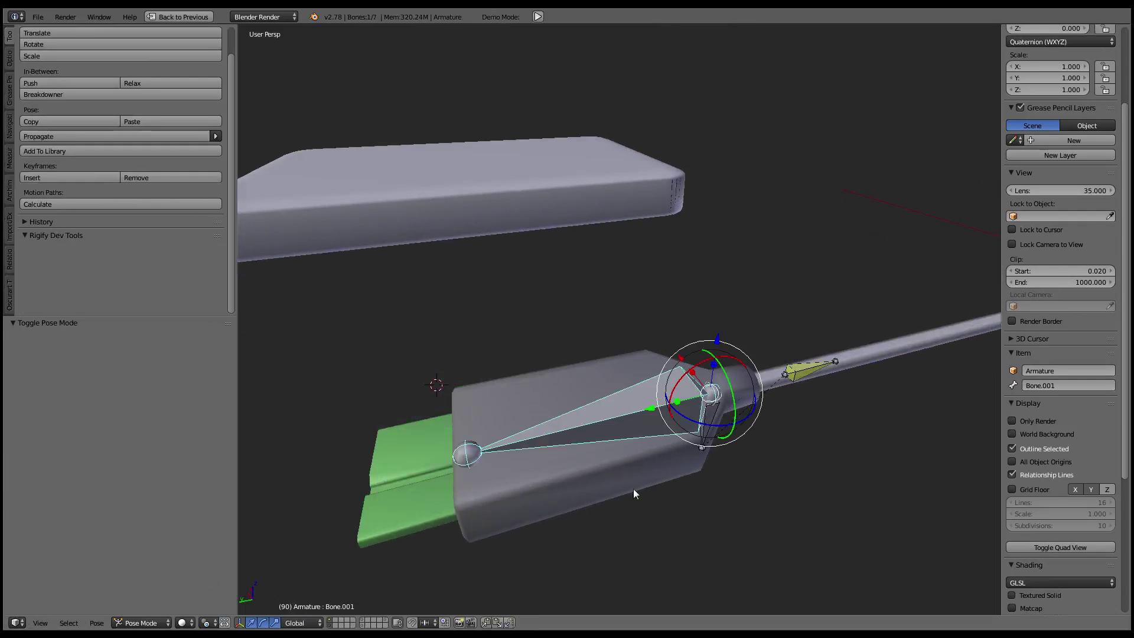
key("ctrl+Tab")
Select the green plate with the armature and pick Bone.001 in Pose Mode
mouse_move(430, 521)
middle_mouse_down()
mouse_move(464, 484)
mouse_move(596, 417)
middle_mouse_up()
right_click(596, 417, "shift")
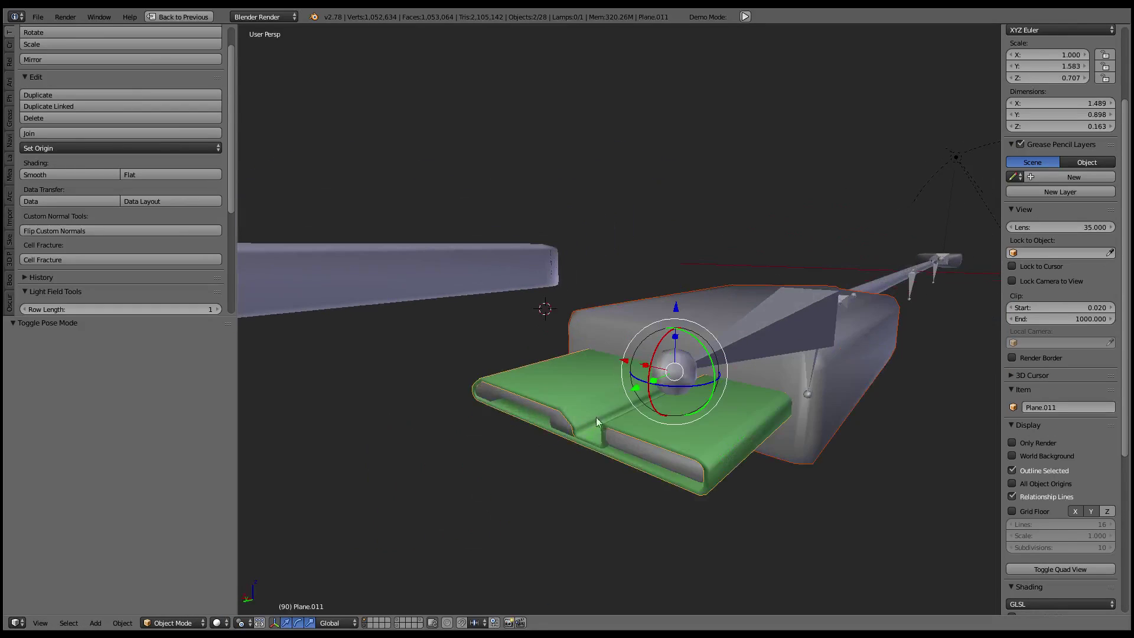
key("r")
left_click(660, 407)
scroll(661, 443, "down", 3)
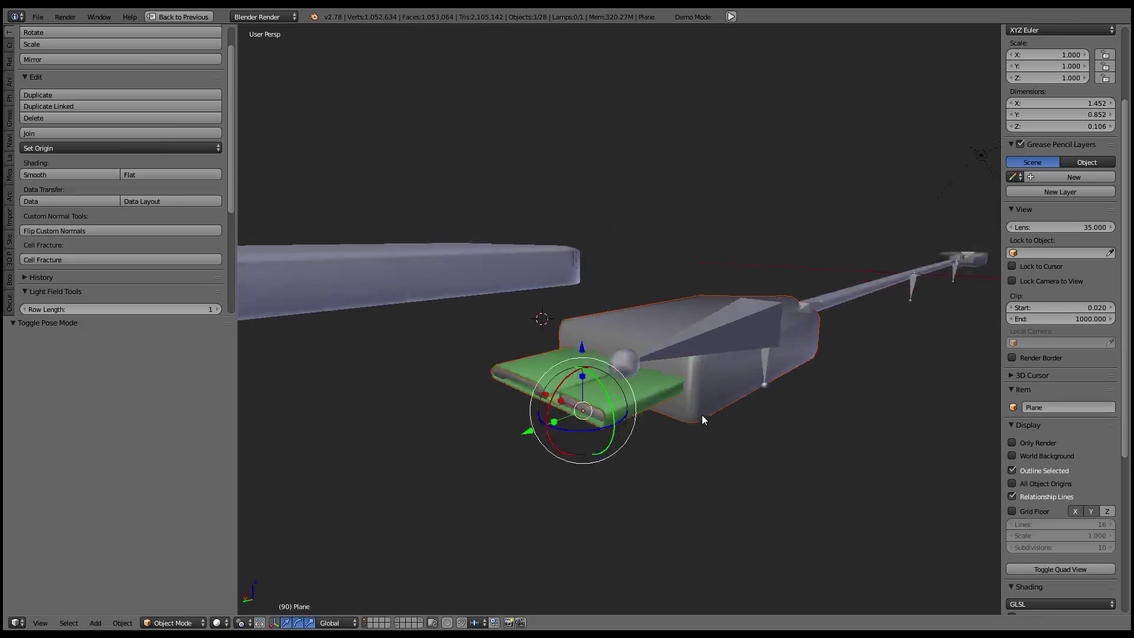
middle_click_drag(701, 415, 699, 345)
right_click(699, 347)
key("ctrl+Tab")
Parent the green-tipped plug mesh to Bone.001 with Bone parenting and test-rotate it
key("ctrl+p")
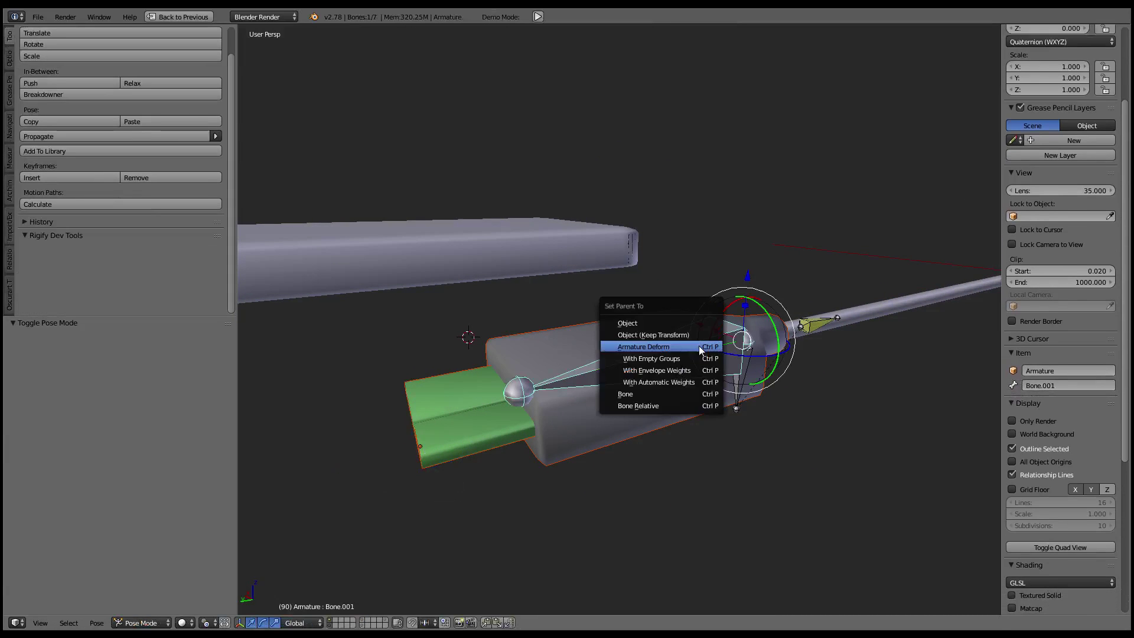
left_click(671, 395)
key("r")
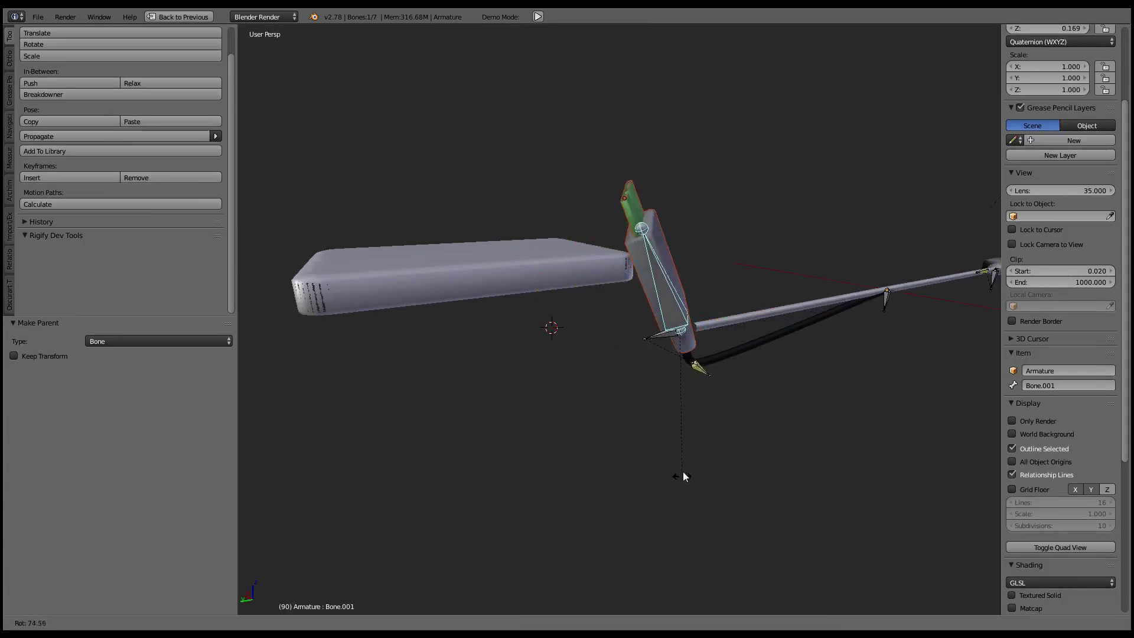
key("Escape")
mouse_move(724, 420)
middle_mouse_down()
mouse_move(588, 424)
mouse_move(470, 403)
mouse_move(772, 382)
mouse_move(748, 386)
middle_mouse_up()
In Object Mode, select plug handle 4.001 and part 2.001
scroll(746, 381, "up", 1)
key("ctrl+Tab")
right_click(781, 410)
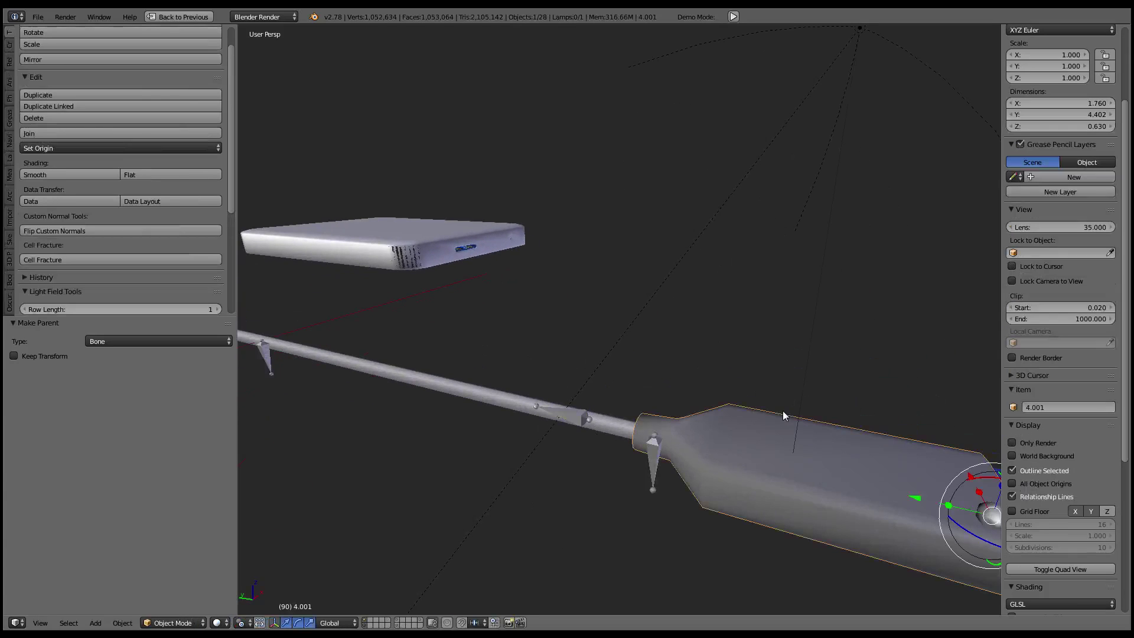
mouse_move(805, 436)
middle_mouse_down()
mouse_move(710, 405)
mouse_move(812, 469)
mouse_move(636, 467)
mouse_move(728, 426)
middle_mouse_up()
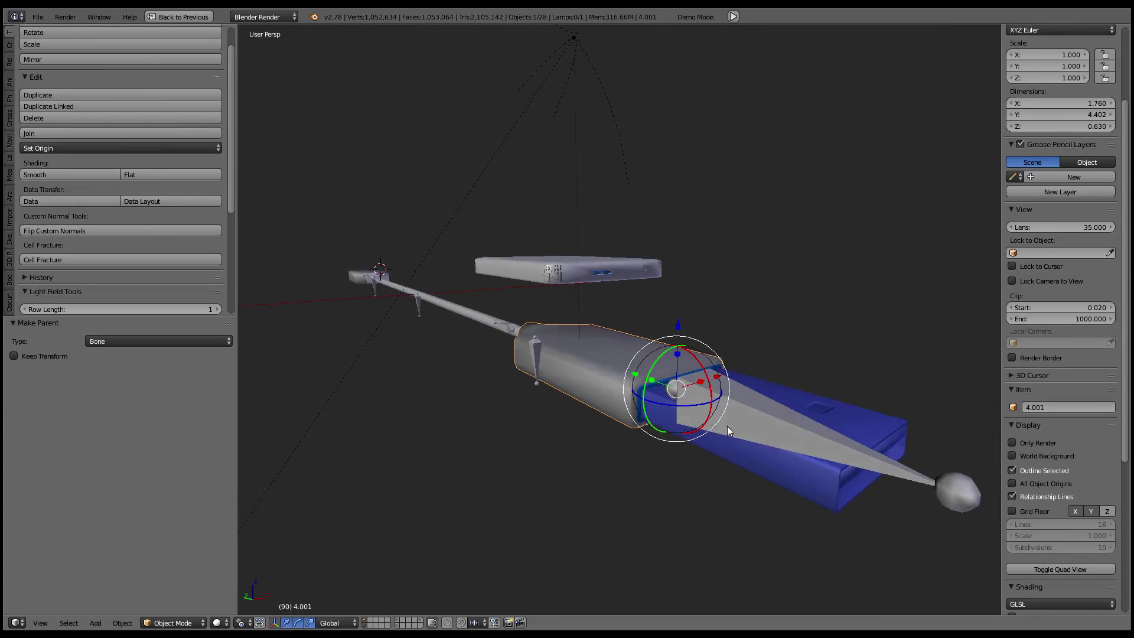
right_click(760, 475, "shift")
key("g")
right_click(617, 415)
scroll(680, 440, "up", 2)
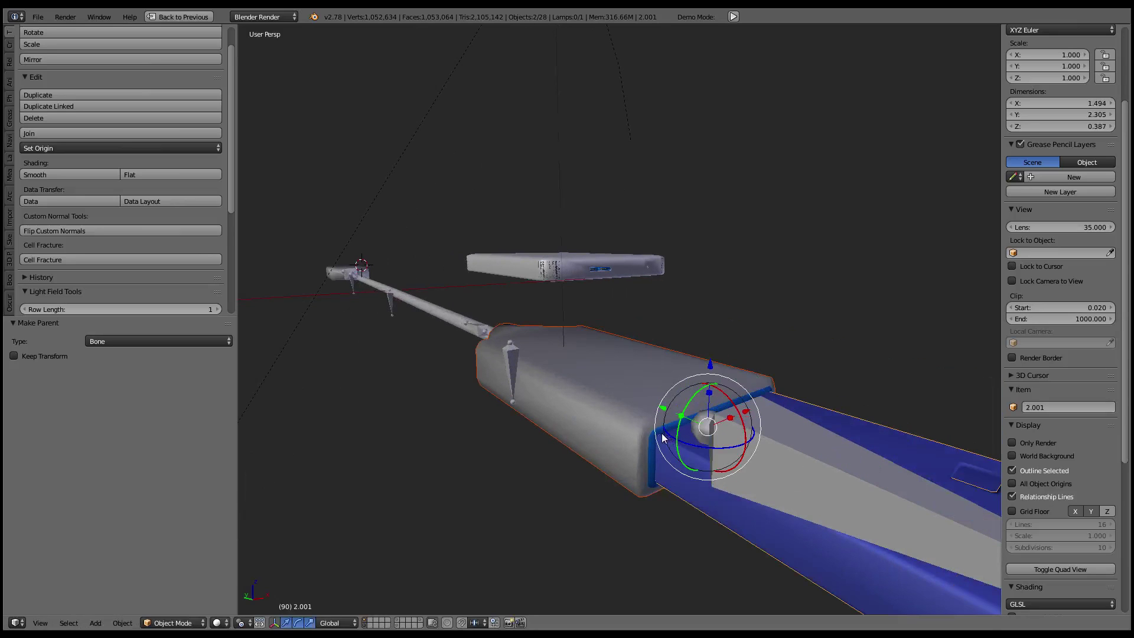
Add blue blade 3.001 and part 1.001 to the selection
right_click(769, 380, "shift")
middle_click_drag(769, 380, 818, 416)
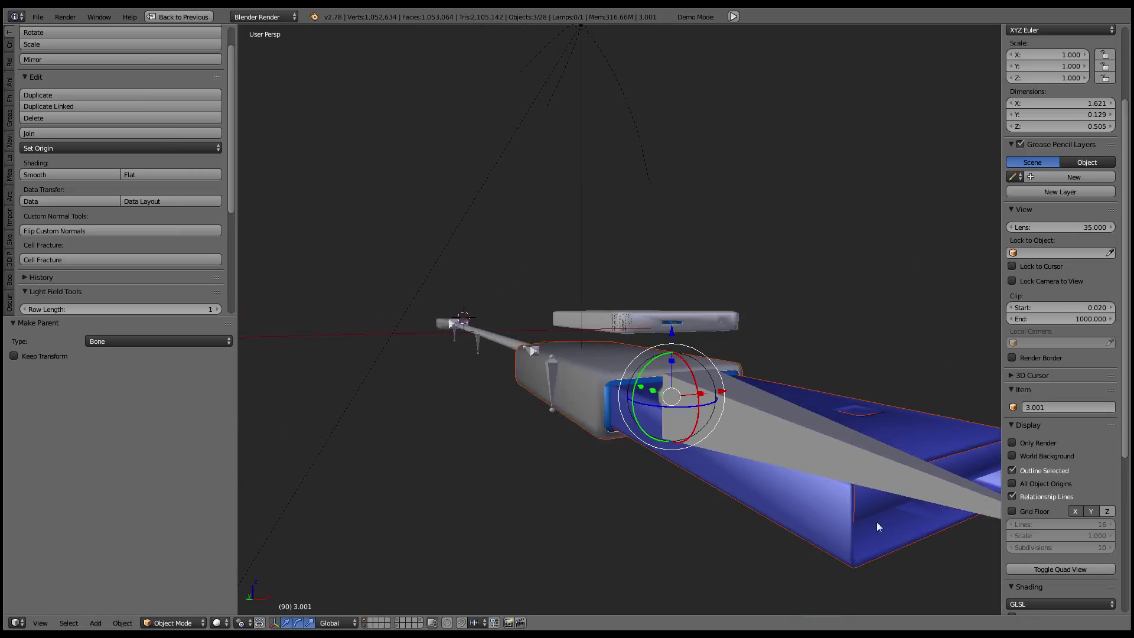
middle_click_drag(868, 509, 859, 500)
key("g")
key("Escape")
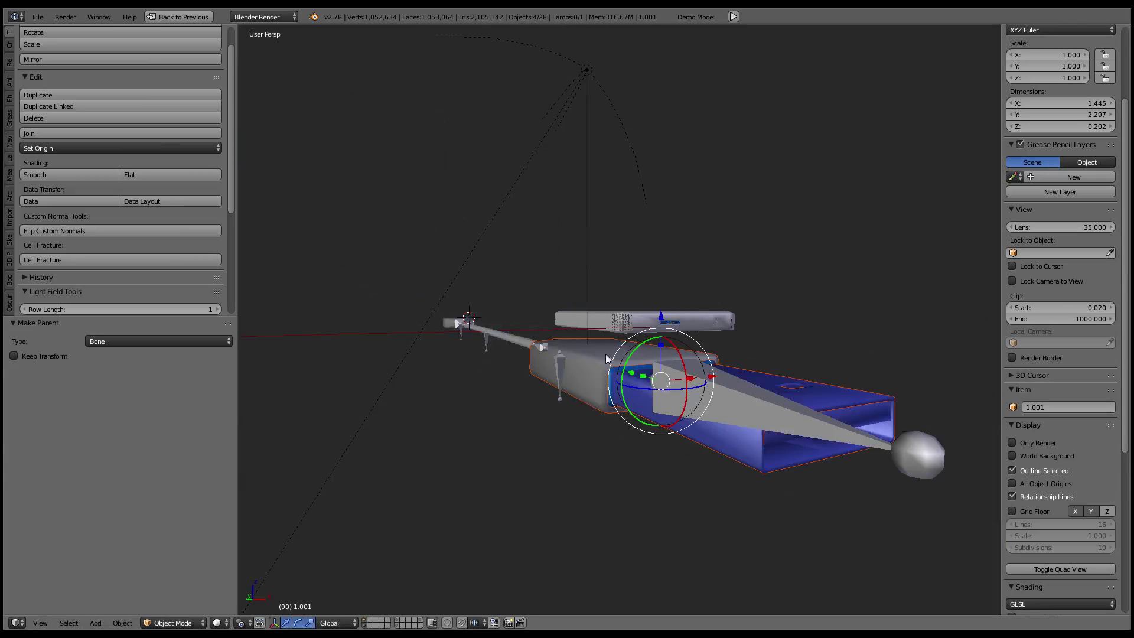
right_click(819, 368, "shift")
scroll(818, 367, "up", 2)
Parent the selected parts to the bone, then test-rotate and move it
key("ctrl+Tab")
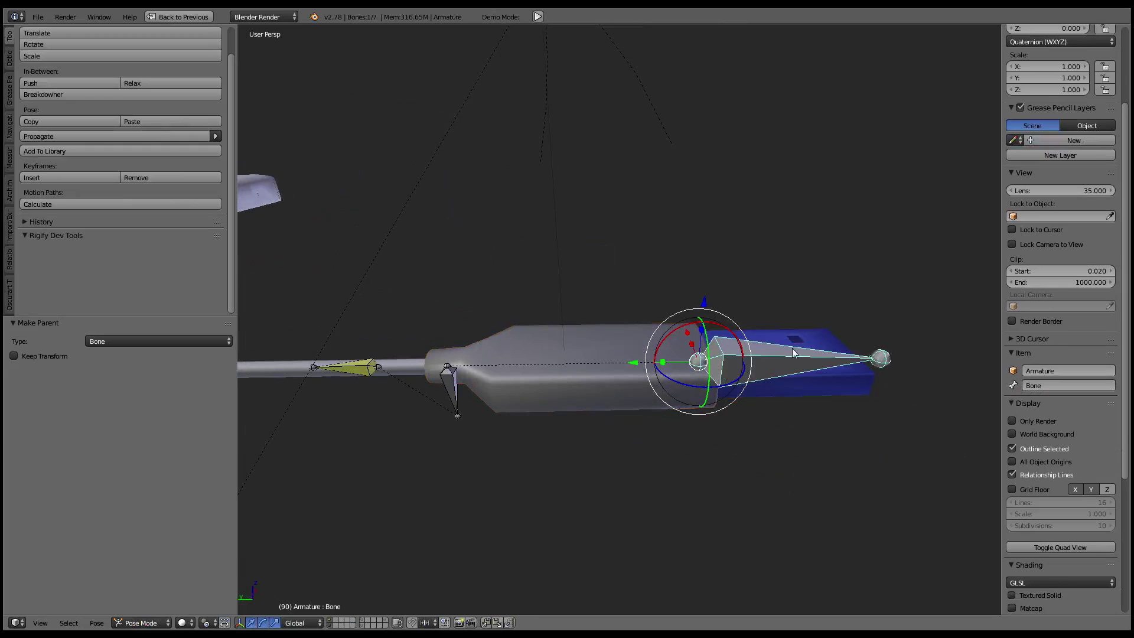
key("ctrl+p")
left_click(792, 348)
key("r")
key("Escape")
key("r")
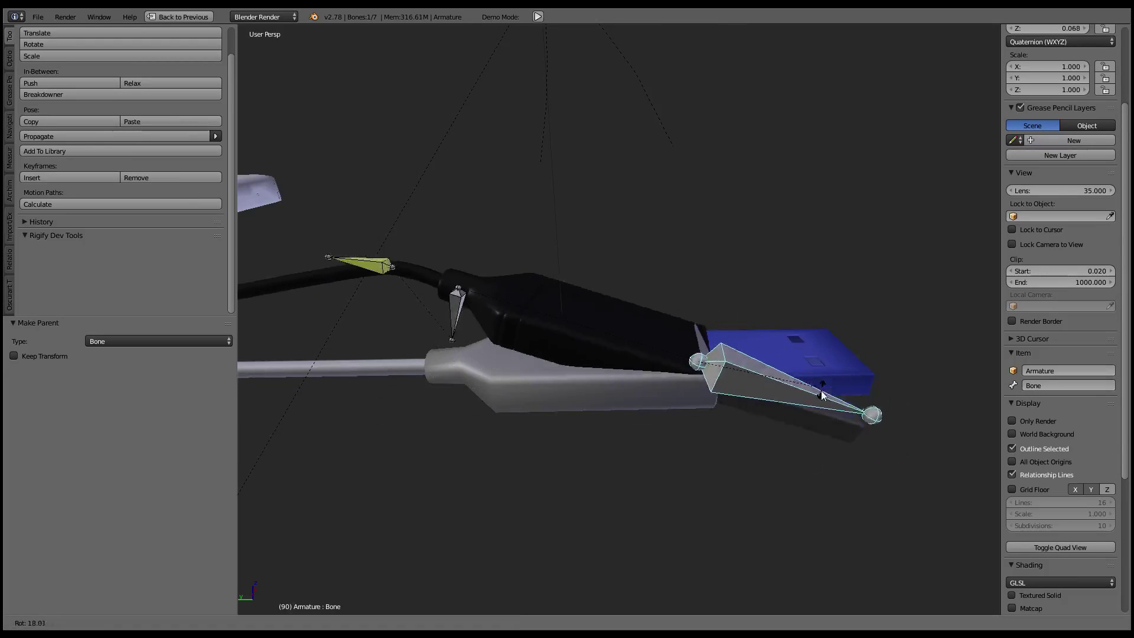
left_click(799, 431)
mouse_move(791, 413)
middle_mouse_down()
mouse_move(772, 336)
mouse_move(461, 237)
middle_mouse_up()
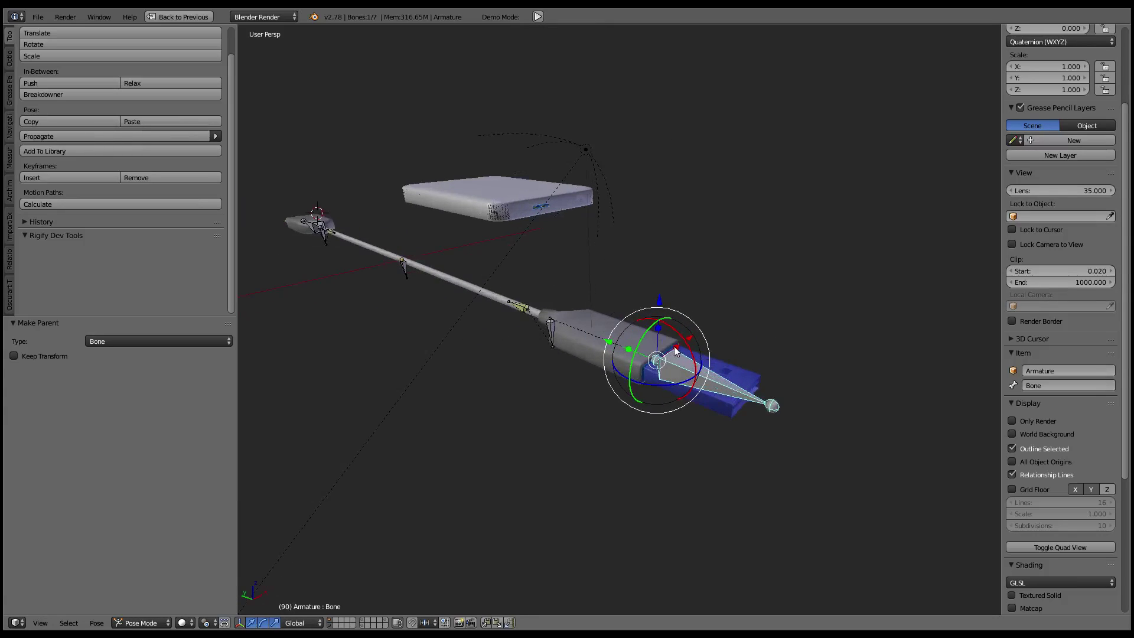
key("g")
left_click(705, 203)
scroll(705, 204, "up", 3)
key("ctrl+Tab")
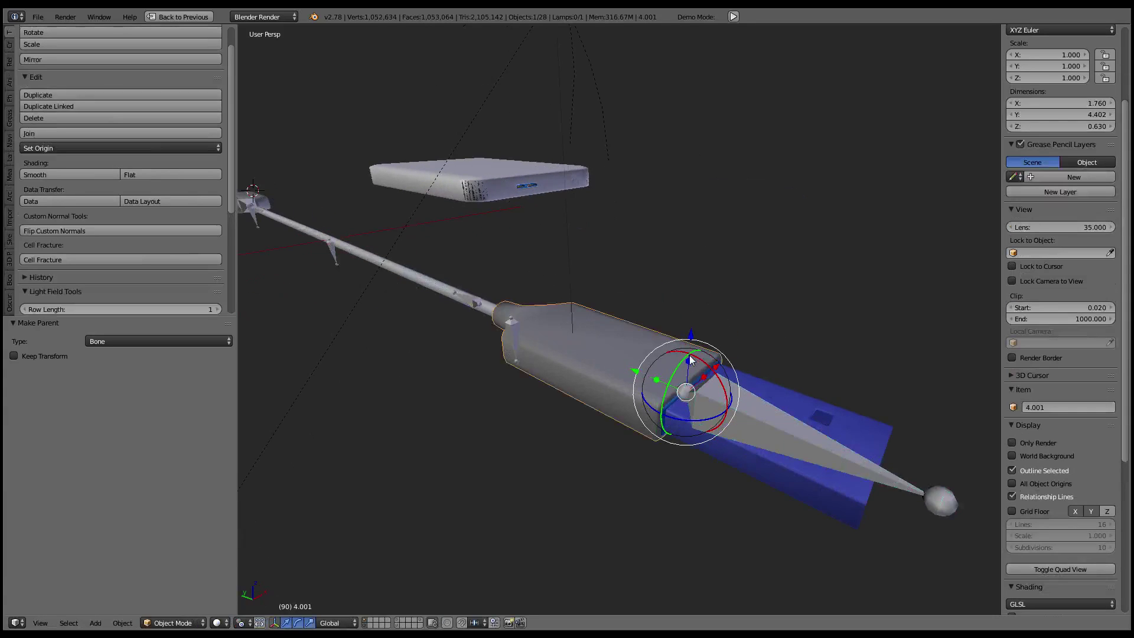
Reselect plug parts 4.001, 2.001, 3.001 and 1.001 together
right_click(689, 355)
right_click(809, 385, "shift")
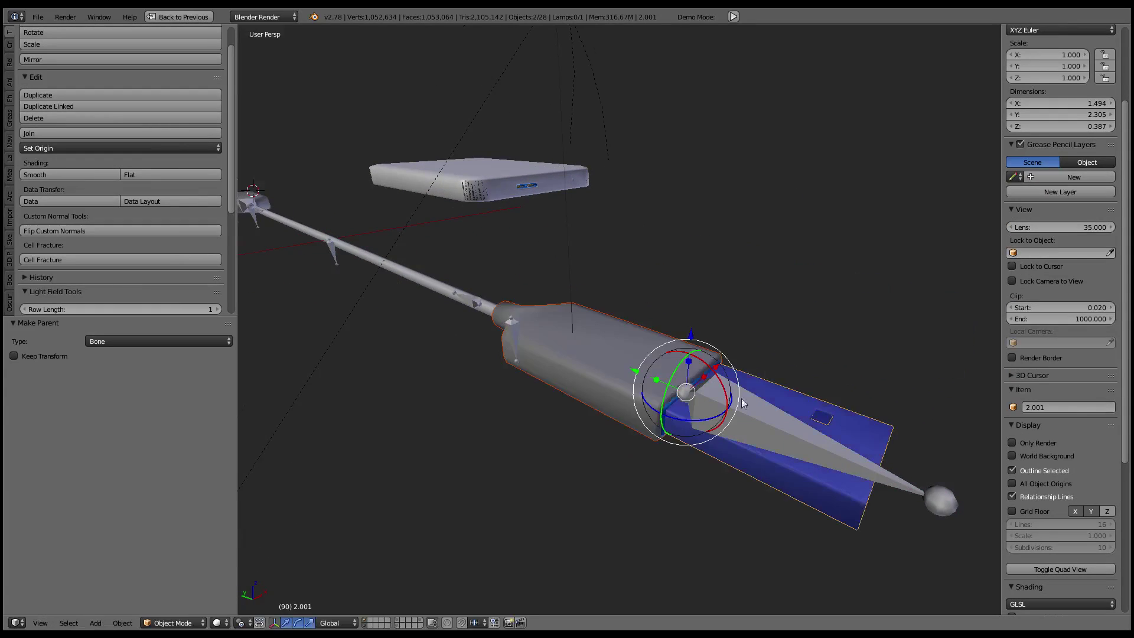
scroll(733, 548, "up", 3)
middle_click_drag(734, 544, 679, 473)
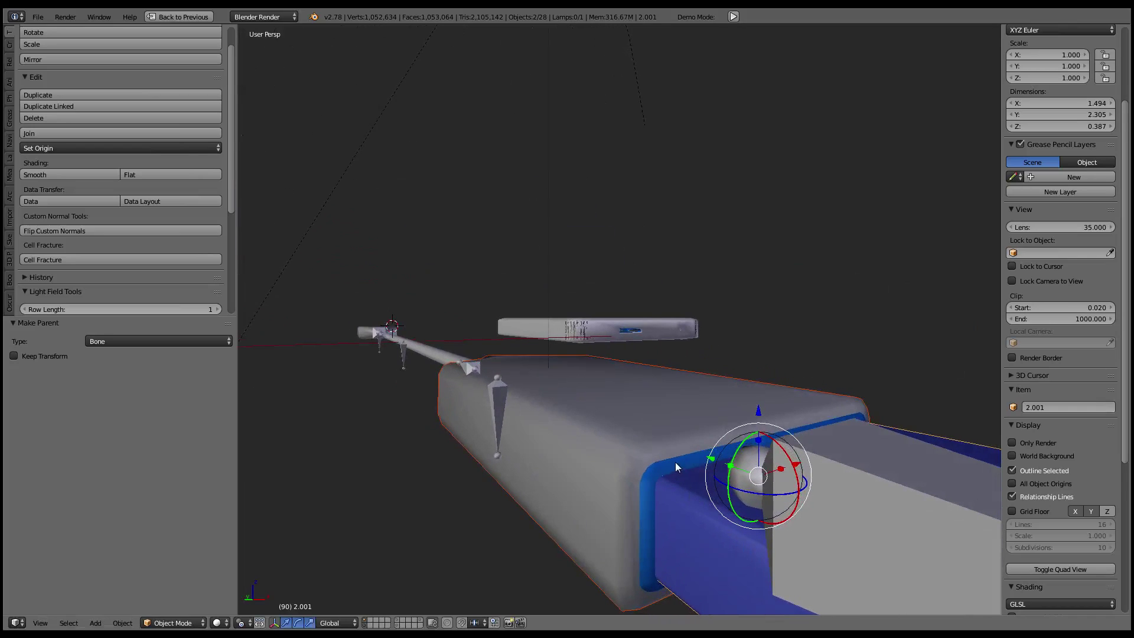
right_click(705, 355, "shift")
mouse_move(688, 342)
middle_mouse_down()
mouse_move(675, 327)
mouse_move(634, 340)
middle_mouse_up()
right_click(538, 467, "shift")
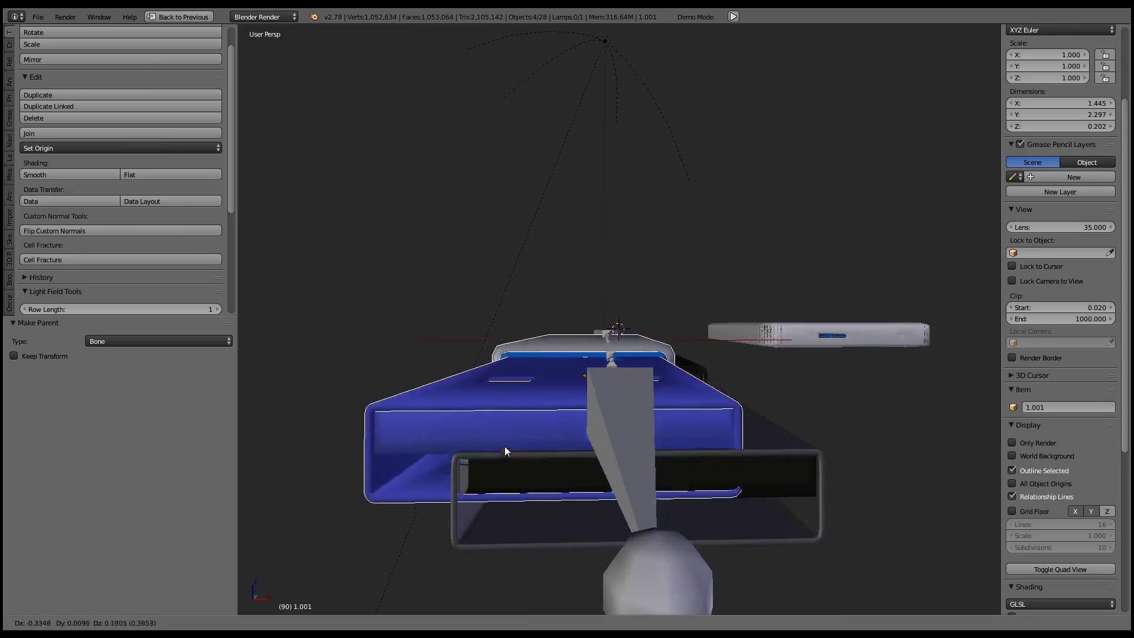
middle_click_drag(504, 445, 793, 452)
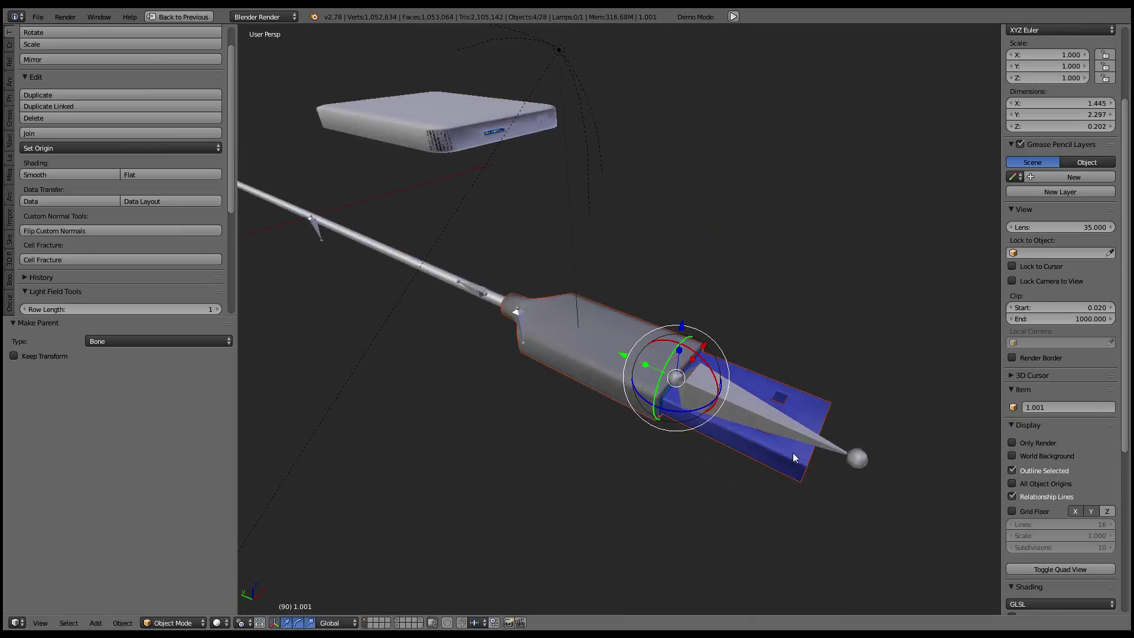
Bone-parent the four plug parts to the bone named Bone and test-rotate it
right_click(831, 444, "shift")
key("ctrl+Tab")
key("ctrl+p")
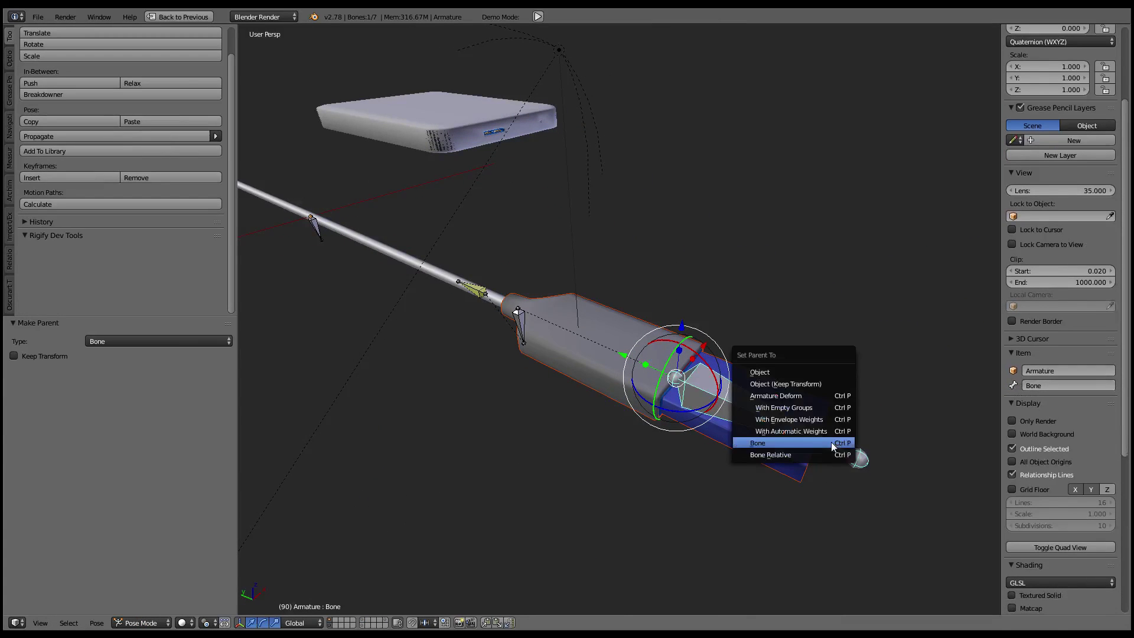
left_click(830, 441)
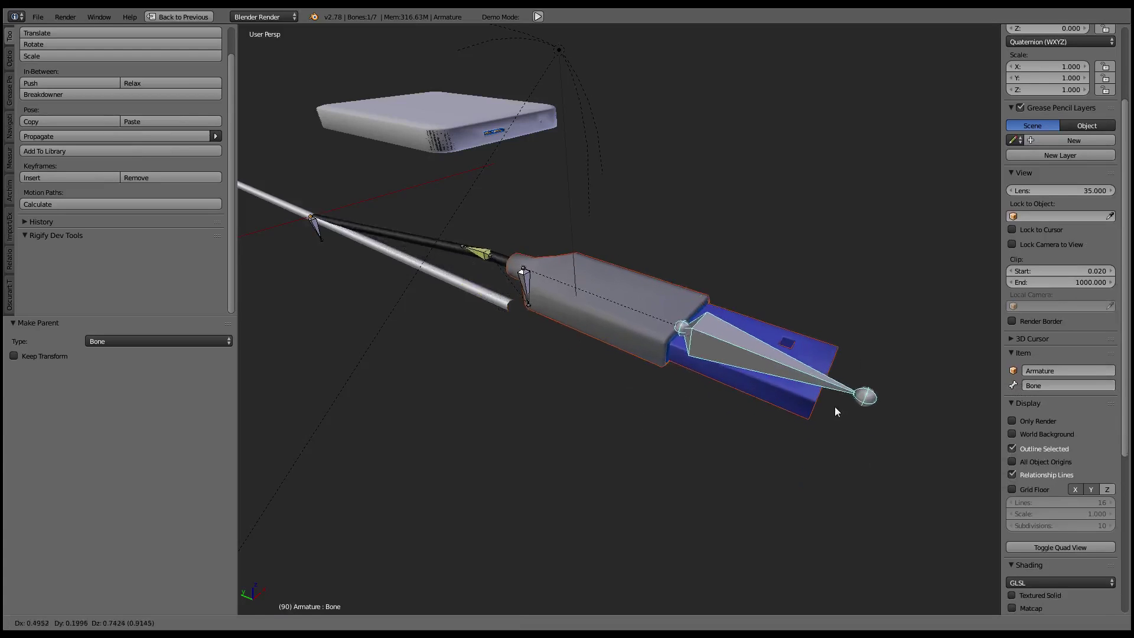
key("r")
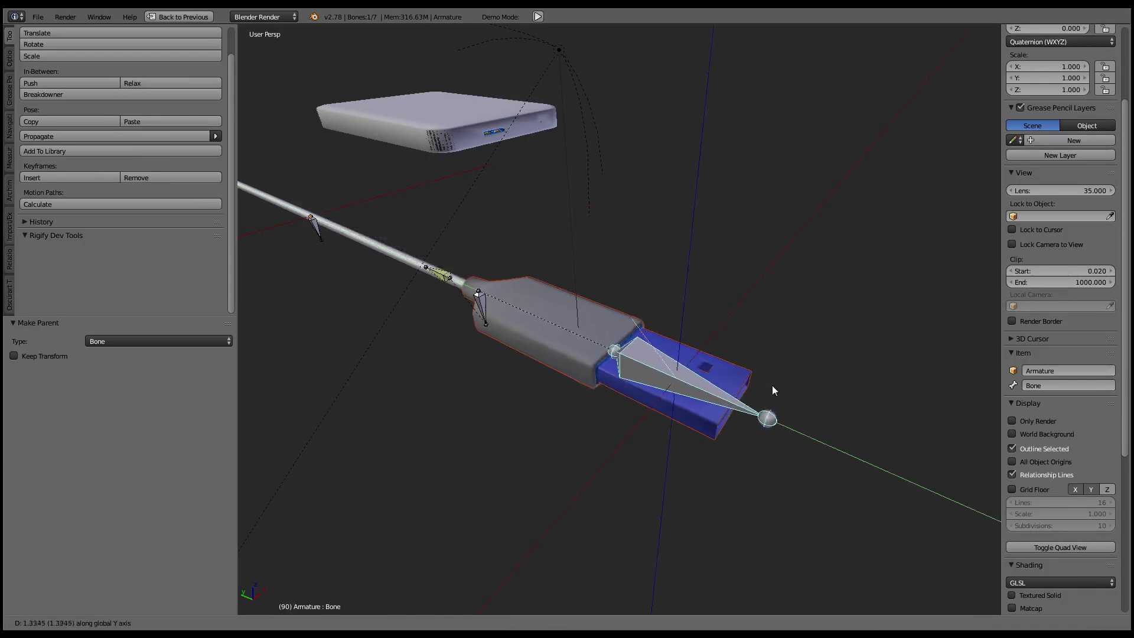
key("Escape")
key("r")
key("Escape")
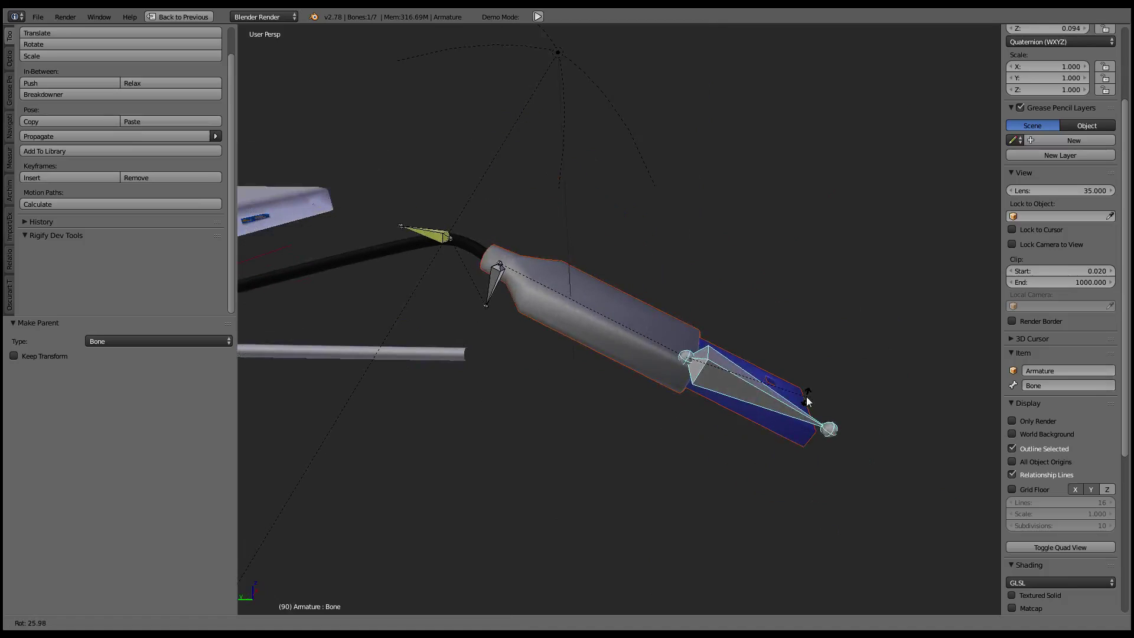
Test-move the bone to confirm the plug follows, then return to Object Mode
mouse_move(792, 441)
middle_mouse_down()
mouse_move(688, 417)
mouse_move(690, 335)
middle_mouse_up()
key("g")
key("Escape")
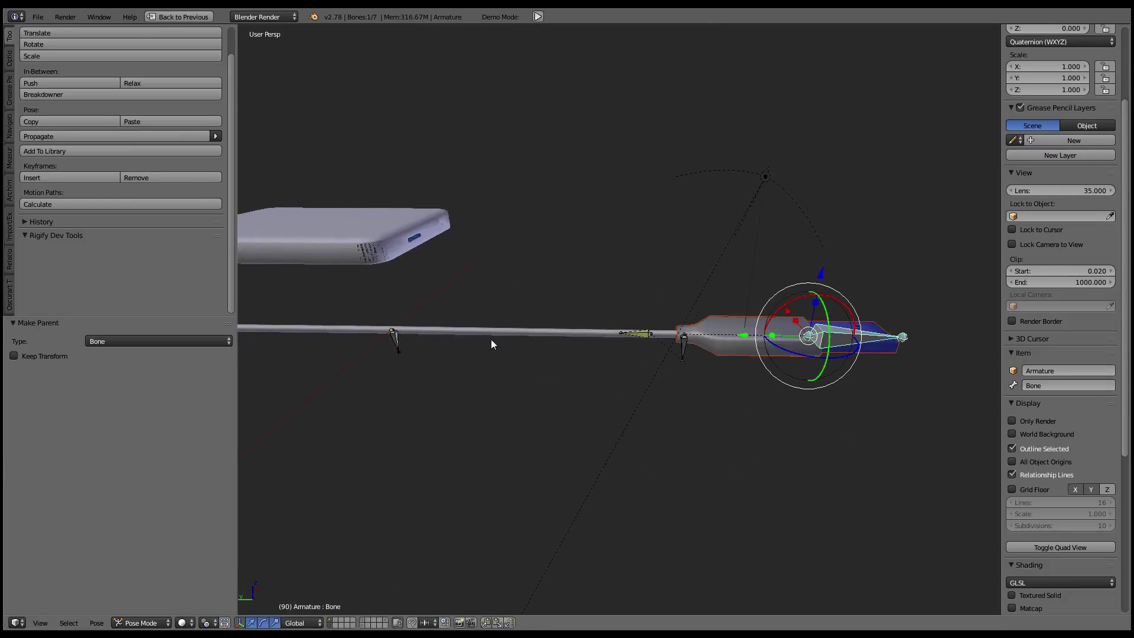
middle_click_drag(490, 339, 529, 380)
key("g")
key("Escape")
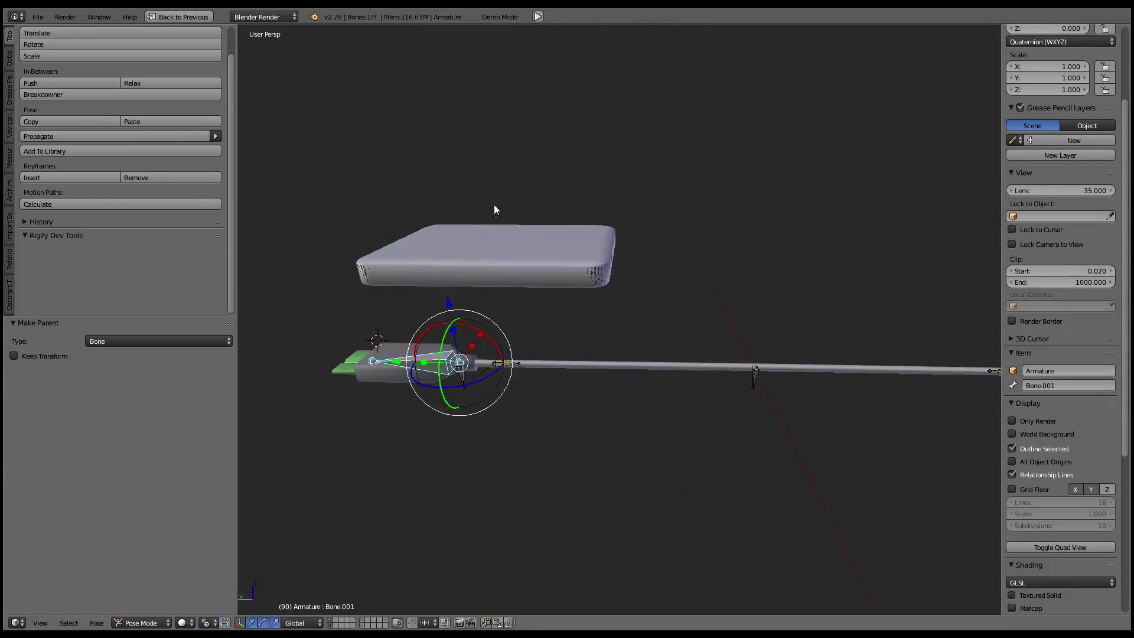
key("ctrl+Tab")
right_click(797, 378)
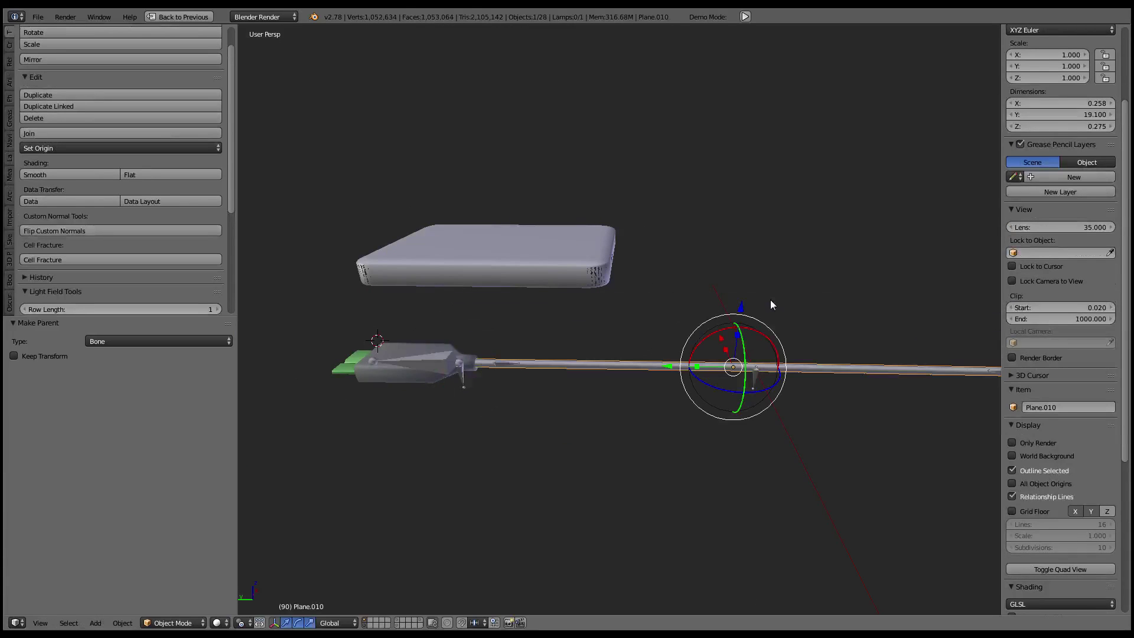
Hide the light outer casing Plane.005 so the dark body underneath shows
mouse_move(771, 302)
middle_mouse_down()
mouse_move(822, 309)
mouse_move(855, 253)
mouse_move(782, 364)
middle_mouse_up()
mouse_move(546, 291)
middle_mouse_down()
mouse_move(557, 308)
mouse_move(647, 251)
mouse_move(618, 269)
mouse_move(577, 346)
mouse_move(547, 362)
middle_mouse_up()
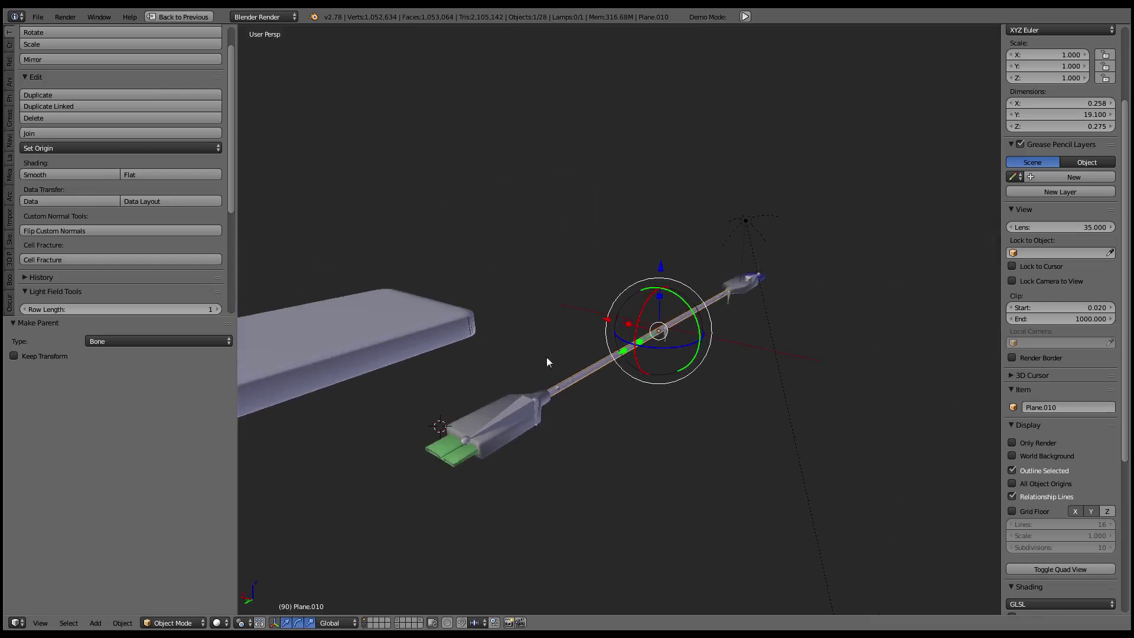
middle_click_drag(520, 408, 489, 299)
right_click(489, 299)
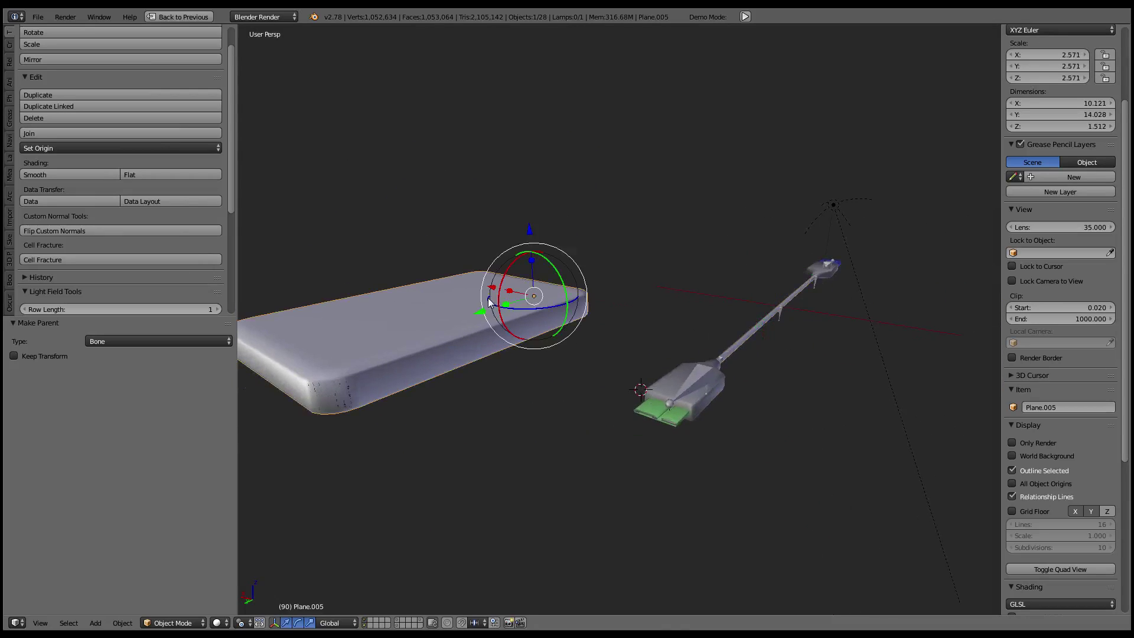
mouse_move(676, 291)
middle_mouse_down()
mouse_move(652, 253)
mouse_move(498, 231)
mouse_move(495, 204)
mouse_move(566, 302)
middle_mouse_up()
key("Tab")
key("Tab")
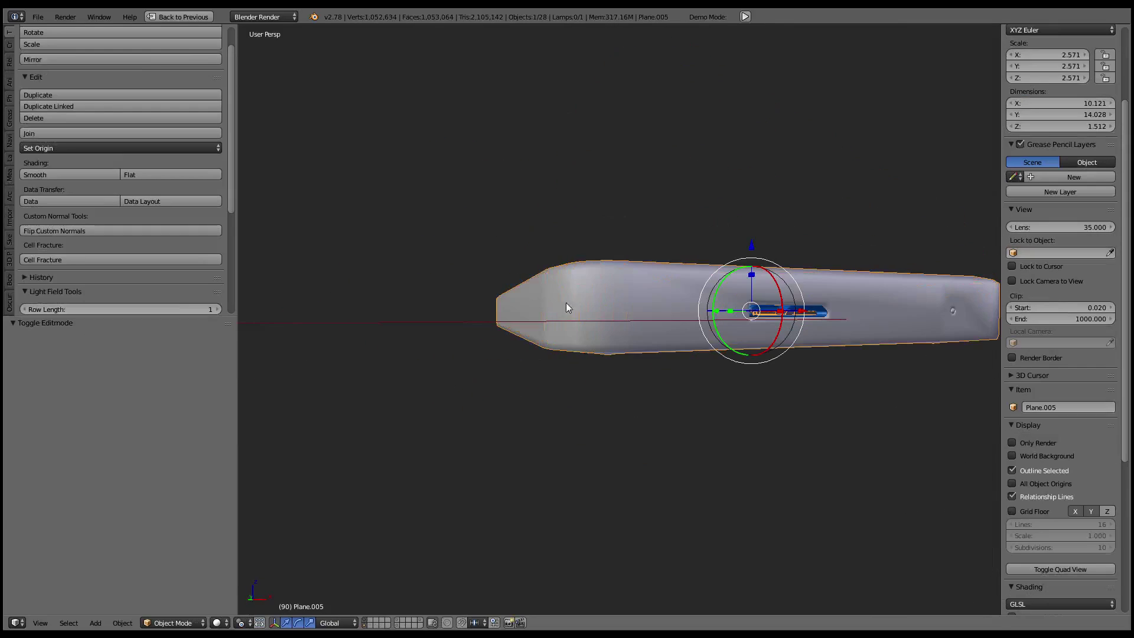
key("g")
right_click(614, 411)
mouse_move(614, 411)
middle_mouse_down()
mouse_move(616, 309)
mouse_move(555, 279)
mouse_move(582, 241)
mouse_move(621, 299)
middle_mouse_up()
key("h")
Select the dark phone body Plane.012 and save the file
right_click(599, 245)
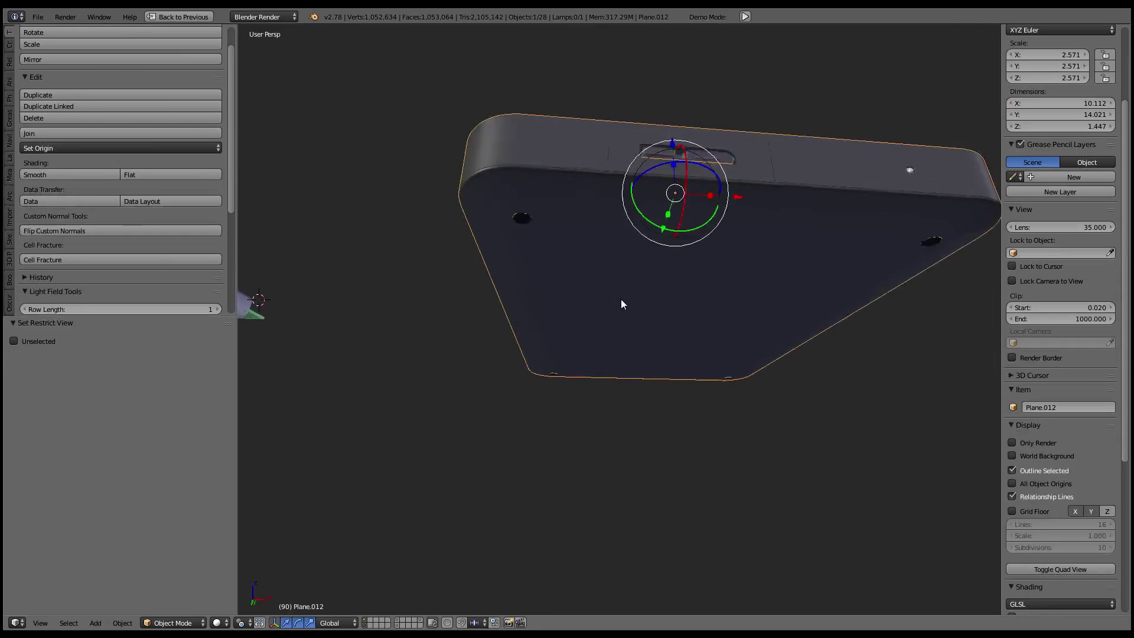
scroll(621, 299, "up", 3)
left_click(31, 17)
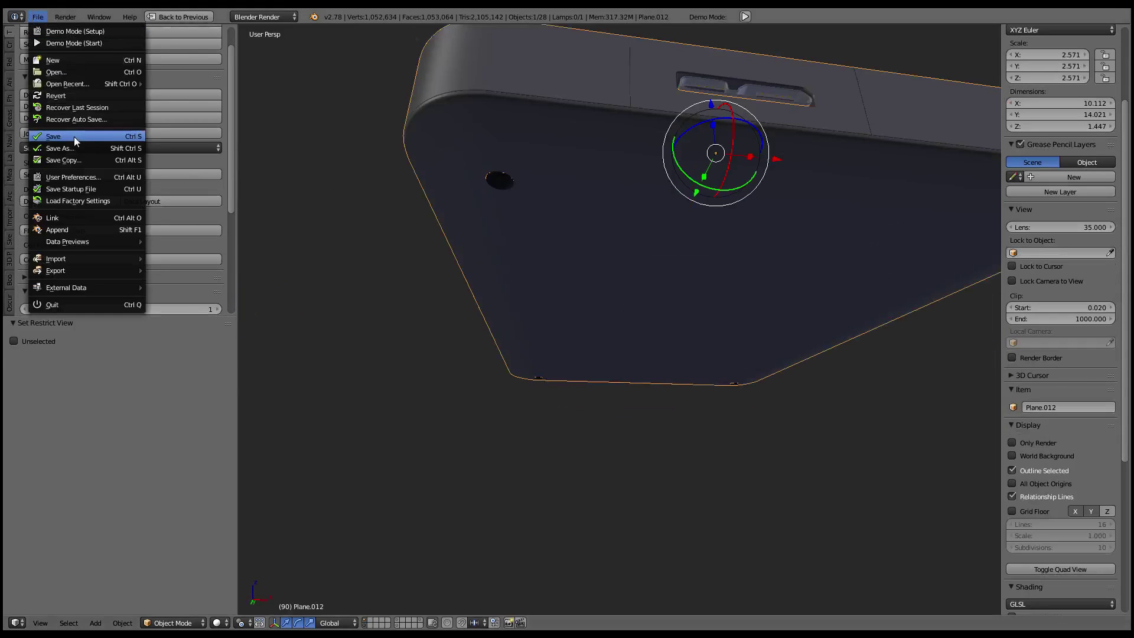
scroll(585, 210, "down", 3)
Orbit and zoom around the device to inspect the port from a corner and from below
mouse_move(585, 210)
middle_mouse_down()
mouse_move(551, 232)
mouse_move(626, 224)
mouse_move(696, 251)
mouse_move(704, 323)
mouse_move(675, 332)
middle_mouse_up()
scroll(540, 238, "up", 4)
scroll(696, 251, "up", 2)
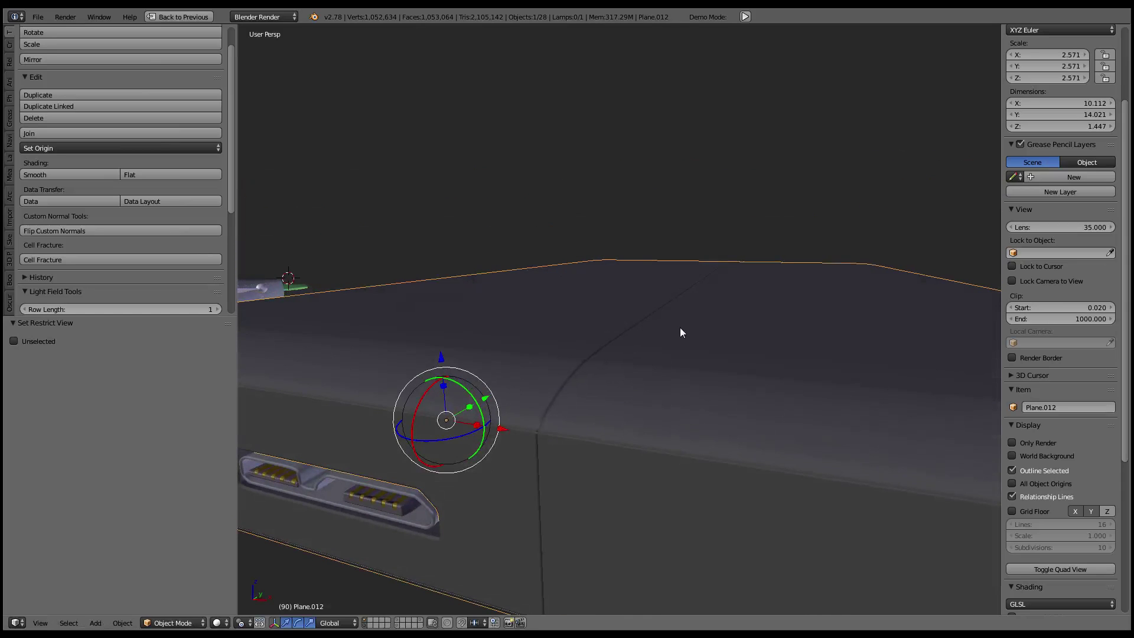
scroll(679, 329, "down", 3)
mouse_move(712, 293)
middle_mouse_down()
mouse_move(593, 271)
mouse_move(667, 335)
middle_mouse_up()
scroll(614, 275, "up", 3)
scroll(593, 271, "up", 3)
scroll(677, 335, "up", 1)
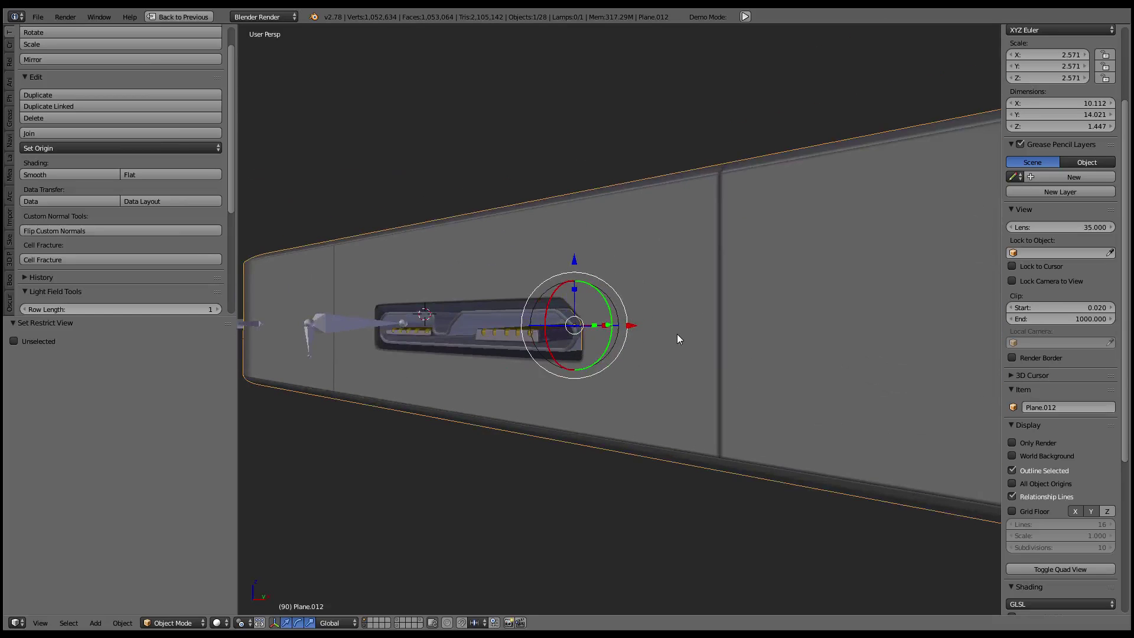
scroll(676, 332, "down", 3)
mouse_move(679, 316)
middle_mouse_down()
mouse_move(671, 294)
mouse_move(613, 268)
mouse_move(622, 194)
mouse_move(680, 265)
mouse_move(661, 265)
middle_mouse_up()
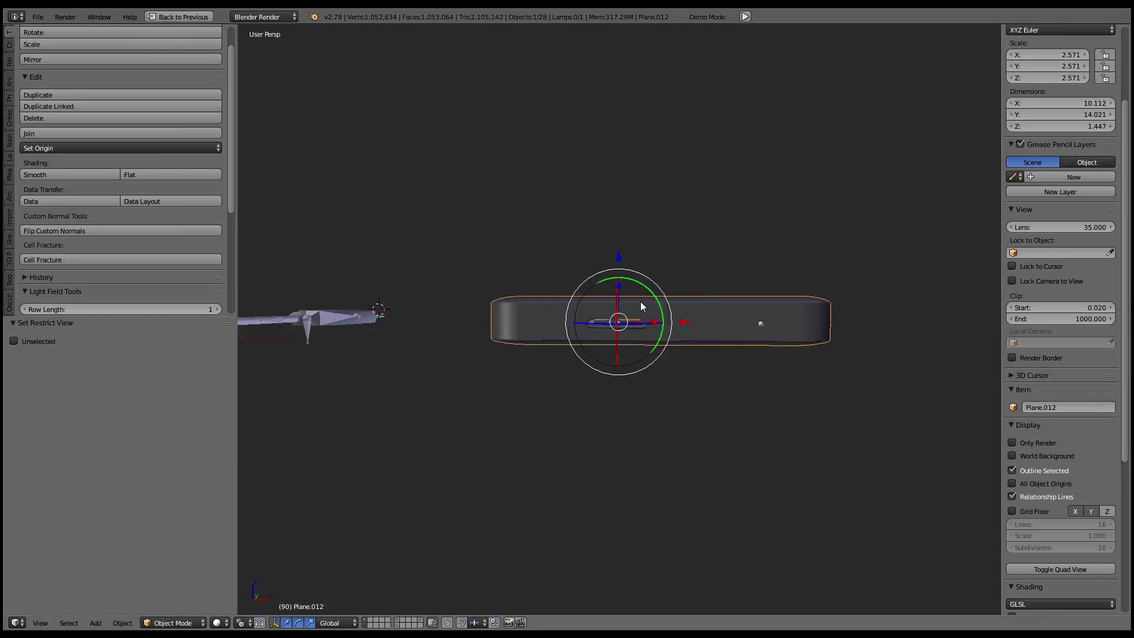
Duplicate the drive body, raise the copy above the original, then delete the copy
key("shift+d")
key("Escape")
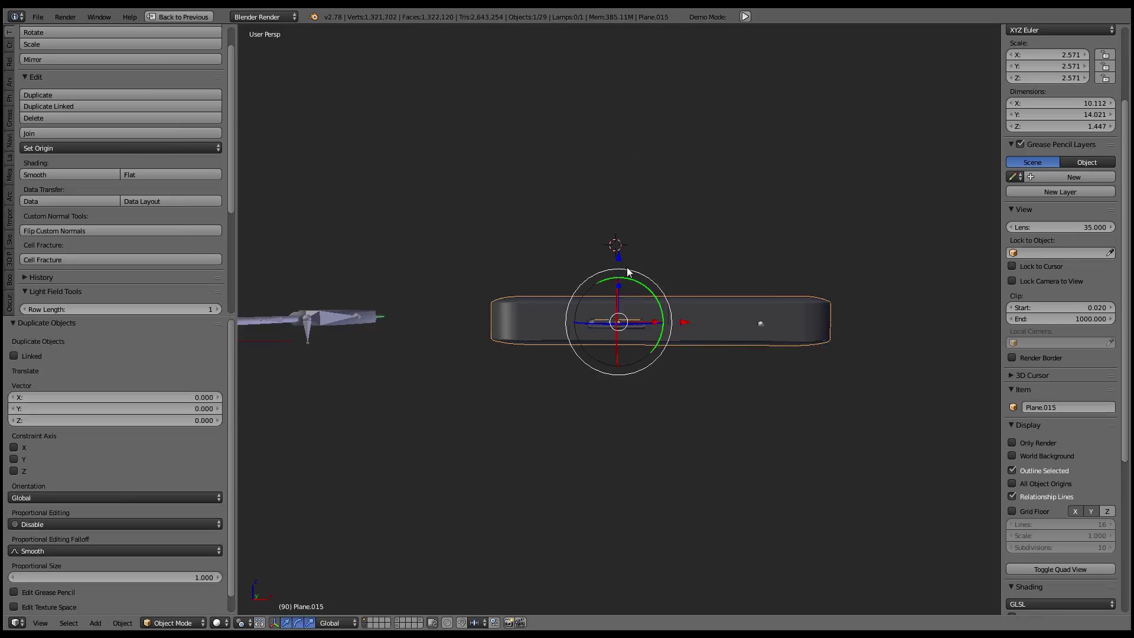
left_click_drag(626, 272, 597, 134)
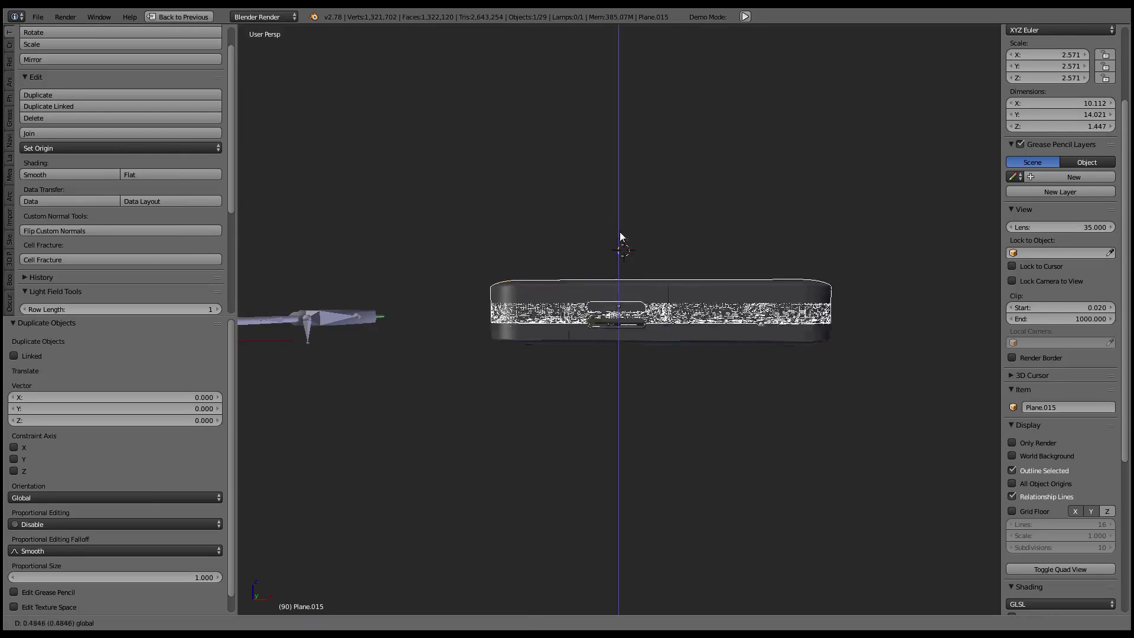
mouse_move(636, 255)
middle_mouse_down()
mouse_move(564, 303)
mouse_move(540, 298)
middle_mouse_up()
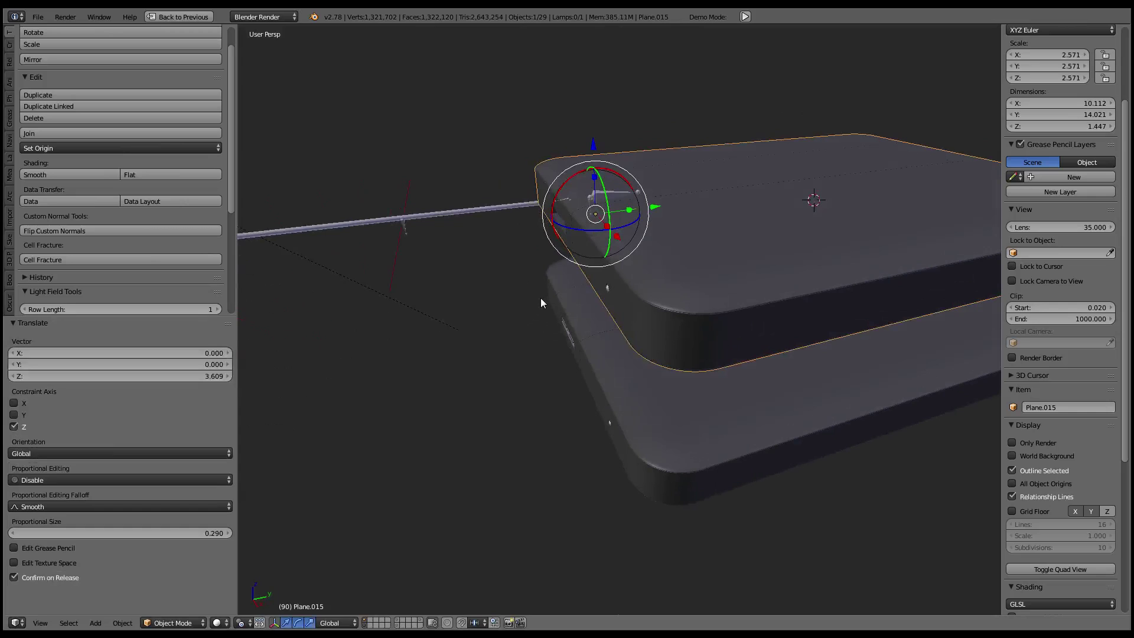
key("Delete")
Open the drive body Plane.012 in Edit Mode and view its mesh in wireframe
mouse_move(611, 335)
middle_mouse_down()
mouse_move(712, 487)
mouse_move(725, 433)
mouse_move(689, 415)
middle_mouse_up()
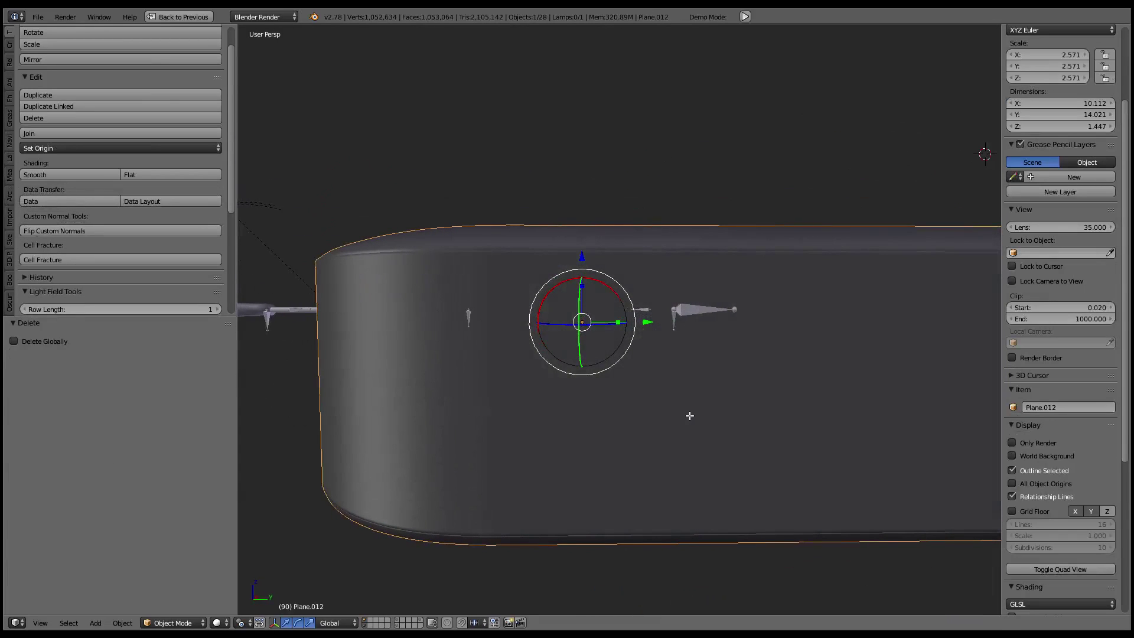
key("Tab")
key("Tab")
key("z")
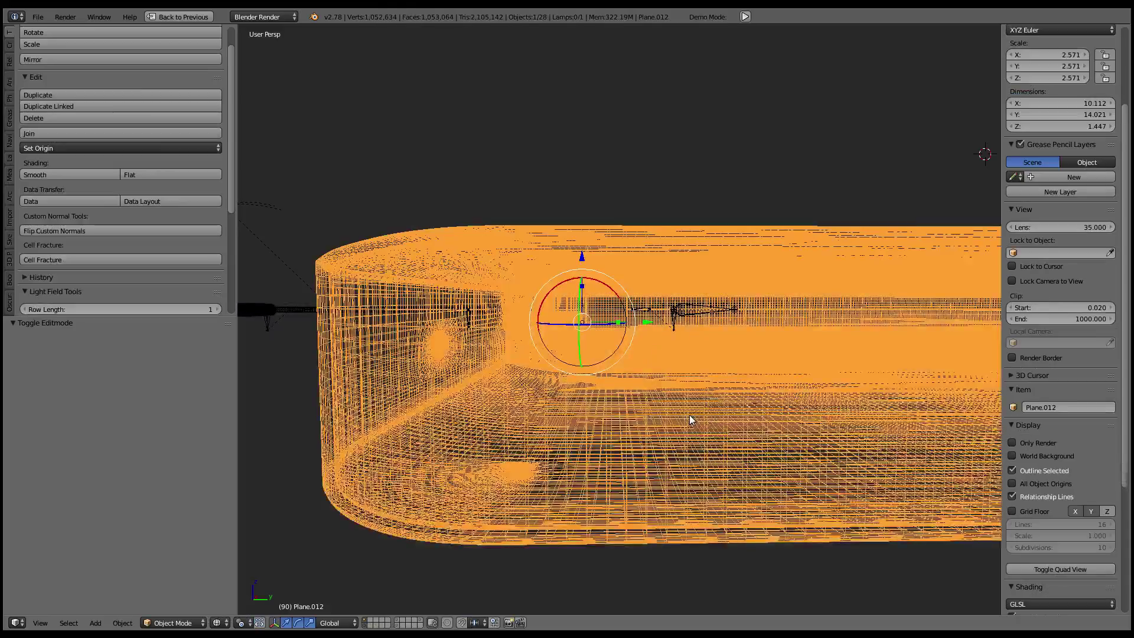
mouse_move(689, 415)
middle_mouse_down()
mouse_move(721, 437)
mouse_move(804, 397)
middle_mouse_up()
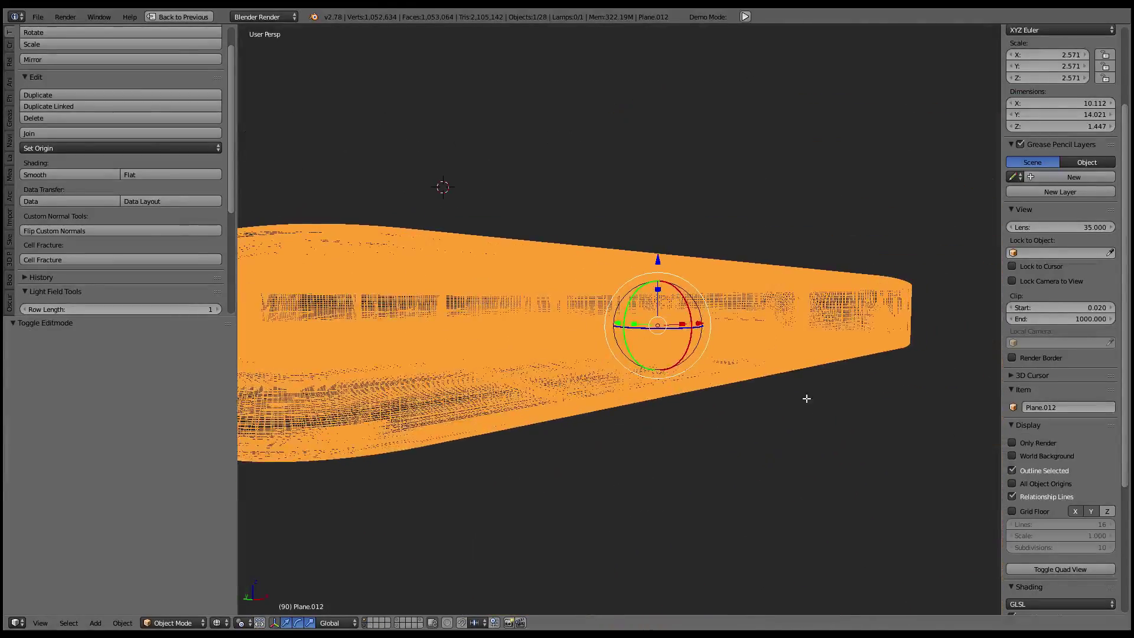
key("Tab")
mouse_move(654, 362)
middle_mouse_down()
mouse_move(608, 392)
mouse_move(477, 419)
middle_mouse_up()
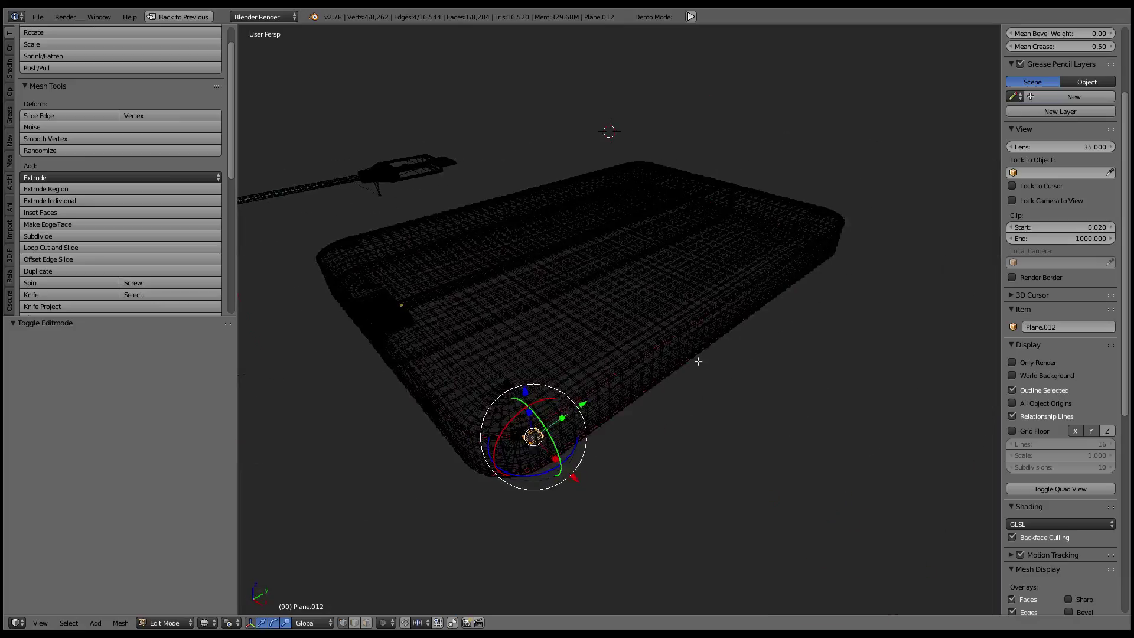
Switch to Top Ortho with solid shading and try edge loops on the top surface
mouse_move(698, 361)
middle_mouse_down()
mouse_move(673, 399)
mouse_move(669, 387)
middle_mouse_up()
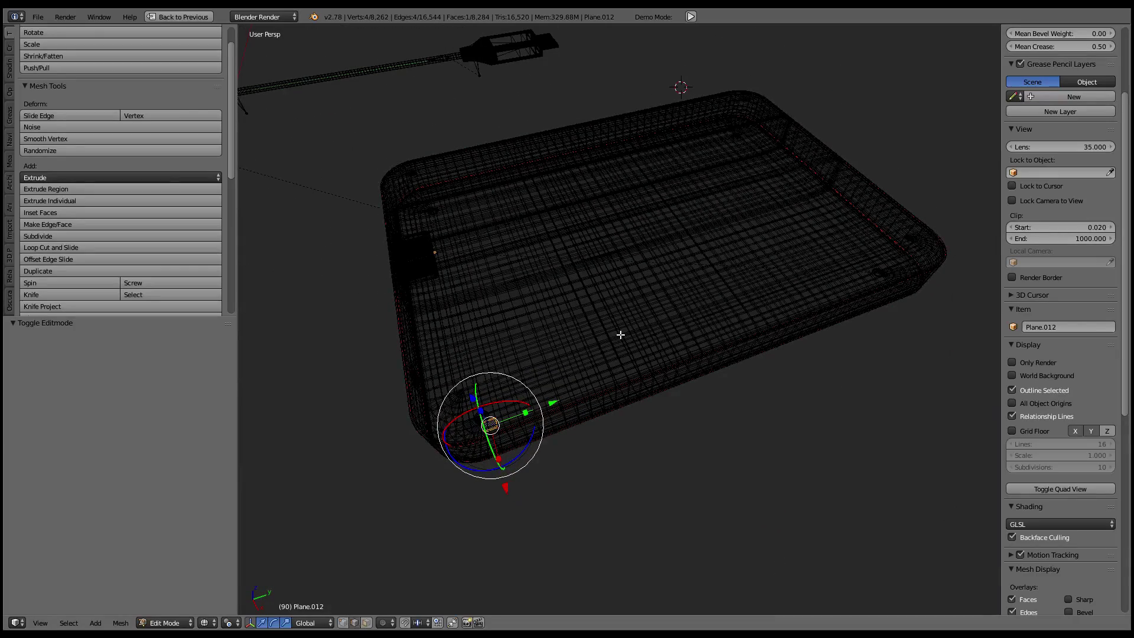
key("KP_7")
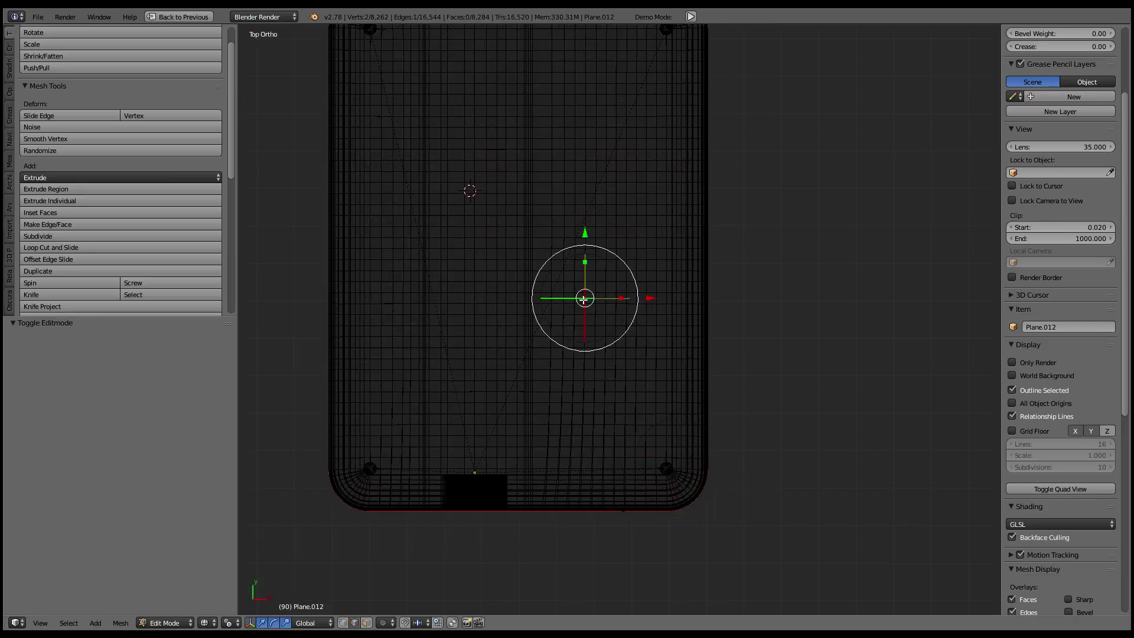
key("z")
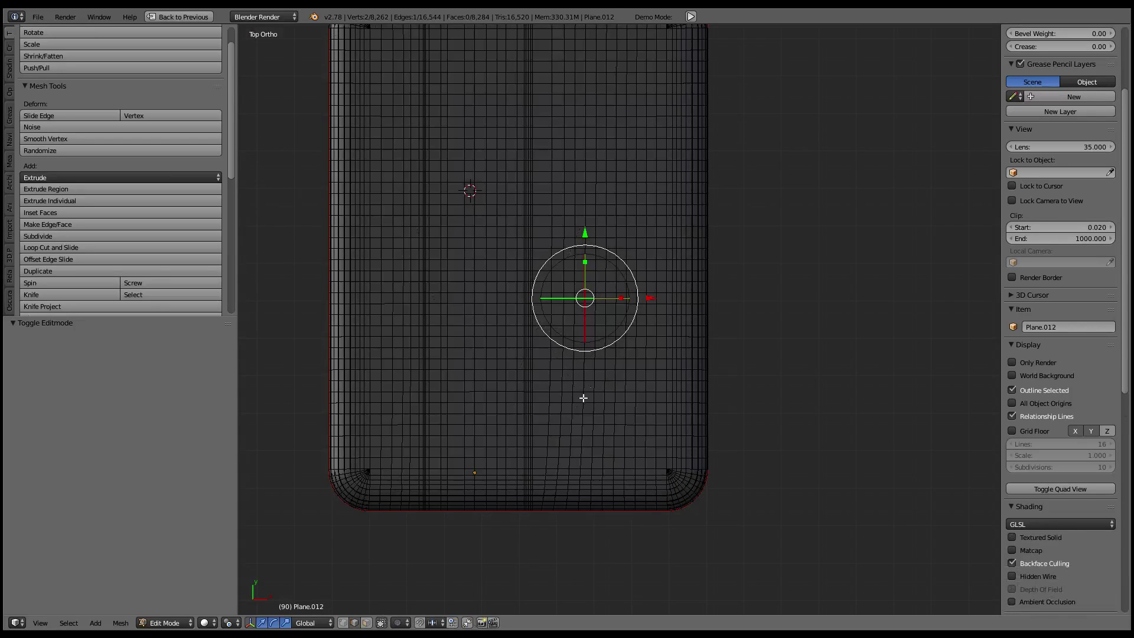
scroll(609, 341, "up", 4)
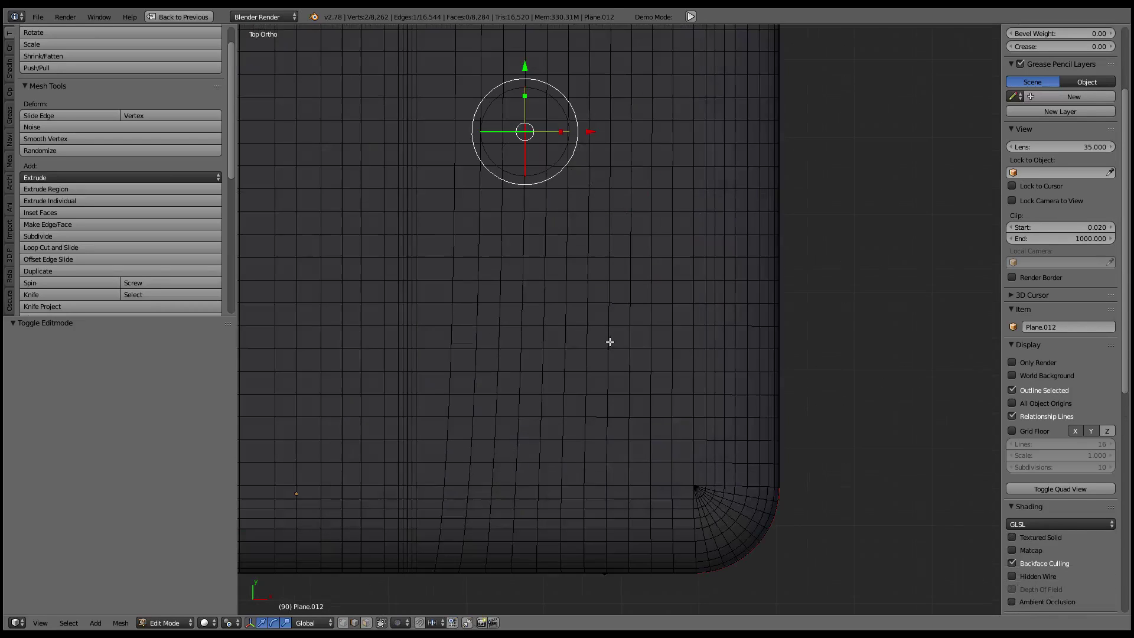
left_click(573, 437, "alt")
left_click(610, 406, "alt")
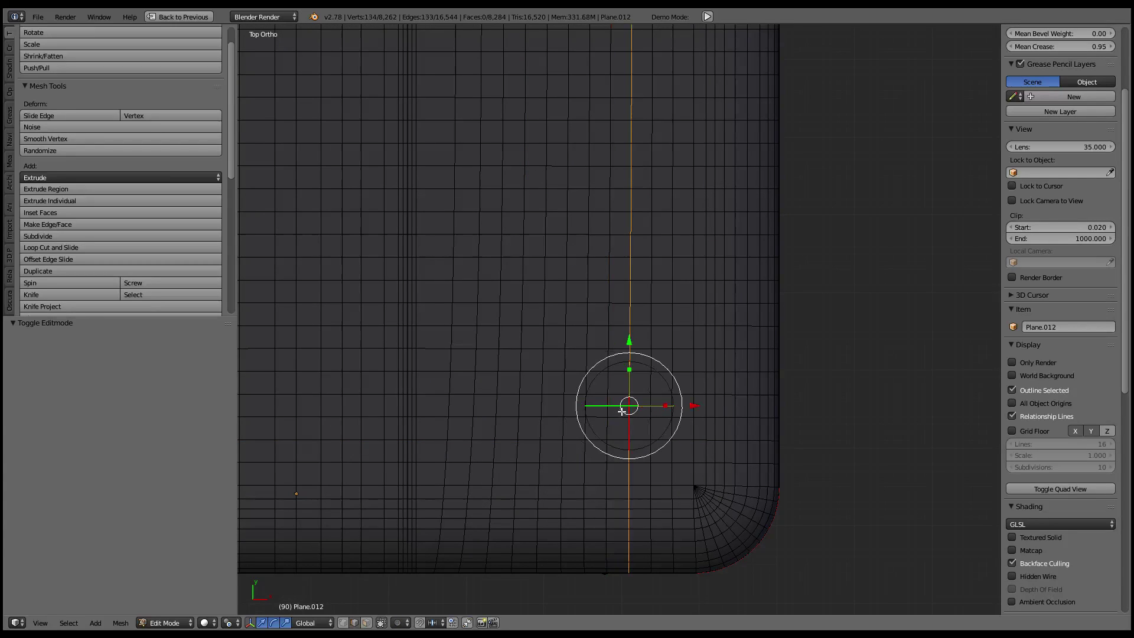
left_click(624, 412, "alt")
left_click(629, 407, "alt")
scroll(624, 376, "down", 1)
Select an edge at the rounded corner and extend a shortest edge path across the top
left_click(627, 383)
scroll(627, 382, "down", 3)
middle_click_drag(627, 383, 617, 475, "shift")
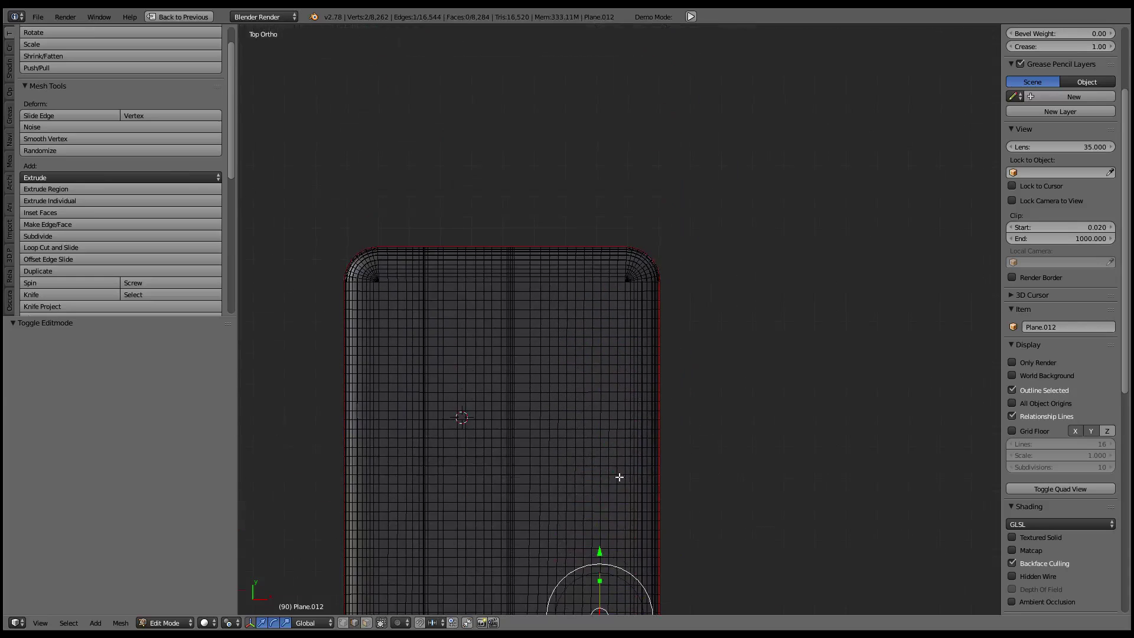
scroll(617, 314, "up", 2)
scroll(564, 247, "up", 3)
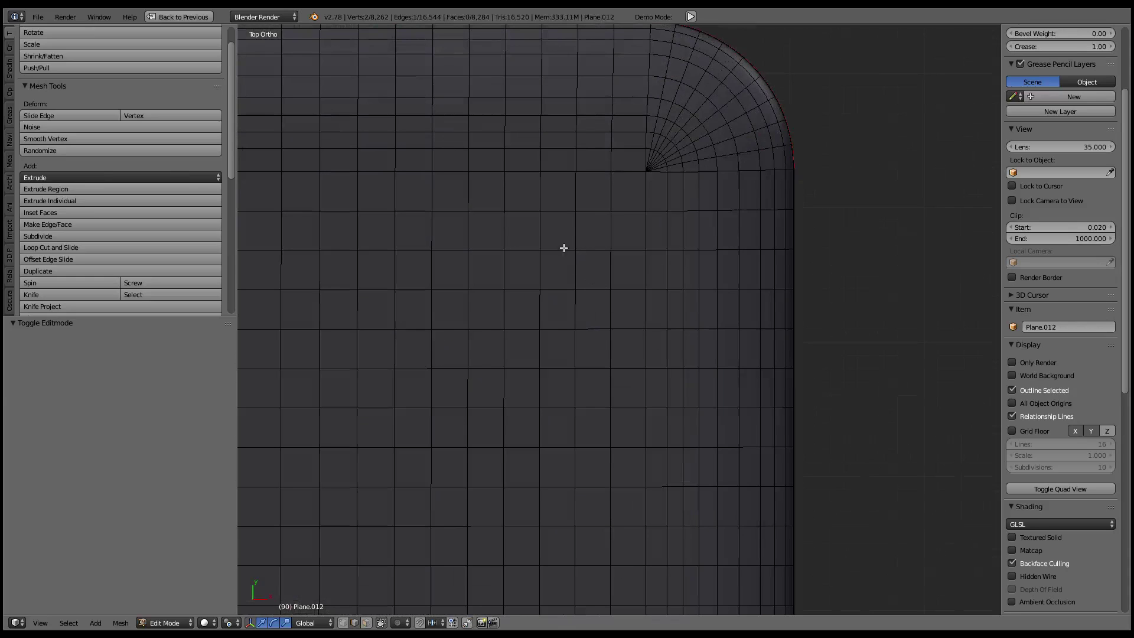
left_click(504, 315, "ctrl")
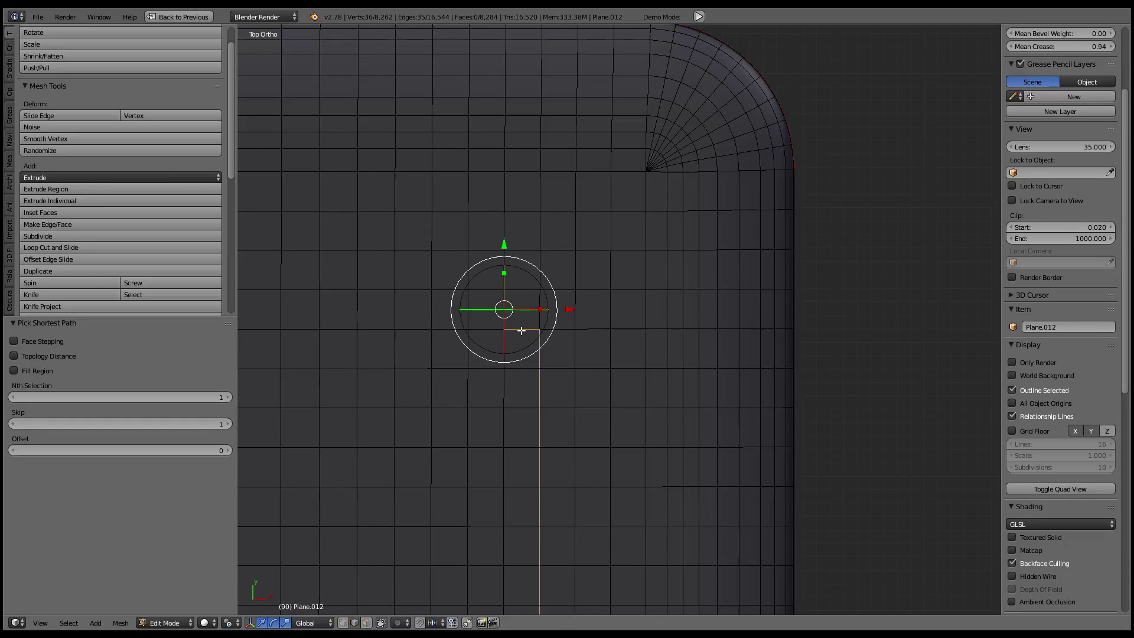
key("ctrl+z")
left_click(539, 319, "ctrl")
scroll(624, 319, "down", 3)
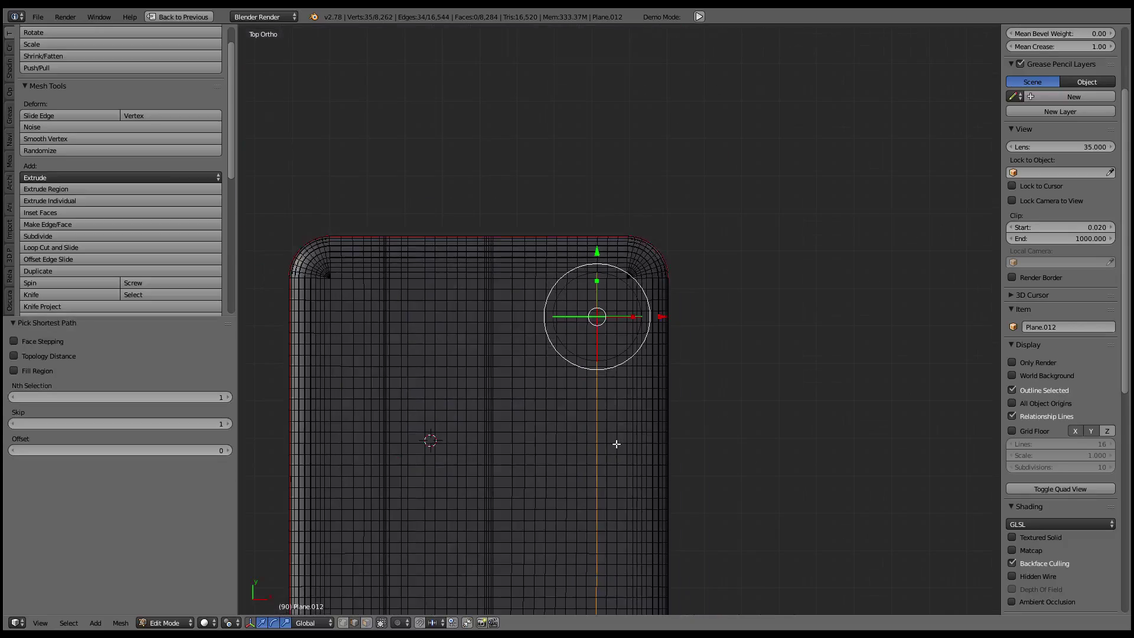
scroll(625, 266, "down", 4, "shift")
mouse_move(624, 237)
middle_mouse_down()
mouse_move(557, 215)
mouse_move(601, 213)
middle_mouse_up()
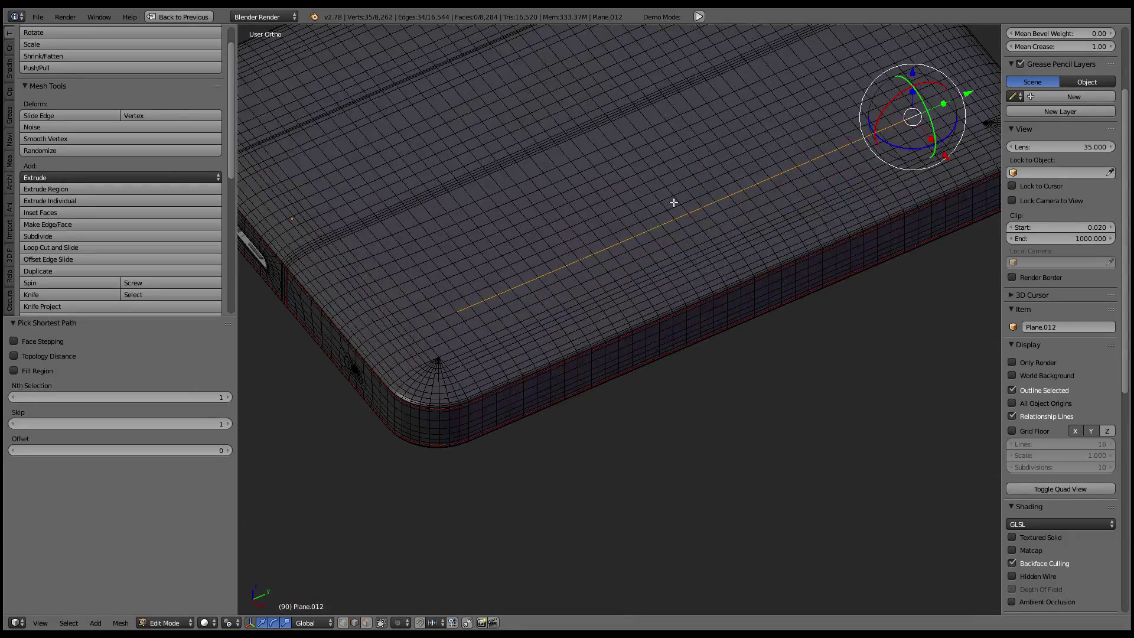
Convert the edge path into Edge Rings across the drive body
key("ctrl+f")
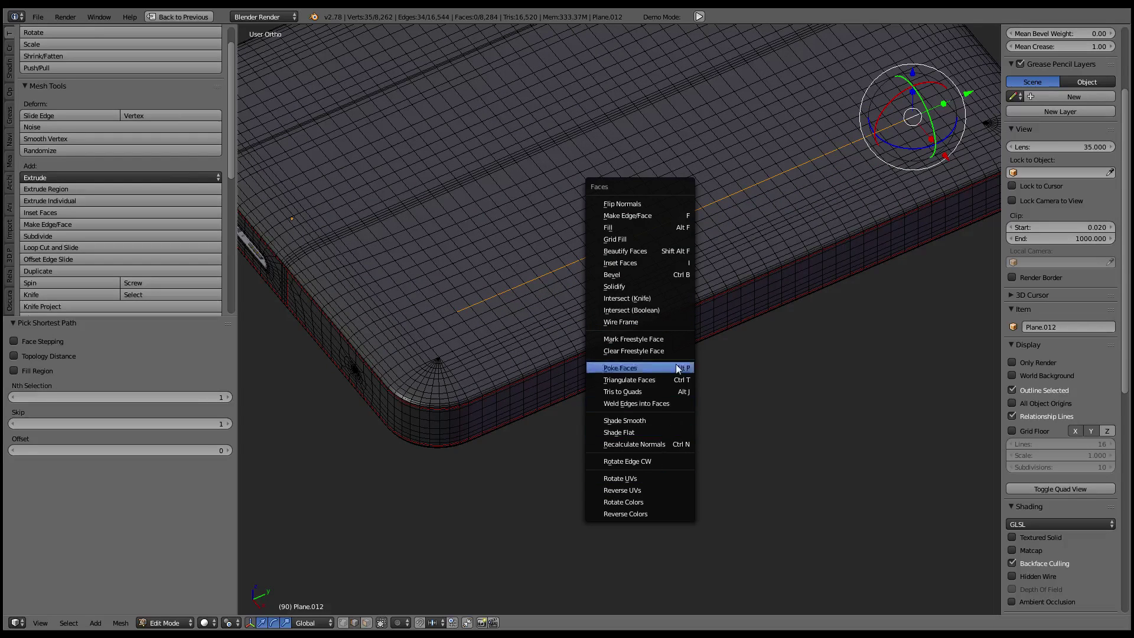
key("w")
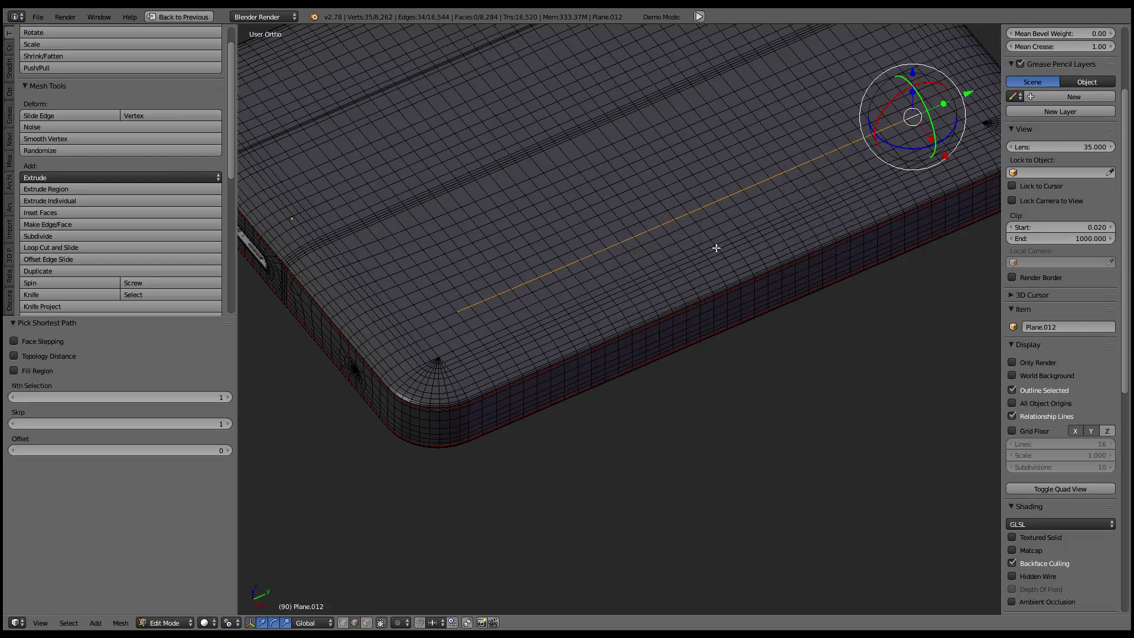
key("ctrl+e")
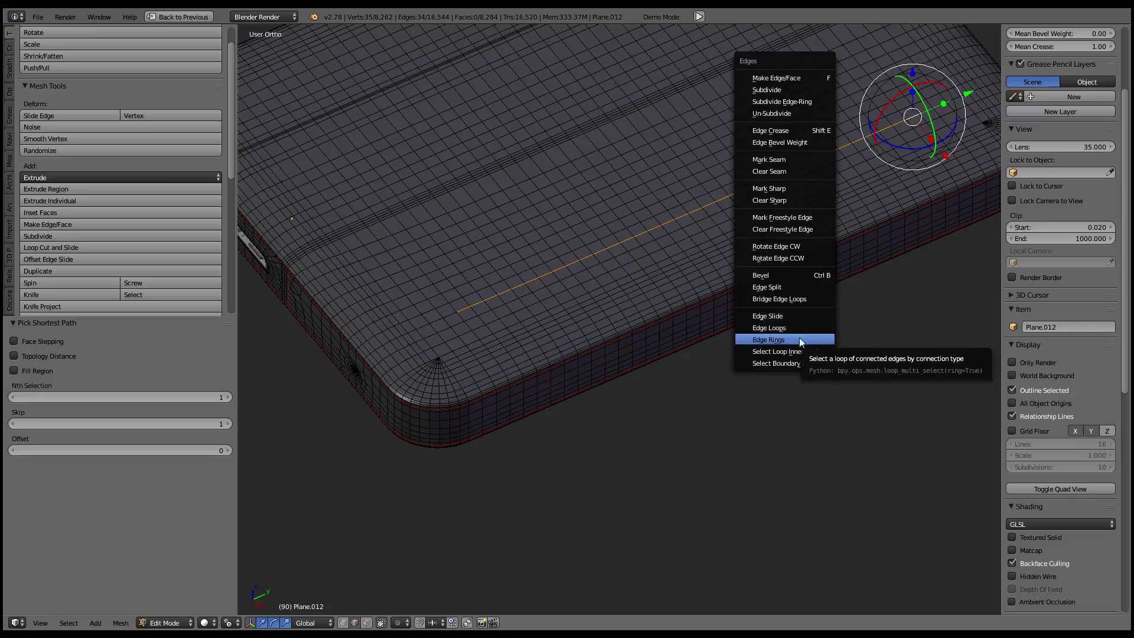
left_click(799, 338)
scroll(687, 297, "down", 3)
mouse_move(674, 283)
middle_mouse_down()
mouse_move(623, 291)
mouse_move(637, 273)
mouse_move(506, 295)
mouse_move(704, 260)
mouse_move(633, 284)
mouse_move(582, 342)
mouse_move(561, 222)
mouse_move(505, 218)
mouse_move(685, 314)
mouse_move(673, 215)
mouse_move(685, 264)
middle_mouse_up()
Merge the selected edge rings with Collapse, cutting vertices from 8,262 to 4,046
key("w")
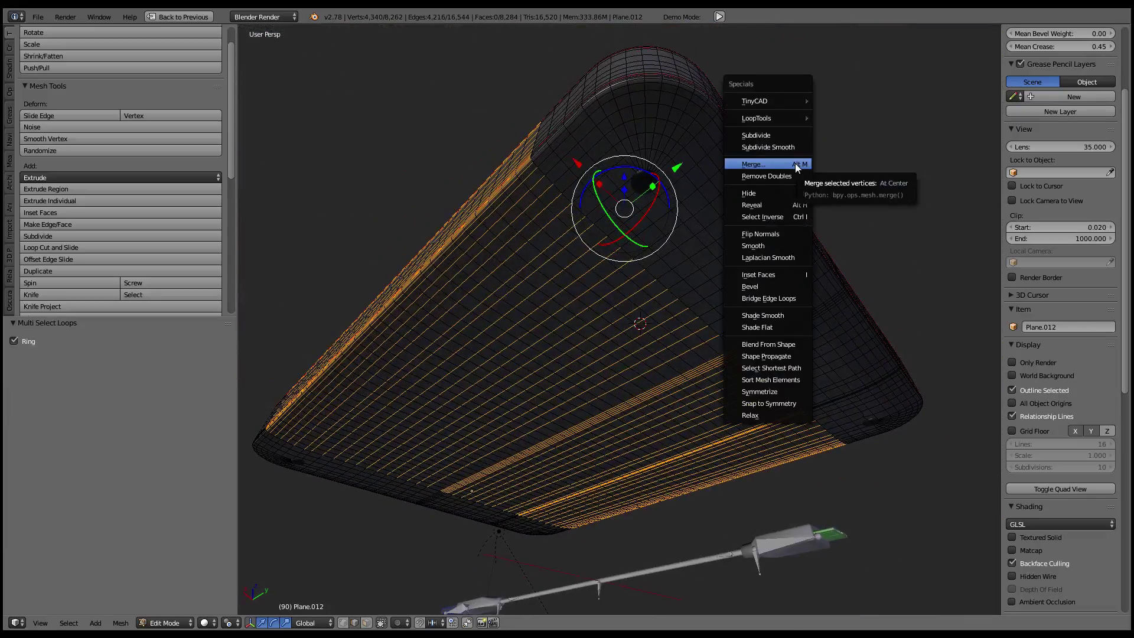
left_click(796, 167)
key("Escape")
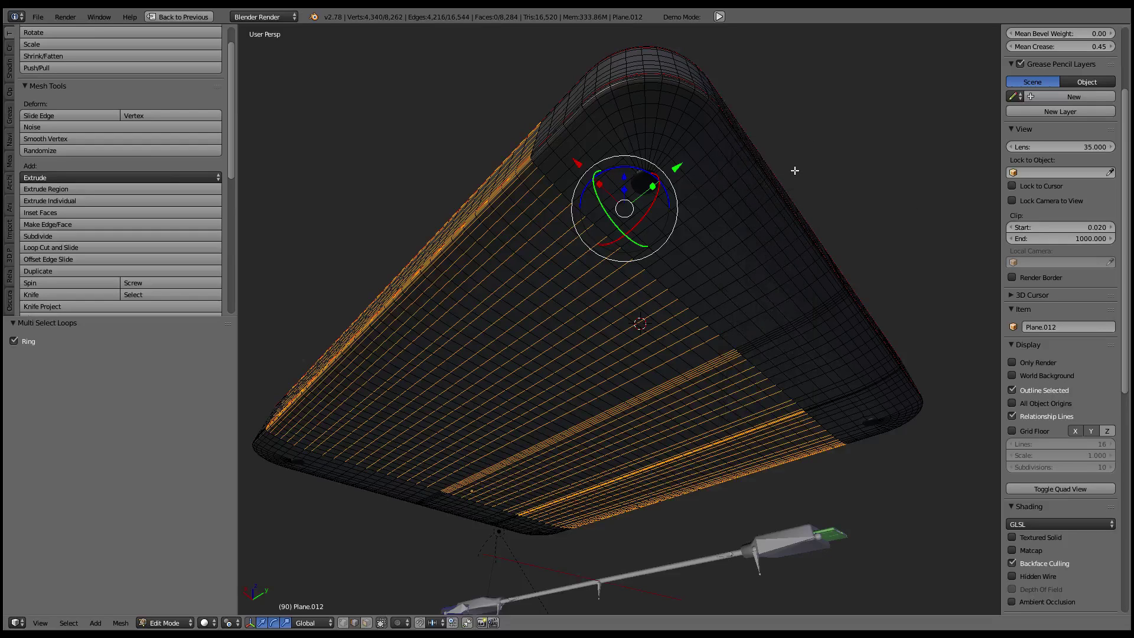
key("w")
left_click(795, 171)
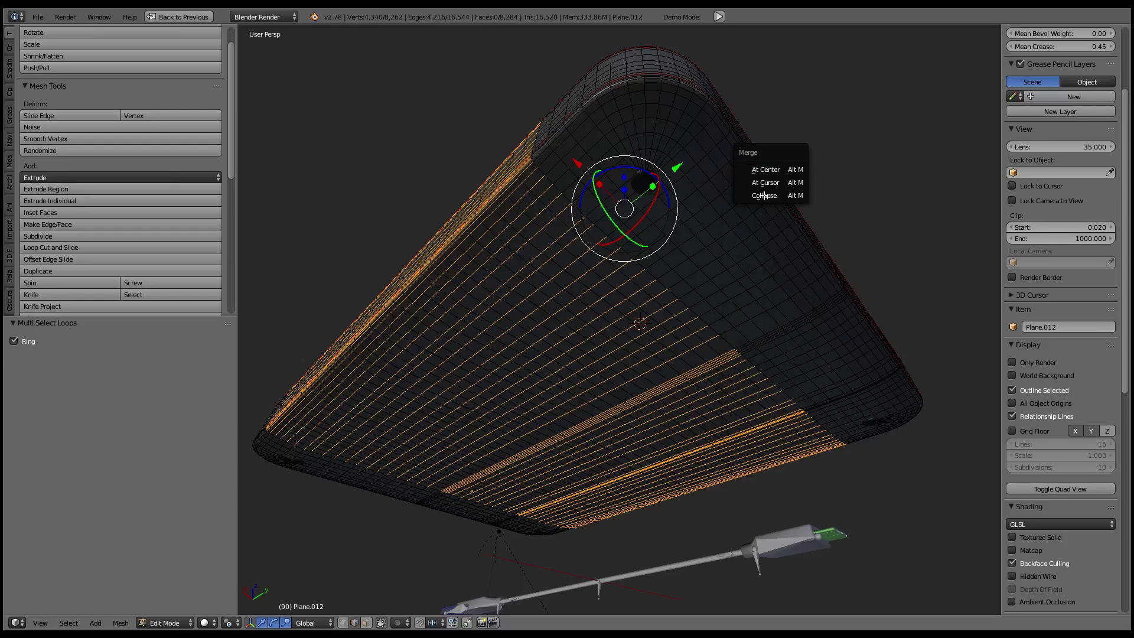
left_click(762, 201)
mouse_move(762, 196)
middle_mouse_down()
mouse_move(767, 281)
mouse_move(734, 354)
mouse_move(756, 378)
mouse_move(697, 343)
middle_mouse_up()
Select an edge path across the drive's top and expand it to edge rings
middle_click_drag(721, 210, 678, 207)
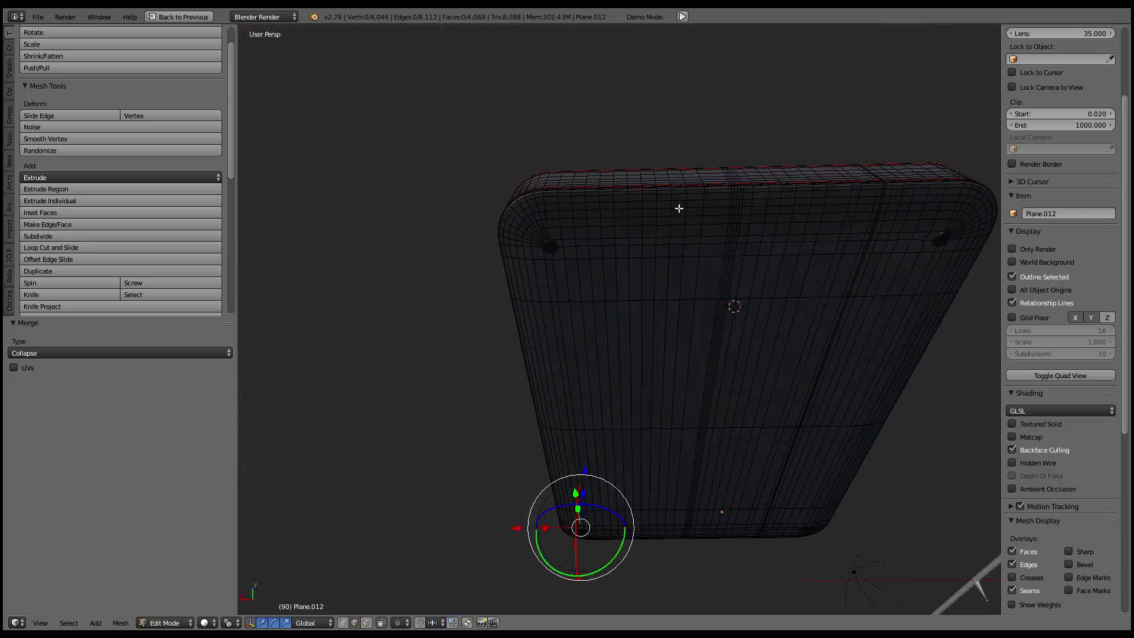
scroll(607, 239, "up", 3)
right_click(580, 206, "alt")
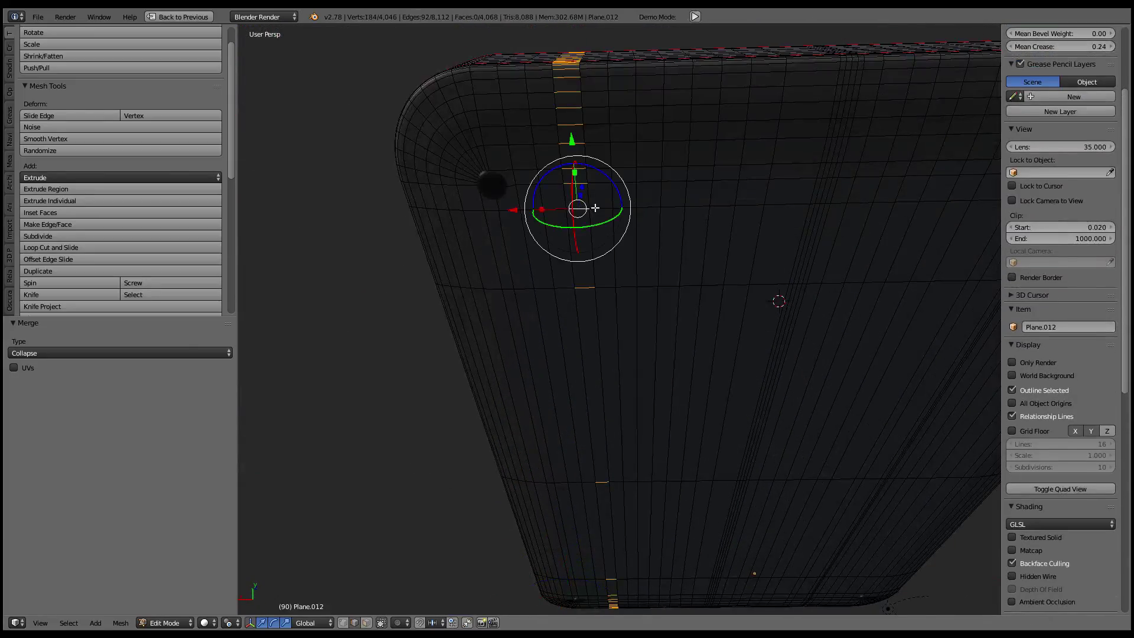
right_click(753, 203)
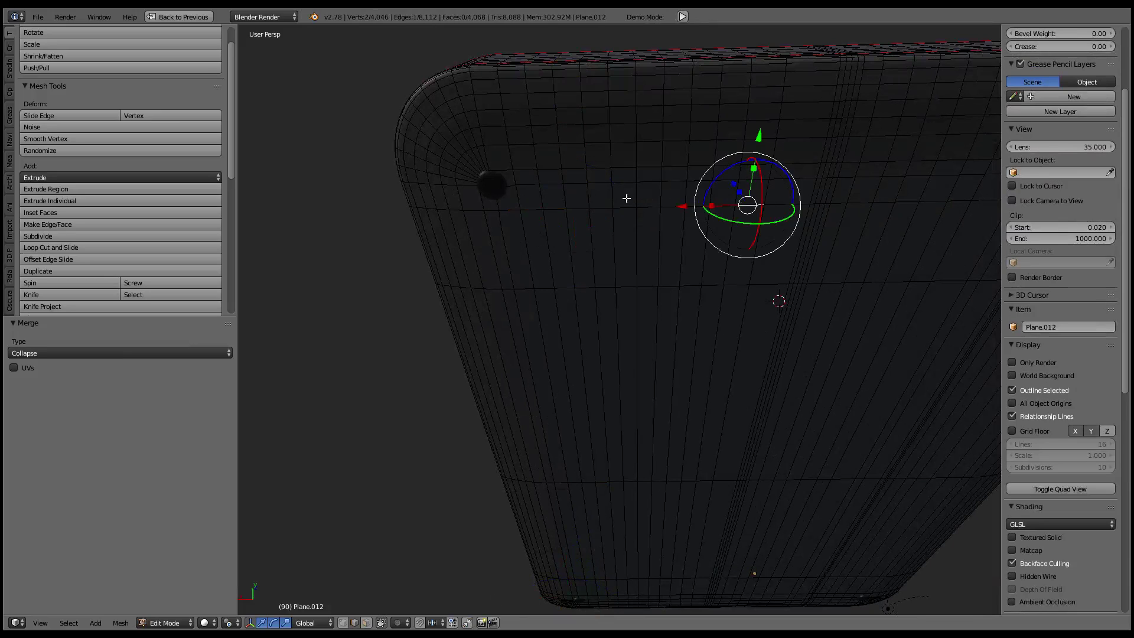
right_click(574, 206, "ctrl")
key("ctrl+e")
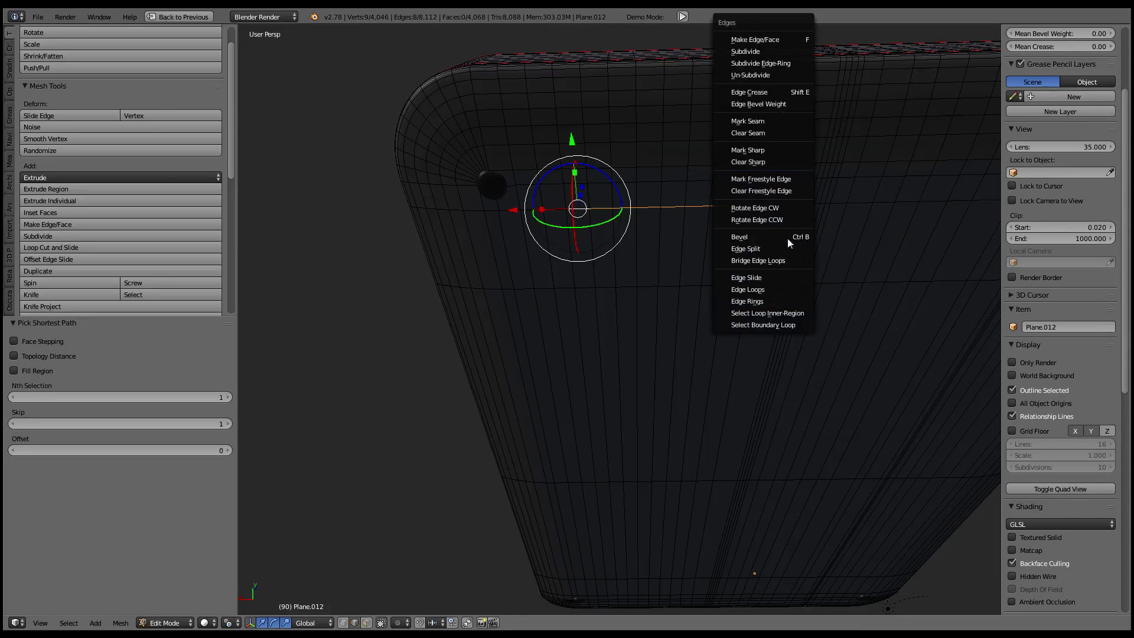
left_click(783, 298)
mouse_move(777, 299)
middle_mouse_down()
mouse_move(430, 324)
mouse_move(654, 262)
mouse_move(493, 255)
middle_mouse_up()
Select an edge path along the drive's left end and an edge at the body's corner
scroll(632, 275, "up", 5)
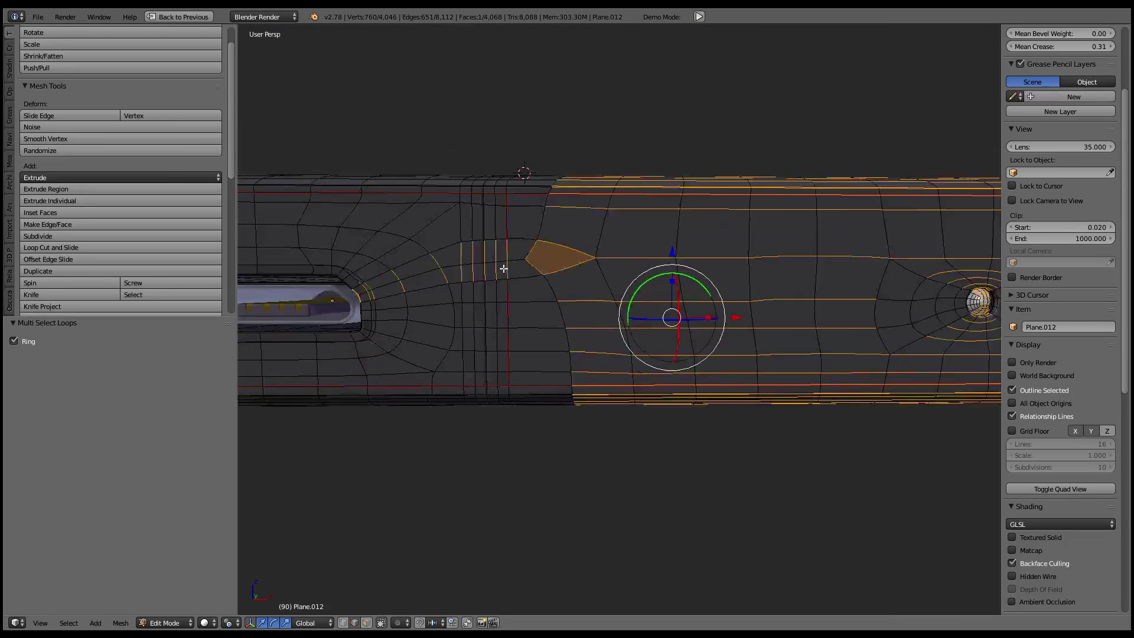
scroll(499, 259, "up", 1)
scroll(532, 259, "down", 6)
scroll(721, 270, "up", 6)
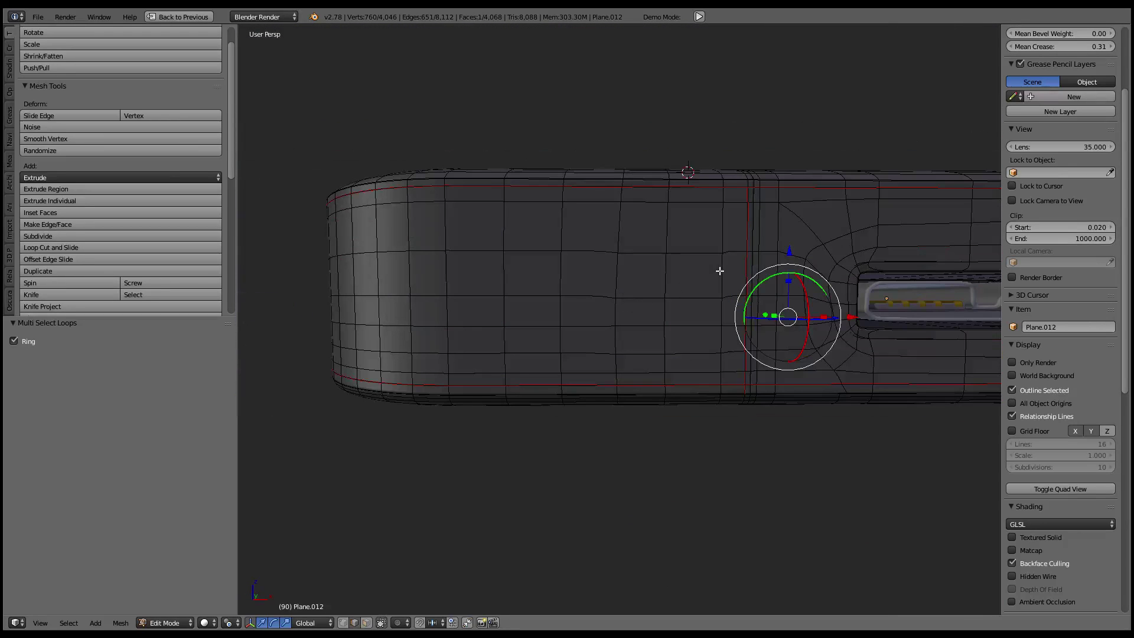
right_click(692, 243)
right_click(472, 244, "ctrl")
right_click(545, 246, "ctrl")
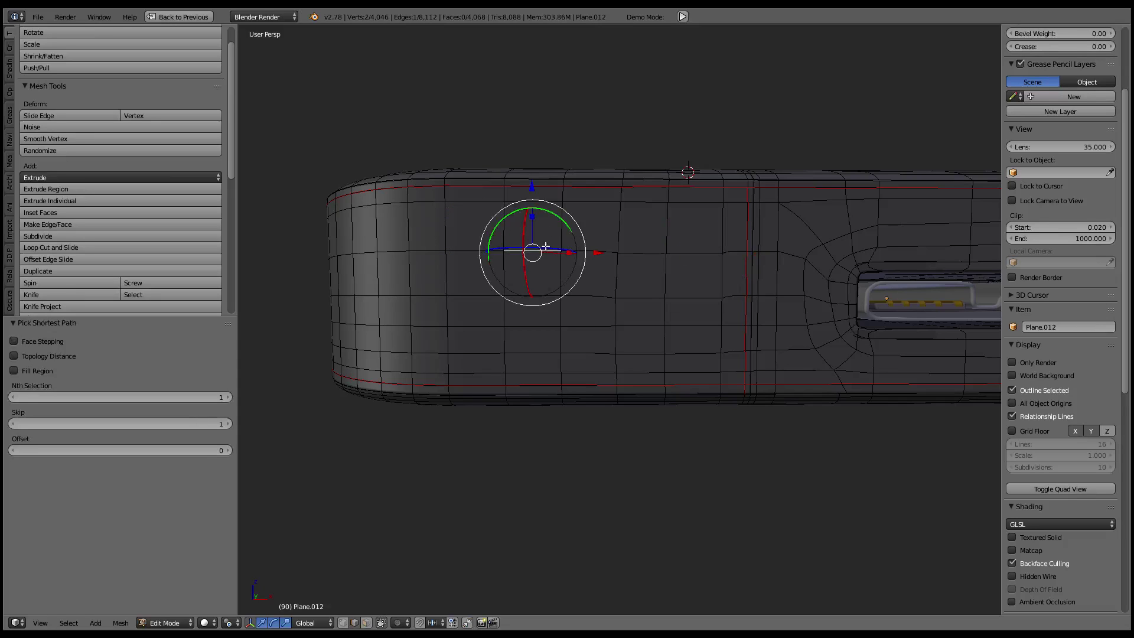
right_click(692, 255, "ctrl")
middle_click_drag(692, 255, 834, 231)
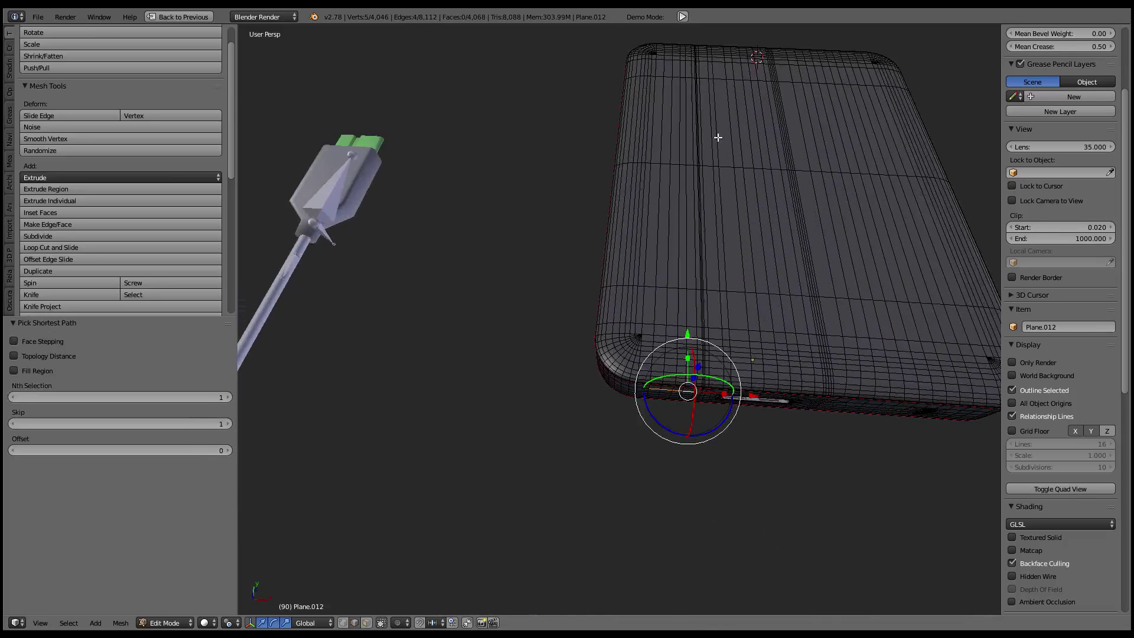
key("ctrl+r")
key("Escape")
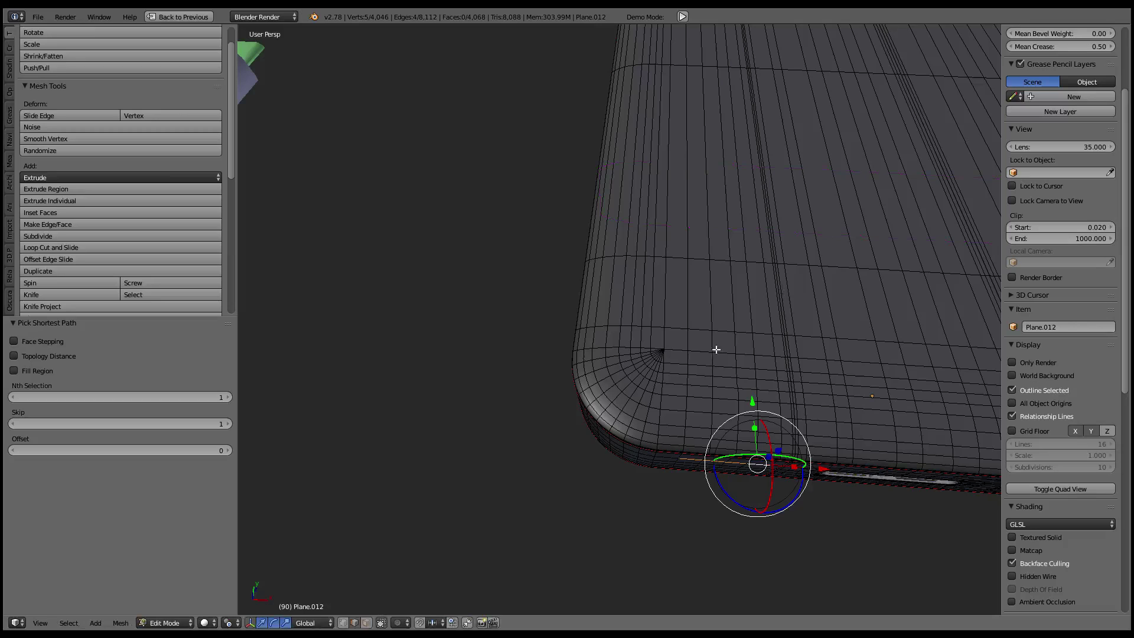
Select several edge rings down the side and collapse them
right_click(716, 349, "ctrl")
right_click(750, 350, "ctrl")
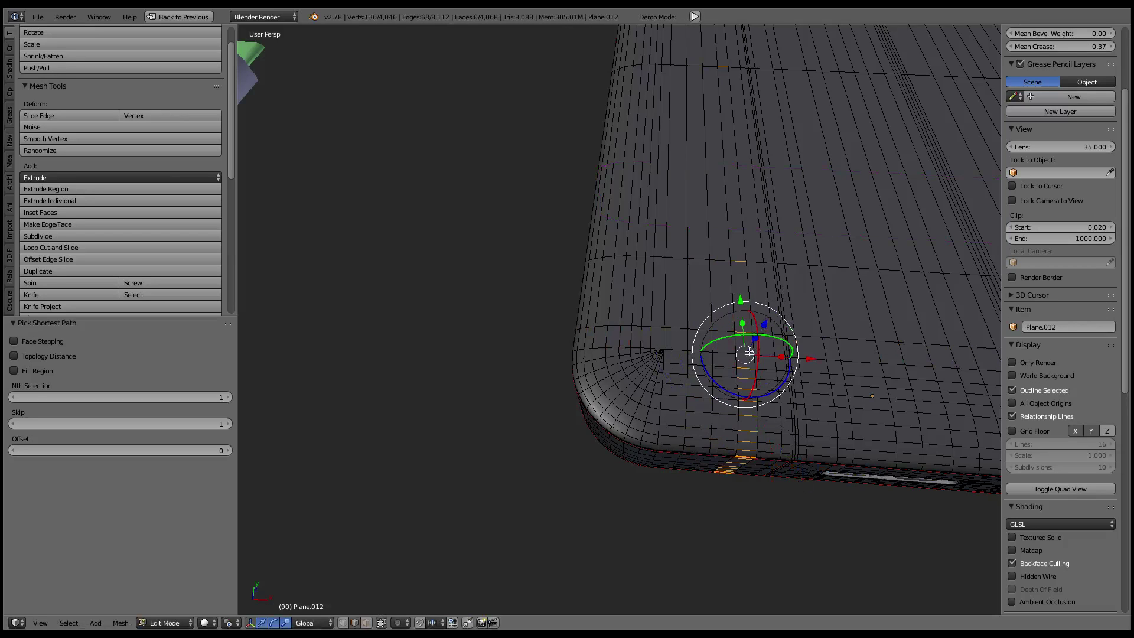
right_click(728, 352, "ctrl")
right_click(756, 357, "ctrl")
mouse_move(757, 356)
middle_mouse_down()
mouse_move(771, 301)
mouse_move(742, 270)
mouse_move(688, 364)
middle_mouse_up()
right_click(562, 167, "alt+shift")
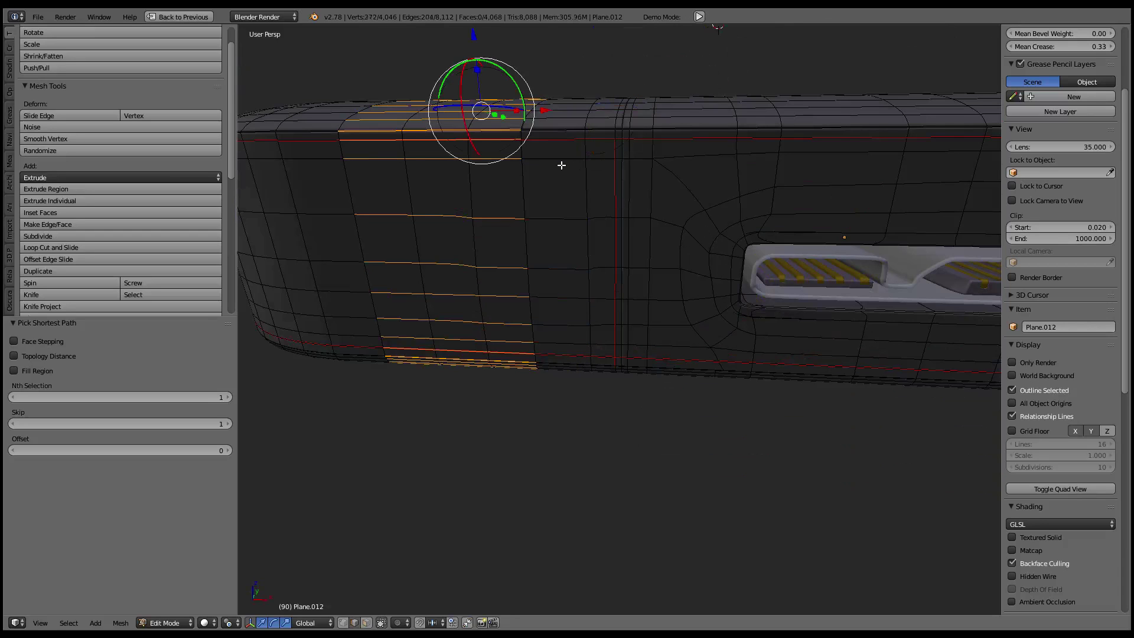
key("w")
key("Escape")
mouse_move(708, 140)
middle_mouse_down()
mouse_move(710, 253)
mouse_move(667, 266)
middle_mouse_up()
key("w")
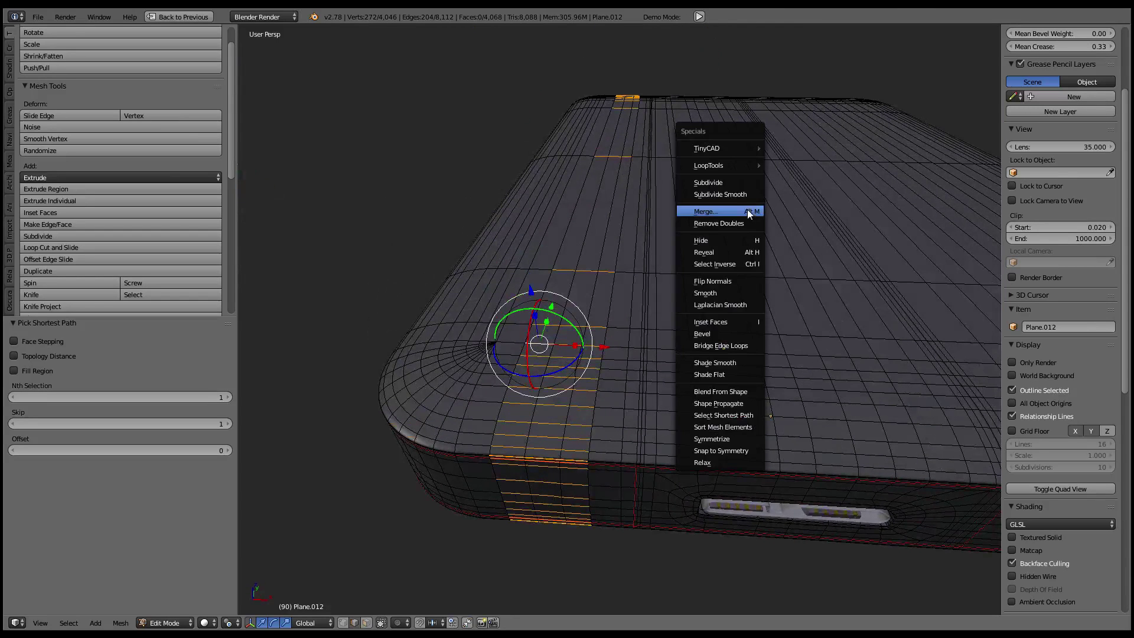
left_click(747, 211)
Collapse the edge ring across the body's middle
scroll(746, 207, "down", 5)
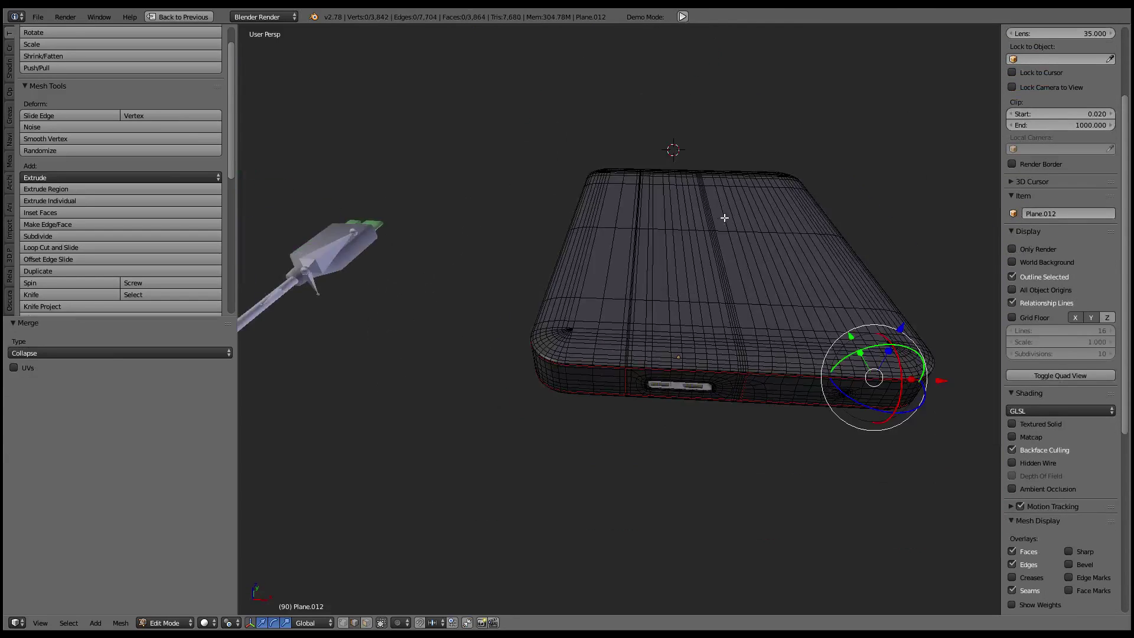
mouse_move(726, 215)
middle_mouse_down()
mouse_move(826, 246)
mouse_move(663, 245)
mouse_move(615, 268)
middle_mouse_up()
right_click(615, 268, "ctrl+alt")
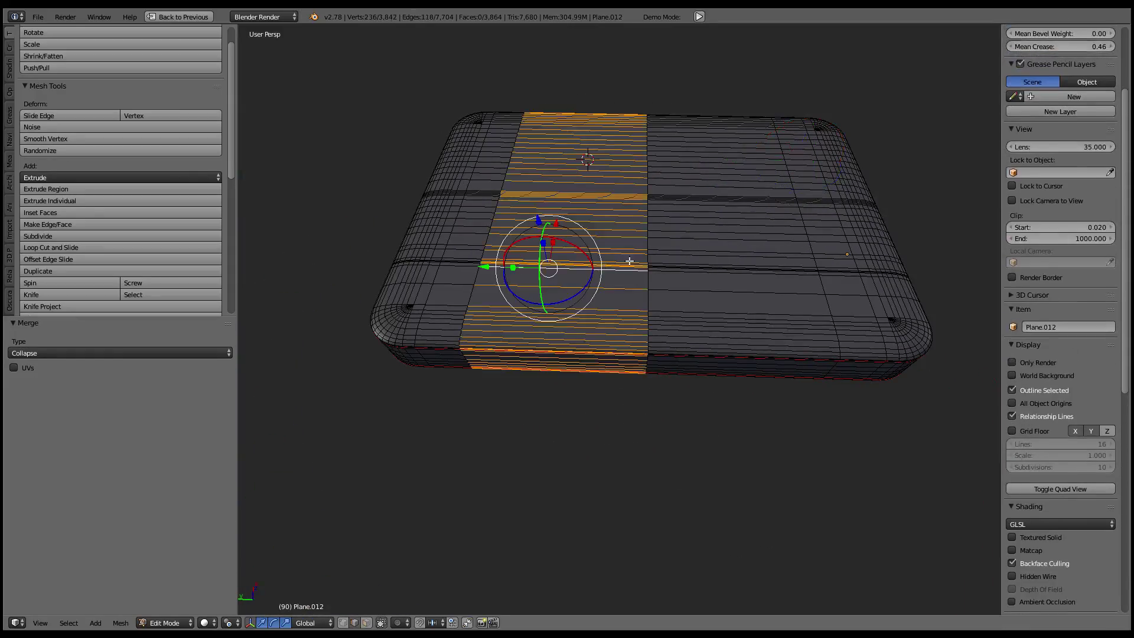
key("w")
left_click(833, 211)
key("a")
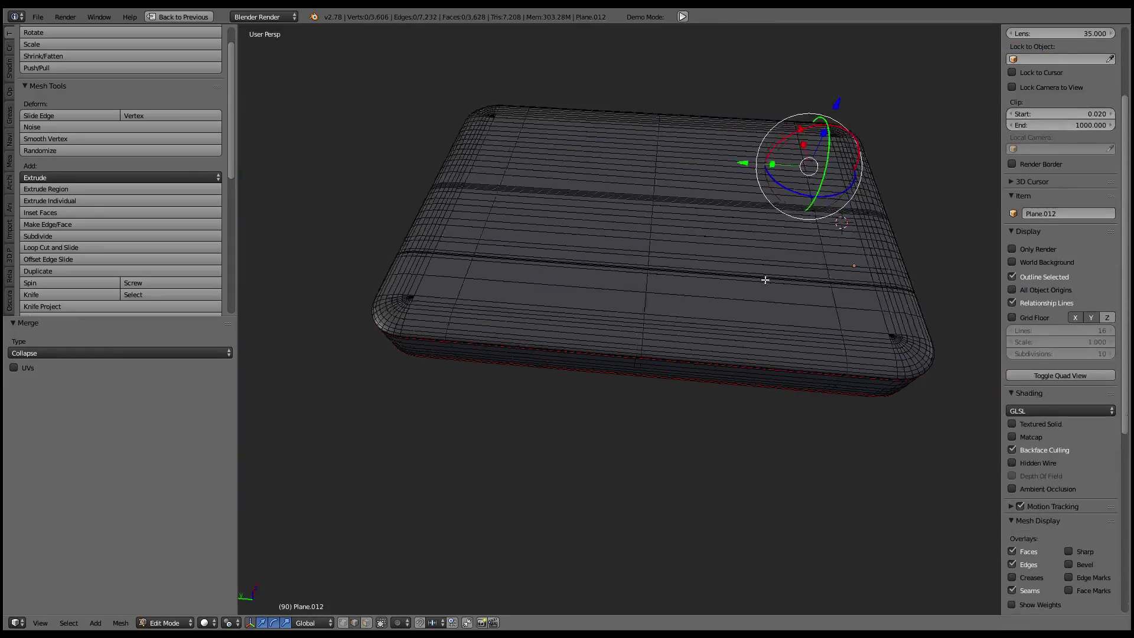
Collapse three edge rings beside the USB port, bringing the body to 3,363 vertices
mouse_move(832, 212)
middle_mouse_down()
mouse_move(684, 247)
mouse_move(683, 284)
mouse_move(693, 242)
mouse_move(682, 215)
mouse_move(670, 245)
mouse_move(683, 267)
middle_mouse_up()
right_click(659, 231, "ctrl+alt")
right_click(638, 262, "ctrl+alt+shift")
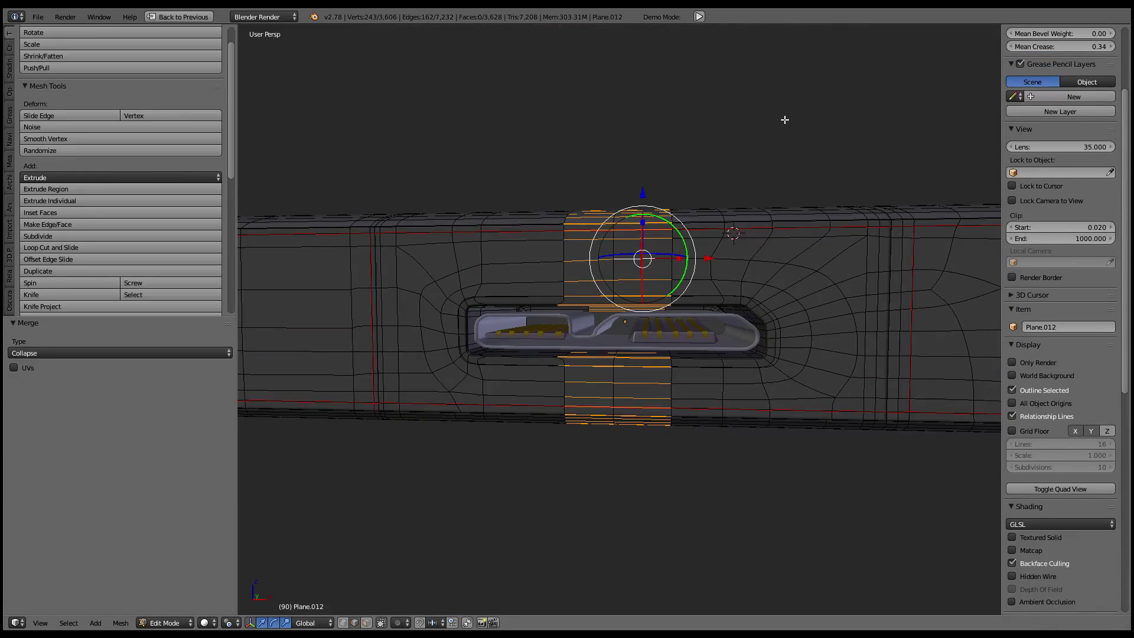
scroll(784, 119, "up", 5)
right_click(713, 160, "ctrl+alt+shift")
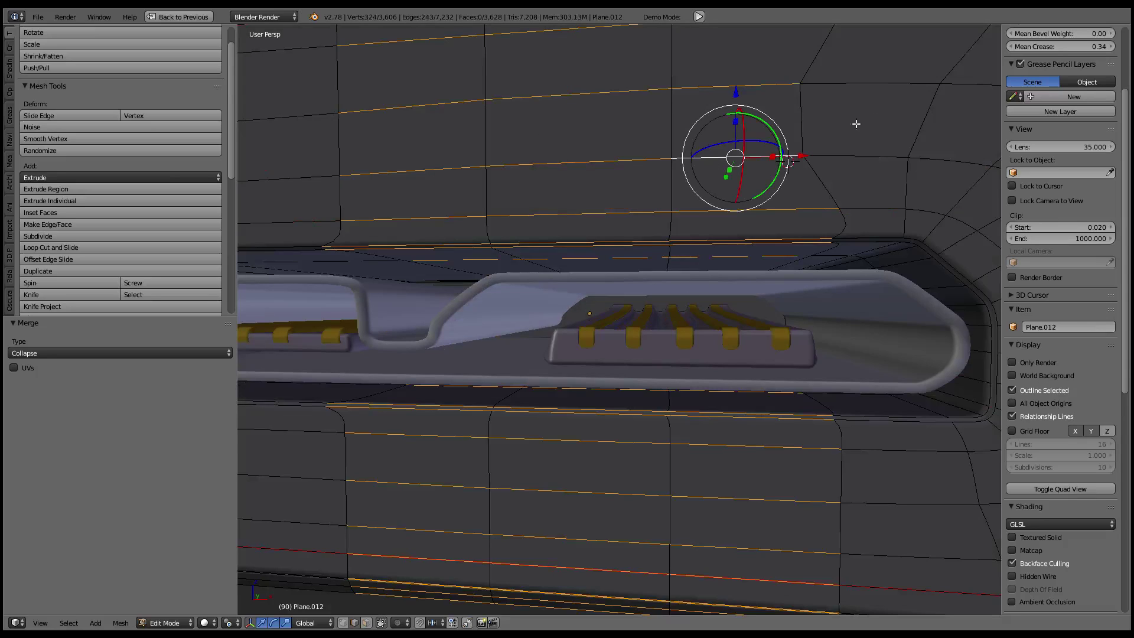
key("w")
left_click(803, 95)
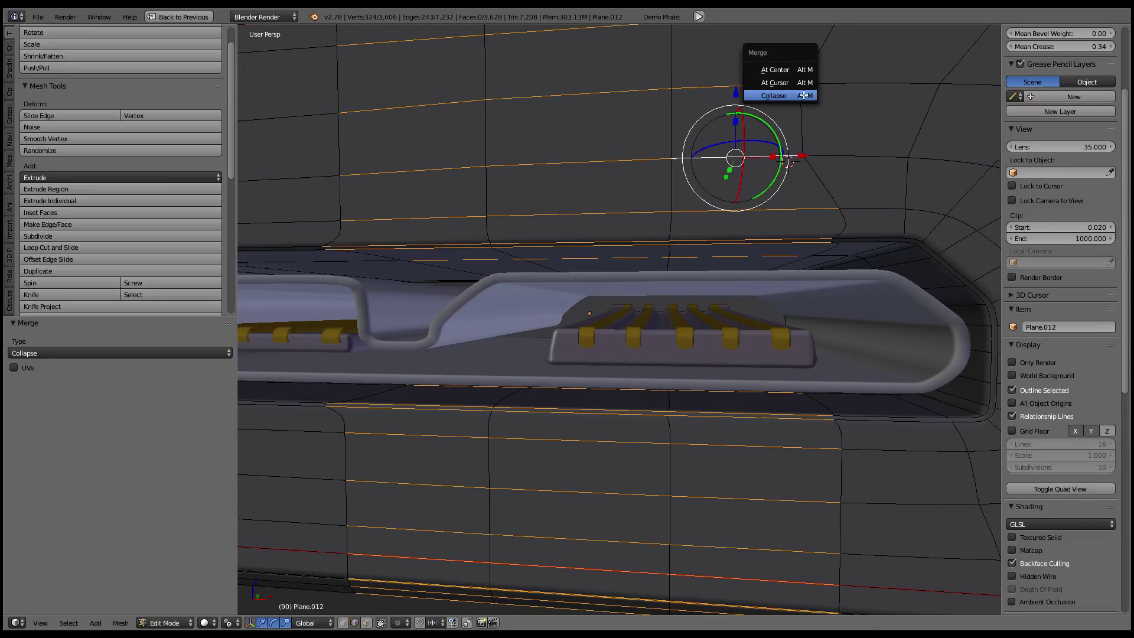
scroll(803, 94, "down", 6)
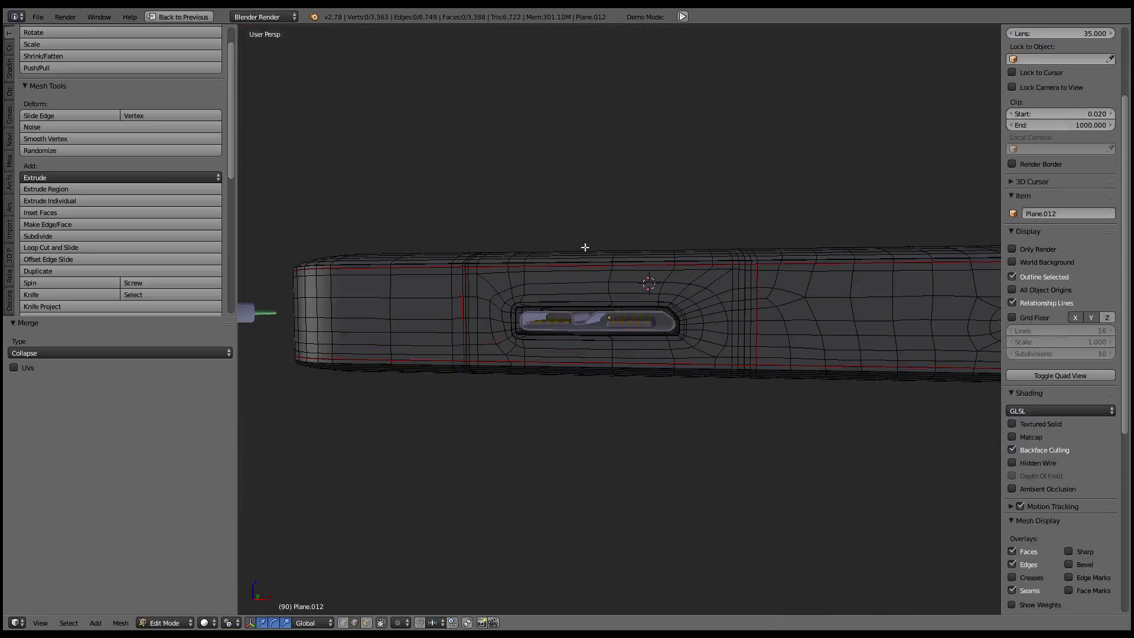
scroll(584, 247, "up", 3)
Scale the vertical edge loop through the USB port to 0 along X
right_click(600, 260, "ctrl+alt")
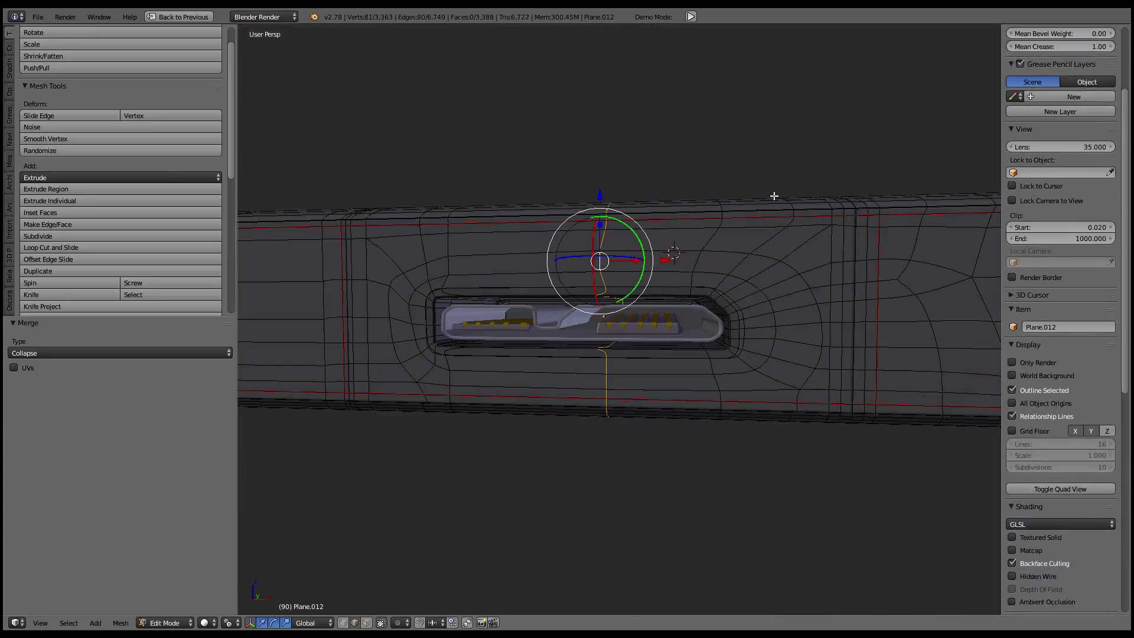
key("s")
key("x")
key("0")
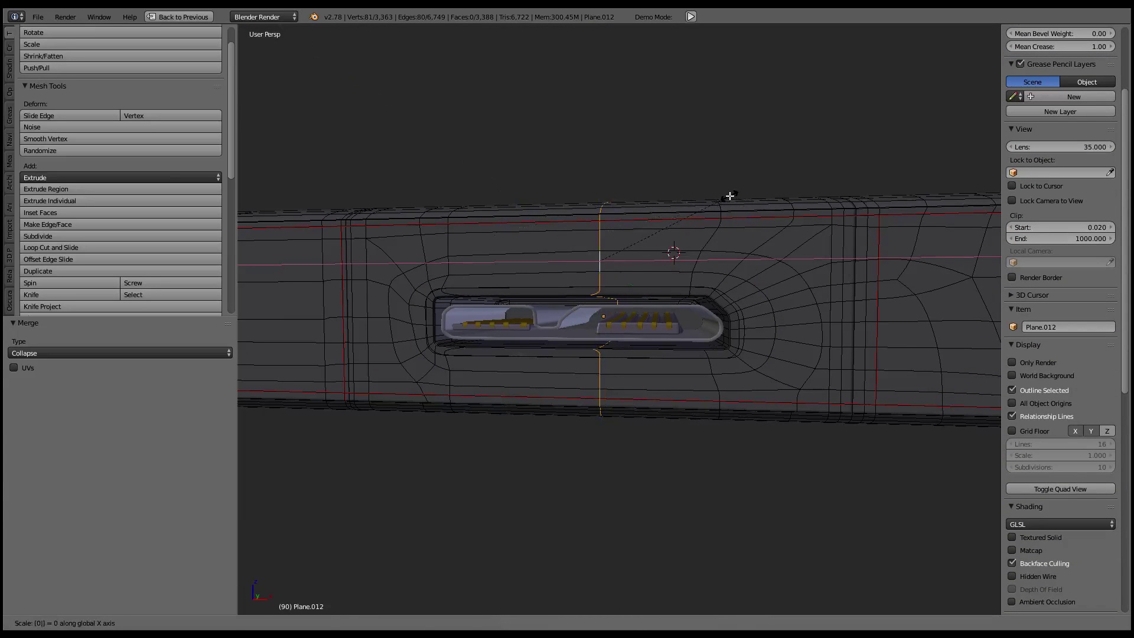
key("Return")
Give the flattened loop a Mean Crease of 1.00 in the N-panel
scroll(1065, 123, "up", 4)
scroll(1065, 122, "up", 1)
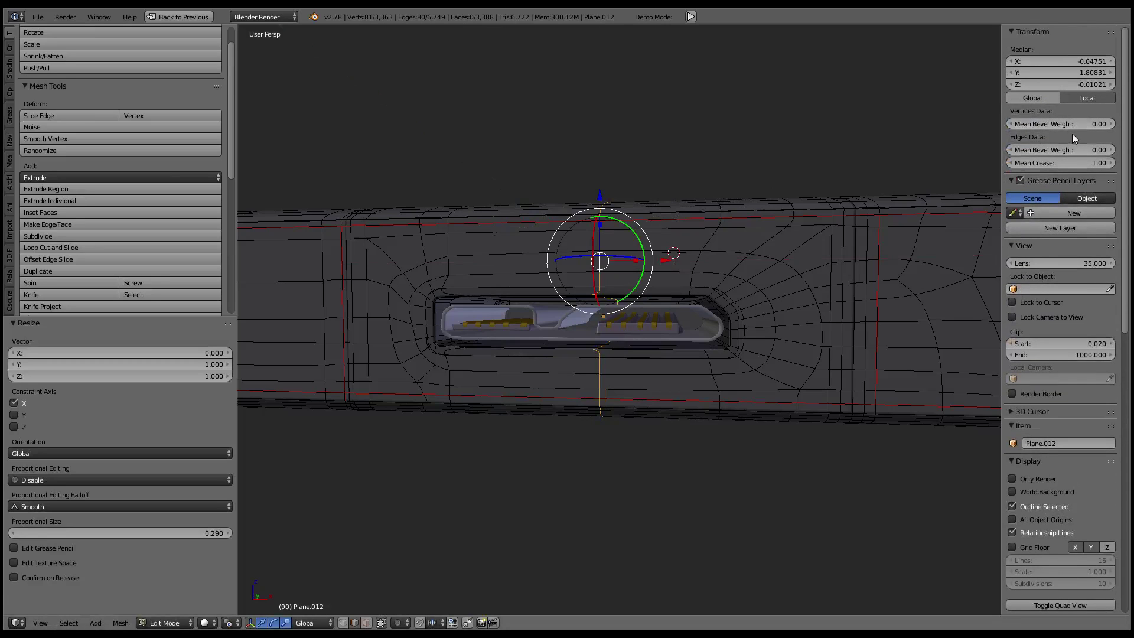
left_click(1068, 166)
key("Return")
mouse_move(710, 202)
middle_mouse_down()
mouse_move(687, 281)
mouse_move(819, 216)
mouse_move(784, 213)
mouse_move(707, 281)
mouse_move(724, 287)
middle_mouse_up()
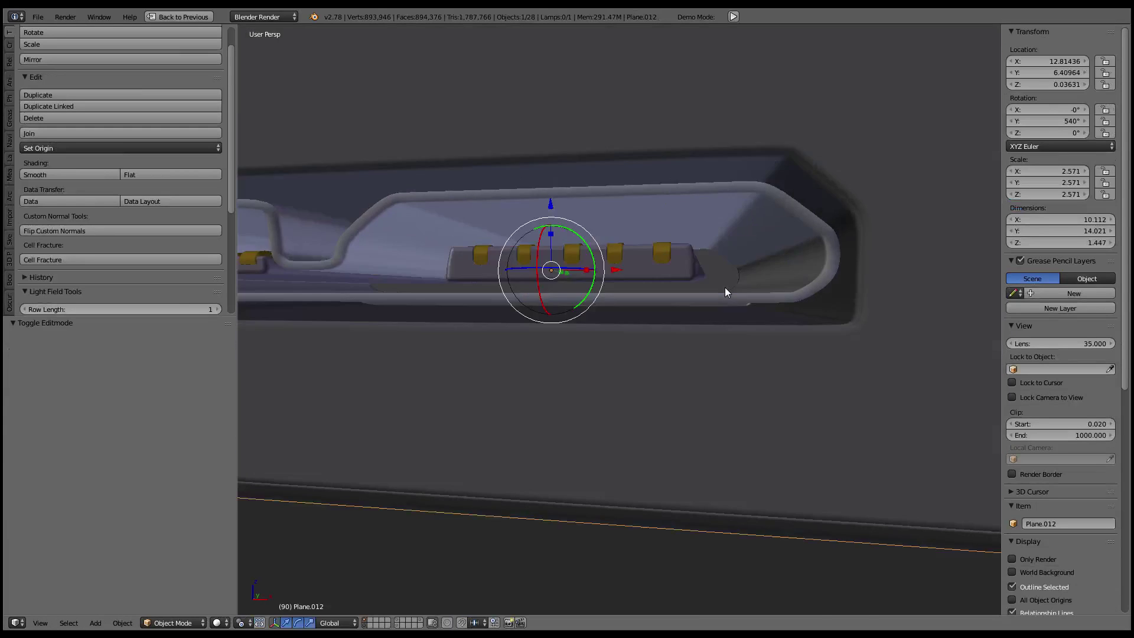
scroll(724, 287, "up", 3)
scroll(717, 285, "down", 5)
key("Tab")
key("Tab")
Select the vertical edge loop beside the port and set the pivot point to Active Element
right_click(616, 215, "alt")
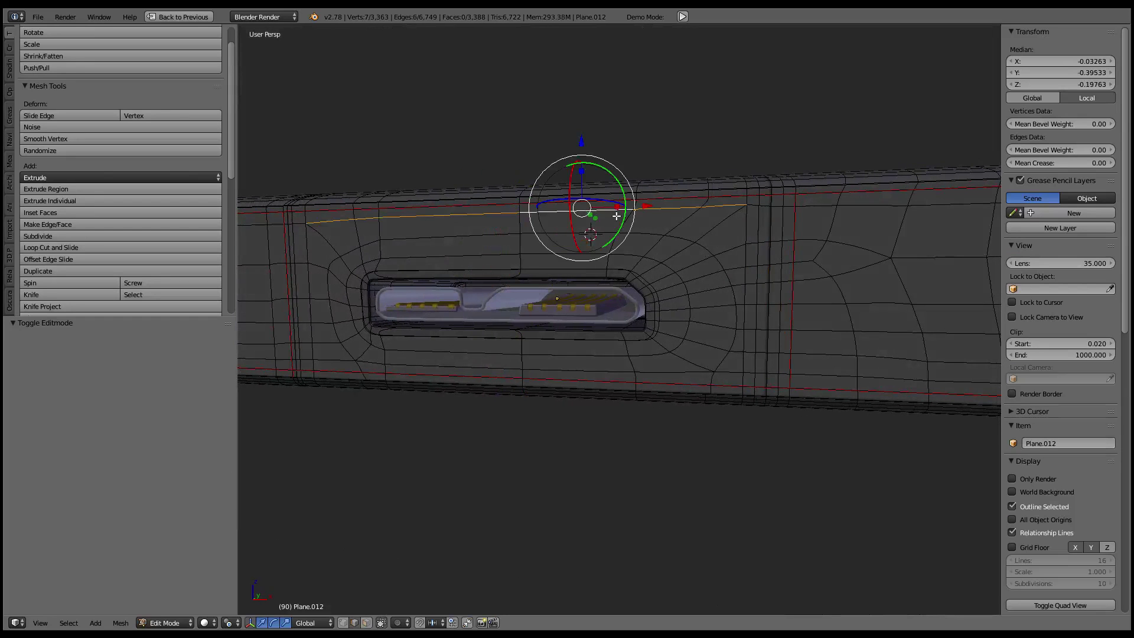
key("ctrl+z")
scroll(635, 218, "up", 5)
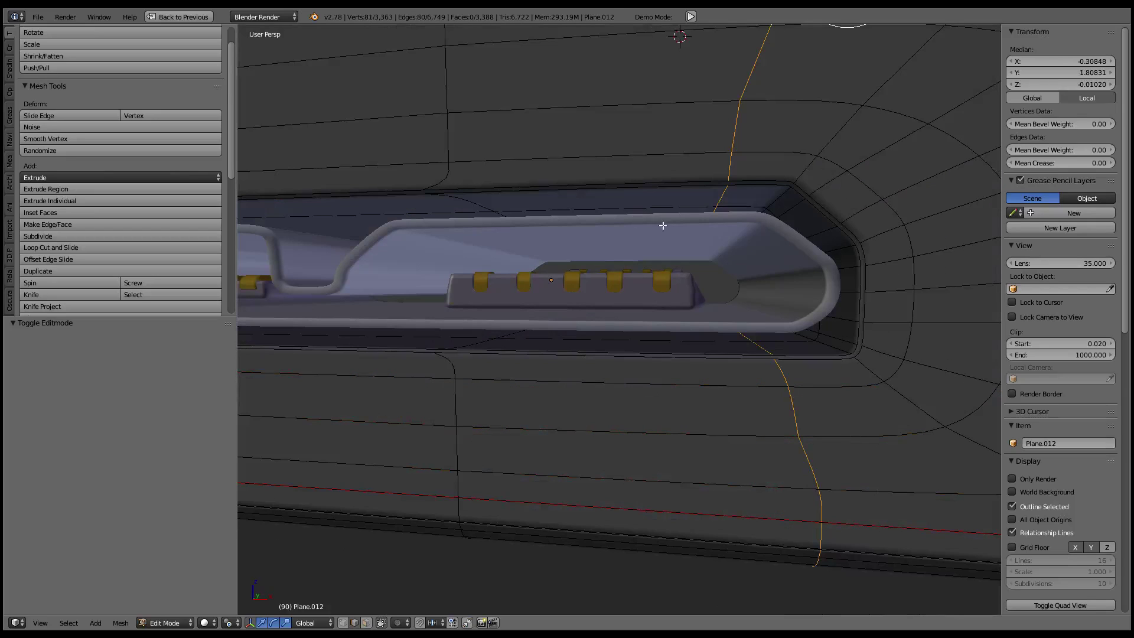
right_click(723, 197, "shift")
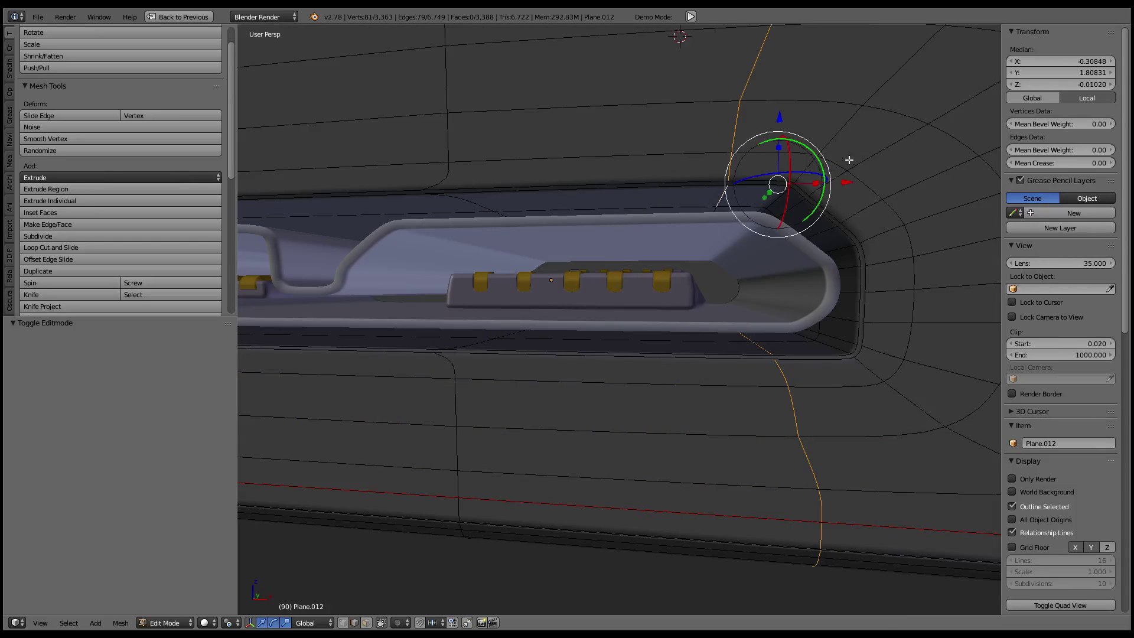
right_click(724, 136, "shift")
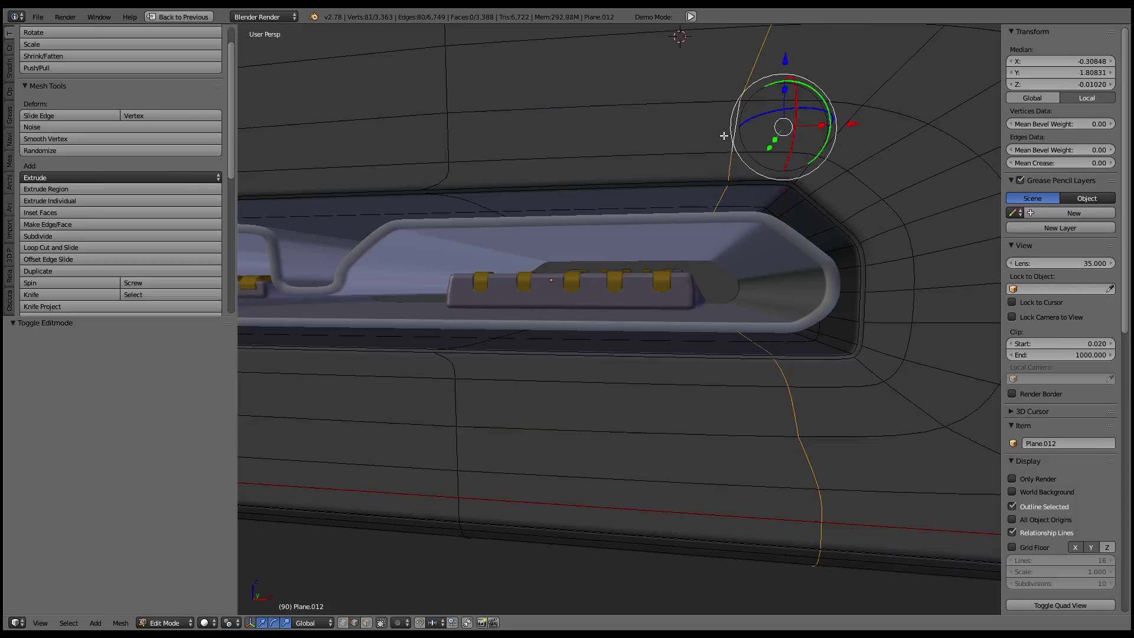
right_click(720, 195, "shift")
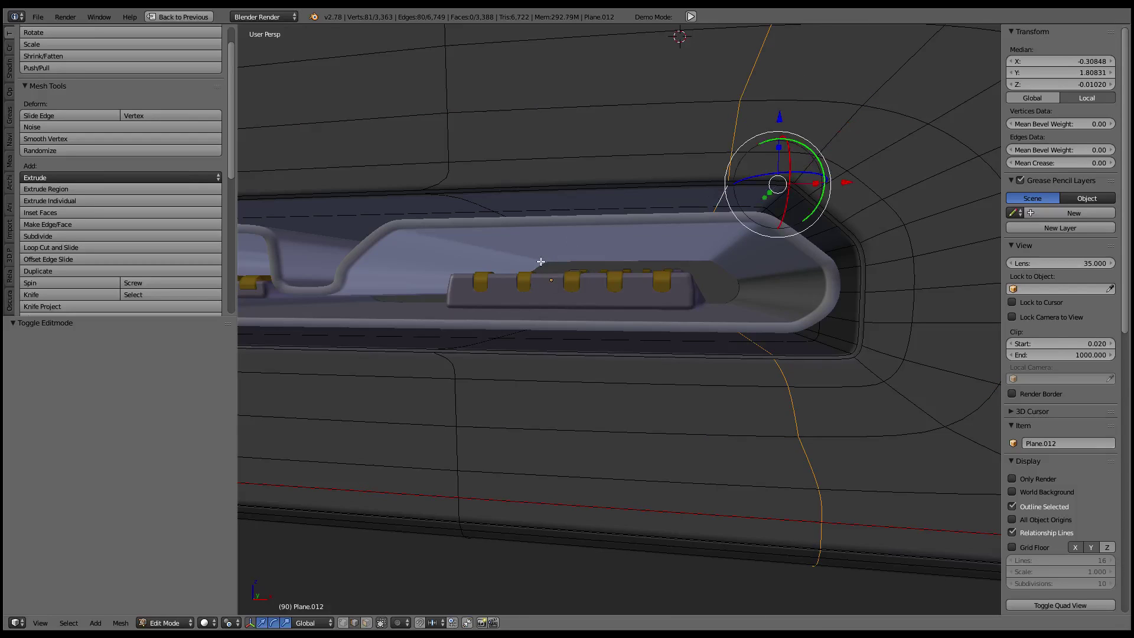
left_click(313, 621)
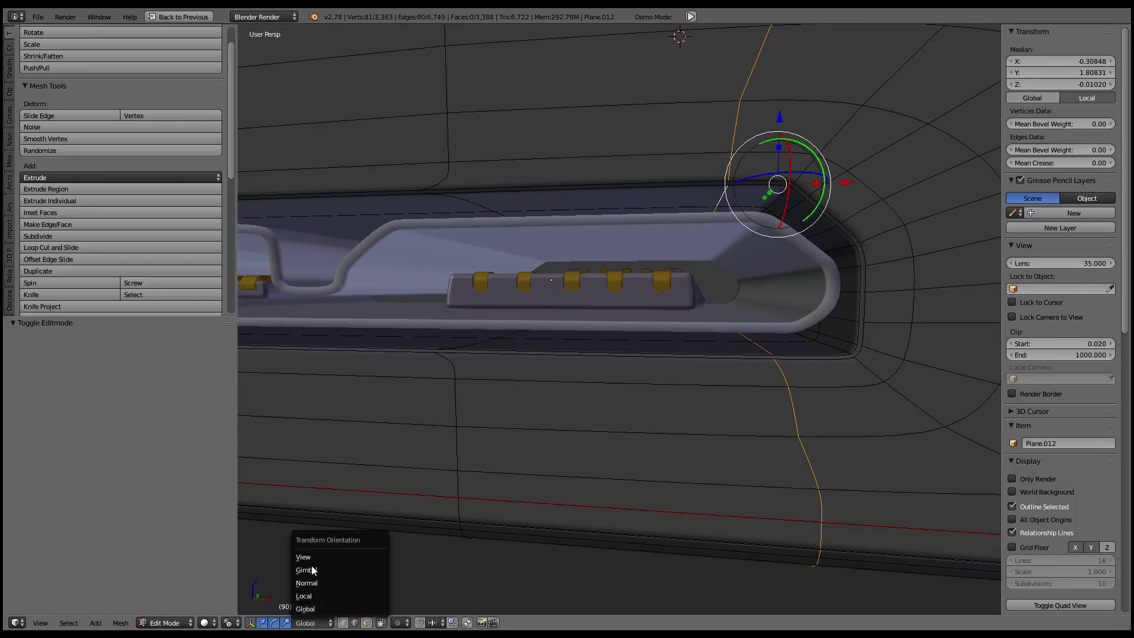
left_click(232, 622)
left_click(263, 568)
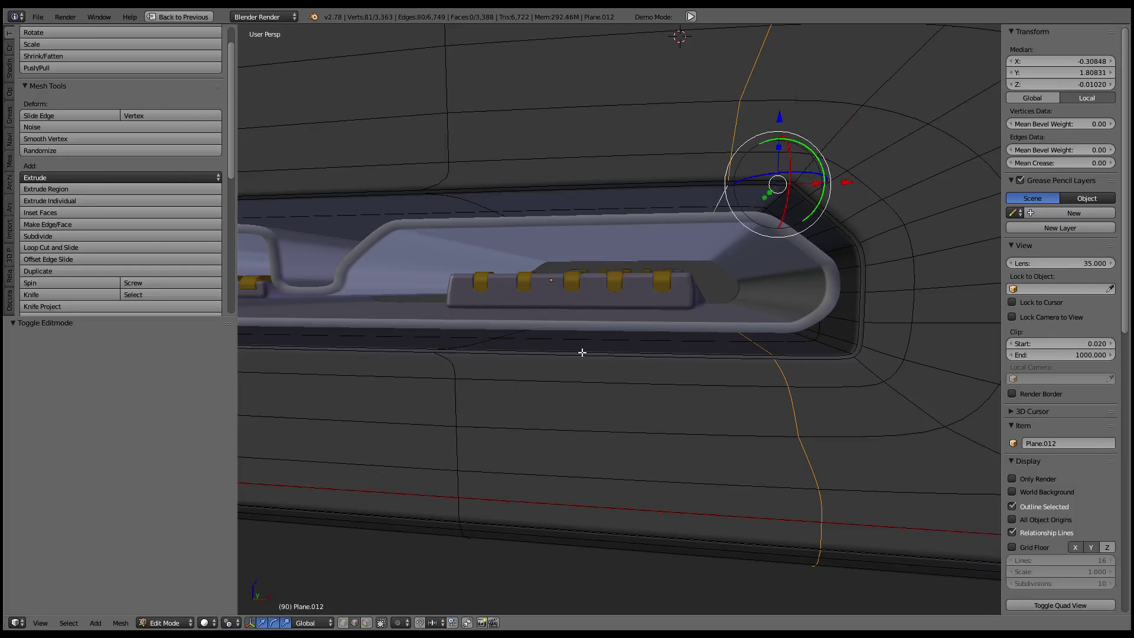
left_click(232, 622)
left_click(246, 558)
Scale the loop to 0 along X and give it a mean crease of 1
key("s")
key("x")
key("0")
key("Return")
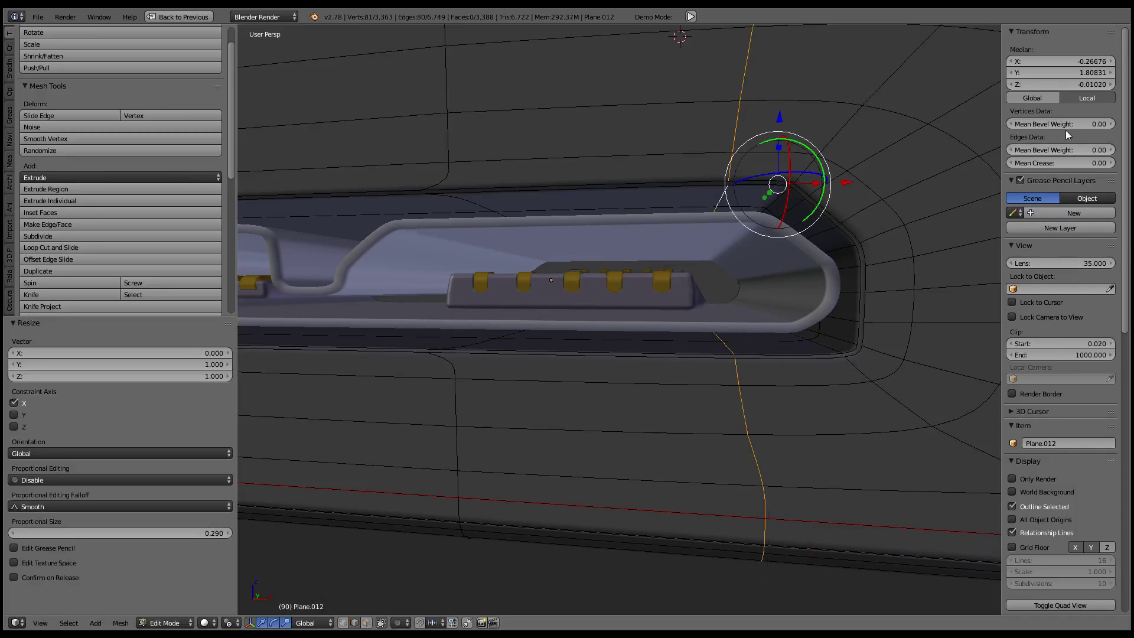
left_click(1069, 163)
type("1")
key("Return")
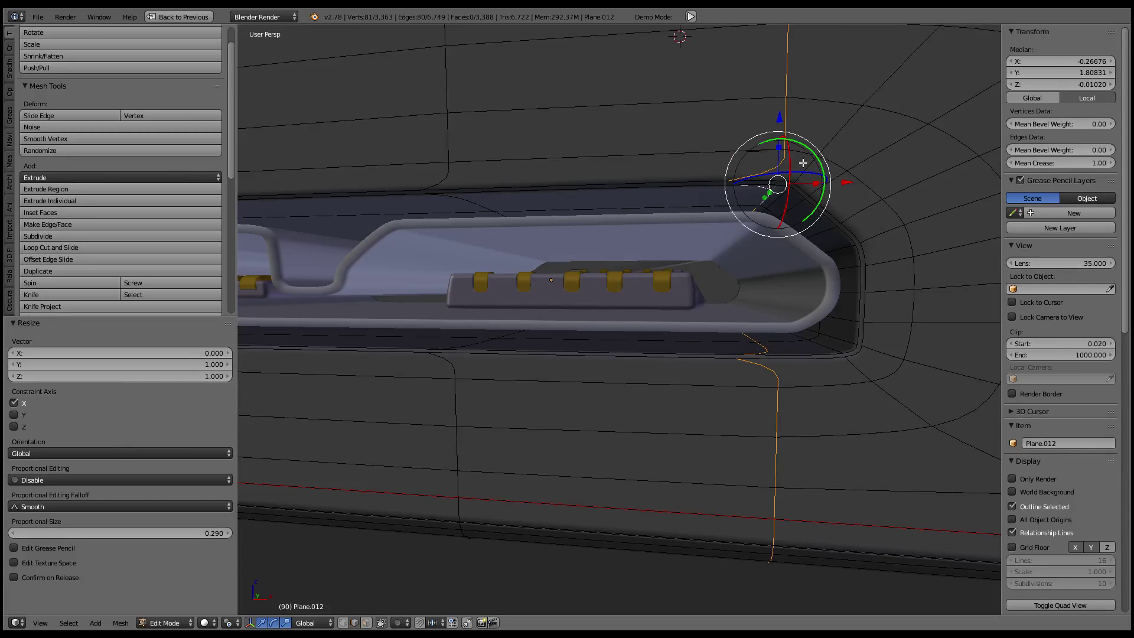
scroll(798, 165, "down", 2, "ctrl")
scroll(803, 165, "up", 2)
scroll(809, 164, "up", 2)
Try flattening the loop on Y, cancel it, and undo the crease
key("s")
key("y")
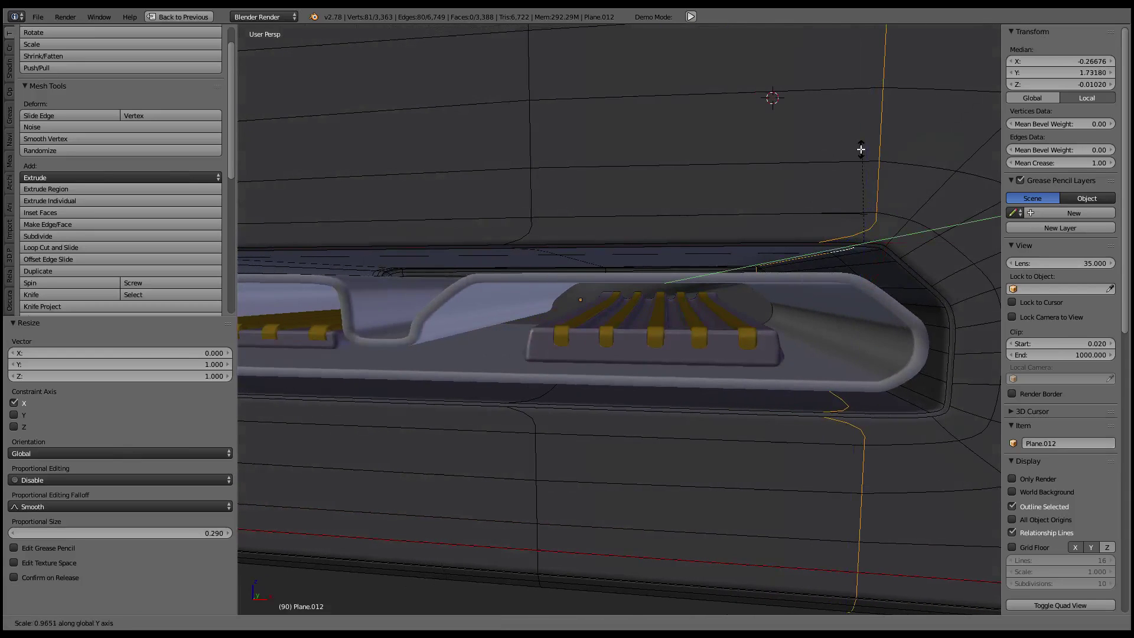
key("0")
key("Escape")
key("KP_Decimal")
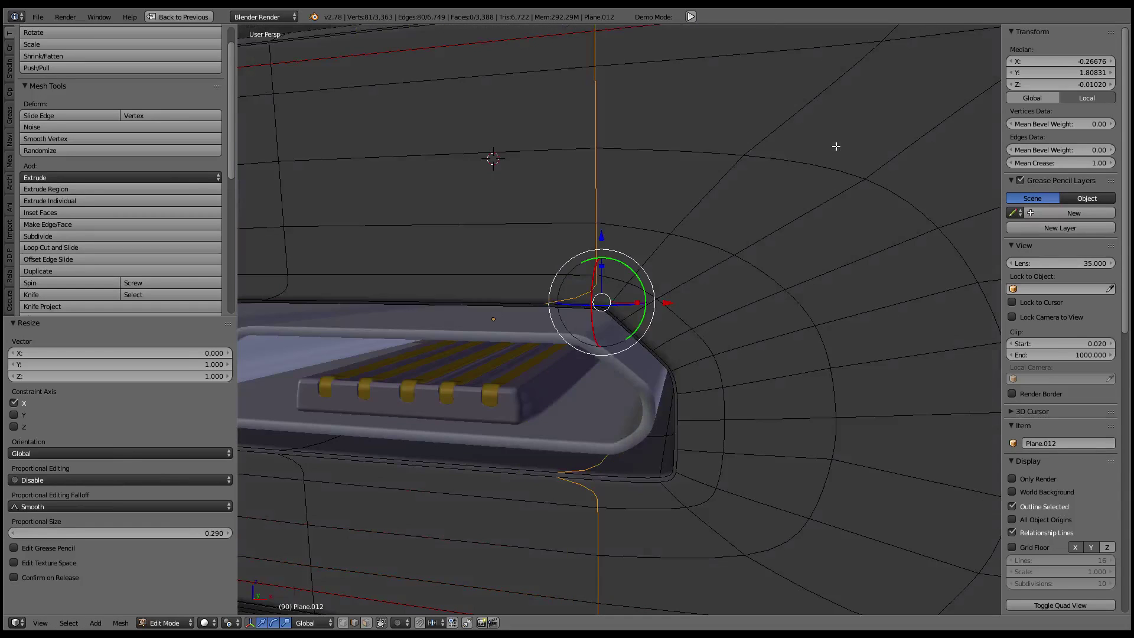
key("ctrl+z")
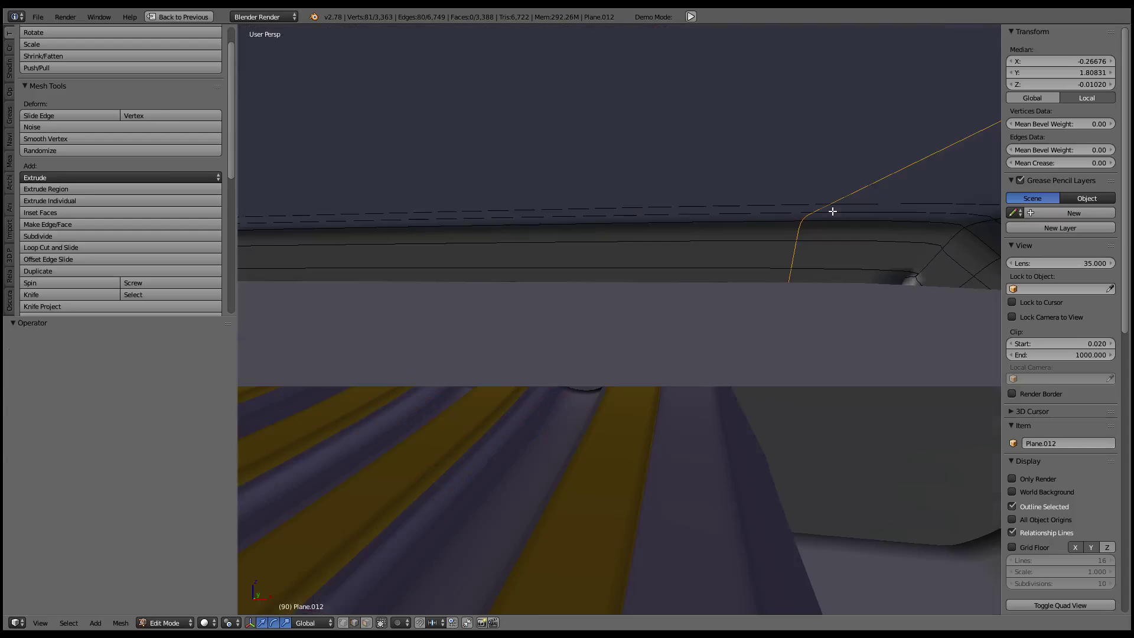
Re-flatten the port-side loop to 0 on X with a mean crease of 1
mouse_move(832, 211)
middle_mouse_down()
mouse_move(820, 225)
mouse_move(822, 201)
mouse_move(822, 240)
mouse_move(797, 262)
middle_mouse_up()
middle_click_drag(718, 287, 723, 307)
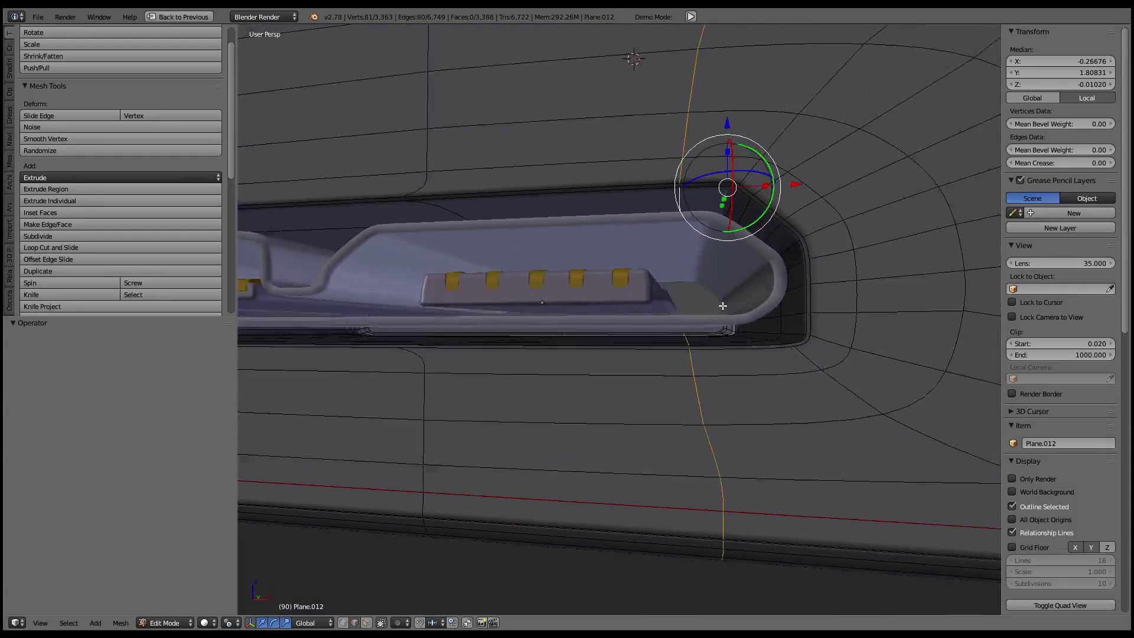
left_click(700, 380, "shift")
key("s")
key("x")
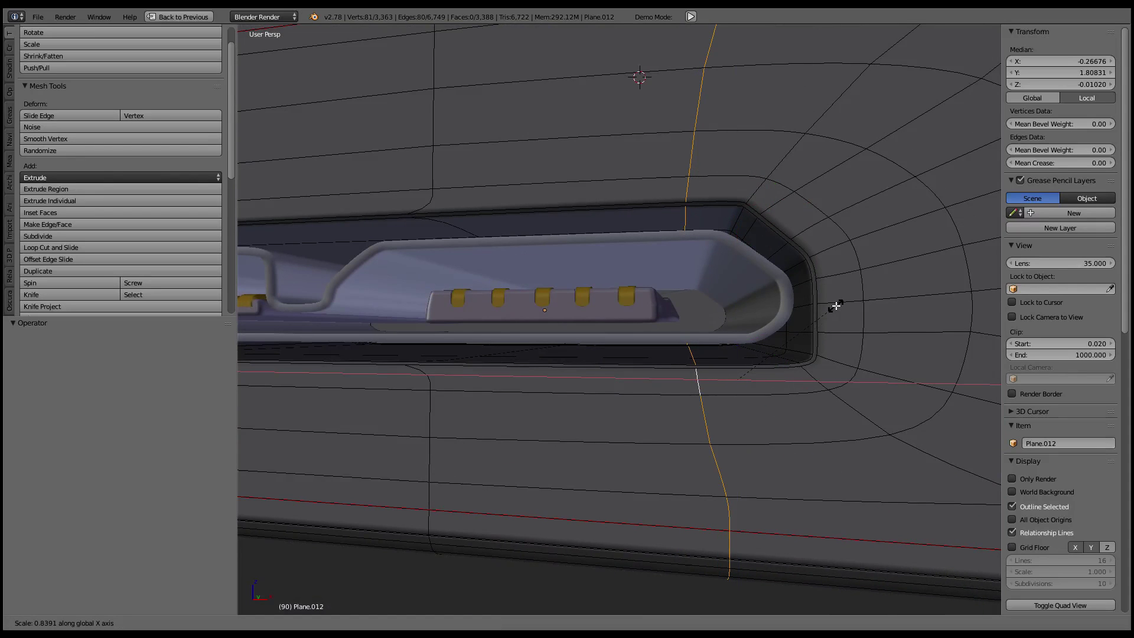
key("0")
key("Return")
left_click(1060, 163)
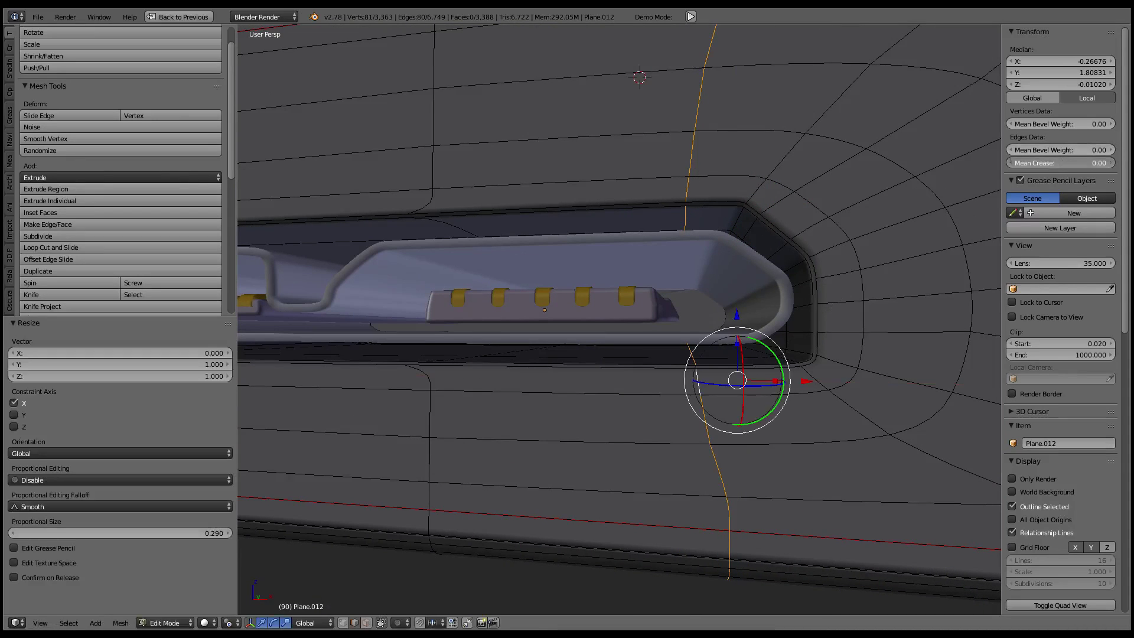
type("1")
key("Return")
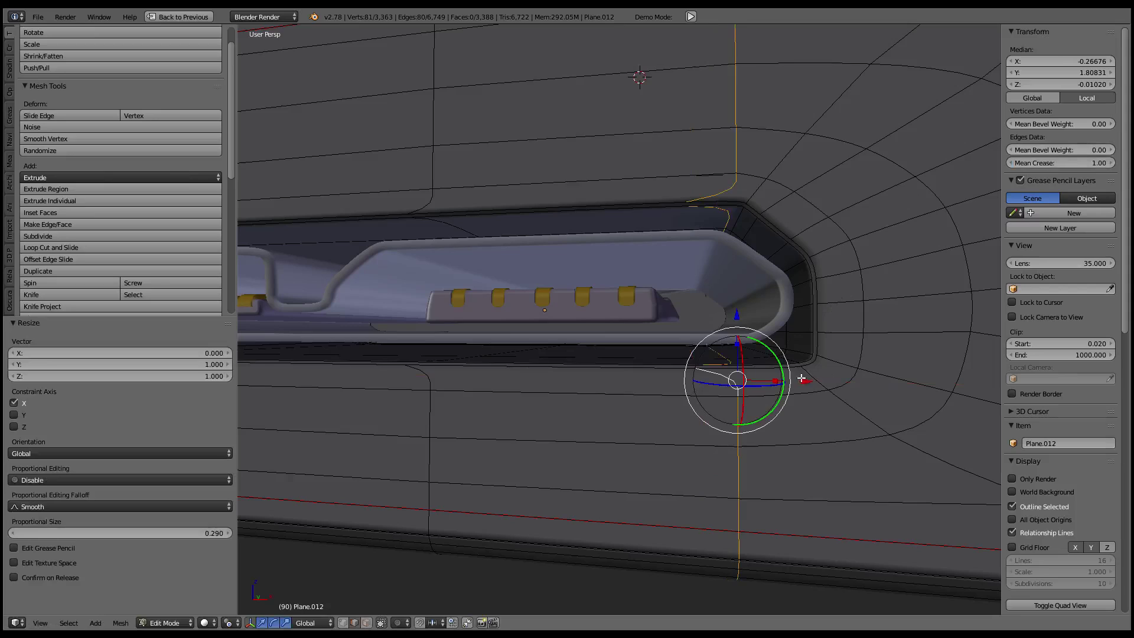
Try sliding the loop along the drive and undo it, then select the loops on both sides of the port
left_click_drag(802, 378, 781, 378)
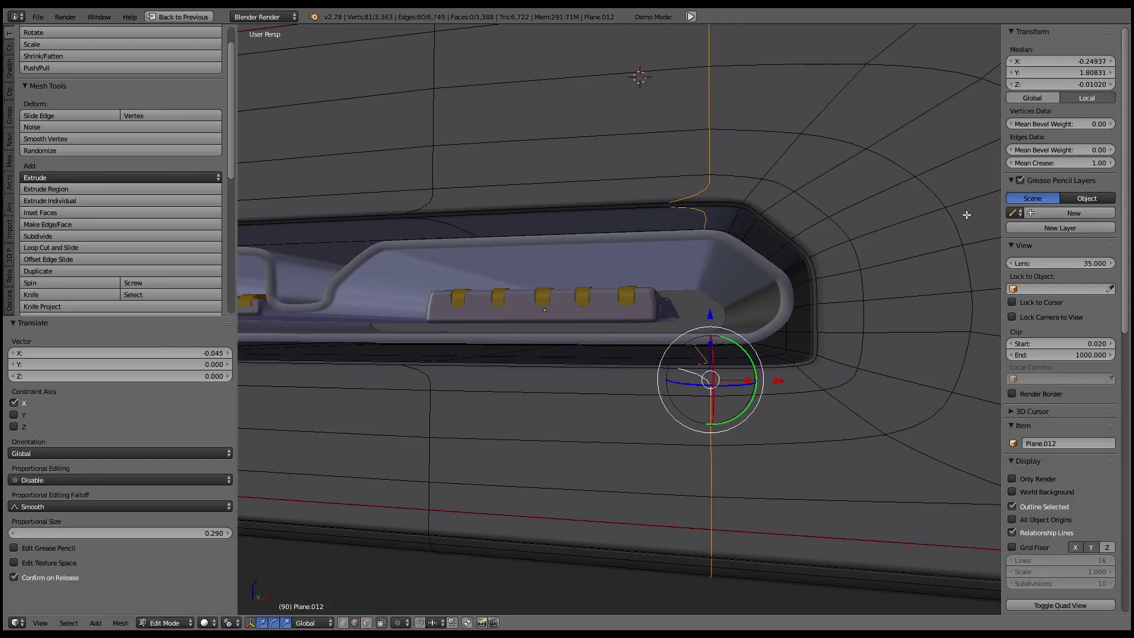
key("ctrl+z")
scroll(775, 230, "down", 5)
scroll(766, 241, "up", 8)
right_click(431, 398, "alt")
right_click(659, 418, "alt")
right_click(707, 413, "alt")
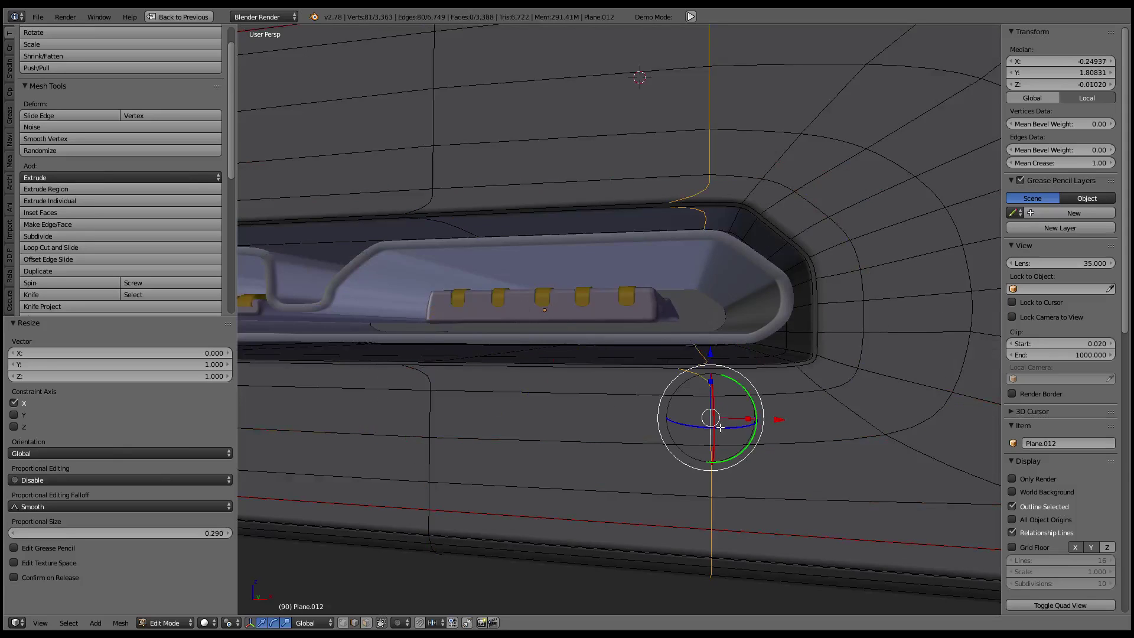
right_click(424, 412, "alt+shift")
Adjust the mean crease of both port-side loops, ending at 0
left_click(1075, 162)
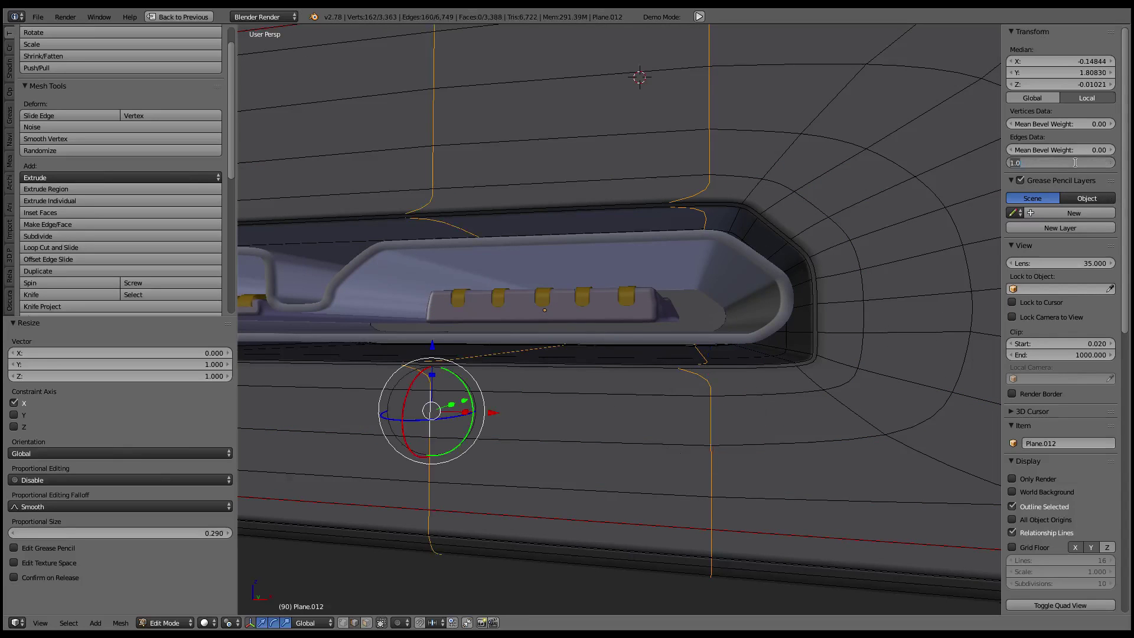
type("0")
key("Return")
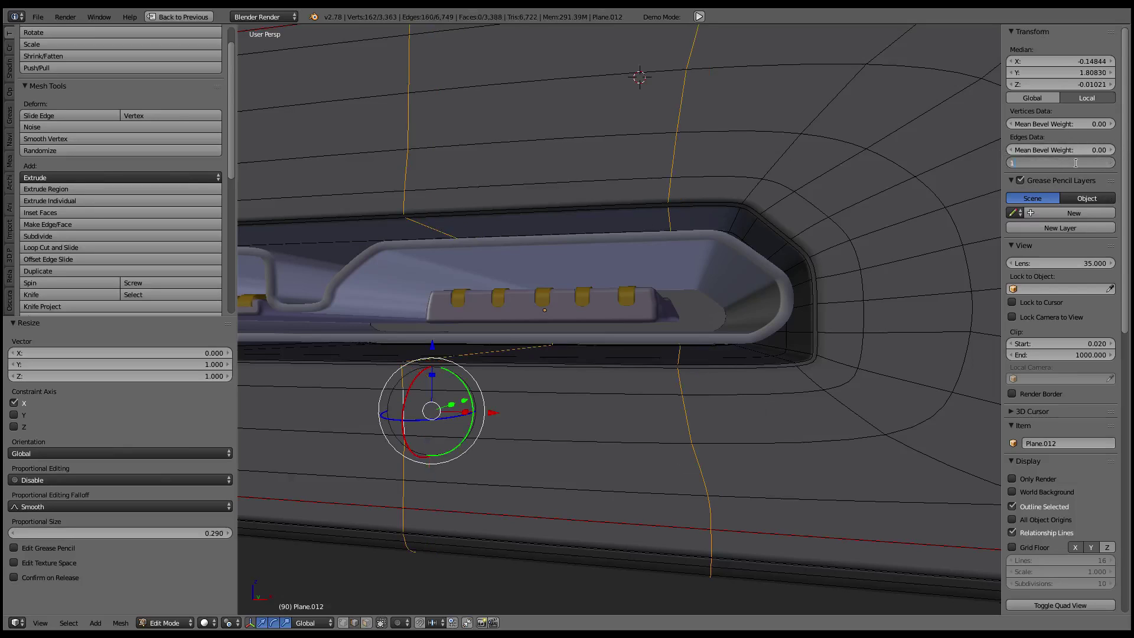
key("shift+e")
left_click(744, 173)
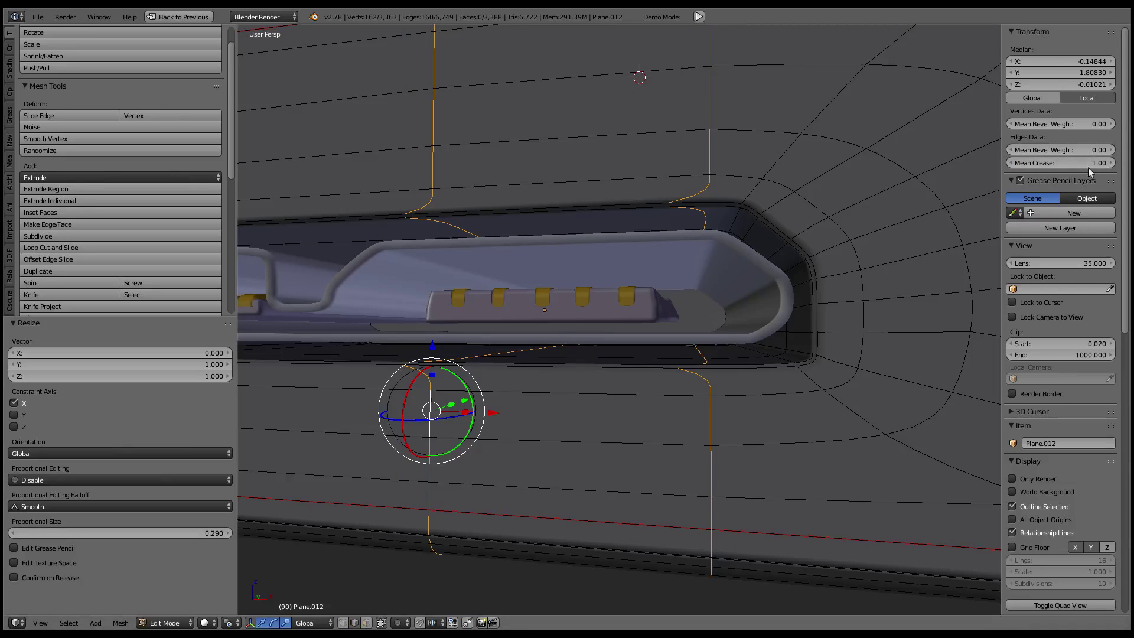
left_click(1089, 164)
type("0")
key("Return")
Select the edge loop left of the port and set its mean crease to 0
scroll(689, 207, "down", 5)
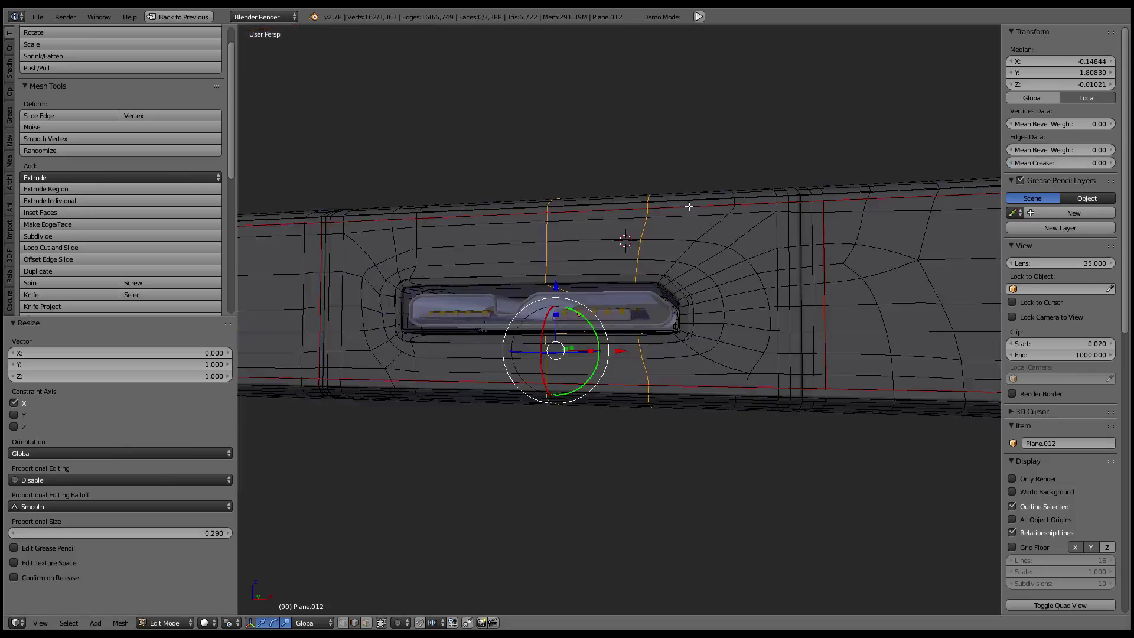
middle_click_drag(705, 211, 679, 279)
scroll(688, 215, "up", 3)
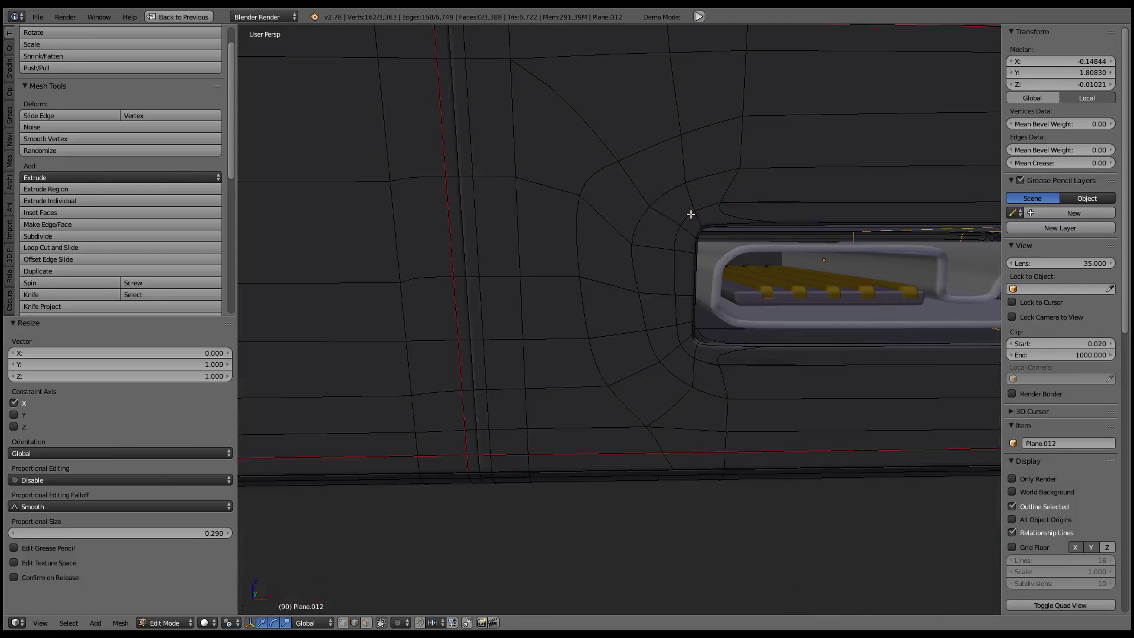
scroll(666, 215, "up", 2)
left_click(675, 198, "alt")
middle_click_drag(678, 185, 681, 196)
left_click(1060, 163)
type("1")
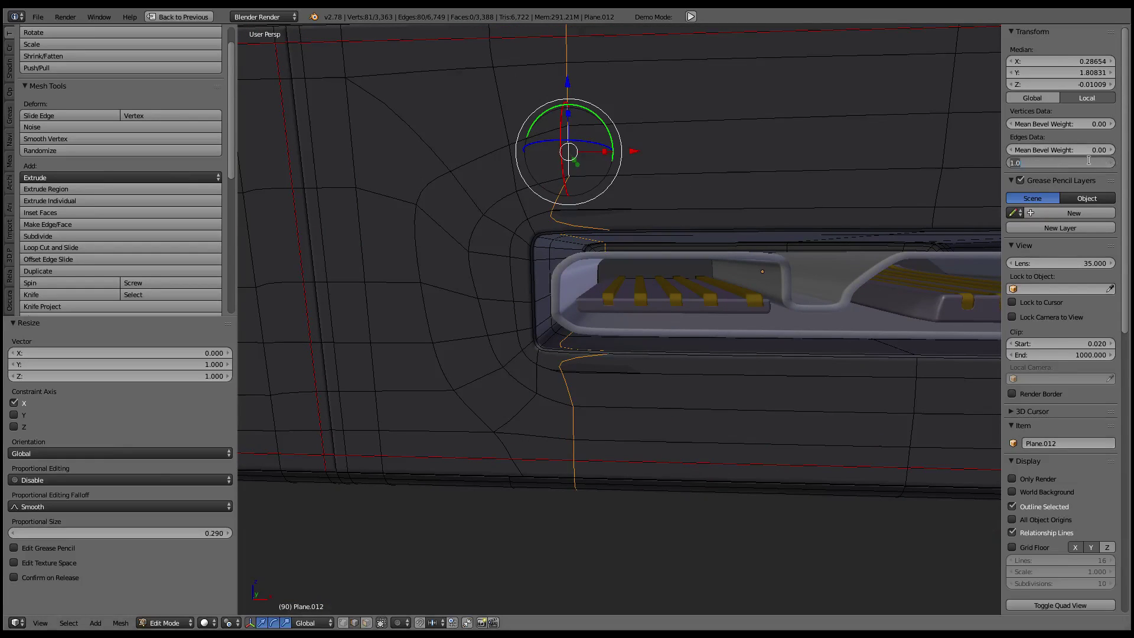
type("^")
key("Return")
left_click(1059, 163)
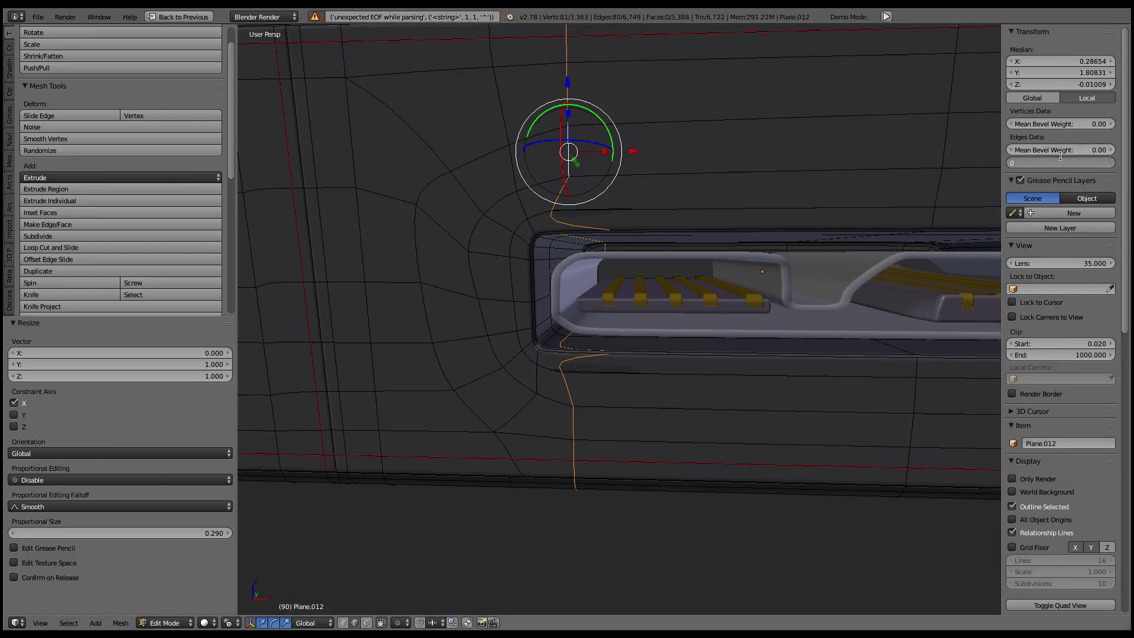
type("0")
key("Return")
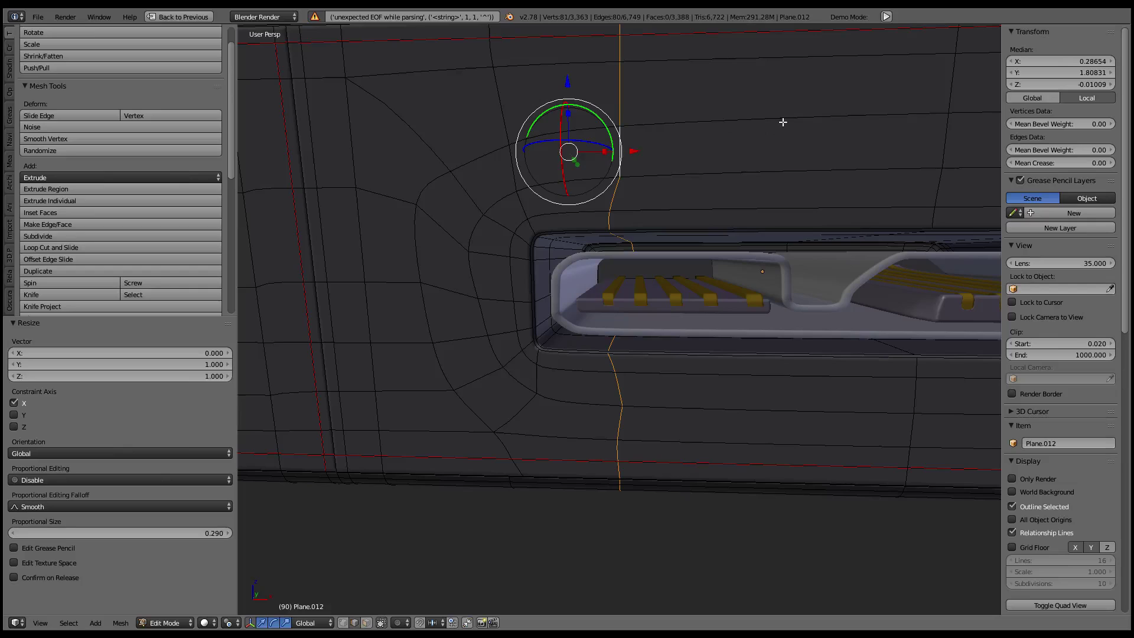
Slide the loop left of the port along X
key("g")
left_click(766, 119)
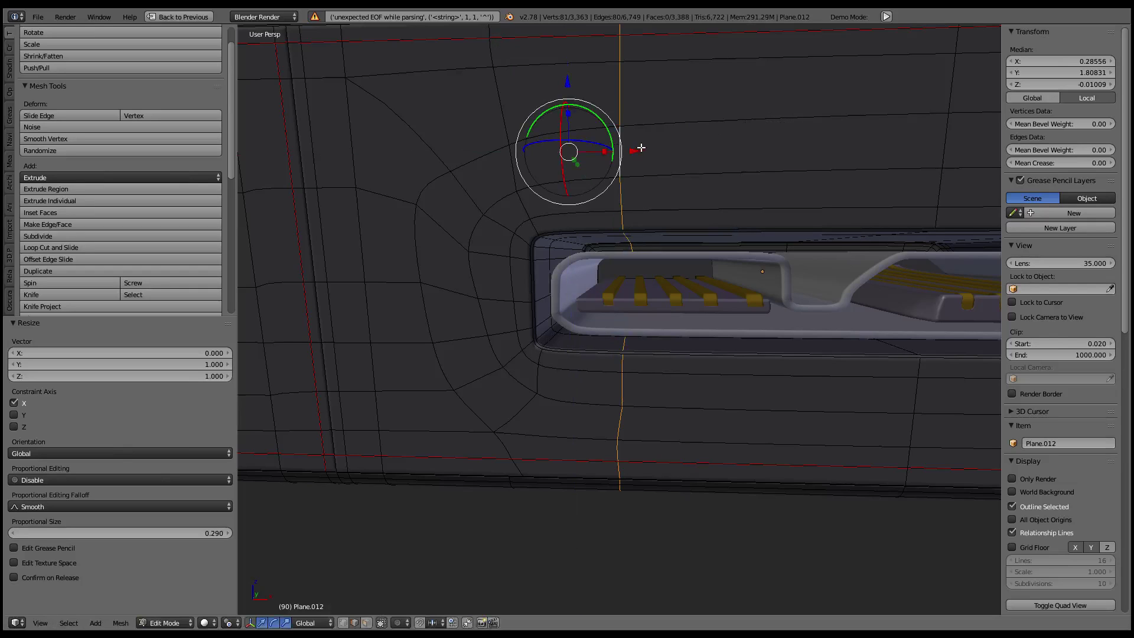
key("g")
key("x")
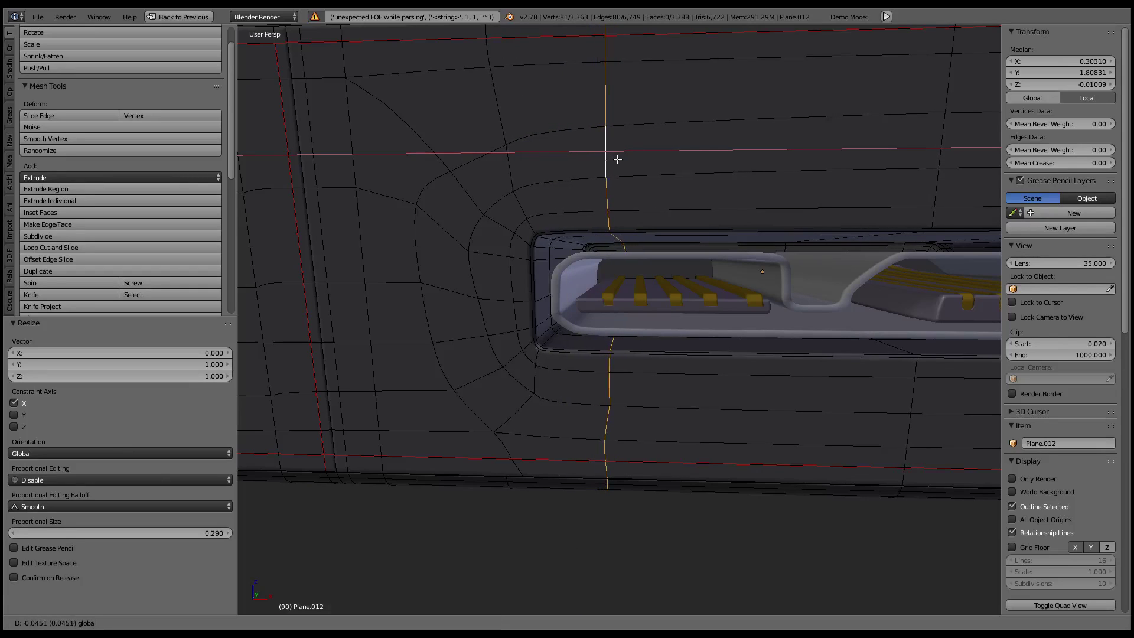
left_click(617, 159)
scroll(620, 157, "down", 3)
mouse_move(657, 172)
middle_mouse_down("shift")
mouse_move(614, 152)
mouse_move(567, 205)
mouse_move(679, 295)
middle_mouse_up("shift")
Slide the central loop above the port along X and select the loop right of it
right_click(655, 282, "alt")
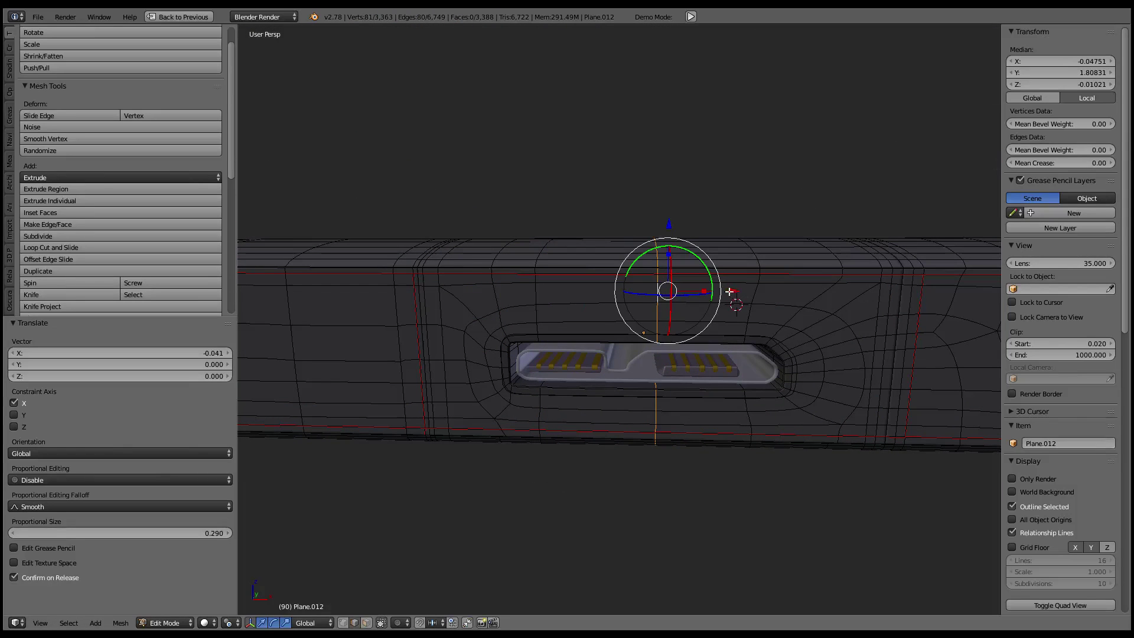
key("g")
key("x")
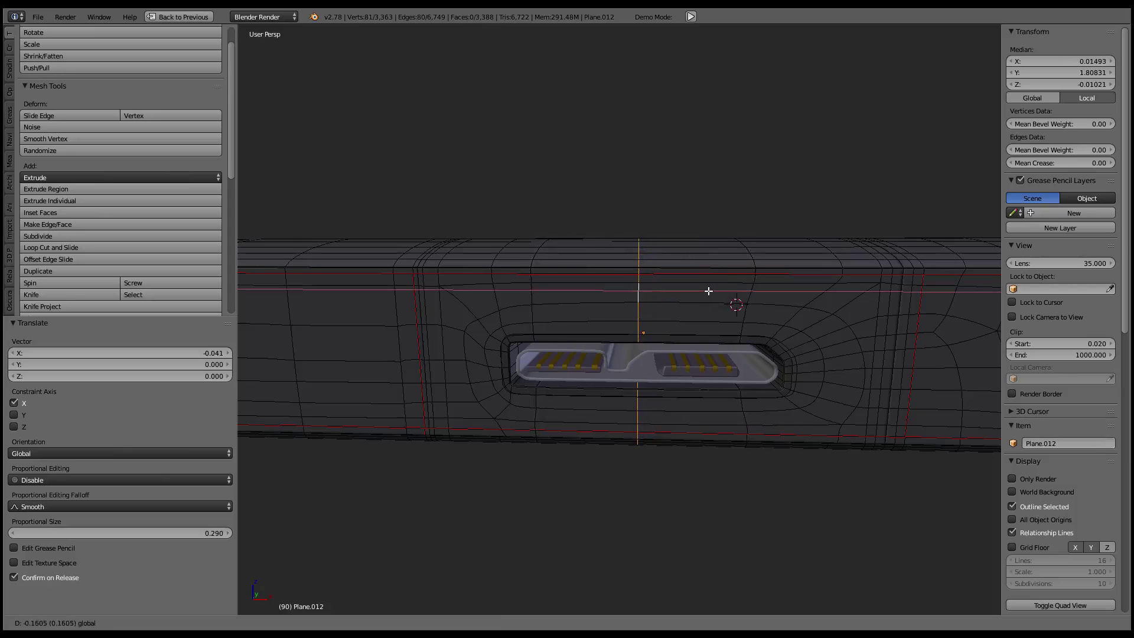
left_click(708, 290)
mouse_move(771, 275)
middle_mouse_down("shift")
mouse_move(663, 264)
mouse_move(681, 268)
middle_mouse_up("shift")
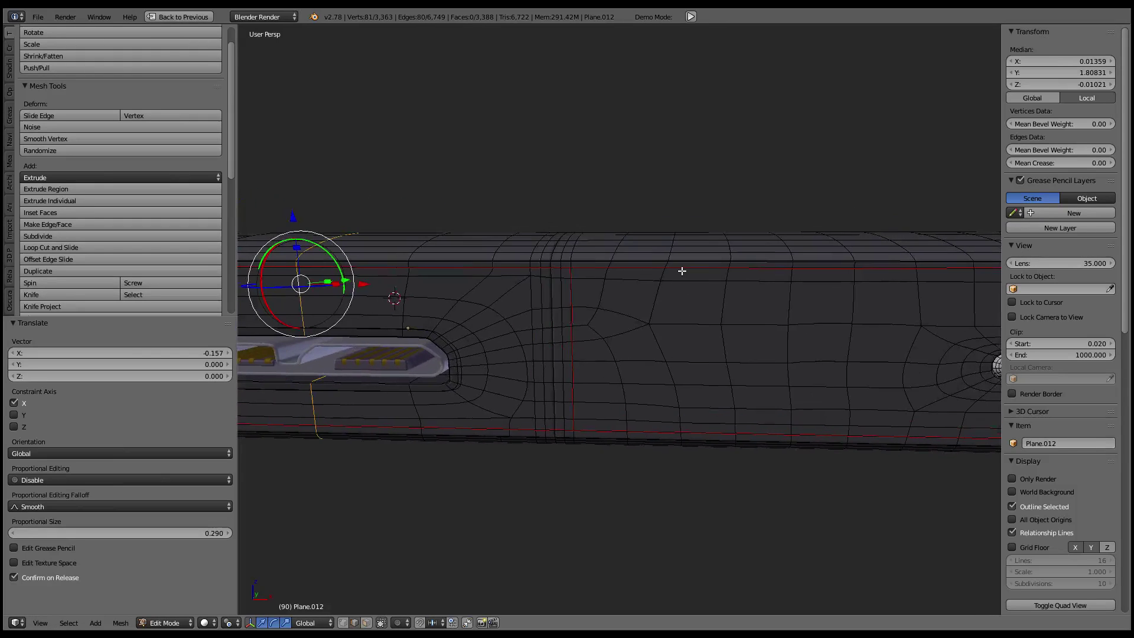
left_click(567, 280, "alt")
Collapse the two adjacent loops right of the port into one, bringing the body to 3,231 vertices
left_click(539, 279, "alt+shift")
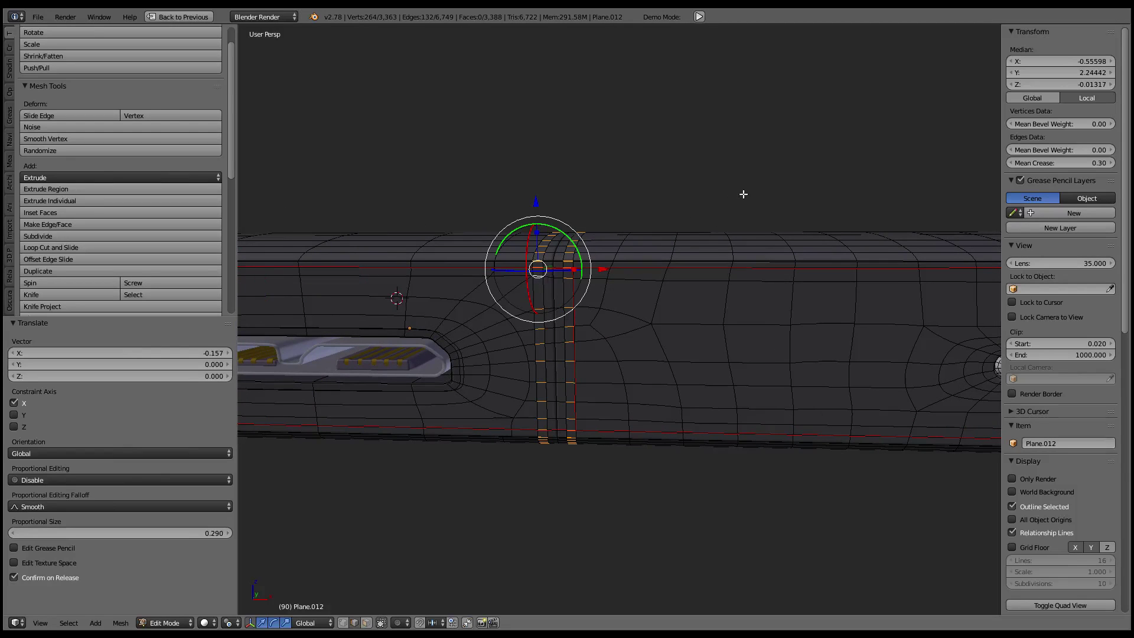
key("w")
left_click(743, 194)
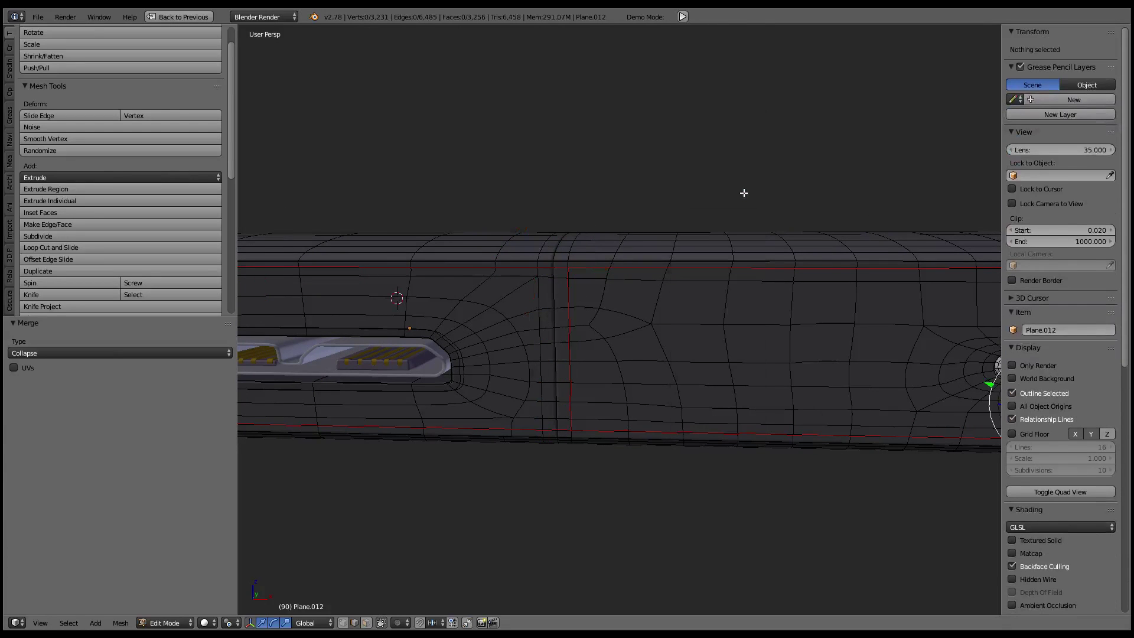
key("Tab")
mouse_move(745, 192)
middle_mouse_down()
mouse_move(784, 204)
mouse_move(677, 209)
middle_mouse_up()
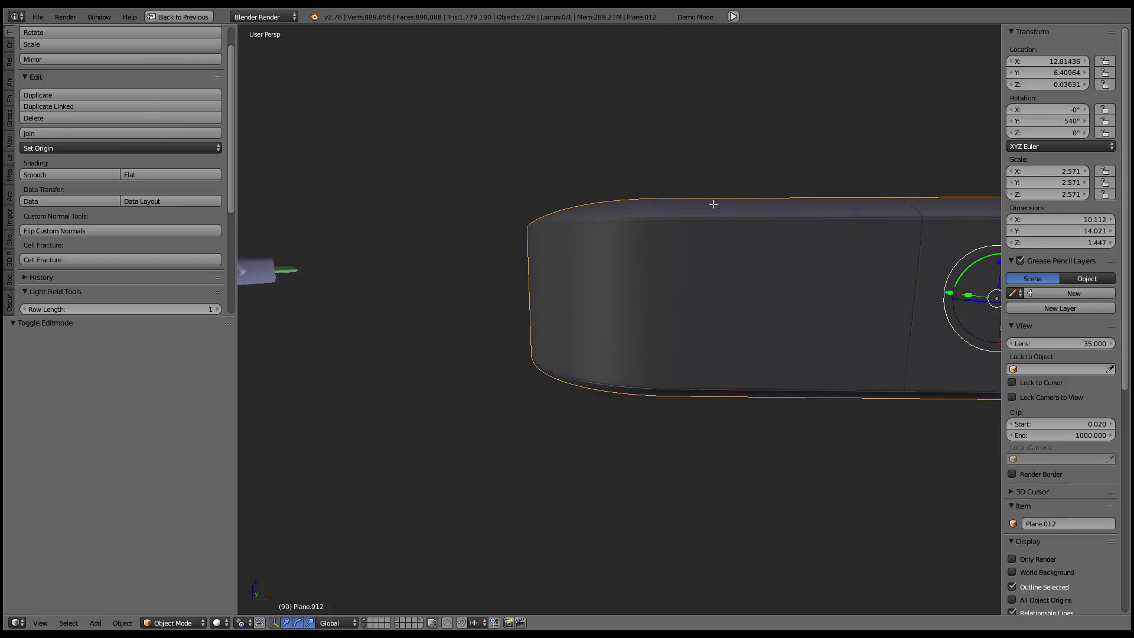
key("Tab")
key("Tab")
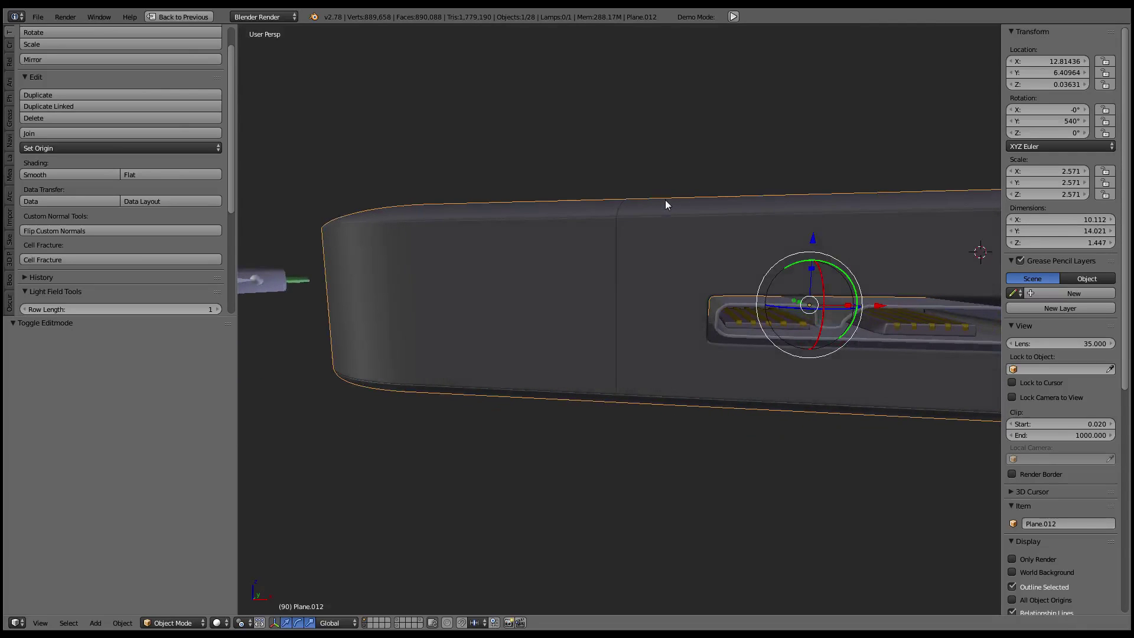
scroll(664, 199, "up", 3)
scroll(660, 188, "up", 3)
scroll(667, 197, "down", 5)
middle_click_drag(710, 247, 668, 152)
key("Tab")
scroll(623, 198, "up", 5)
Collapse two adjacent vertical loops near the port into one and inspect the result
scroll(567, 181, "down", 5)
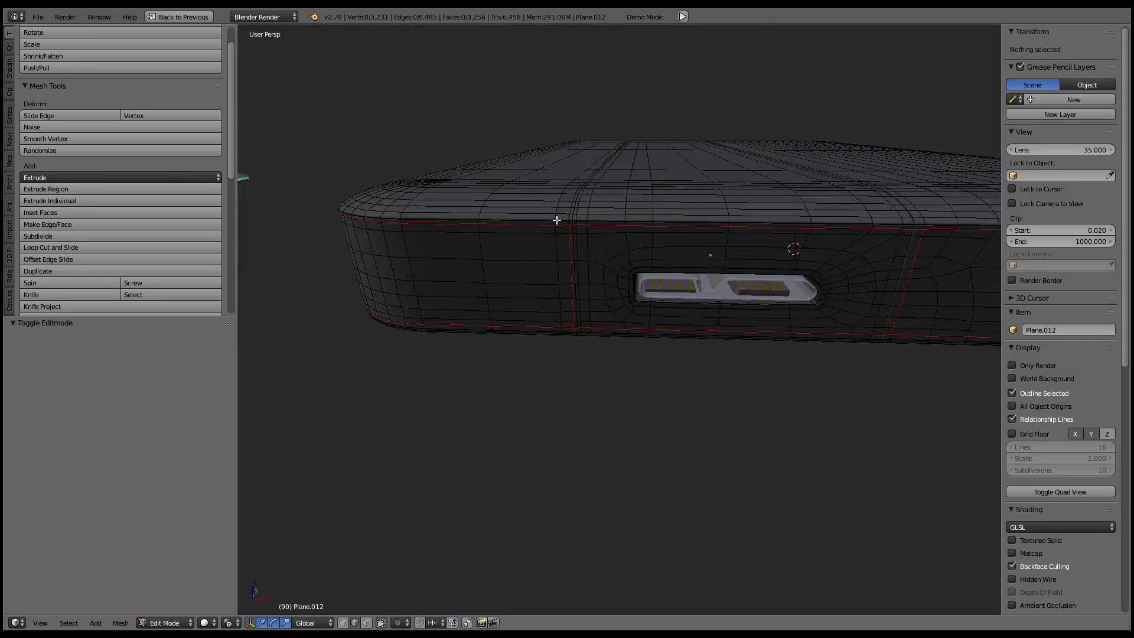
middle_click_drag(575, 234, 570, 245)
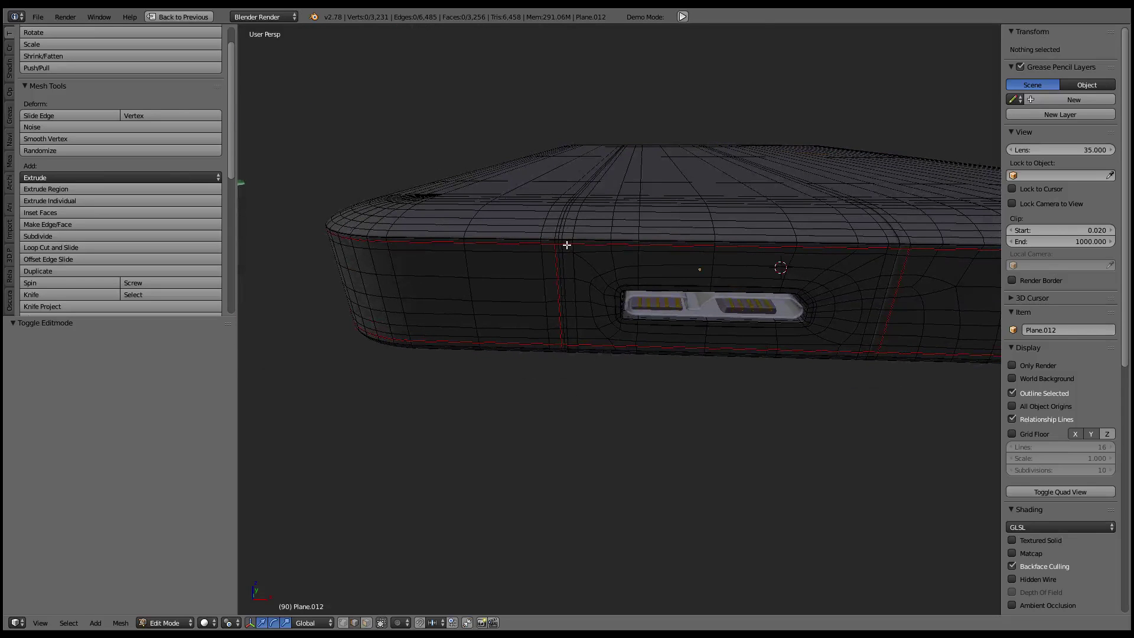
right_click(566, 244, "alt")
key("w")
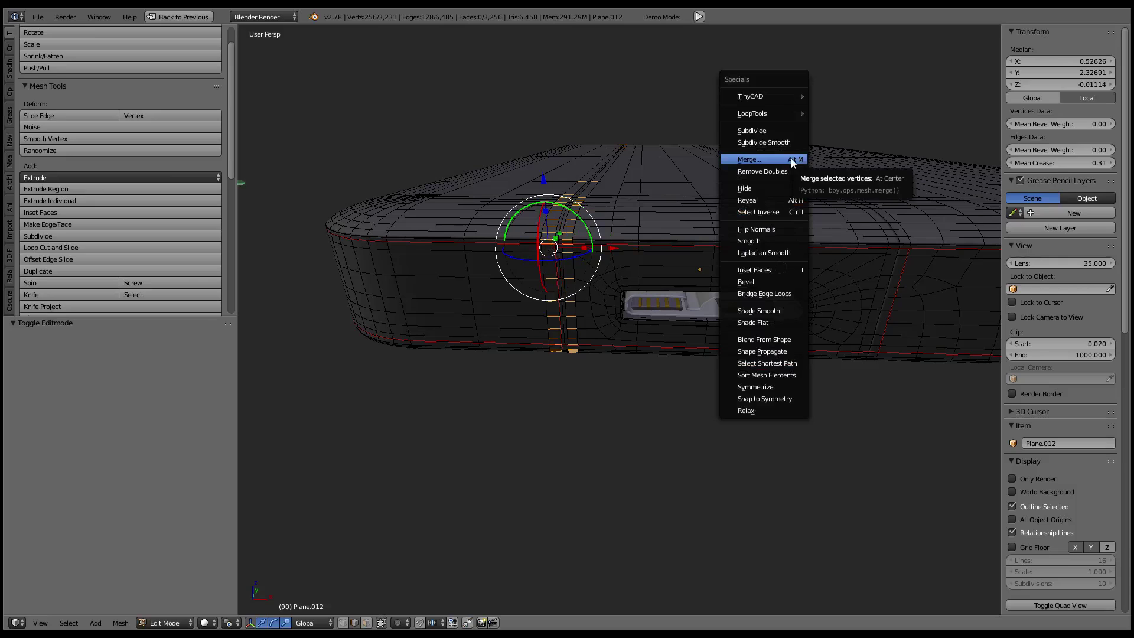
left_click(791, 159)
key("Tab")
mouse_move(790, 157)
middle_mouse_down()
mouse_move(726, 160)
mouse_move(767, 190)
mouse_move(774, 304)
mouse_move(729, 173)
mouse_move(717, 222)
mouse_move(754, 61)
middle_mouse_up()
key("Tab")
mouse_move(767, 239)
middle_mouse_down()
mouse_move(737, 267)
mouse_move(800, 157)
mouse_move(830, 223)
mouse_move(790, 224)
mouse_move(758, 176)
mouse_move(714, 190)
mouse_move(720, 205)
middle_mouse_up()
middle_click_drag(607, 161, 633, 272)
scroll(623, 205, "up", 3)
scroll(622, 205, "down", 2)
Check the shading, then select and frame the long horizontal loop along the side
key("Tab")
scroll(623, 205, "down", 4)
scroll(623, 225, "up", 3)
key("Tab")
middle_click_drag(623, 225, 653, 183)
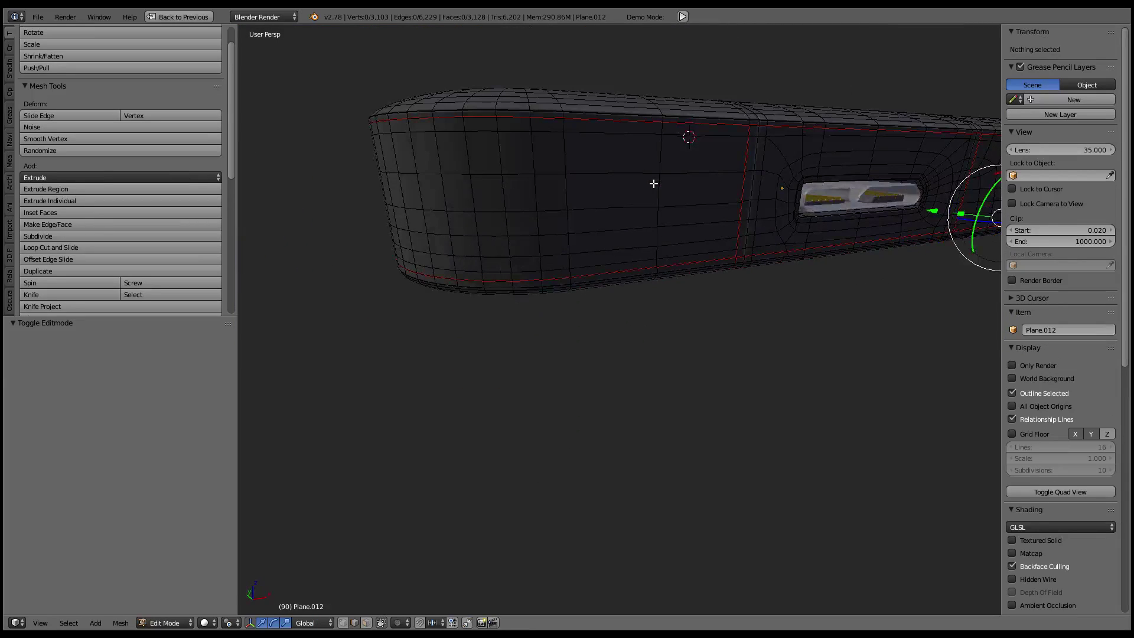
mouse_move(585, 169)
middle_mouse_down()
mouse_move(534, 162)
mouse_move(584, 199)
middle_mouse_up()
right_click(562, 140, "alt")
scroll(585, 199, "up", 2)
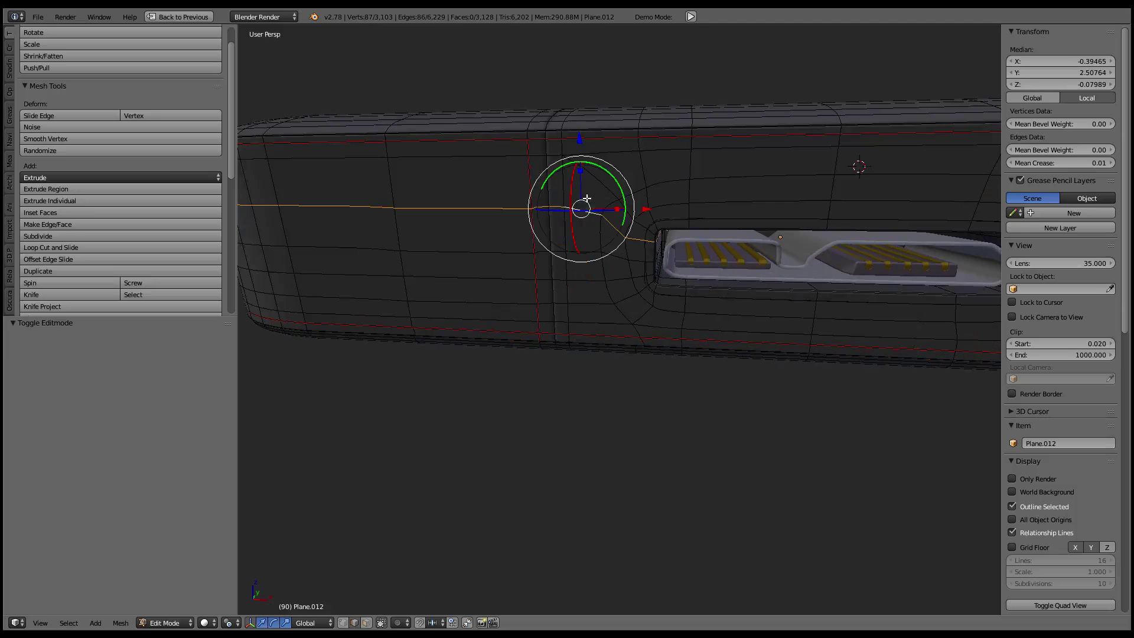
scroll(672, 208, "up", 2)
mouse_move(671, 209)
middle_mouse_down()
mouse_move(640, 170)
mouse_move(645, 248)
mouse_move(507, 194)
middle_mouse_up()
scroll(640, 237, "up", 2)
key("KP_Decimal")
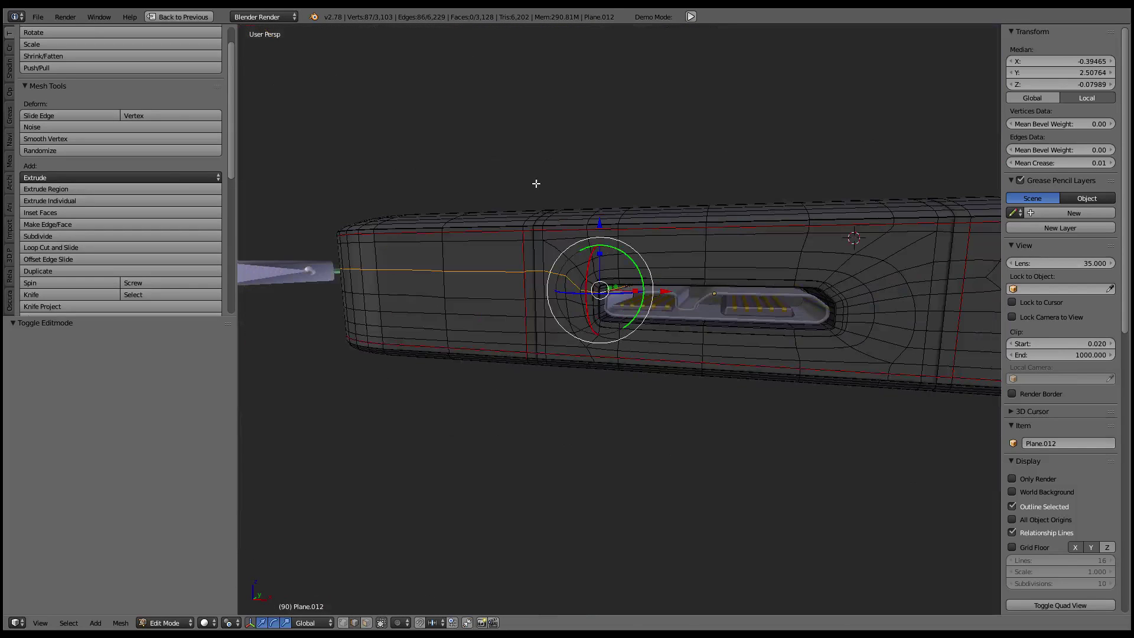
middle_click_drag(662, 185, 453, 188)
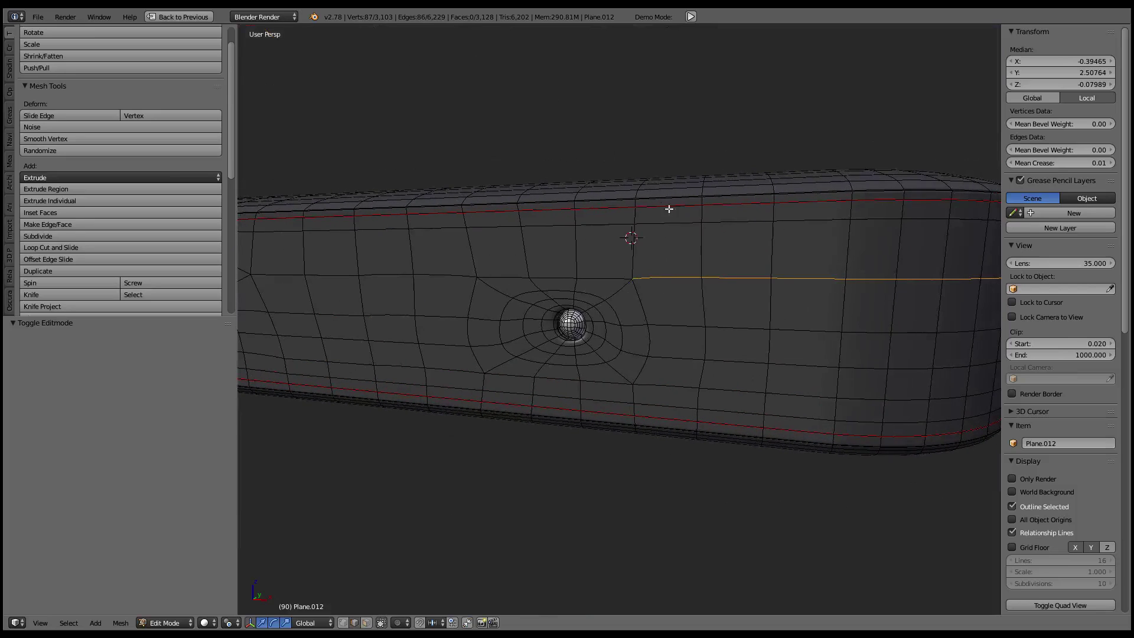
mouse_move(650, 270)
middle_mouse_down()
mouse_move(591, 251)
mouse_move(638, 246)
middle_mouse_up()
Select the edge ring around the port opening and apply Smooth Vertex twice at 0.500
right_click(437, 291)
middle_click_drag(438, 291, 475, 269)
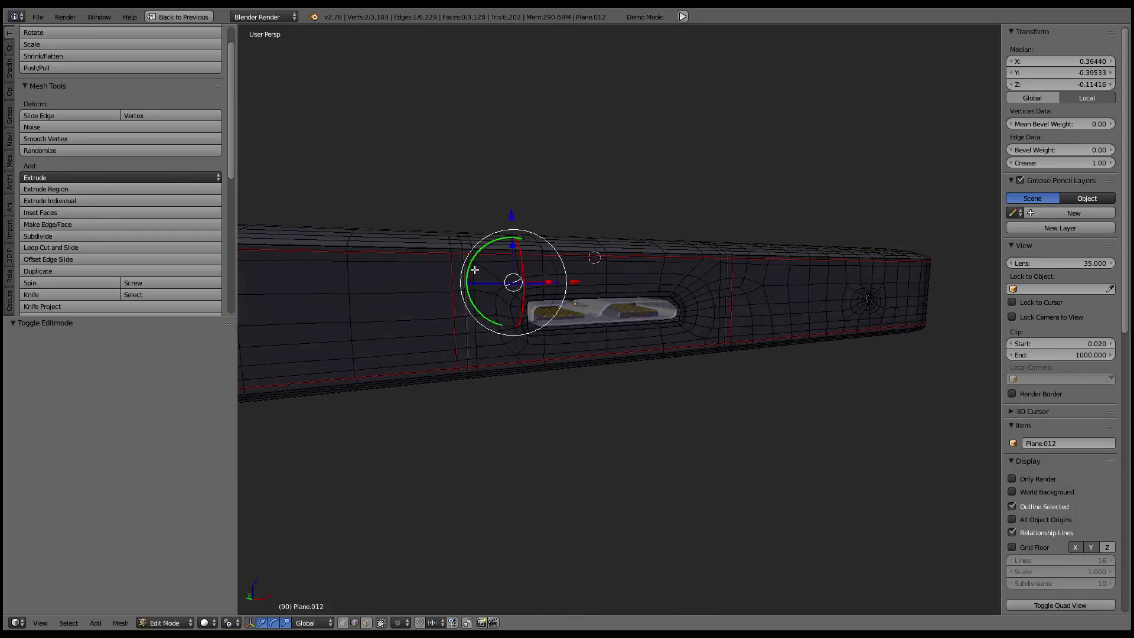
right_click(539, 275, "alt")
key("w")
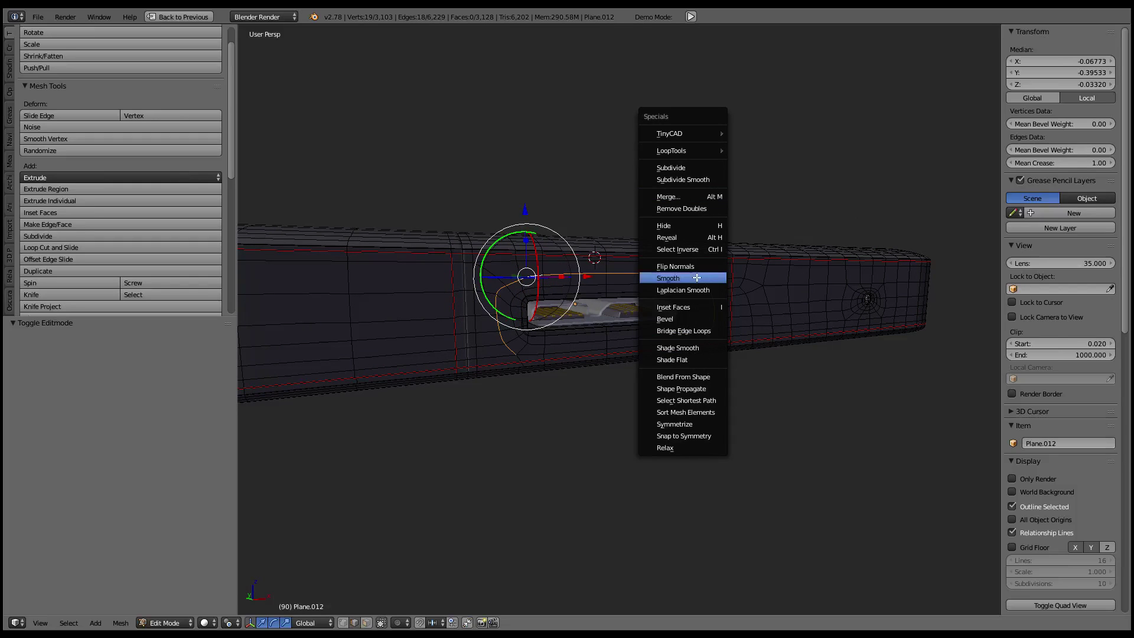
left_click(667, 278)
key("w")
left_click(679, 274)
Inspect the smoothed port ring's shading in Object mode
mouse_move(679, 275)
middle_mouse_down()
mouse_move(663, 299)
mouse_move(614, 306)
mouse_move(567, 286)
mouse_move(643, 277)
mouse_move(655, 263)
mouse_move(666, 271)
middle_mouse_up()
scroll(673, 266, "up", 2)
scroll(671, 263, "up", 2)
key("Tab")
scroll(686, 274, "down", 3)
scroll(657, 261, "down", 2)
key("Tab")
Select three adjacent edge rings on the side band and collapse them with Merge > Collapse
right_click(629, 307, "ctrl+alt")
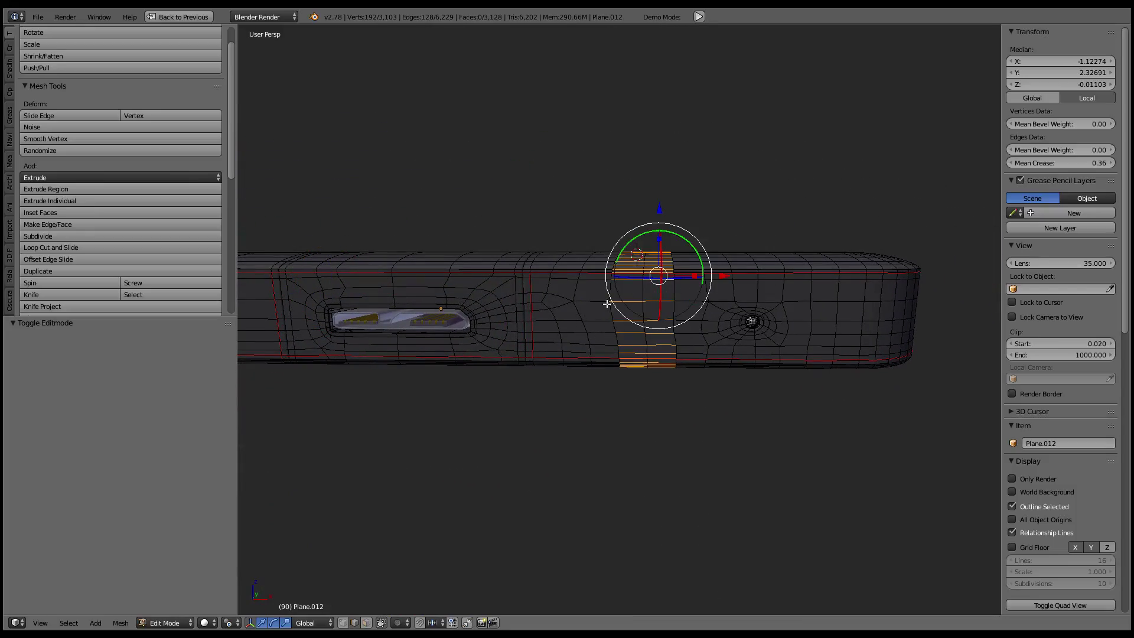
right_click(590, 304, "ctrl+alt+shift")
mouse_move(647, 299)
middle_mouse_down()
mouse_move(666, 360)
mouse_move(663, 220)
mouse_move(626, 148)
mouse_move(663, 223)
mouse_move(652, 292)
middle_mouse_up()
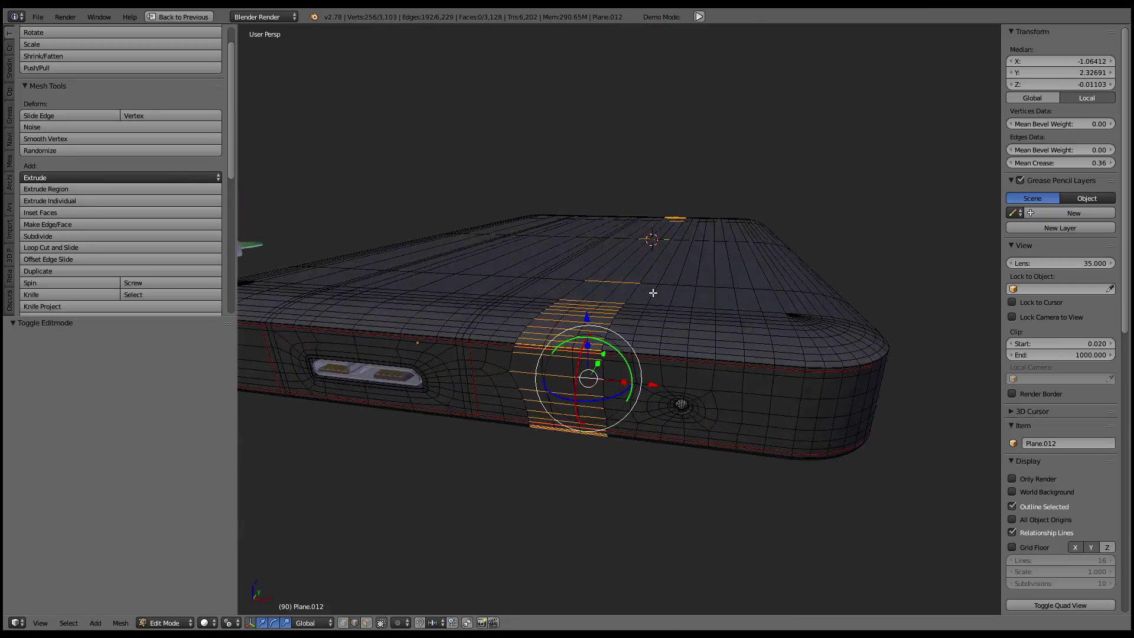
right_click(621, 355, "ctrl+alt+shift")
middle_click_drag(684, 293, 760, 239)
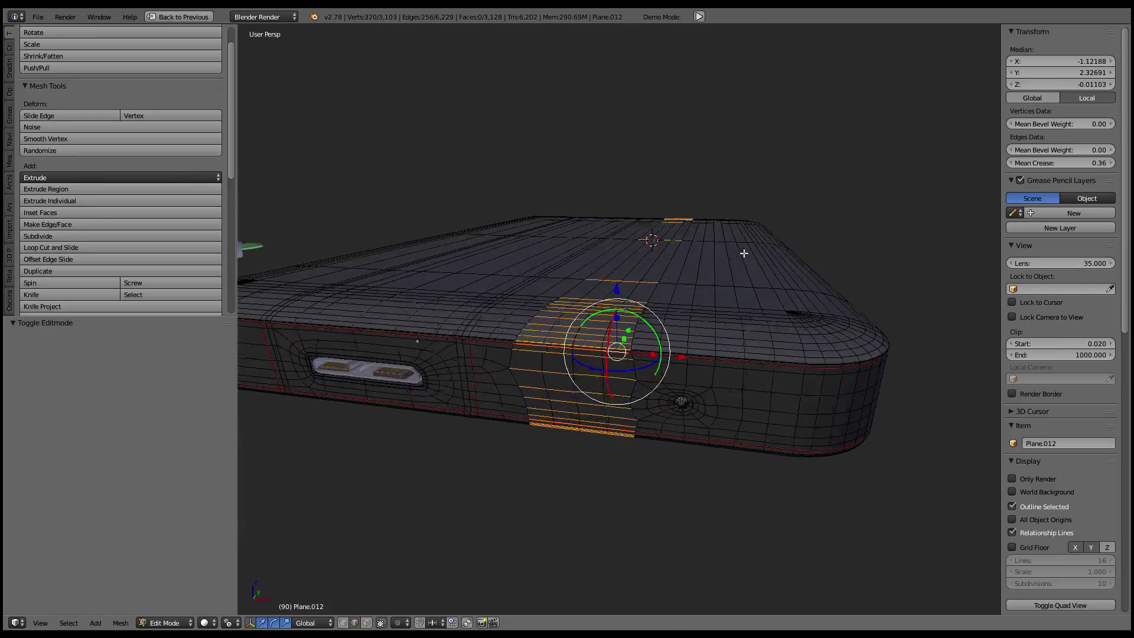
key("w")
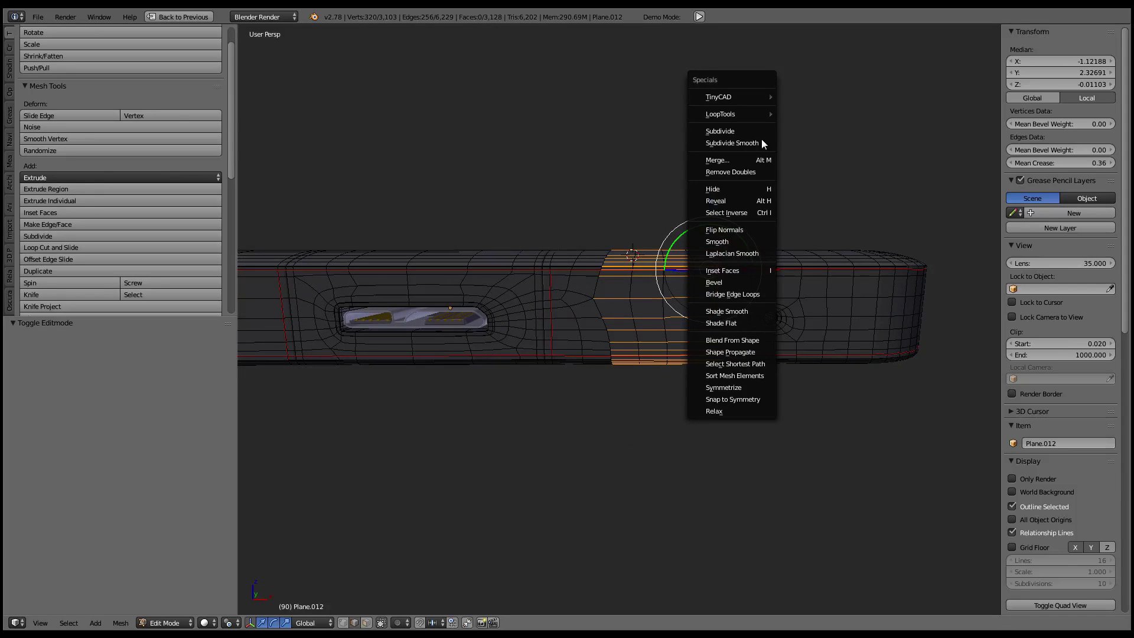
left_click(737, 161)
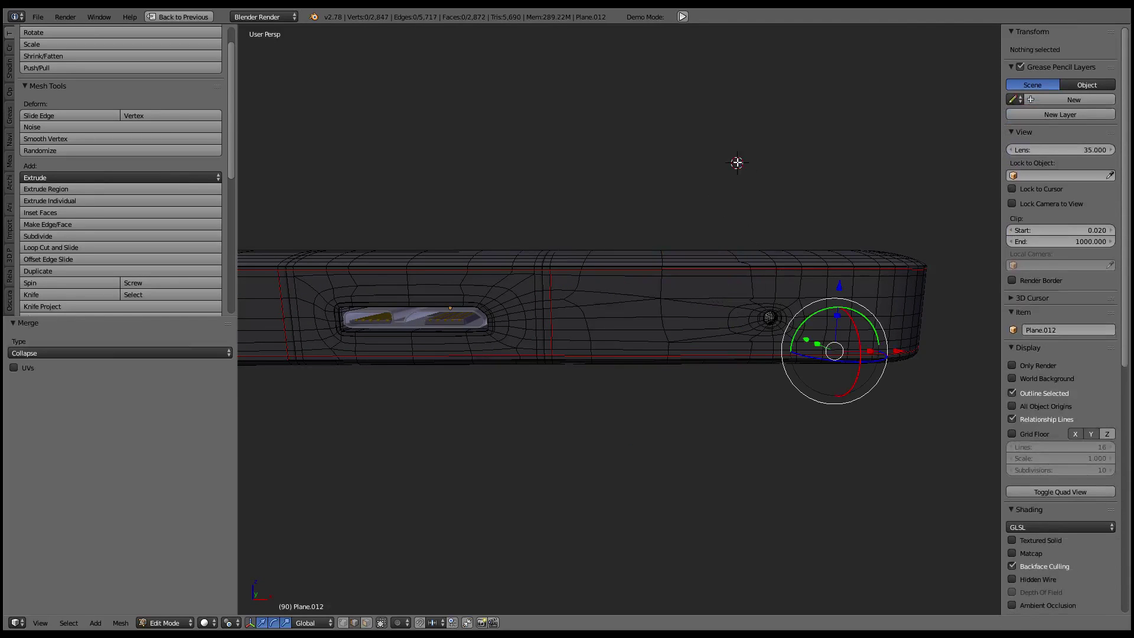
Undo the collapse, then collapse the selected edge rings again via Merge > Collapse
scroll(708, 206, "up", 4)
scroll(698, 233, "down", 2)
scroll(684, 230, "down", 1)
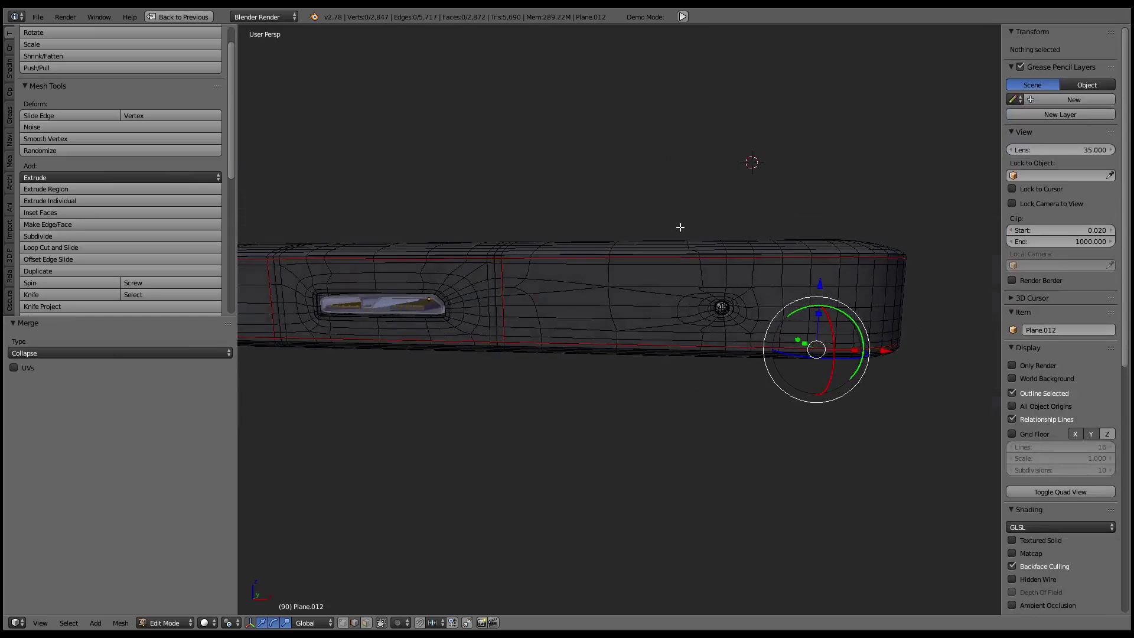
scroll(679, 227, "up", 2)
key("ctrl+r")
left_click(622, 275)
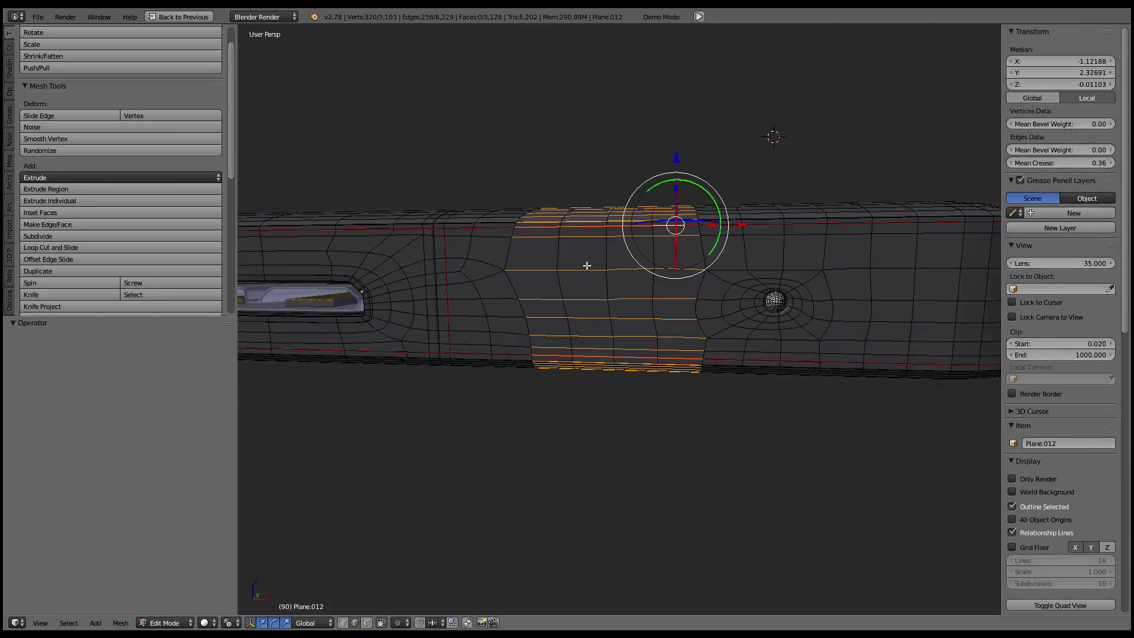
key("w")
left_click(810, 181)
left_click(810, 180)
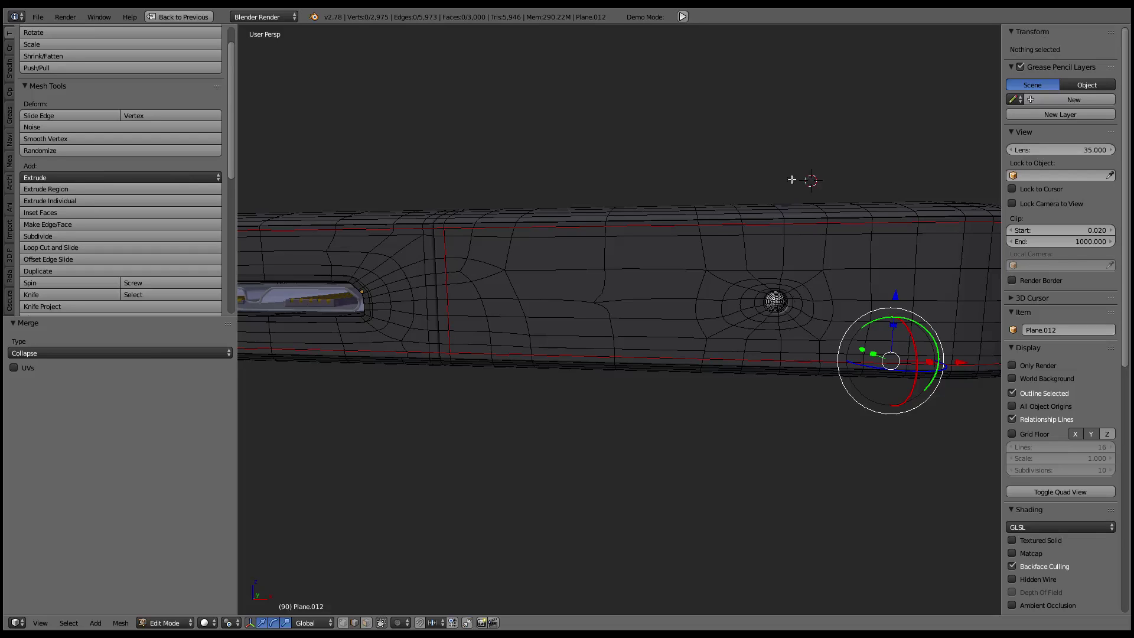
Fully crease the edge loop crossing the side band and check it in Object Mode
right_click(604, 289, "alt")
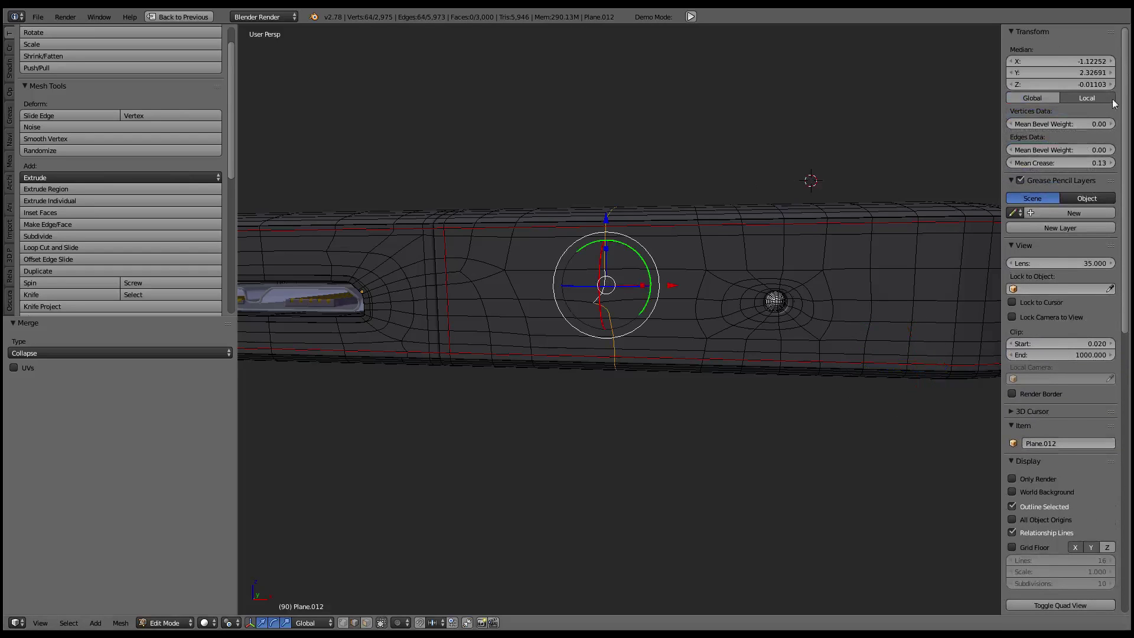
type("1")
key("Return")
key("Tab")
scroll(666, 248, "down", 3)
mouse_move(626, 228)
middle_mouse_down()
mouse_move(630, 278)
mouse_move(592, 299)
mouse_move(590, 207)
mouse_move(643, 242)
middle_mouse_up()
key("Tab")
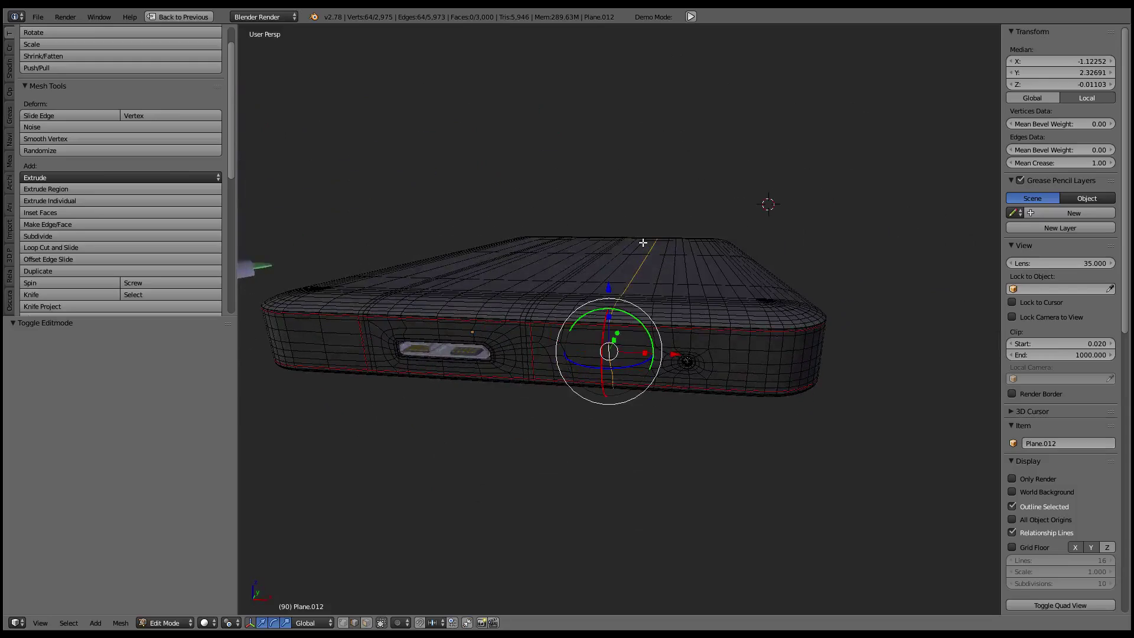
Give the edge loop across the underside a mean crease of 1.00
scroll(642, 242, "up", 2)
middle_click_drag(769, 324, 752, 280)
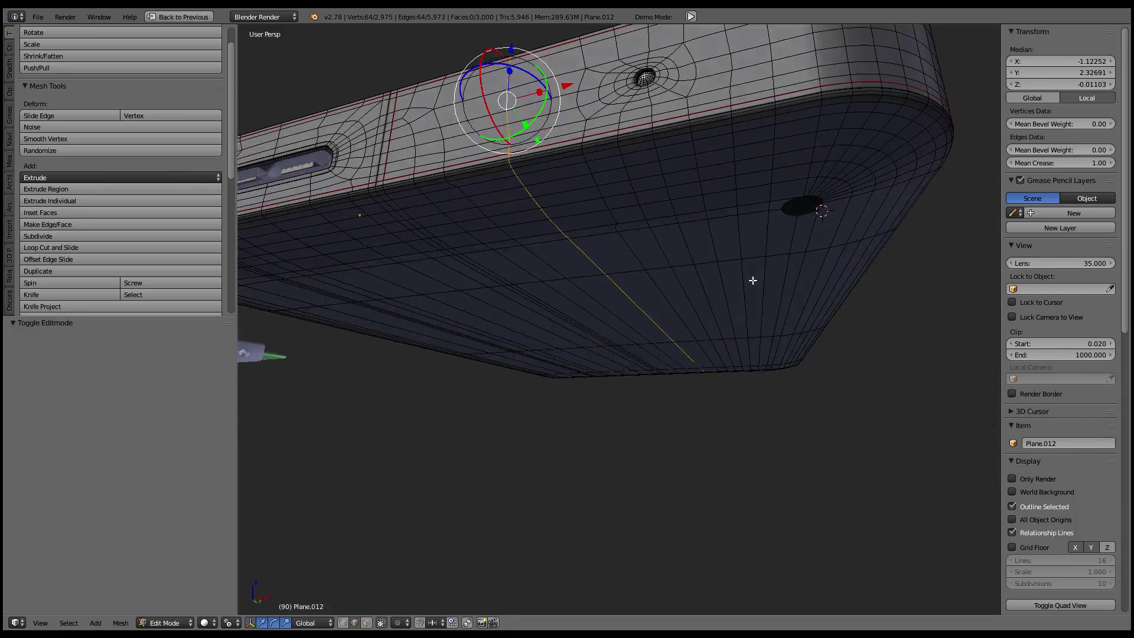
right_click(626, 234, "alt")
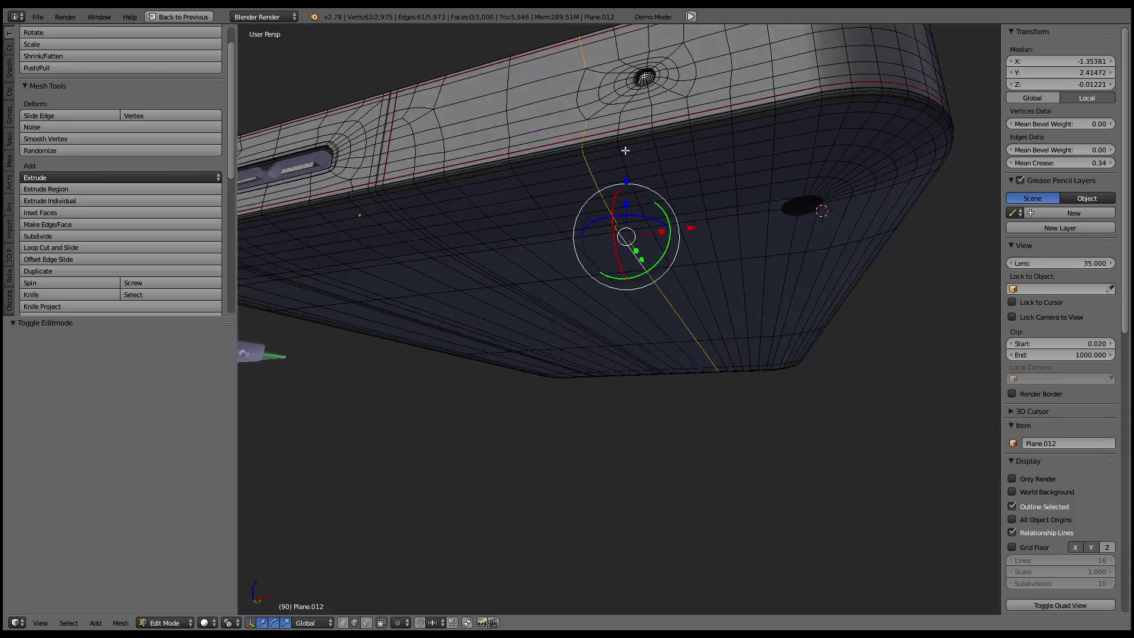
left_click(1060, 162)
type("1")
key("Return")
Fully crease the vertical loop beside the hole and flatten it to 0 along X
mouse_move(771, 132)
middle_mouse_down()
mouse_move(706, 152)
mouse_move(749, 182)
middle_mouse_up()
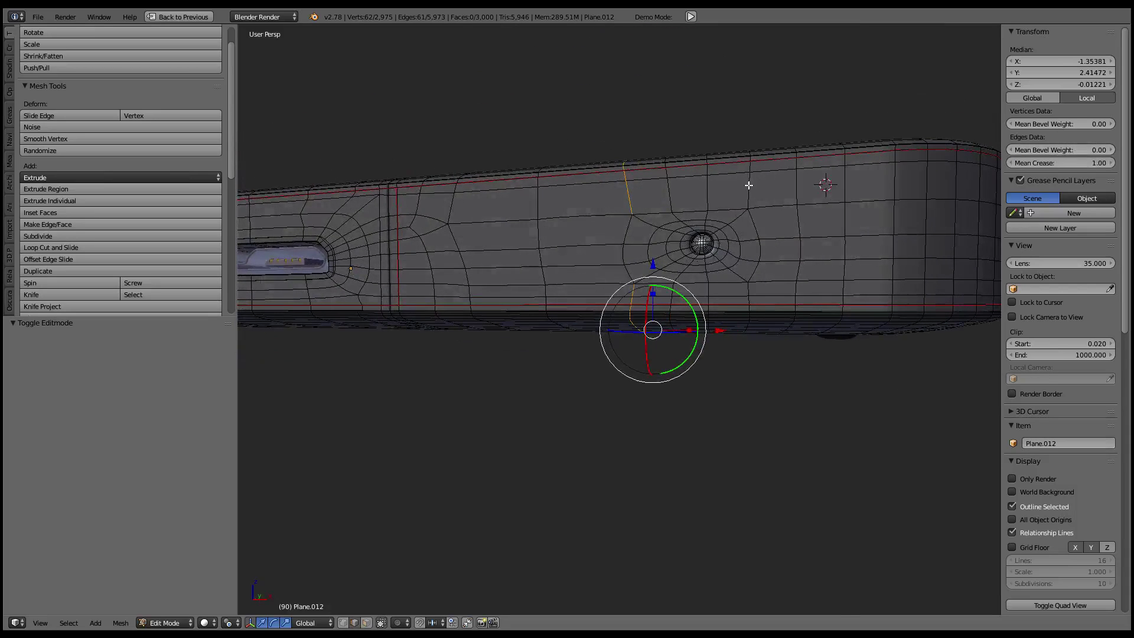
right_click(747, 185, "alt")
right_click(629, 229, "alt")
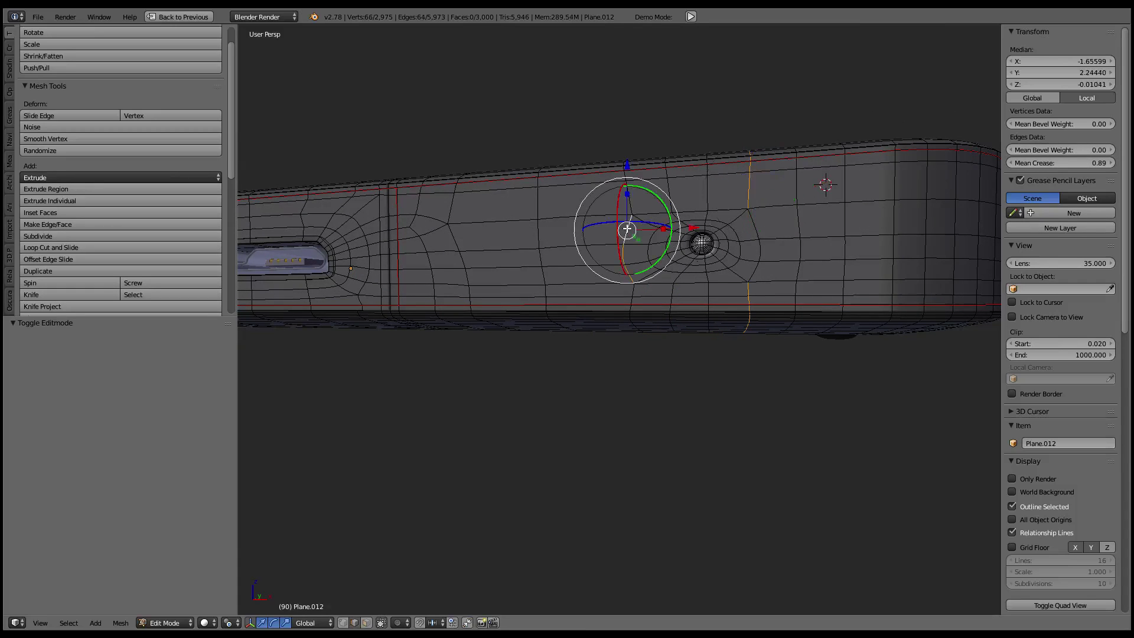
right_click(630, 202, "alt")
type("1")
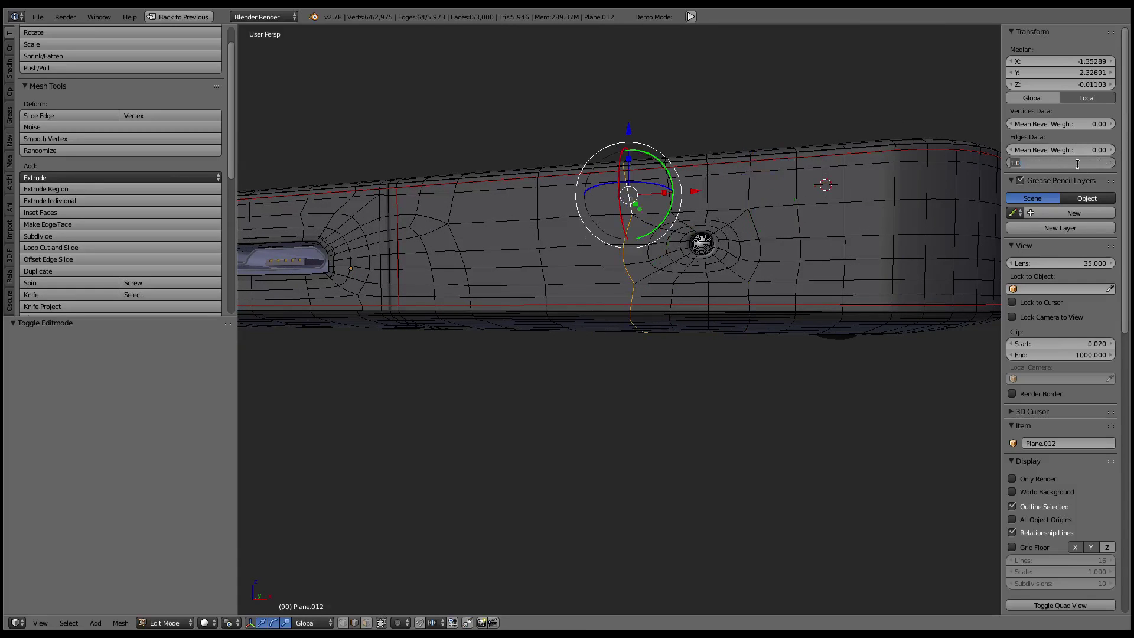
key("Return")
middle_click_drag(799, 162, 808, 192)
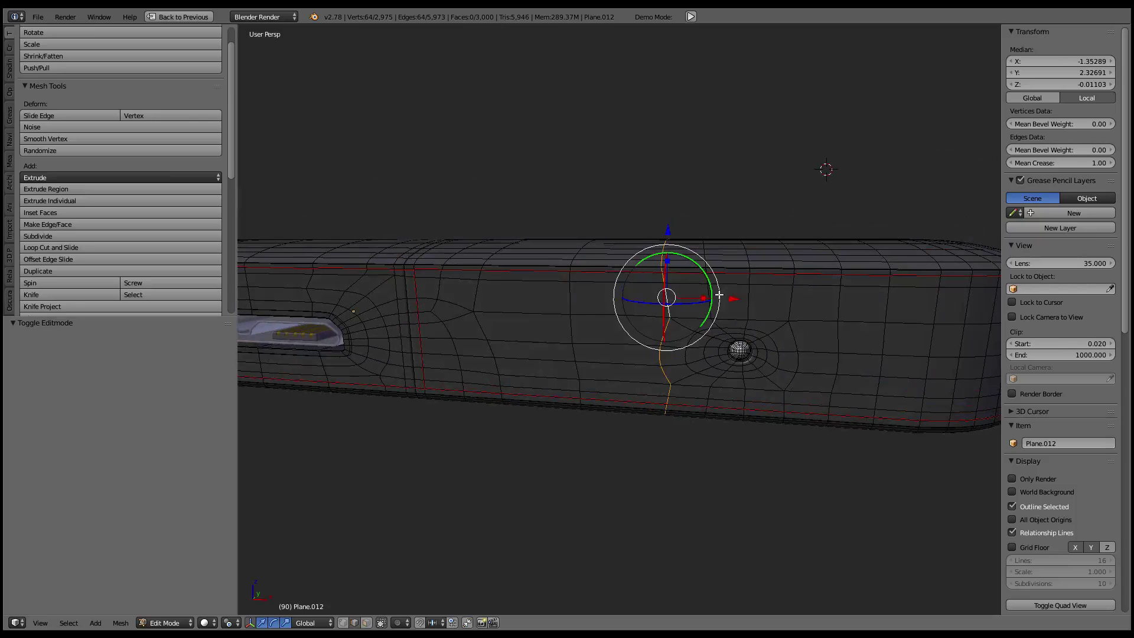
left_click_drag(703, 298, 792, 299)
key("0")
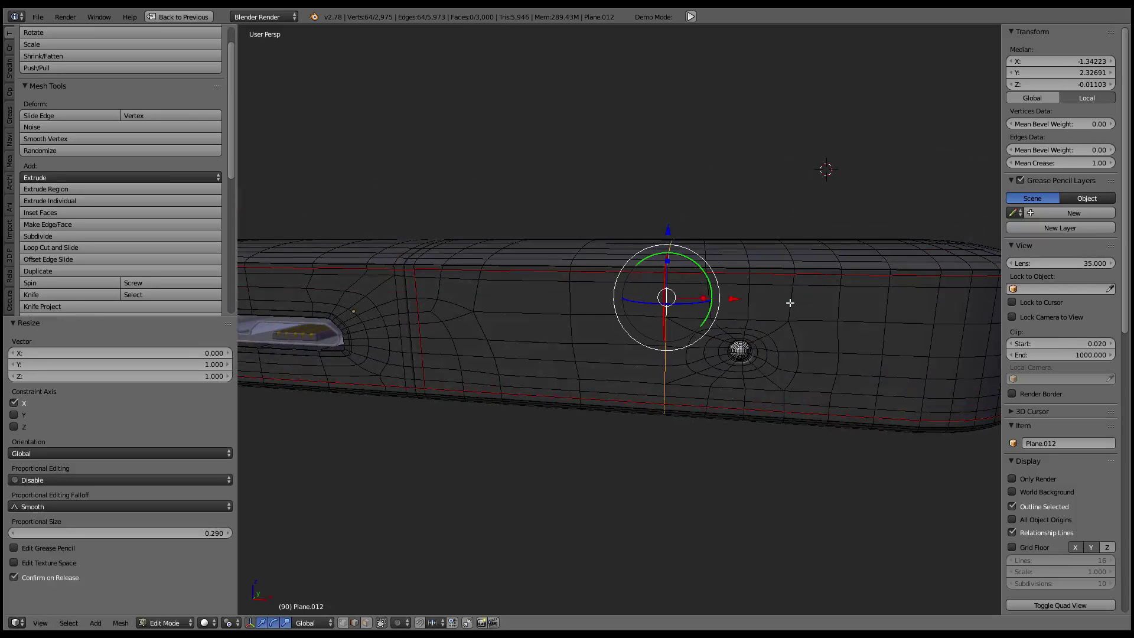
Crease the vertical loop right of the hole, slide it along X, and flatten it with S X 0
right_click(790, 302, "alt")
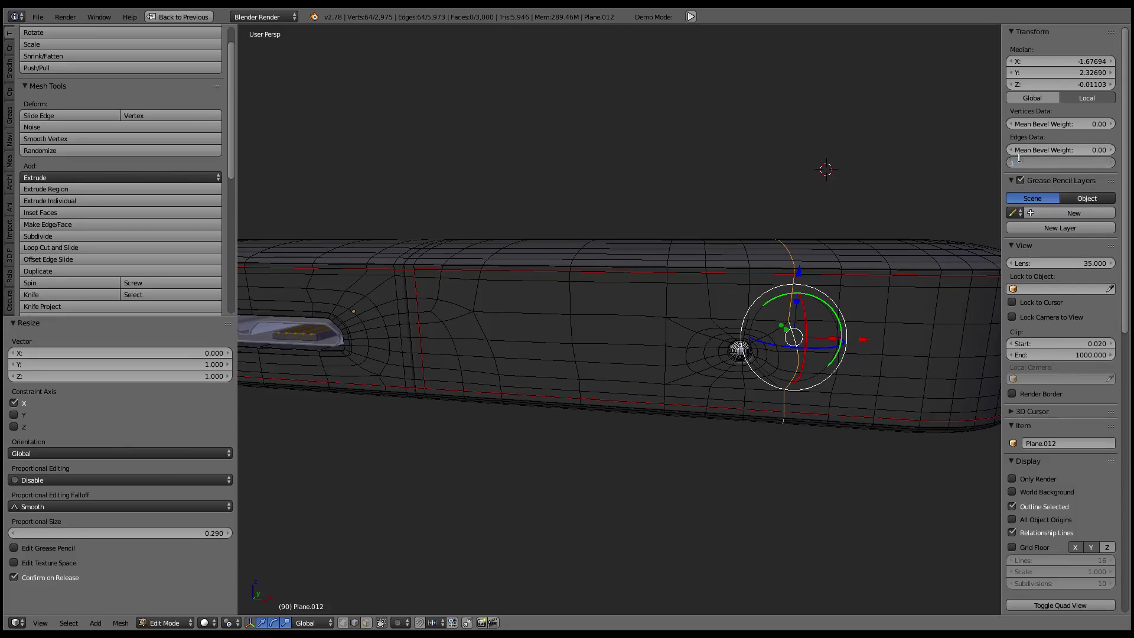
key("Return")
left_click_drag(834, 336, 827, 335)
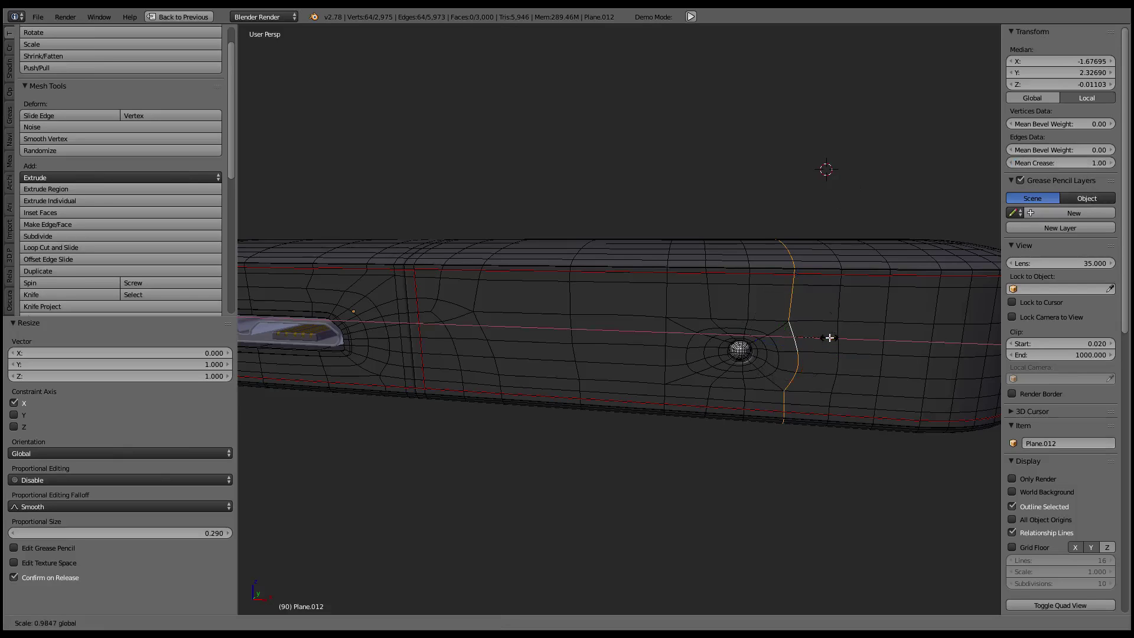
mouse_move(828, 335)
middle_mouse_down()
mouse_move(725, 237)
mouse_move(704, 177)
middle_mouse_up()
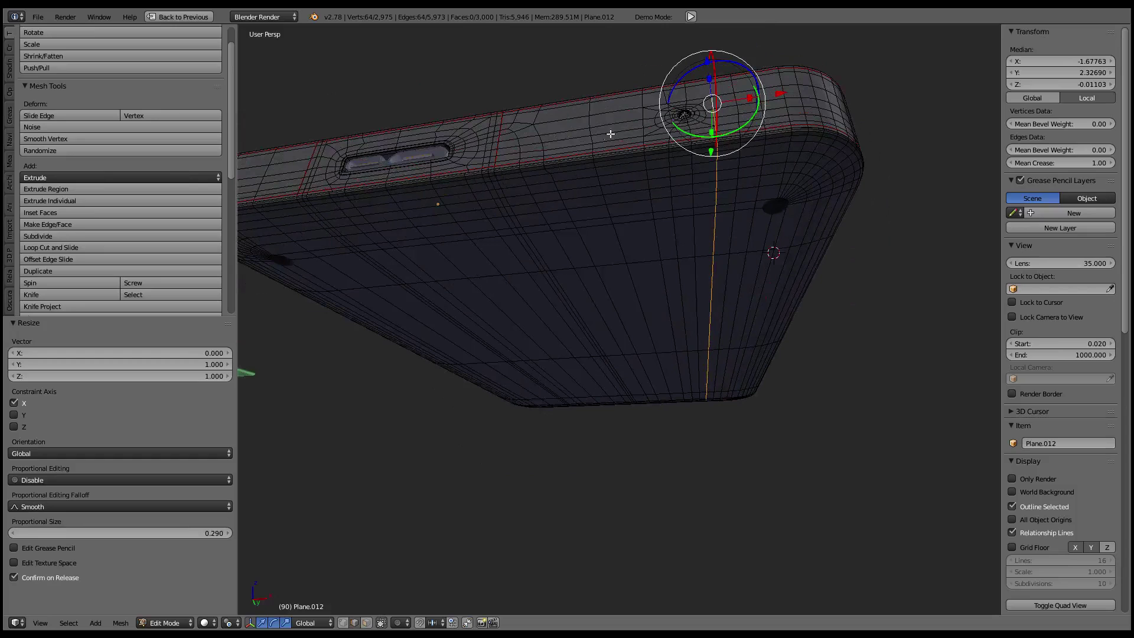
left_click_drag(582, 123, 833, 98)
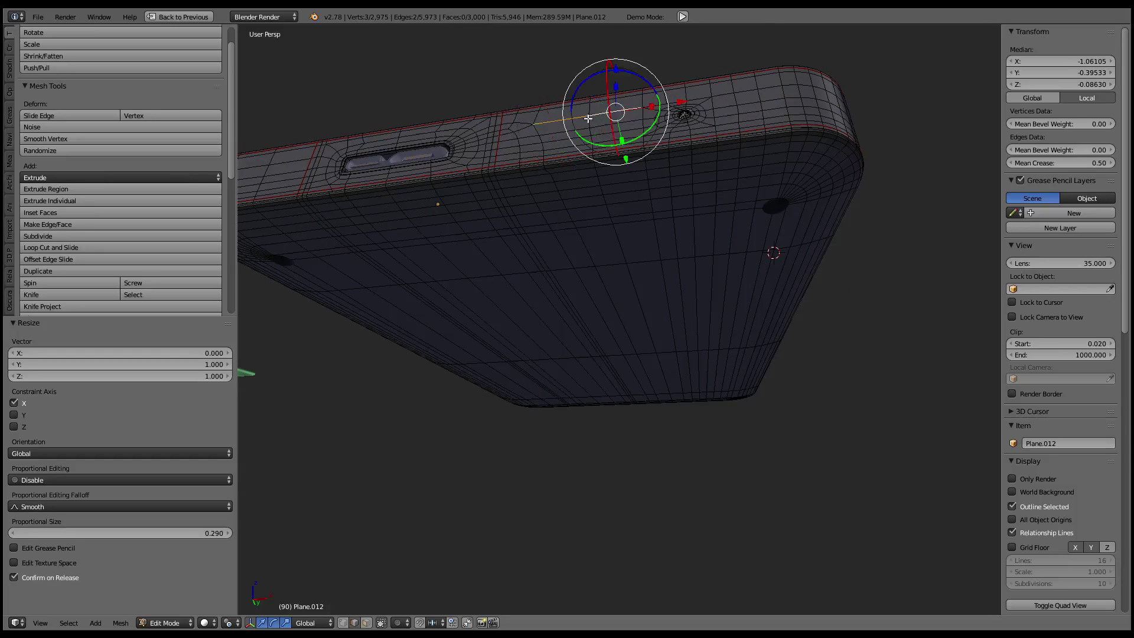
key("s")
key("x")
key("0")
key("Return")
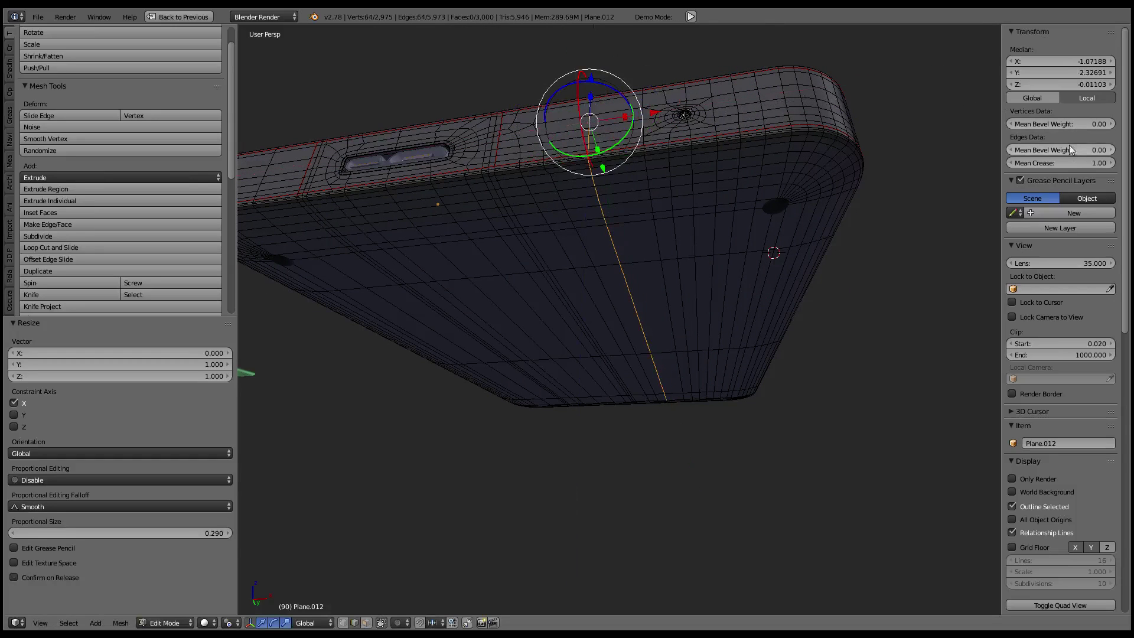
Flatten another vertical loop near the port to 0 on X and shift it 0.150 along X
mouse_move(945, 177)
middle_mouse_down()
mouse_move(698, 194)
mouse_move(867, 172)
middle_mouse_up()
scroll(725, 220, "up", 3)
right_click(691, 234, "alt")
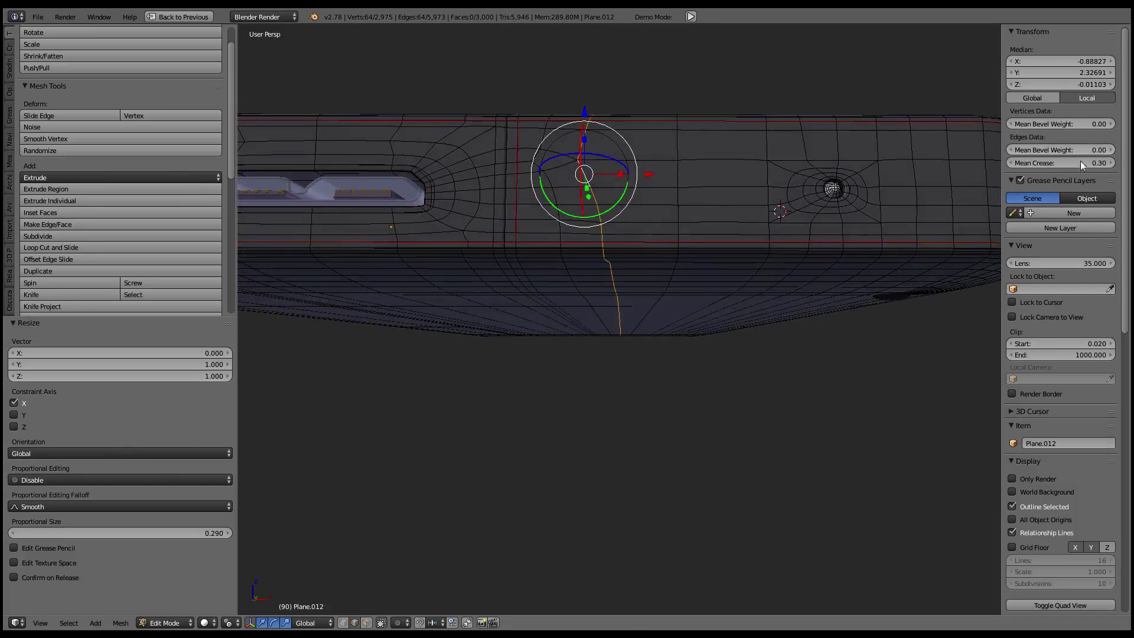
key("Escape")
key("s")
key("x")
key("0")
key("Return")
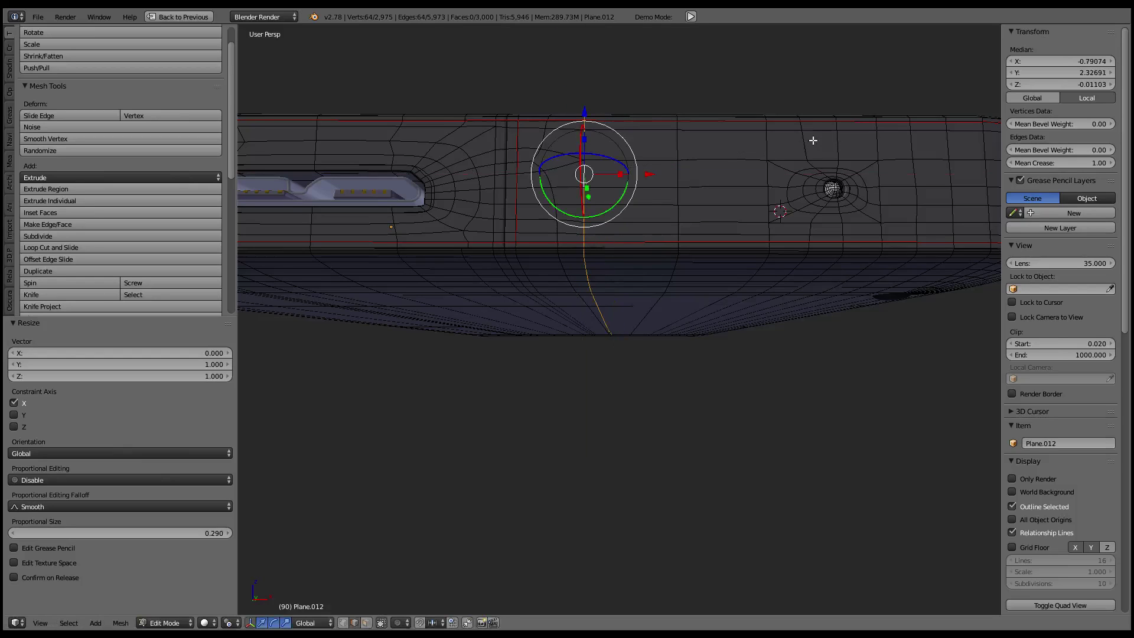
key("g")
key("x")
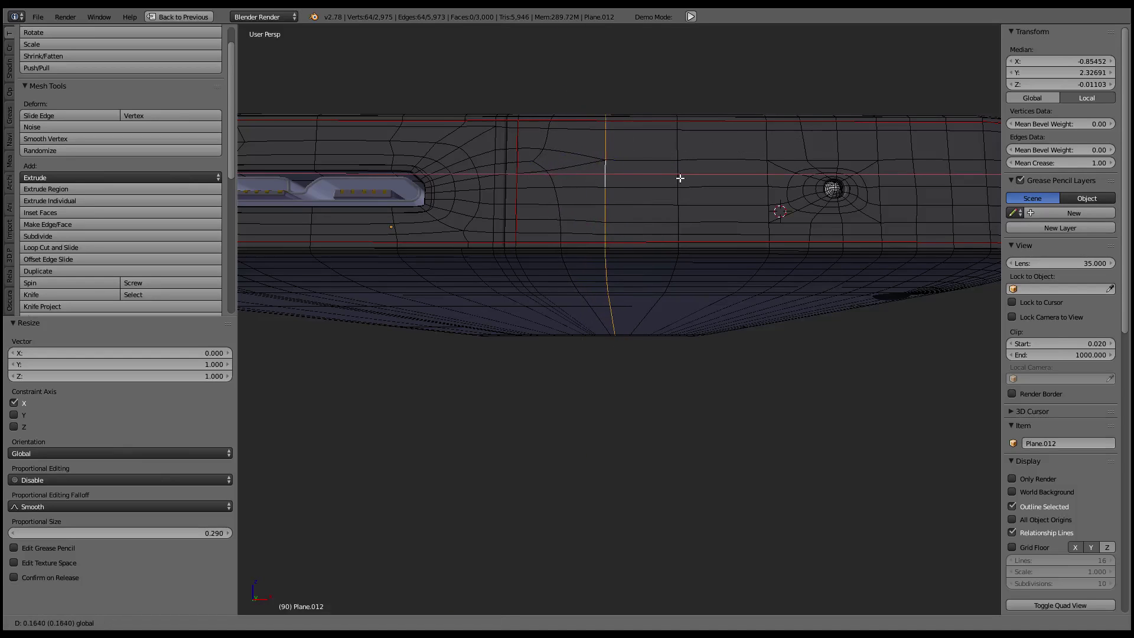
left_click(668, 178)
Scale the edge loop right of the hole flat along X
scroll(670, 177, "down", 3)
mouse_move(670, 177)
middle_mouse_down()
mouse_move(691, 177)
mouse_move(678, 160)
middle_mouse_up()
scroll(703, 177, "up", 2)
right_click(731, 195, "alt")
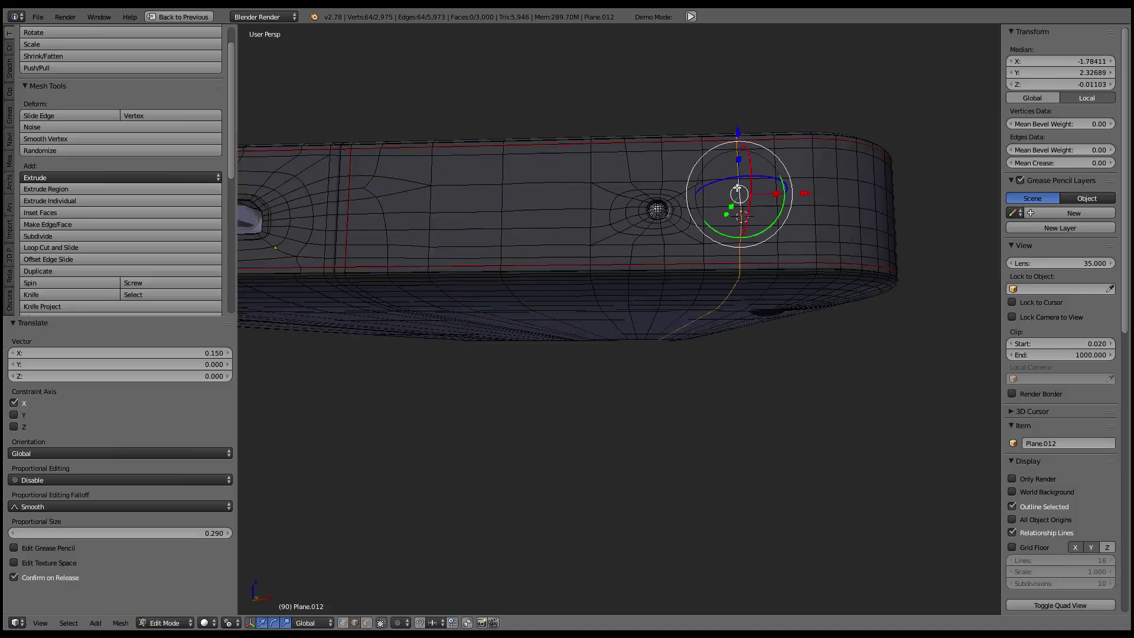
mouse_move(732, 192)
middle_mouse_down()
mouse_move(732, 161)
mouse_move(635, 278)
mouse_move(503, 169)
mouse_move(483, 203)
mouse_move(761, 183)
mouse_move(741, 262)
middle_mouse_up()
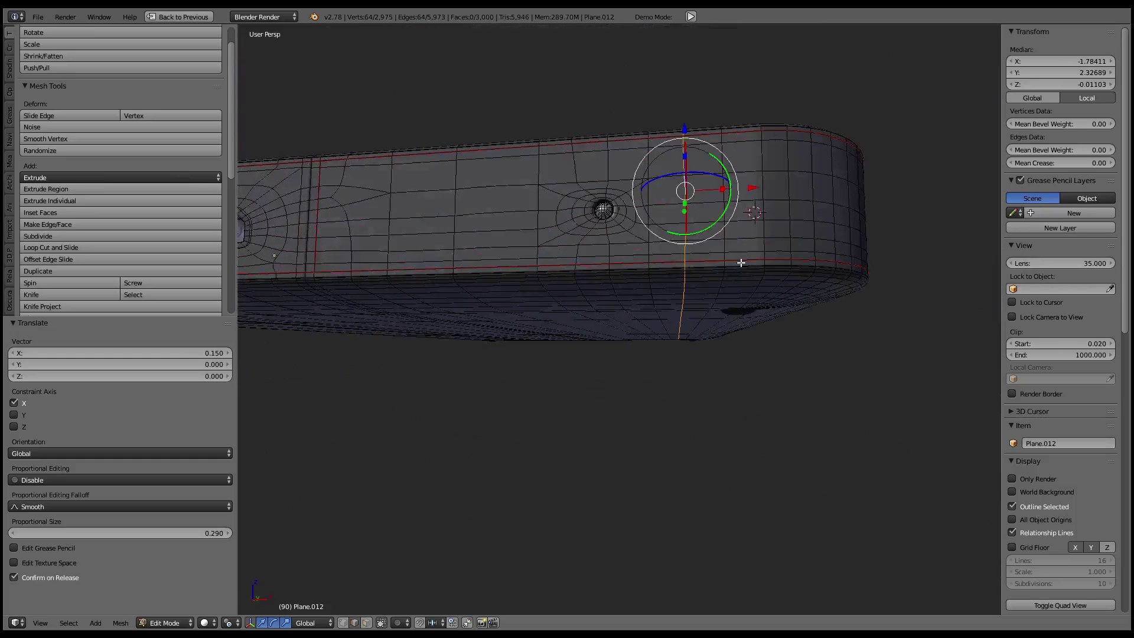
key("s")
key("x")
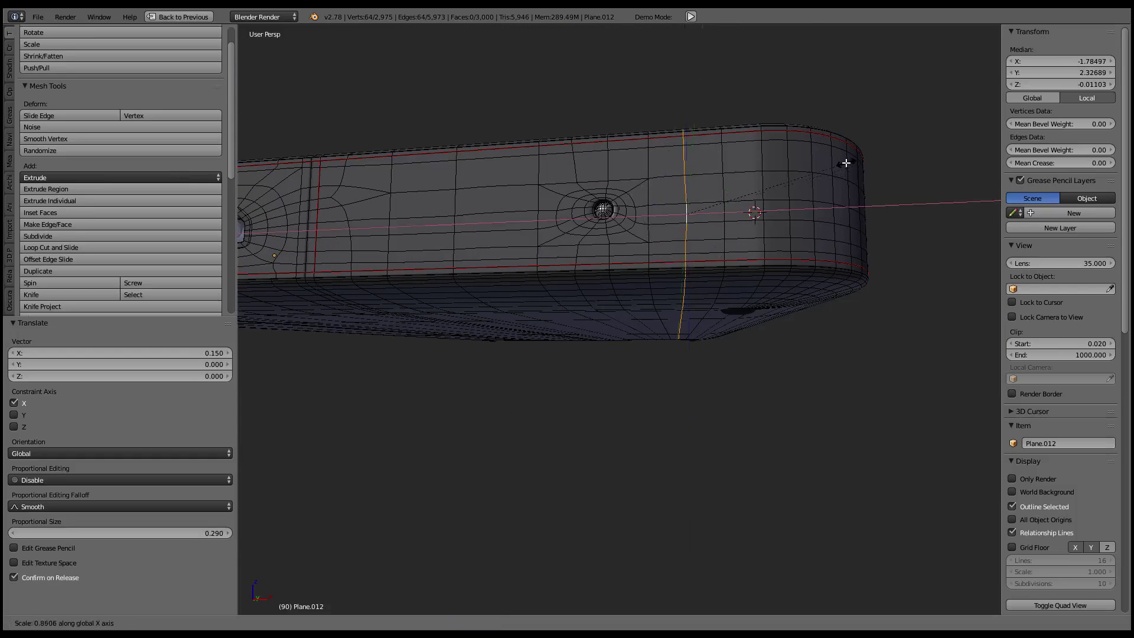
key("Return")
Nudge the vertical loop near the rounded end slightly along X, then return to Object Mode
mouse_move(581, 209)
middle_mouse_down()
mouse_move(605, 207)
mouse_move(614, 155)
mouse_move(670, 270)
mouse_move(695, 299)
mouse_move(704, 283)
middle_mouse_up()
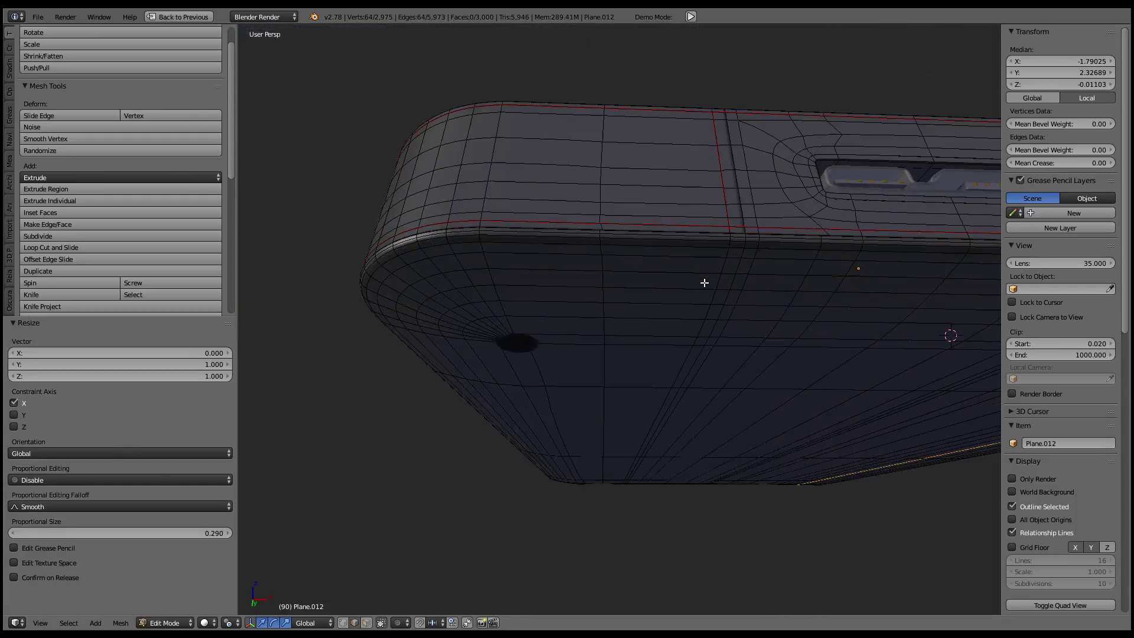
right_click(601, 199, "alt")
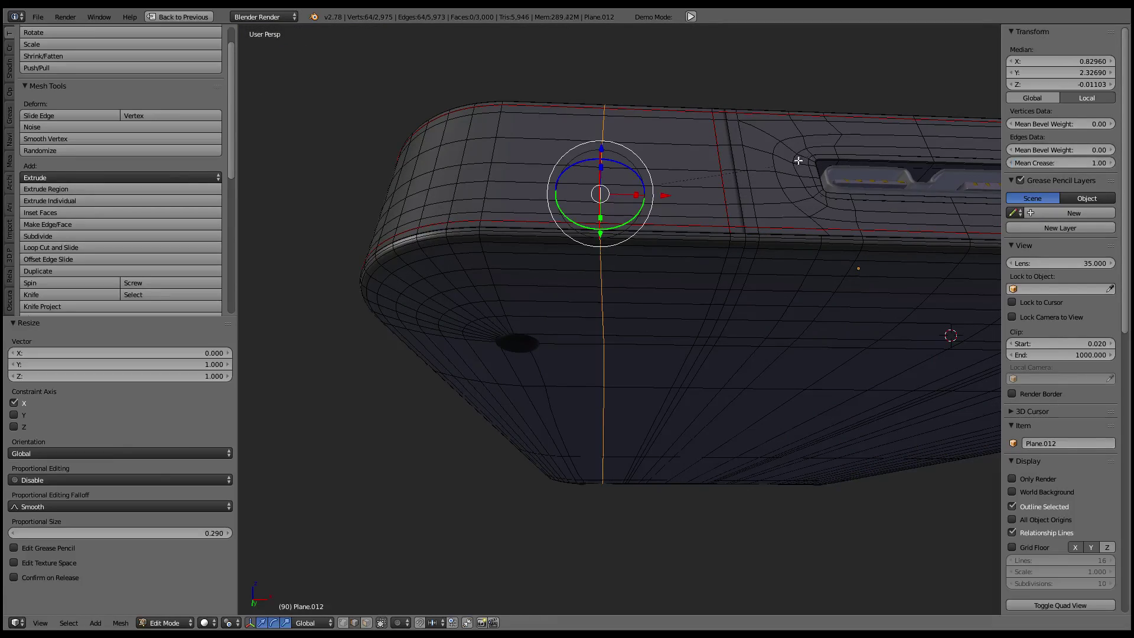
key("g")
key("g")
left_click(772, 157)
mouse_move(773, 157)
middle_mouse_down()
mouse_move(659, 154)
mouse_move(661, 207)
mouse_move(640, 193)
mouse_move(602, 285)
mouse_move(550, 228)
mouse_move(568, 292)
mouse_move(544, 200)
mouse_move(590, 199)
middle_mouse_up()
key("Tab")
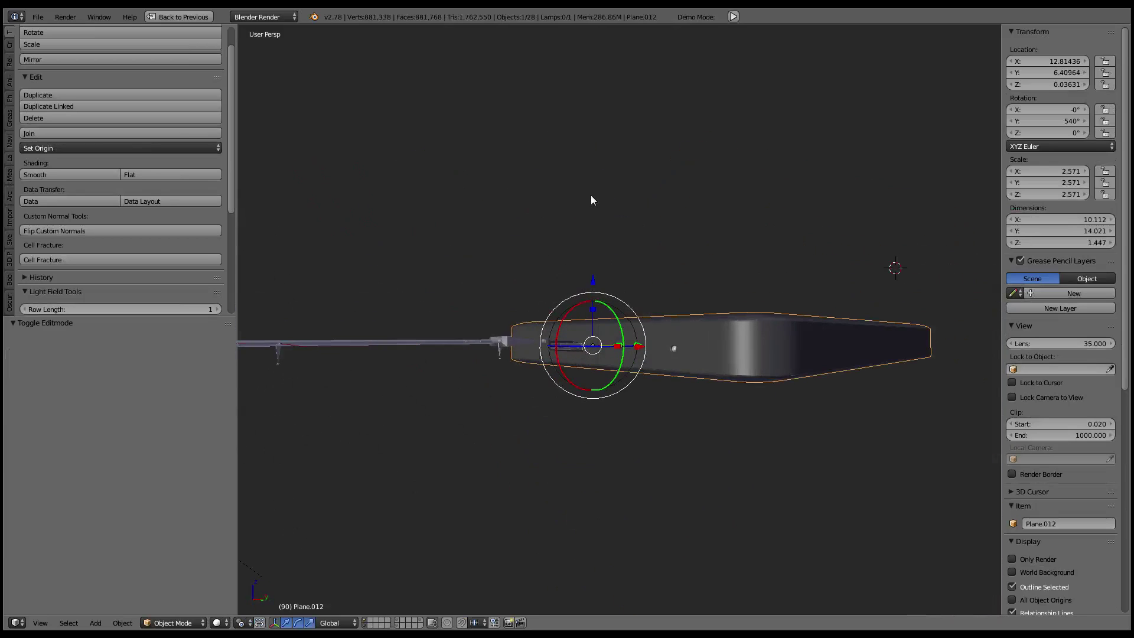
Unhide all objects and toggle Edit Mode on the drive body to inspect its mesh
key("alt+h")
middle_click_drag(579, 295, 726, 248)
scroll(724, 242, "up", 2)
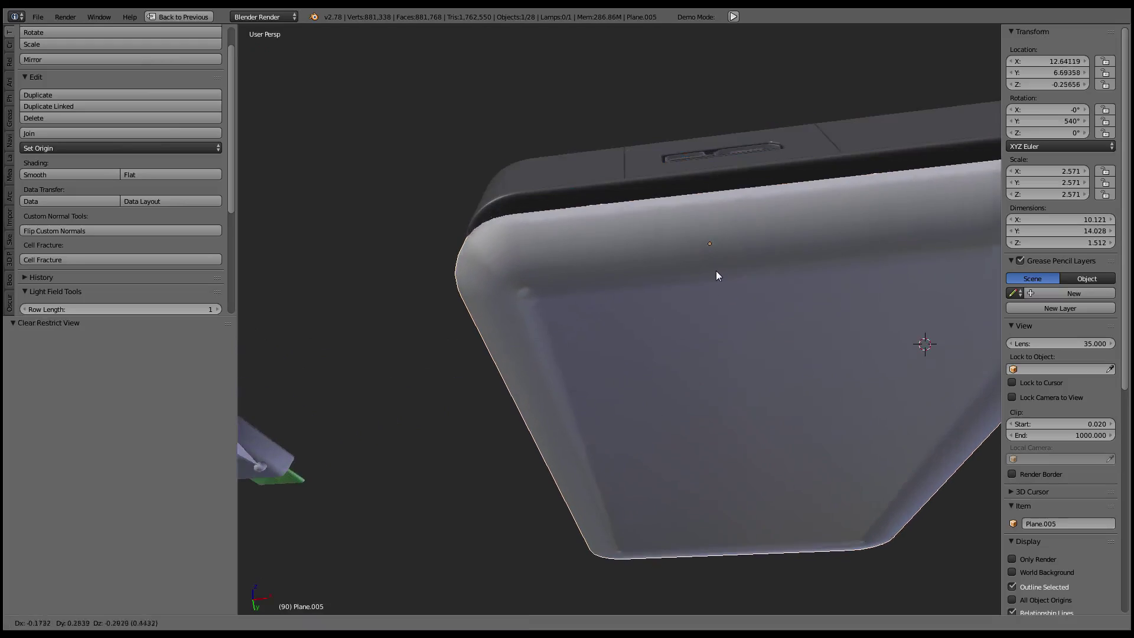
key("Tab")
mouse_move(546, 256)
middle_mouse_down()
mouse_move(569, 258)
mouse_move(588, 282)
mouse_move(617, 356)
mouse_move(531, 352)
mouse_move(537, 324)
middle_mouse_up()
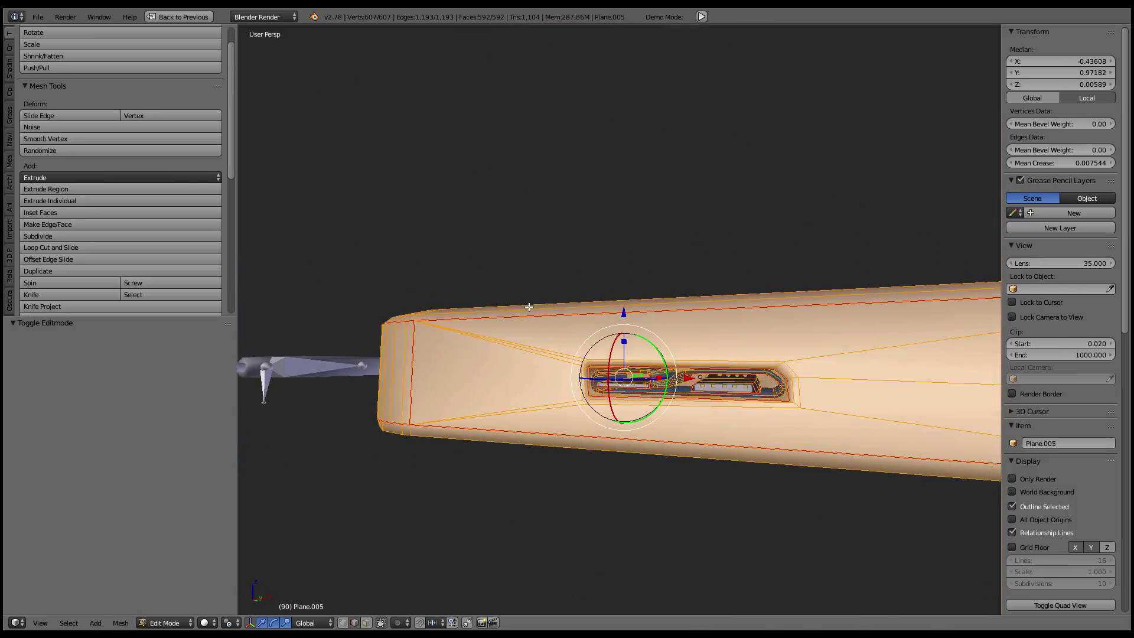
key("Tab")
scroll(543, 293, "up", 3)
key("Tab")
key("Tab")
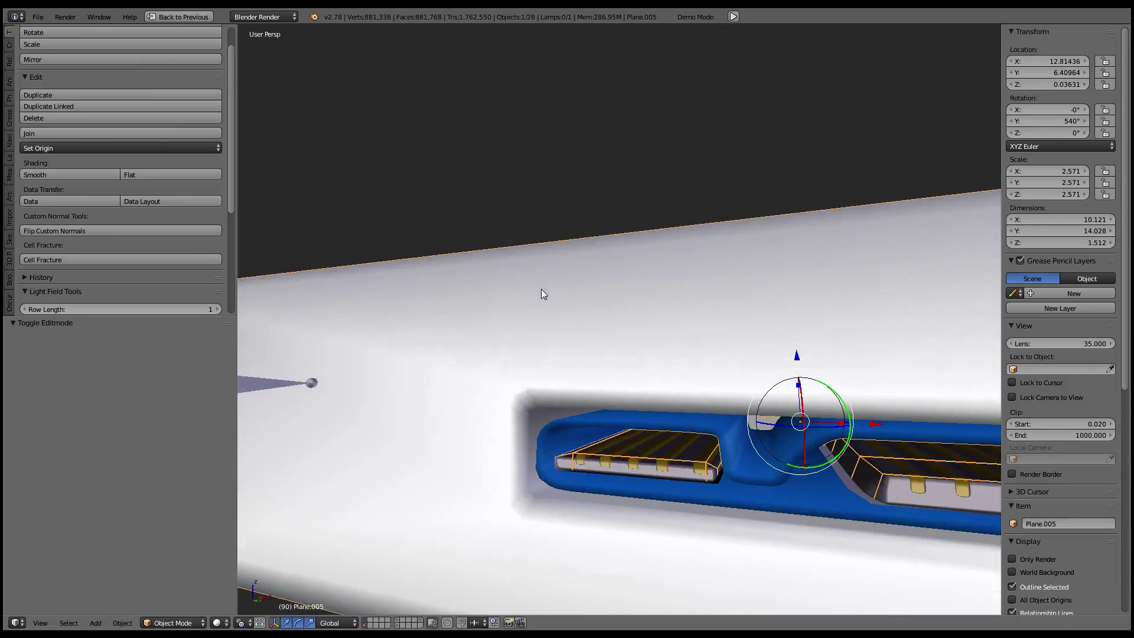
key("Tab")
key("Tab")
Try moving the connector and body, cancel, then select an edge inside the USB port in Edit Mode
right_click(712, 462)
key("g")
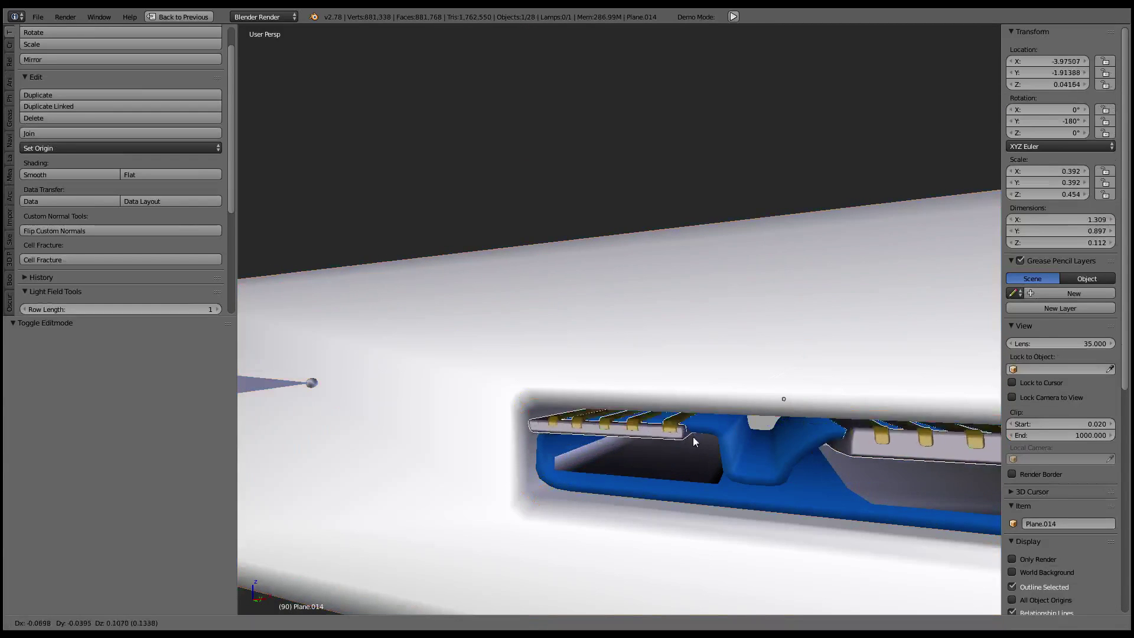
left_click(700, 483)
right_click(696, 463)
key("g")
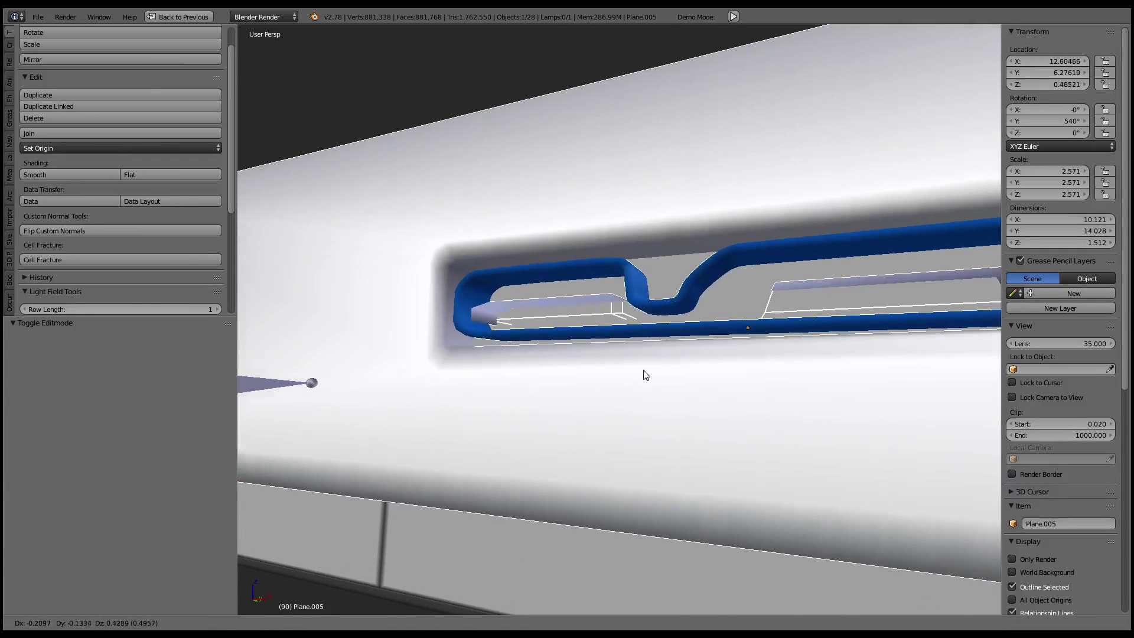
right_click(650, 368)
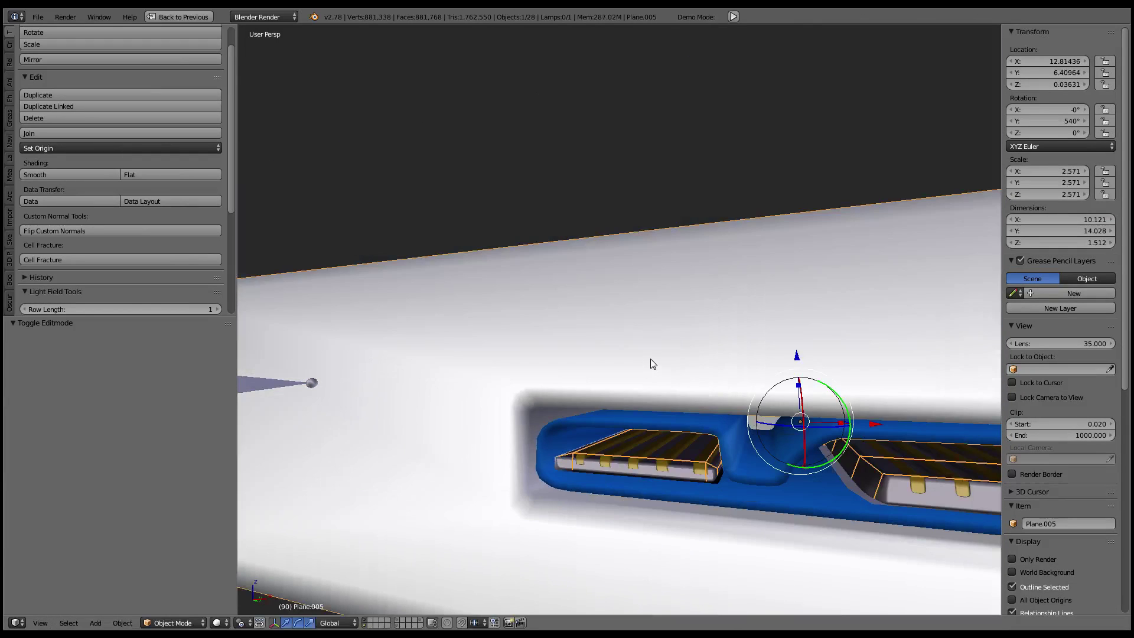
scroll(652, 364, "down", 2)
key("Tab")
right_click(595, 355)
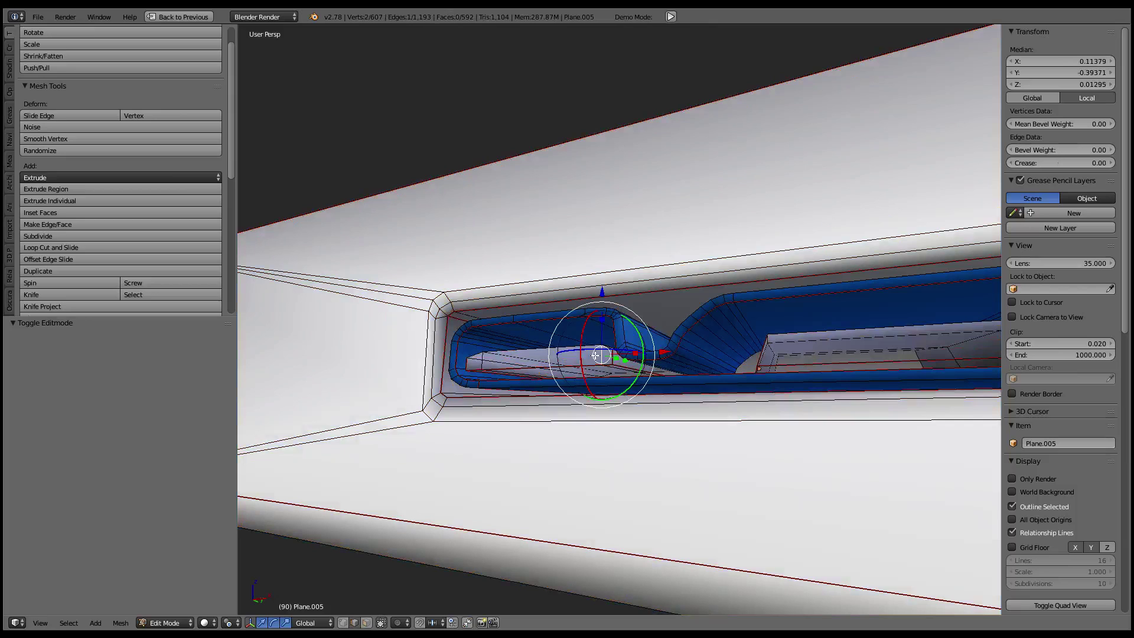
Select the linked connector pieces in the port and make their normals consistent
key("l")
key("l")
key("ctrl+n")
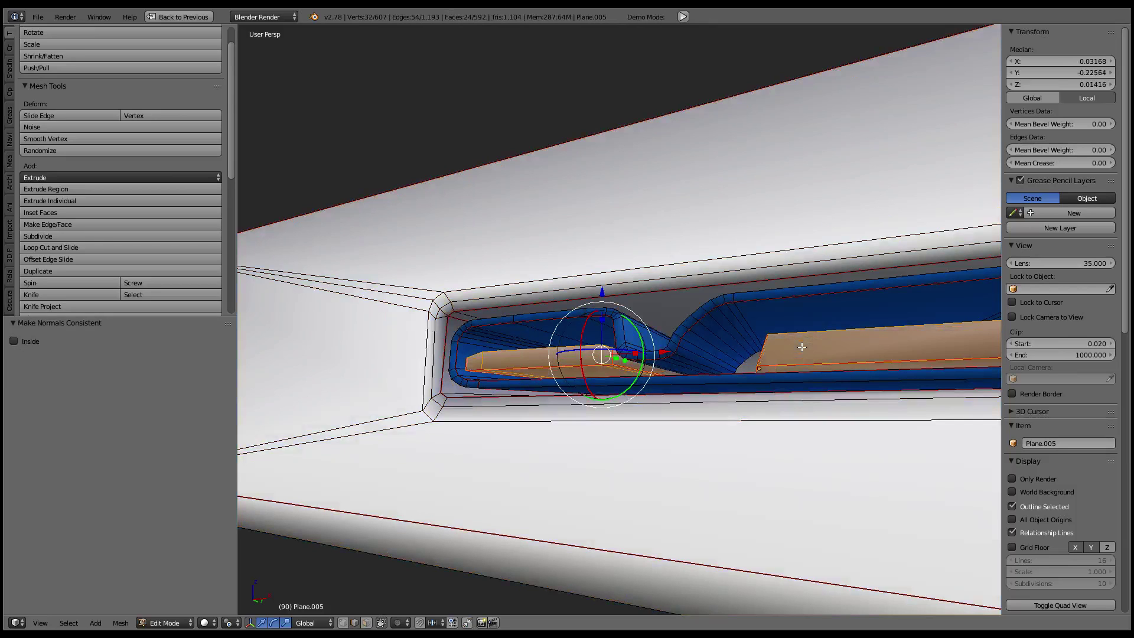
key("Tab")
scroll(801, 347, "down", 5)
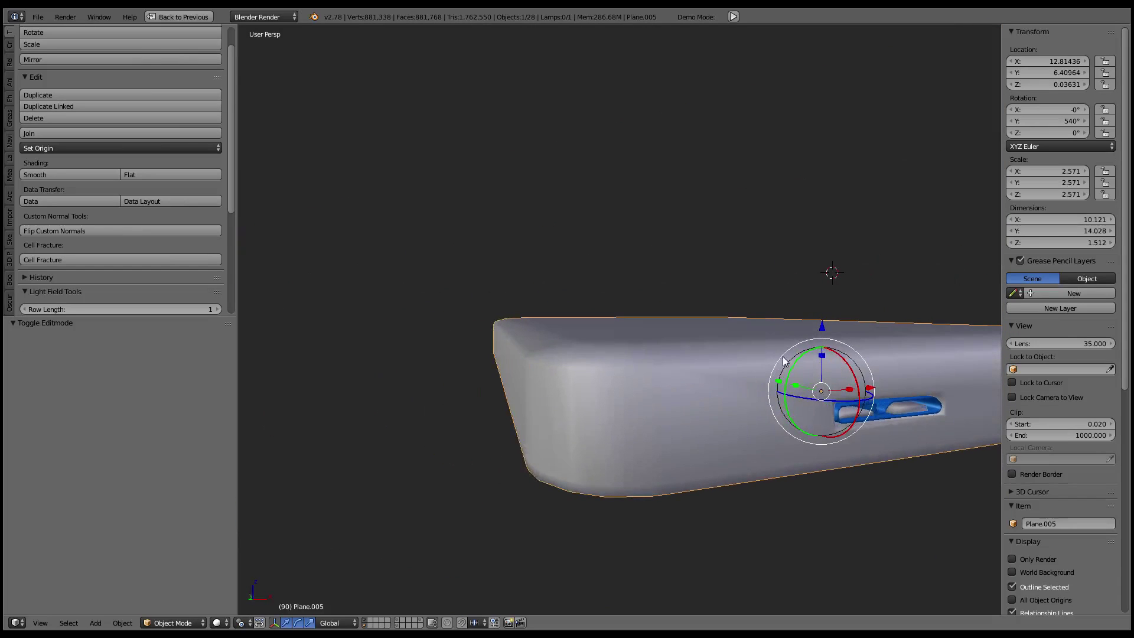
mouse_move(809, 350)
middle_mouse_down()
mouse_move(929, 268)
mouse_move(676, 301)
mouse_move(739, 319)
mouse_move(793, 364)
mouse_move(704, 430)
mouse_move(565, 384)
middle_mouse_up()
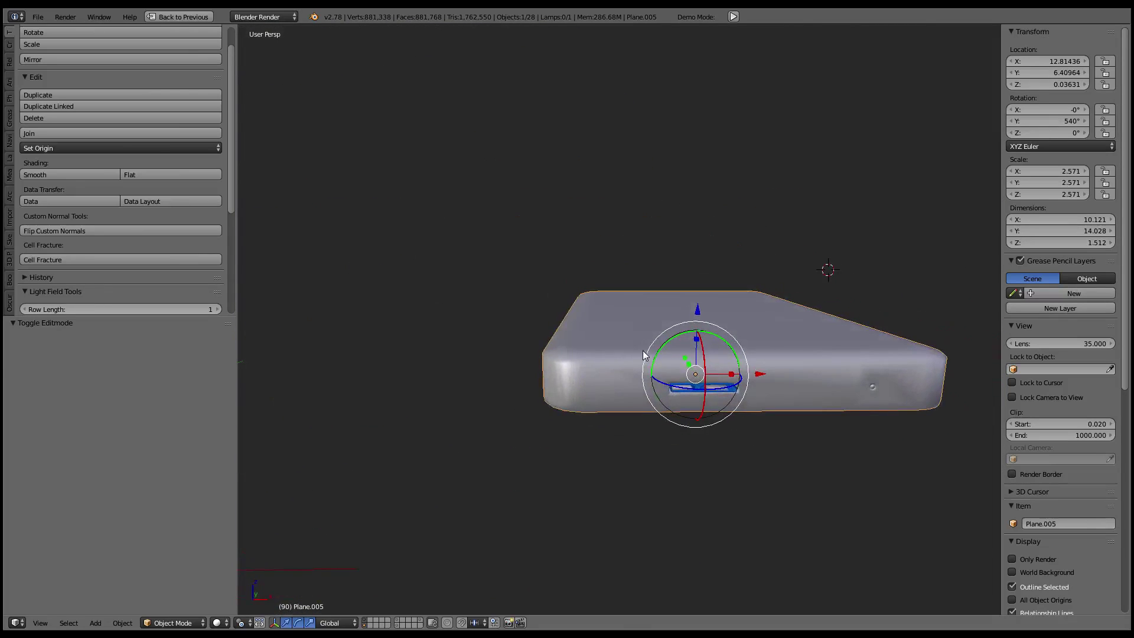
Unhide the hidden objects and select the drive body
key("alt+h")
scroll(678, 335, "up", 3)
scroll(664, 325, "up", 2)
scroll(718, 455, "up", 2)
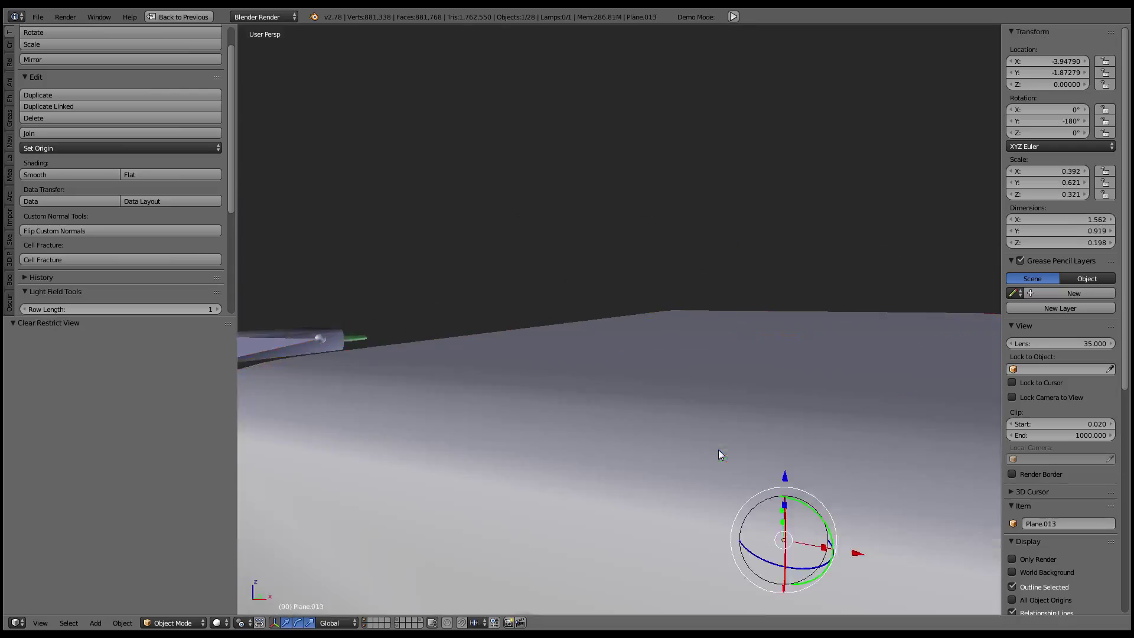
scroll(718, 455, "down", 3)
right_click(729, 394)
mouse_move(728, 394)
middle_mouse_down()
mouse_move(709, 327)
mouse_move(742, 228)
mouse_move(529, 331)
mouse_move(695, 213)
mouse_move(586, 328)
middle_mouse_up()
Select the cable Plane.010, enter Edit Mode, and frame the view on a cable edge
scroll(742, 228, "down", 3)
right_click(587, 328)
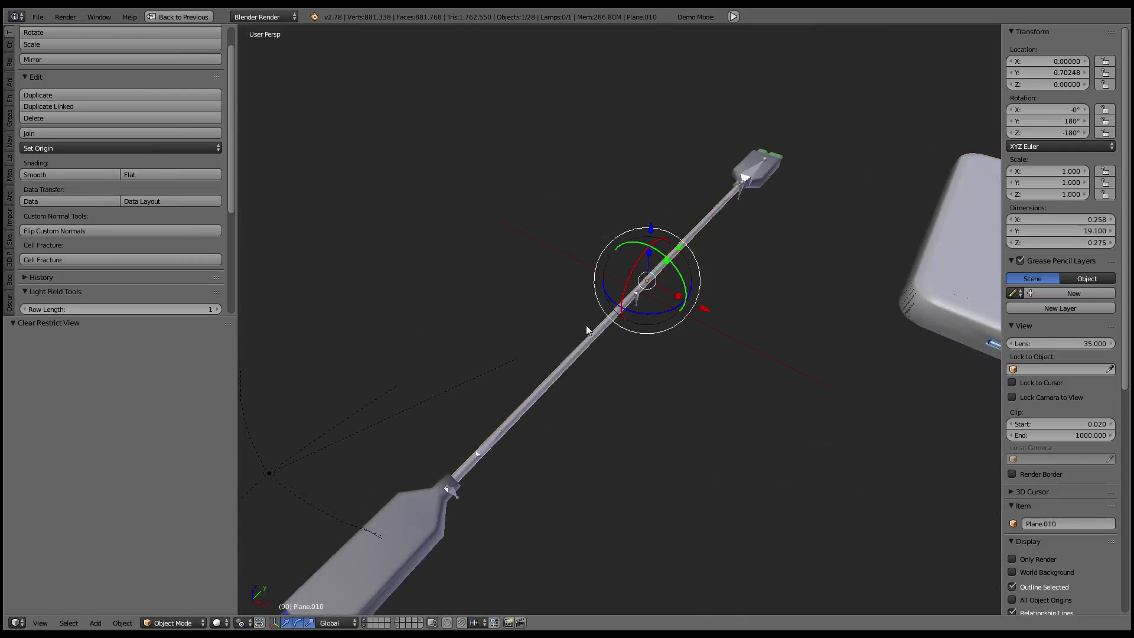
key("Tab")
right_click(537, 409)
key("KP_Decimal")
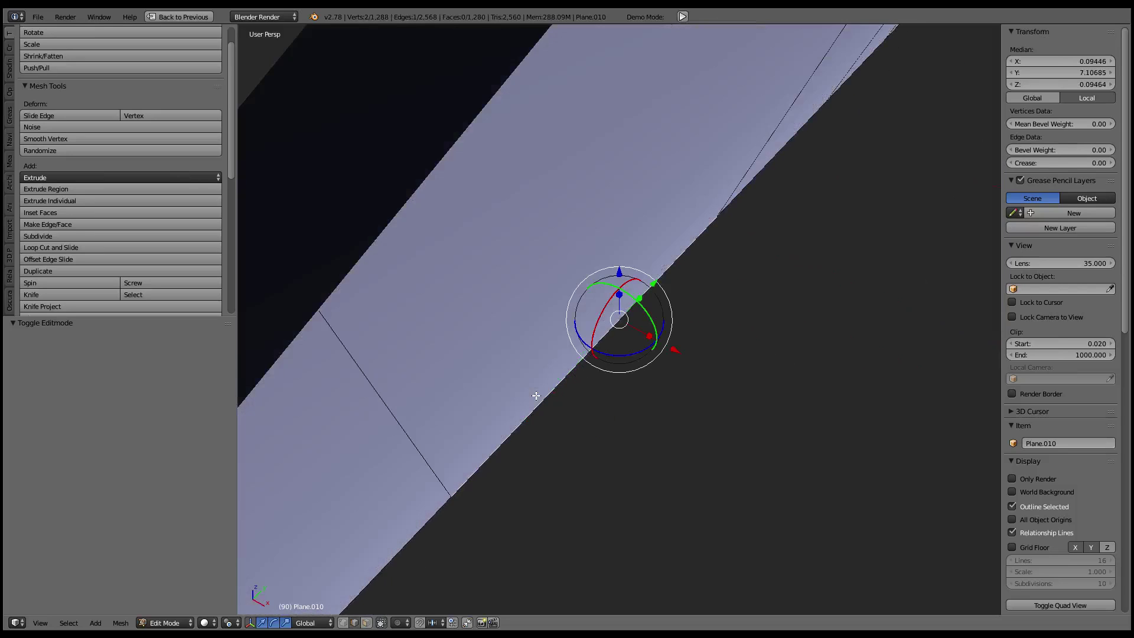
scroll(445, 305, "down", 2)
scroll(445, 306, "down", 3)
scroll(445, 304, "down", 1)
scroll(568, 300, "down", 3)
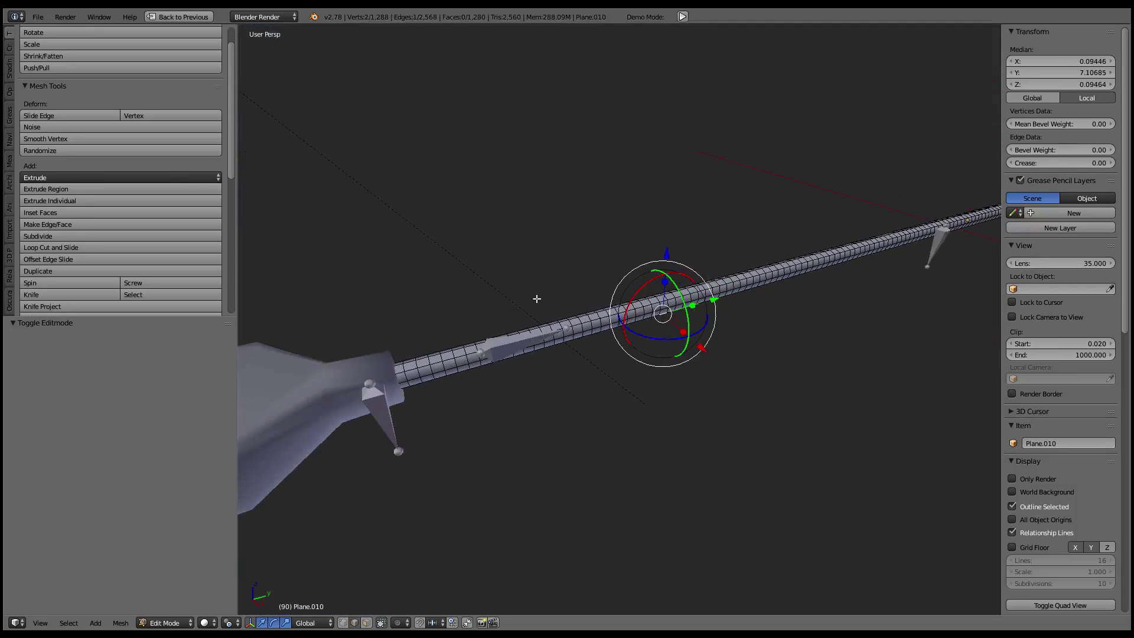
mouse_move(537, 301)
middle_mouse_down()
mouse_move(665, 248)
mouse_move(587, 295)
mouse_move(579, 273)
mouse_move(495, 234)
middle_mouse_up()
scroll(716, 243, "up", 4)
Mark the lengthwise edge loop running along the cable as a seam
right_click(602, 193, "alt")
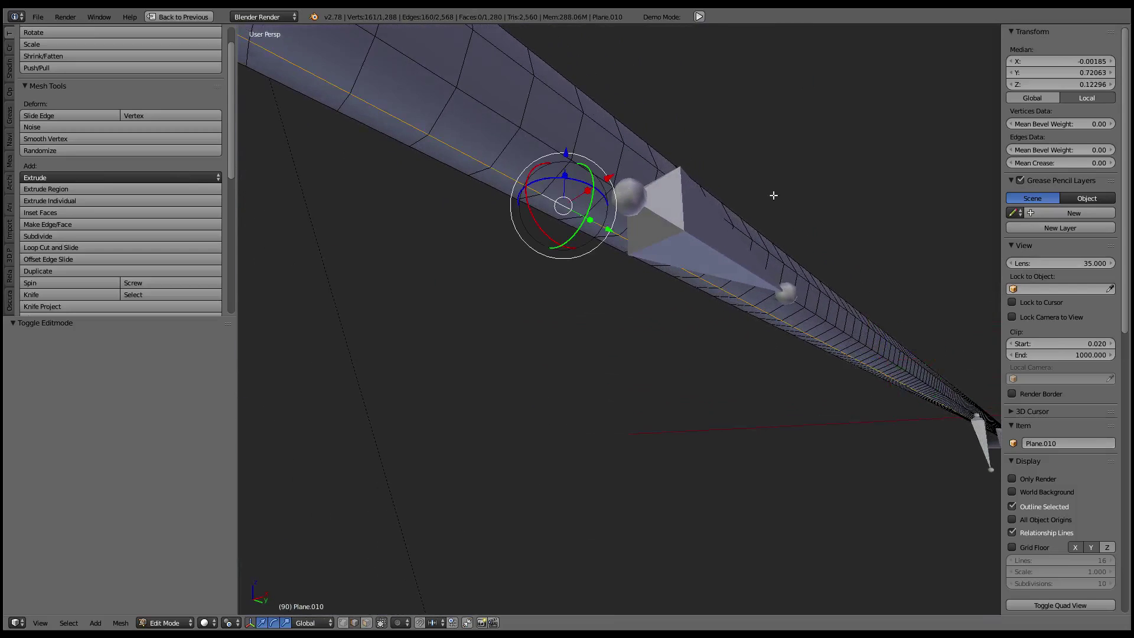
scroll(738, 198, "up", 3)
key("ctrl+e")
left_click(758, 122)
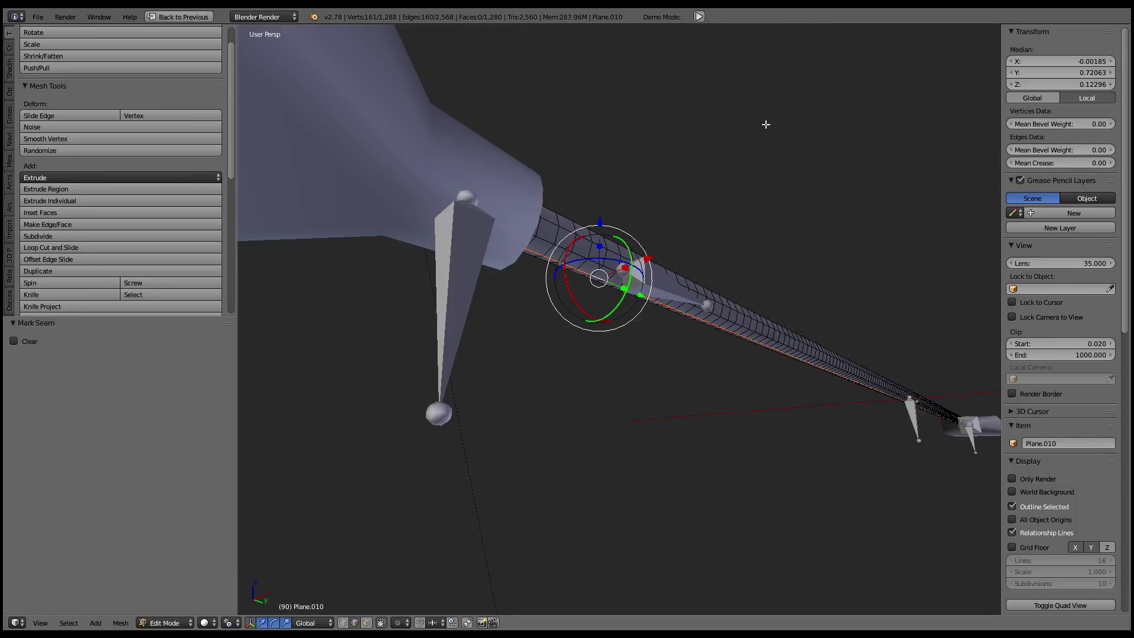
middle_click_drag(759, 126, 742, 308)
Select the whole cable mesh, unwrap it, and check the straight UV strip in a maximized UV editor
key("ctrl+Up")
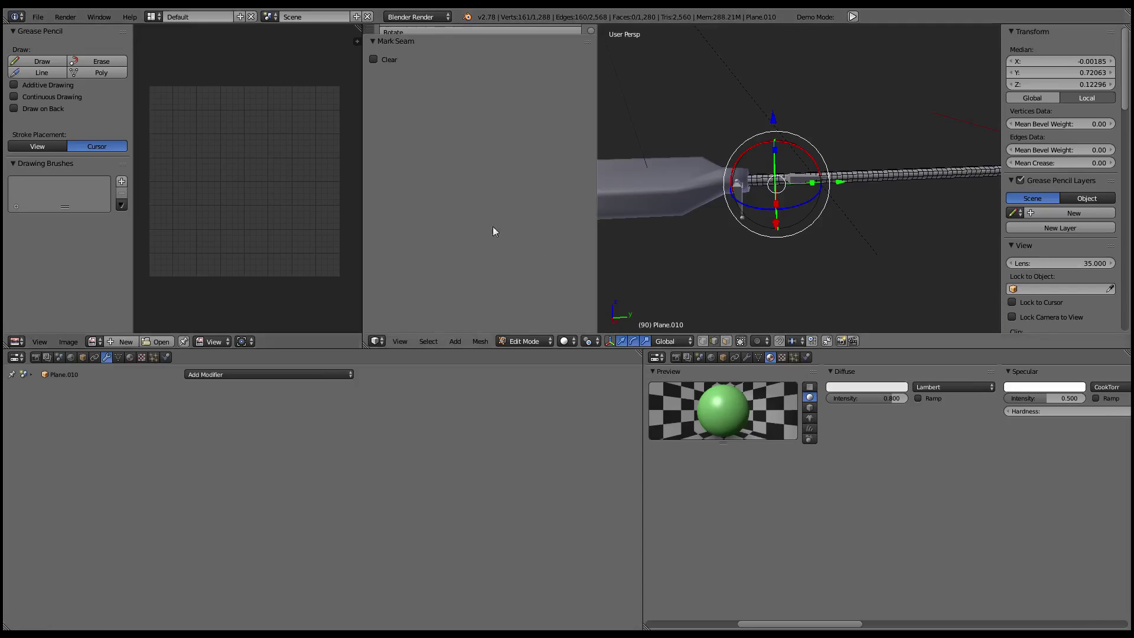
right_click(822, 176)
key("l")
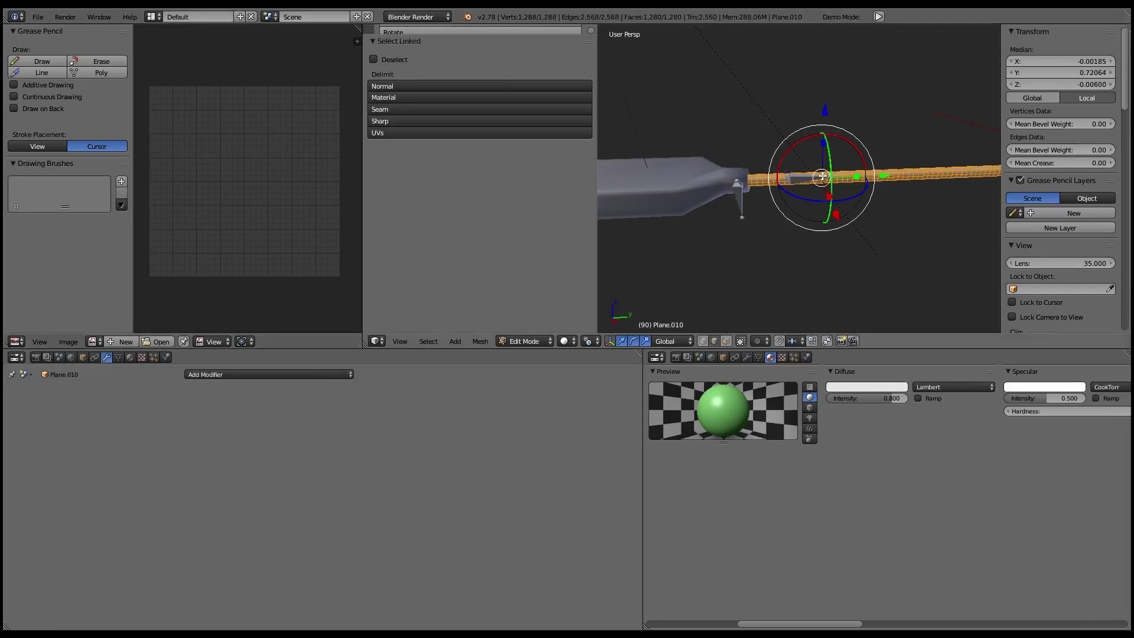
key("u")
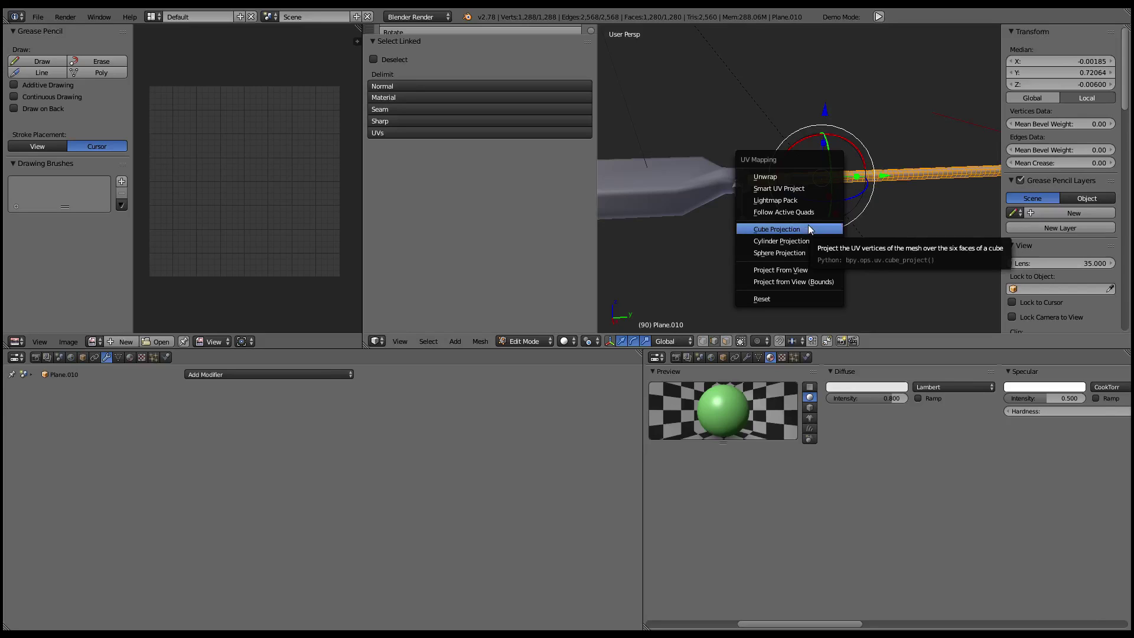
key("u")
left_click(849, 216)
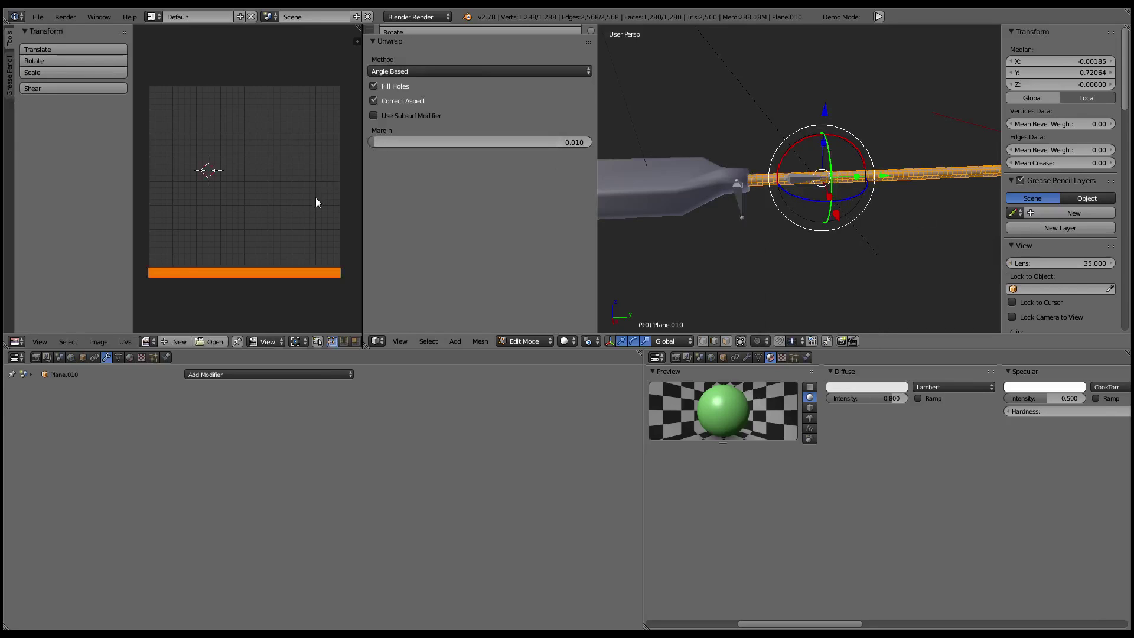
key("ctrl+Up")
scroll(659, 306, "up", 4)
scroll(660, 304, "up", 1)
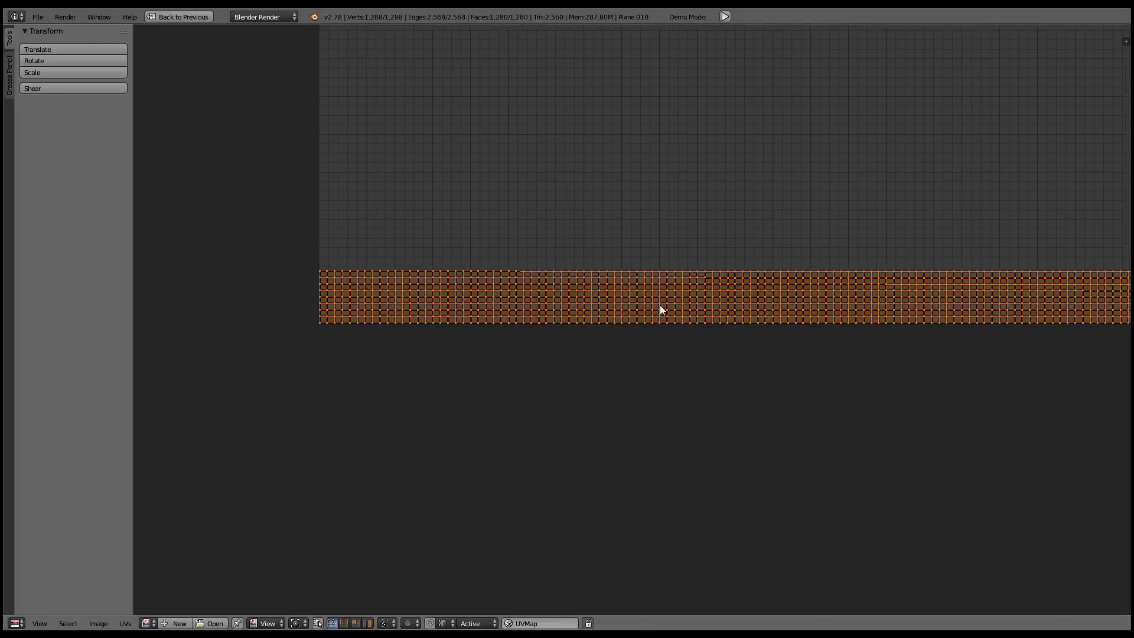
key("ctrl+Up")
key("KP_7")
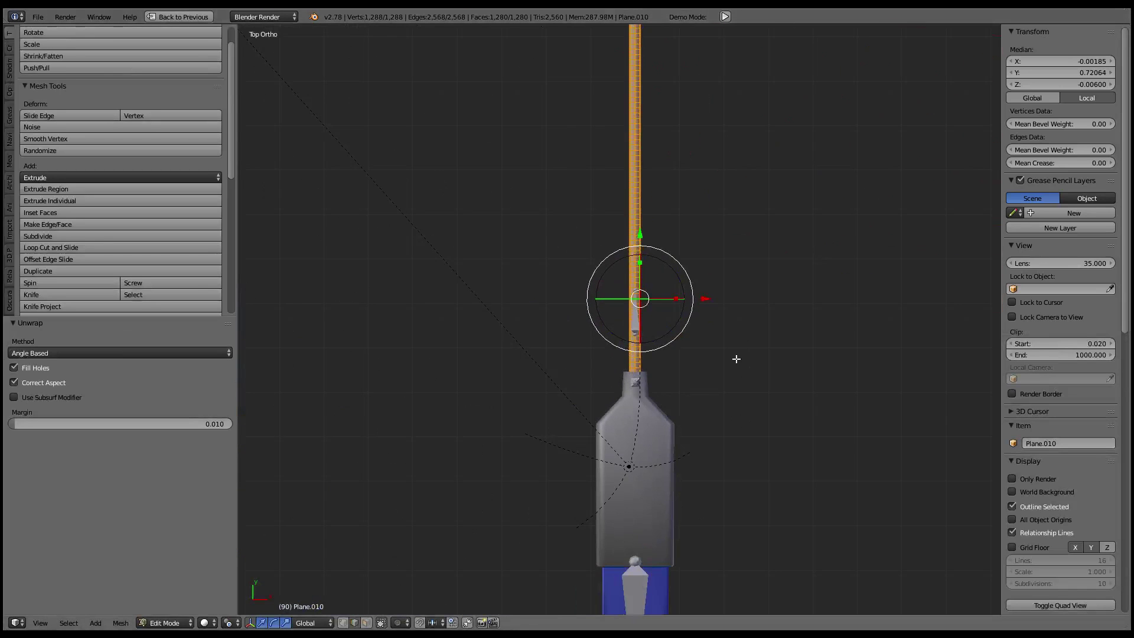
scroll(646, 382, "up", 5)
right_click(671, 446)
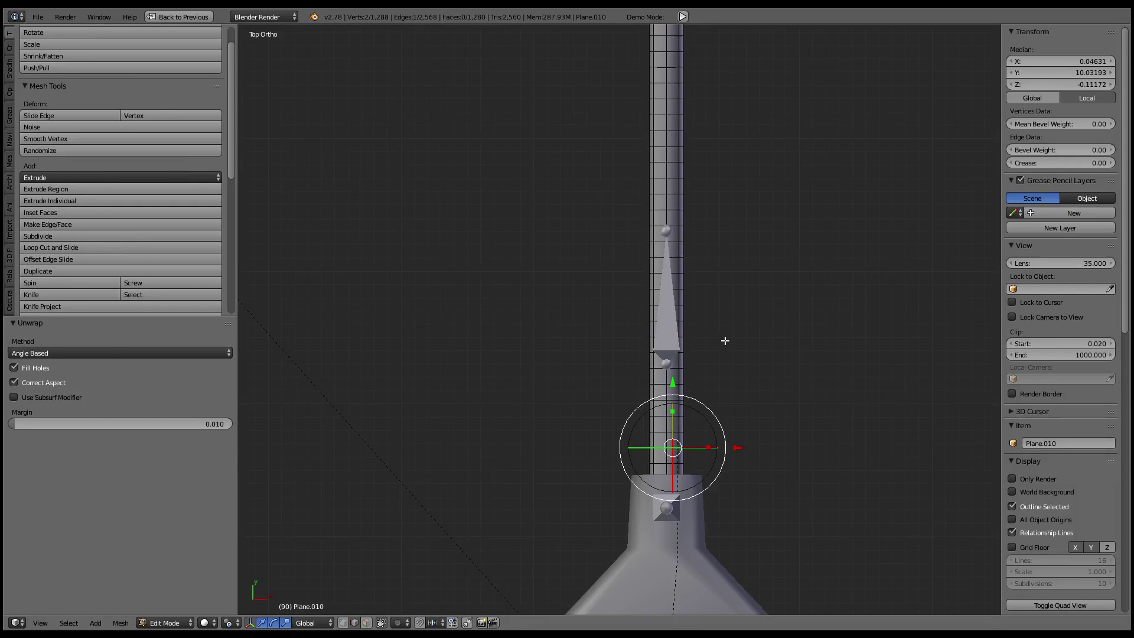
scroll(725, 340, "down", 5)
scroll(735, 314, "down", 2)
scroll(760, 215, "down", 3)
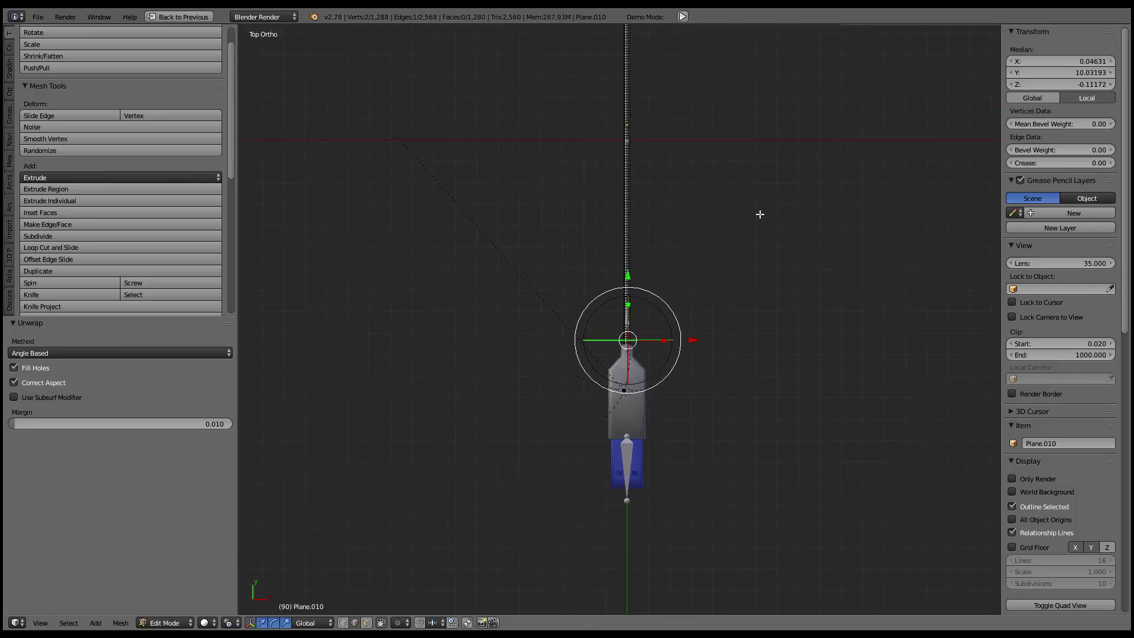
right_click(647, 130)
key("KP_Decimal")
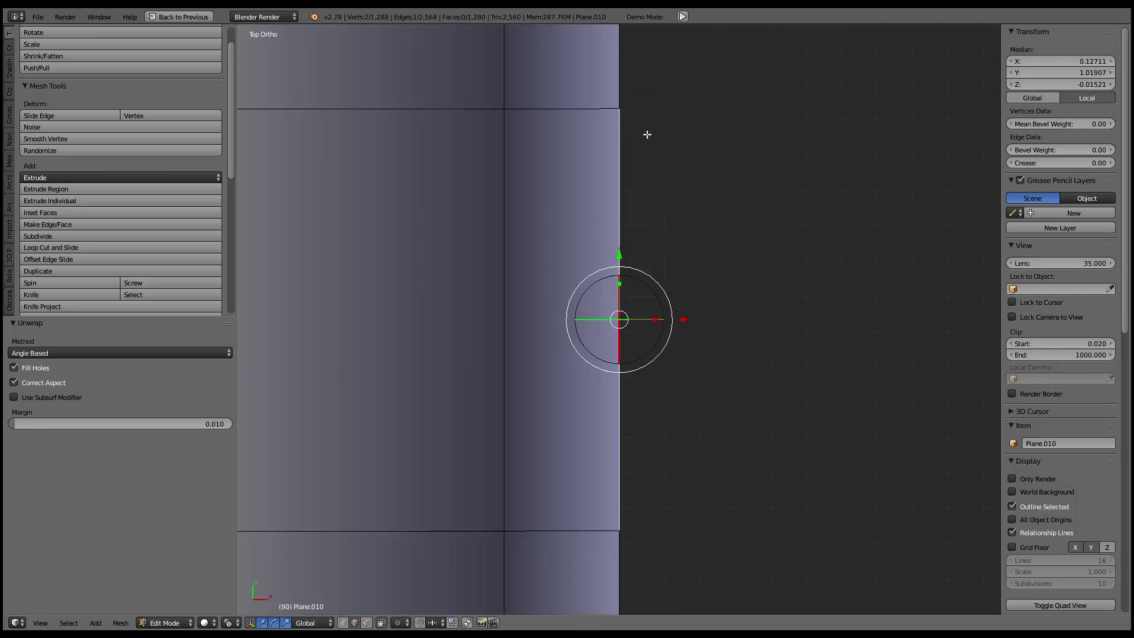
scroll(643, 189, "down", 2)
scroll(643, 278, "down", 3)
scroll(699, 303, "down", 2)
mouse_move(699, 303)
middle_mouse_down()
mouse_move(579, 248)
mouse_move(640, 229)
mouse_move(615, 263)
middle_mouse_up()
scroll(597, 241, "up", 3)
key("a")
key("a")
key("KP_7")
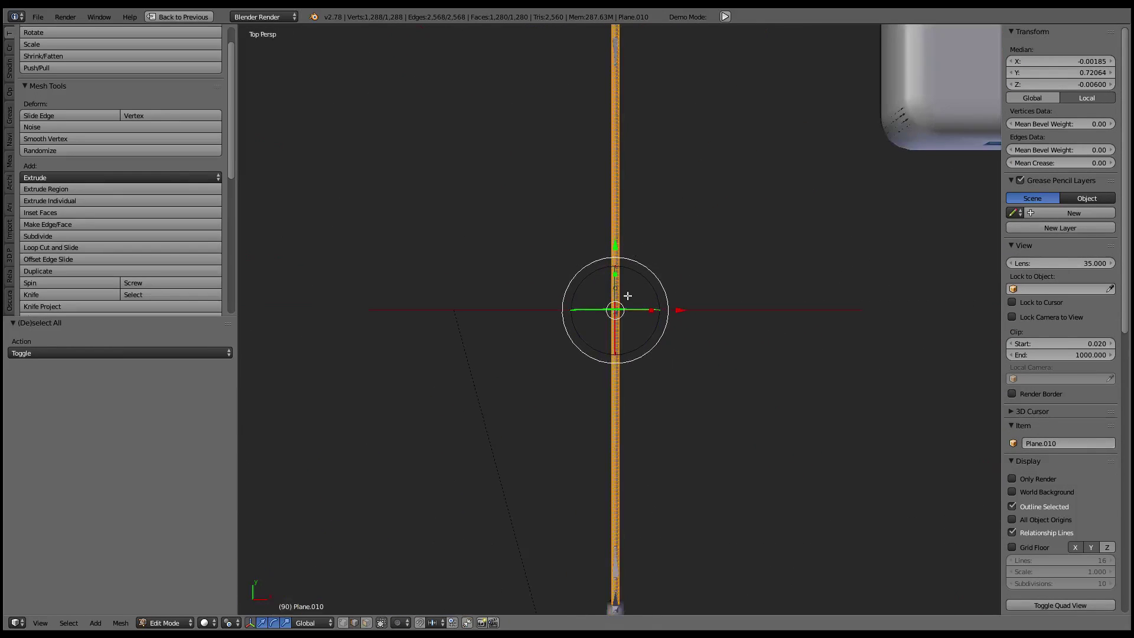
key("KP_7")
key("KP_5")
right_click(606, 267, "alt")
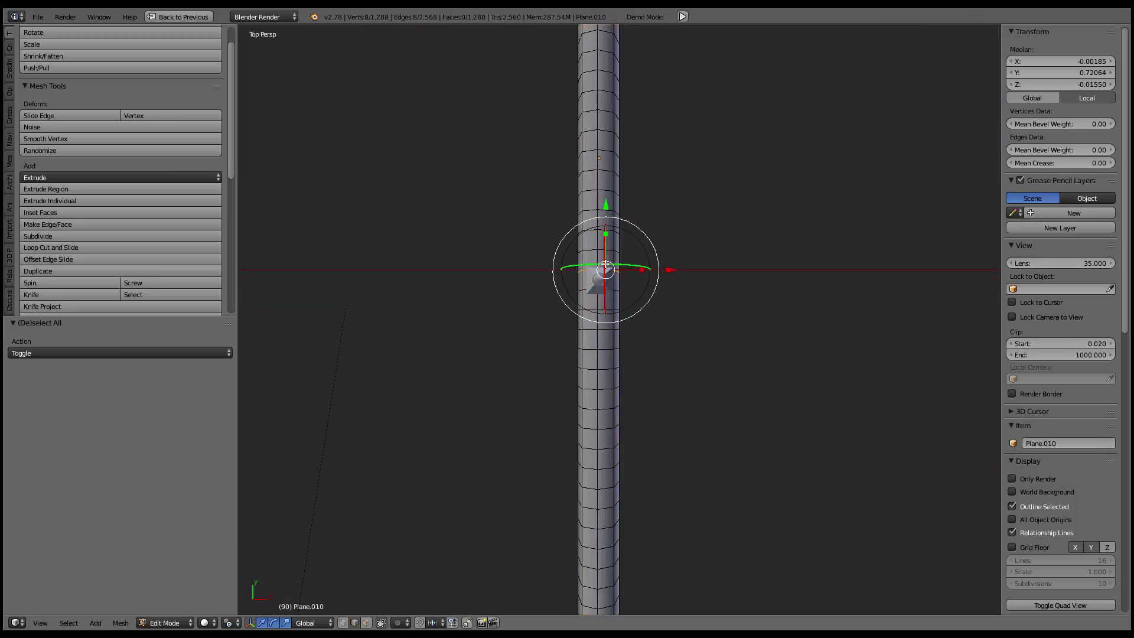
middle_click_drag(640, 270, 627, 259)
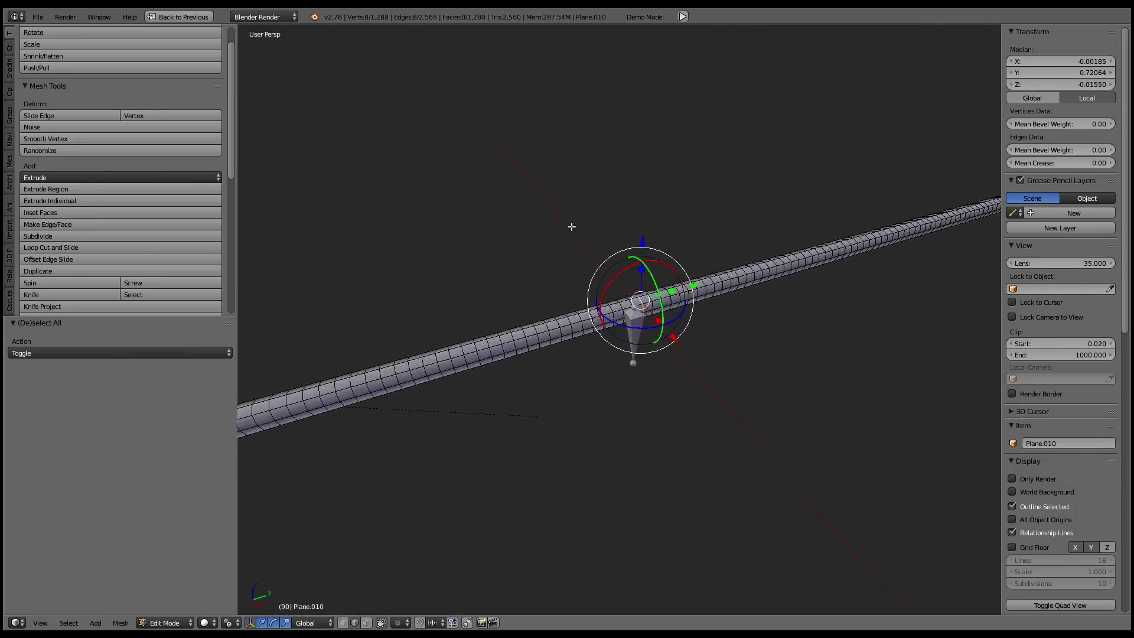
scroll(481, 312, "up", 2)
scroll(590, 349, "up", 4)
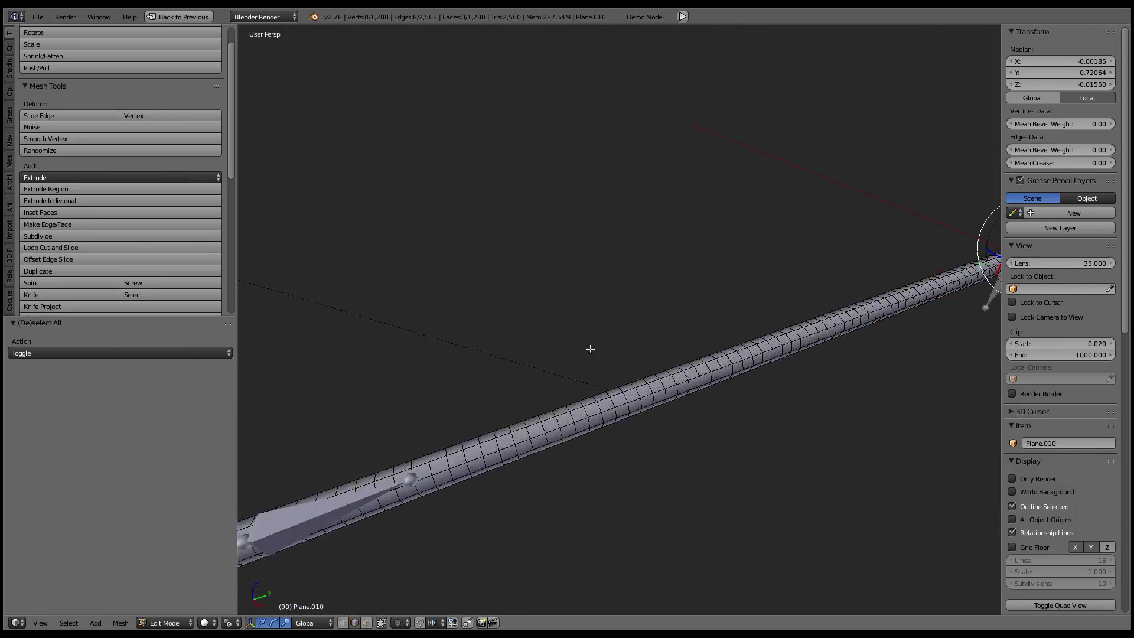
scroll(506, 432, "down", 2)
key("Tab")
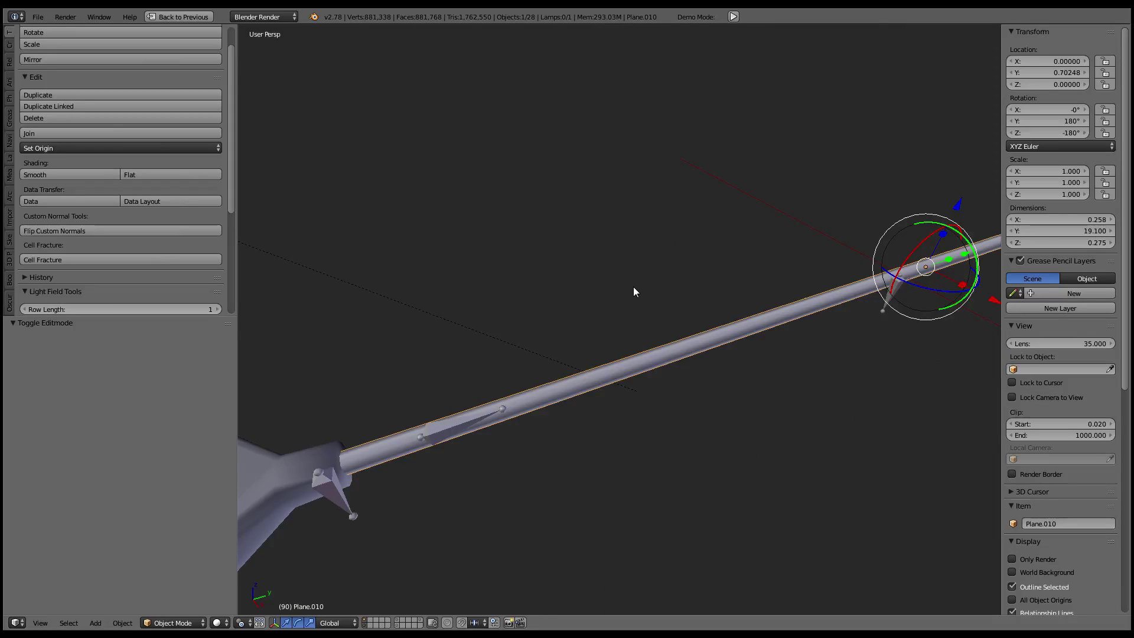
Isolate the cable in Edit Mode and select a shortest edge path along its length
key("shift+h")
key("Tab")
right_click(344, 458)
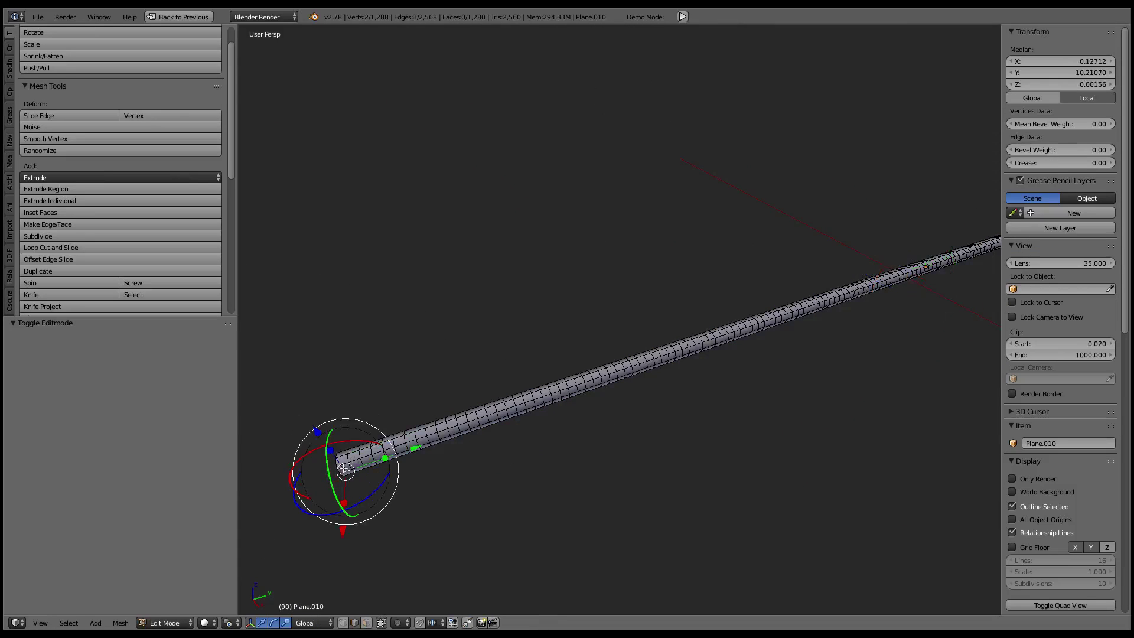
right_click(344, 458)
key("KP_Decimal")
middle_click_drag(480, 315, 574, 305)
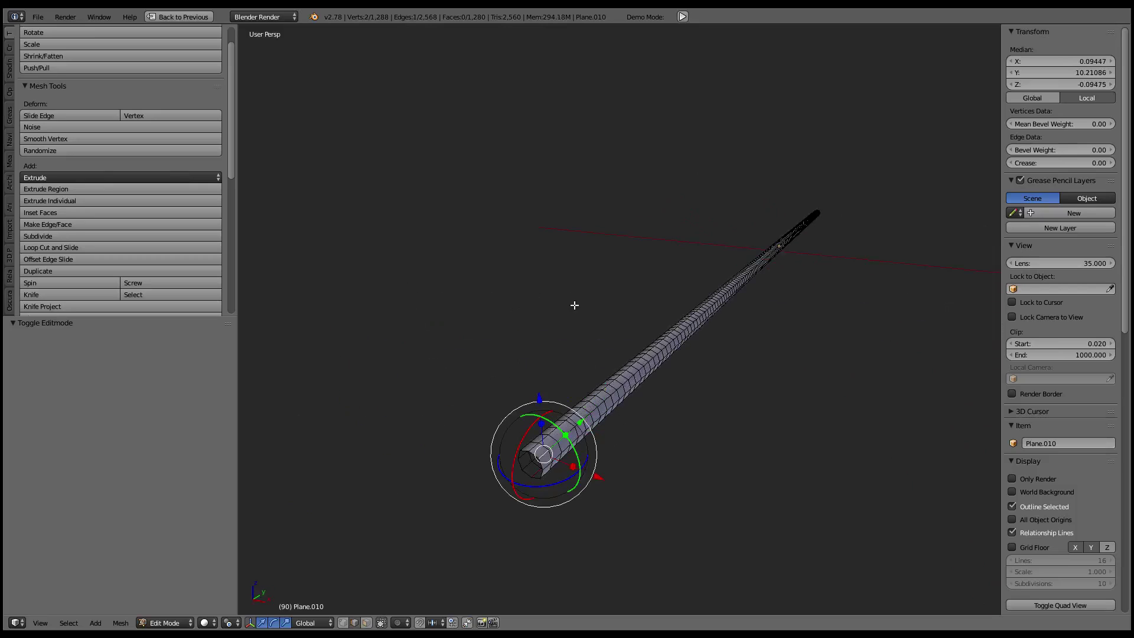
right_click(555, 453)
mouse_move(555, 452)
middle_mouse_down()
mouse_move(731, 277)
mouse_move(569, 217)
mouse_move(747, 431)
middle_mouse_up()
right_click(751, 414, "ctrl")
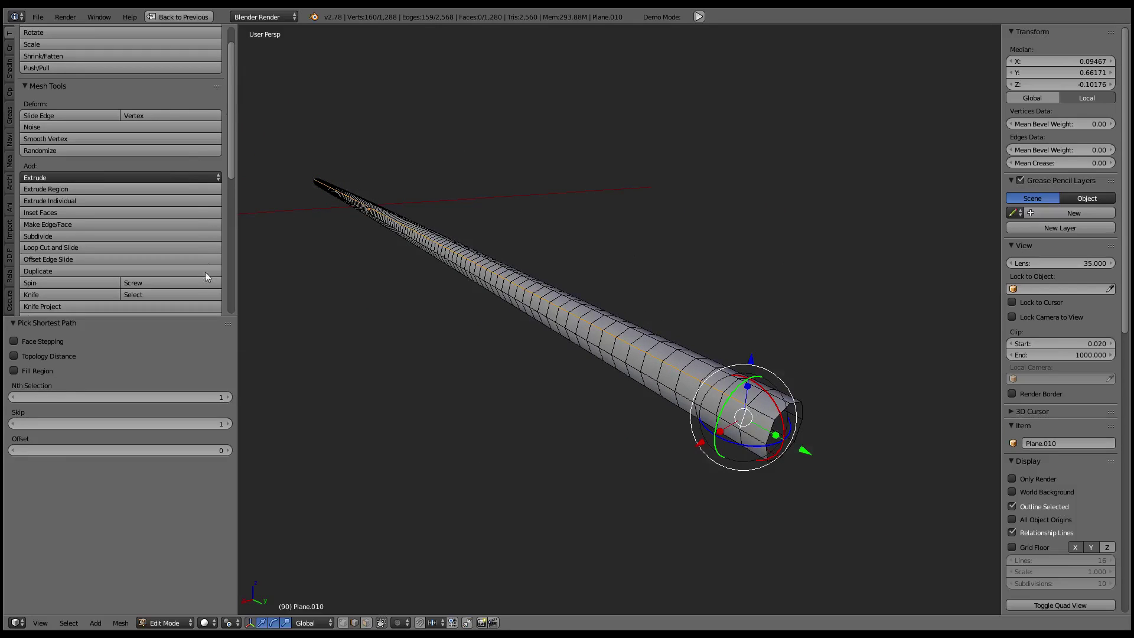
Keep every 2nd path edge, grow them to edge rings and collapse, leaving 656 vertices
left_click(230, 397)
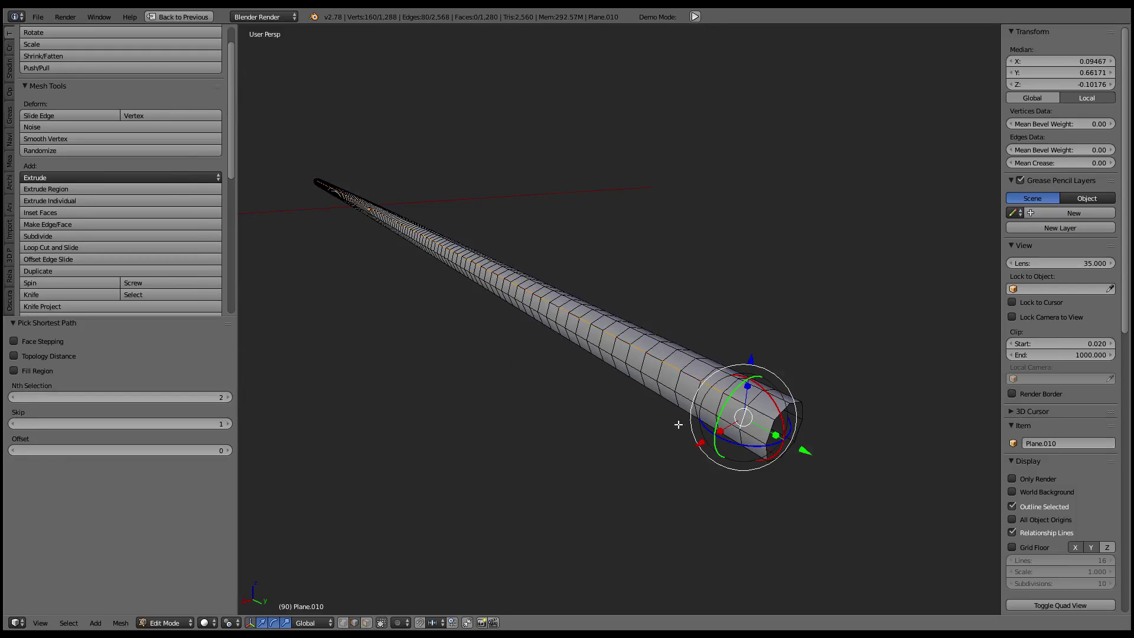
right_click(748, 420, "shift")
key("ctrl+e")
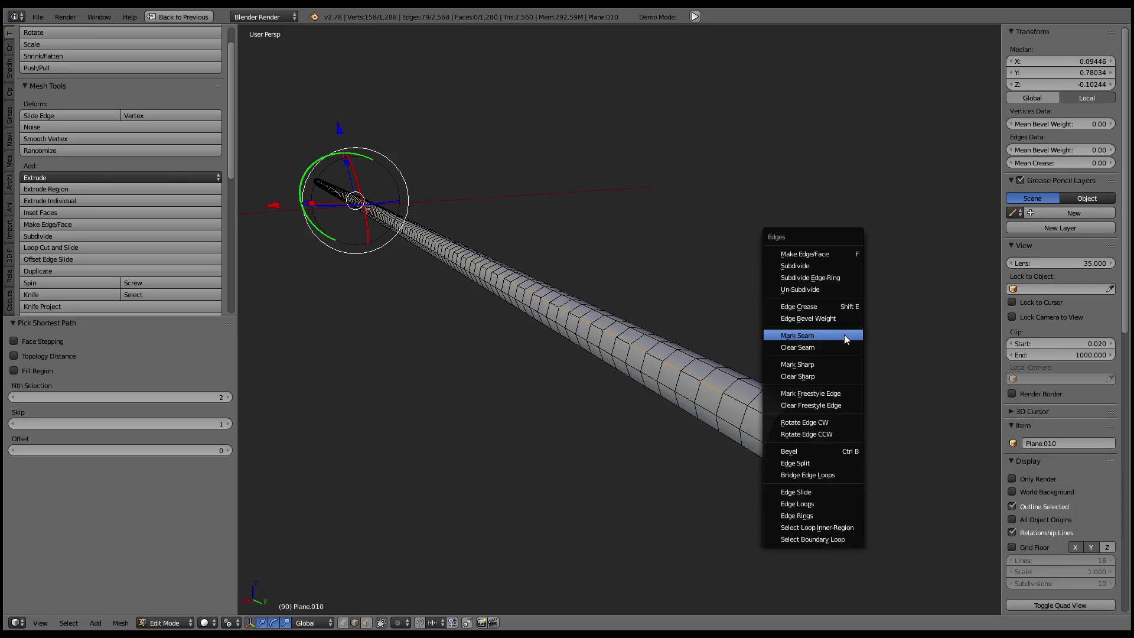
left_click(832, 512)
key("w")
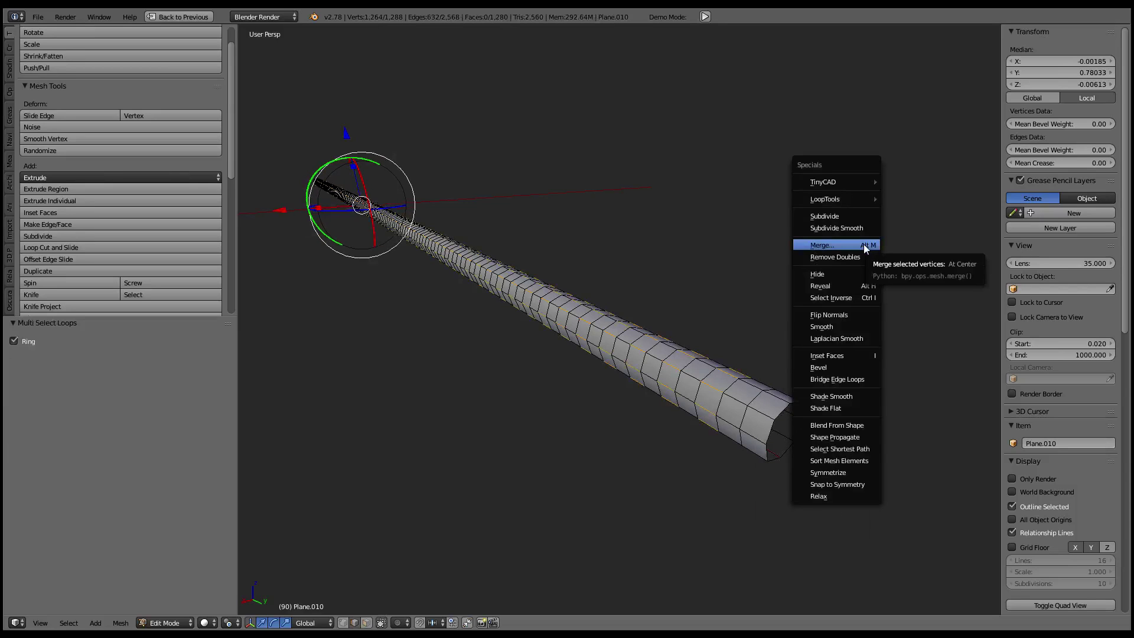
left_click(863, 243)
mouse_move(843, 240)
middle_mouse_down()
mouse_move(670, 271)
mouse_move(587, 255)
mouse_move(727, 246)
middle_mouse_up()
Select ring loops around the cable's end and along it in Top Ortho view
right_click(863, 176, "alt")
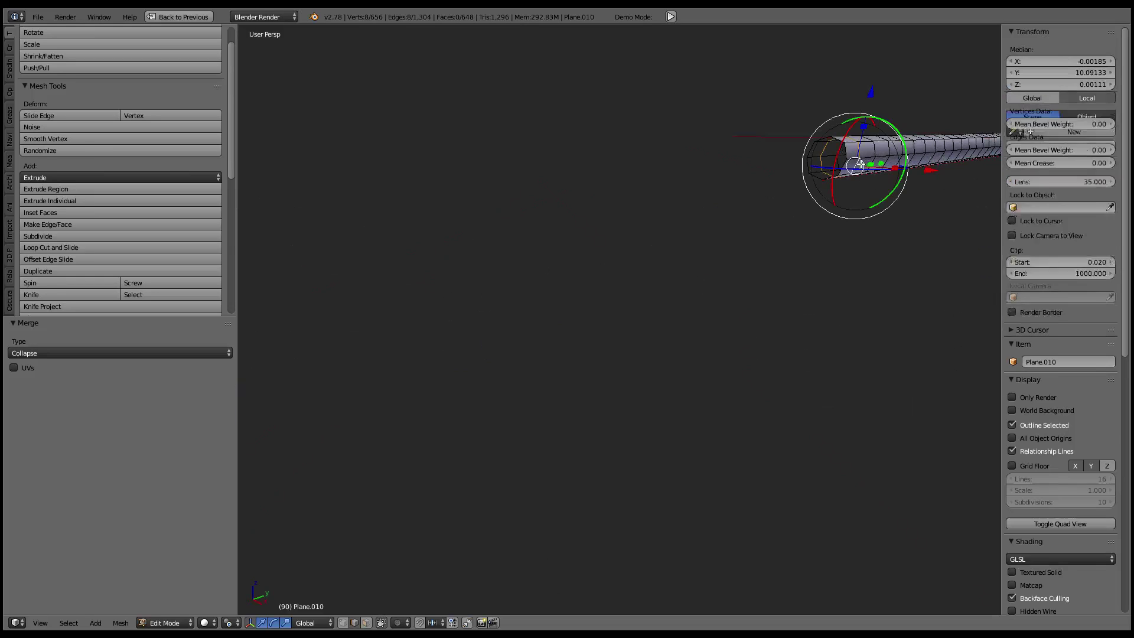
key("KP_Decimal")
mouse_move(657, 245)
middle_mouse_down()
mouse_move(725, 203)
mouse_move(645, 250)
mouse_move(817, 250)
mouse_move(536, 223)
mouse_move(703, 294)
mouse_move(698, 319)
mouse_move(774, 297)
mouse_move(645, 296)
mouse_move(671, 345)
mouse_move(666, 329)
middle_mouse_up()
right_click(739, 354, "alt")
right_click(738, 348, "alt")
scroll(773, 297, "down", 2)
key("KP_7")
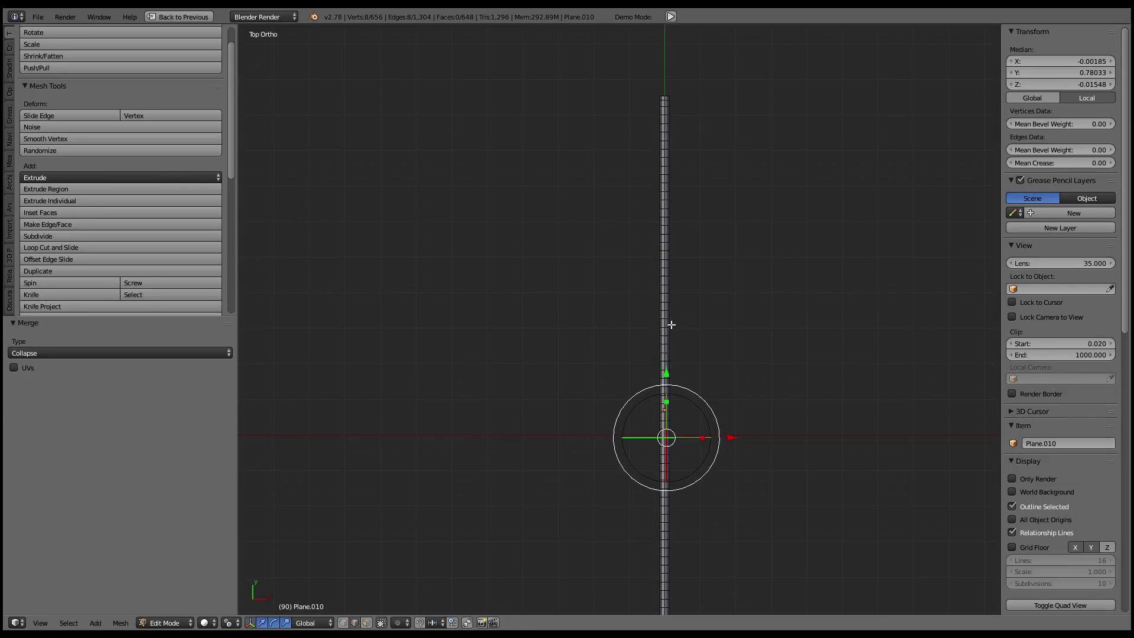
scroll(728, 324, "up", 2)
right_click(689, 242, "alt")
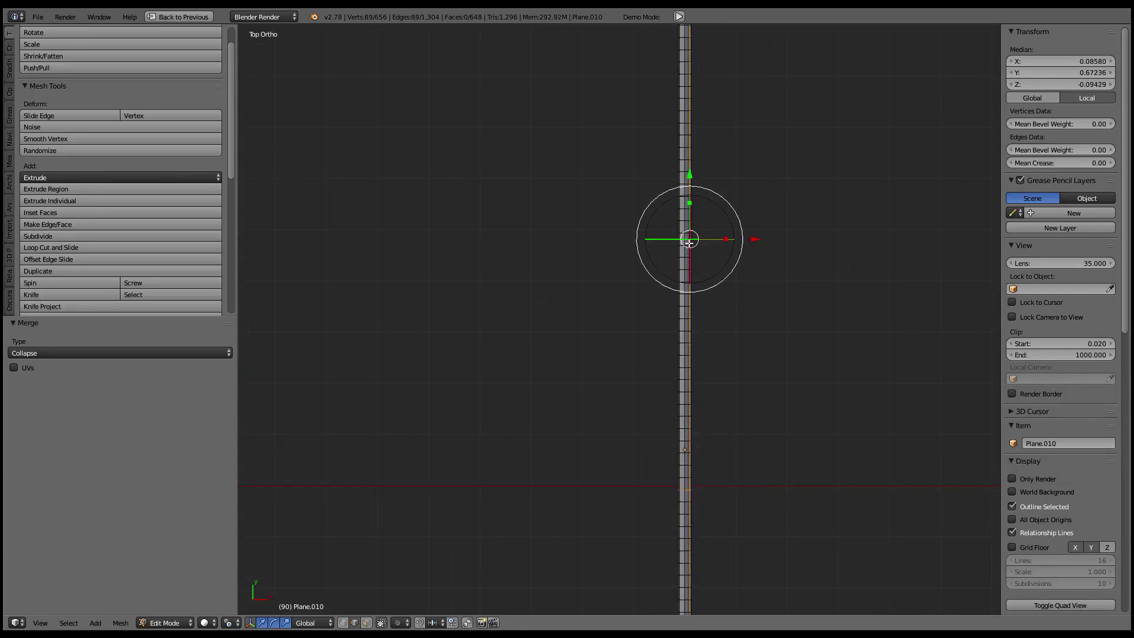
right_click(690, 248, "alt")
right_click(686, 247, "alt")
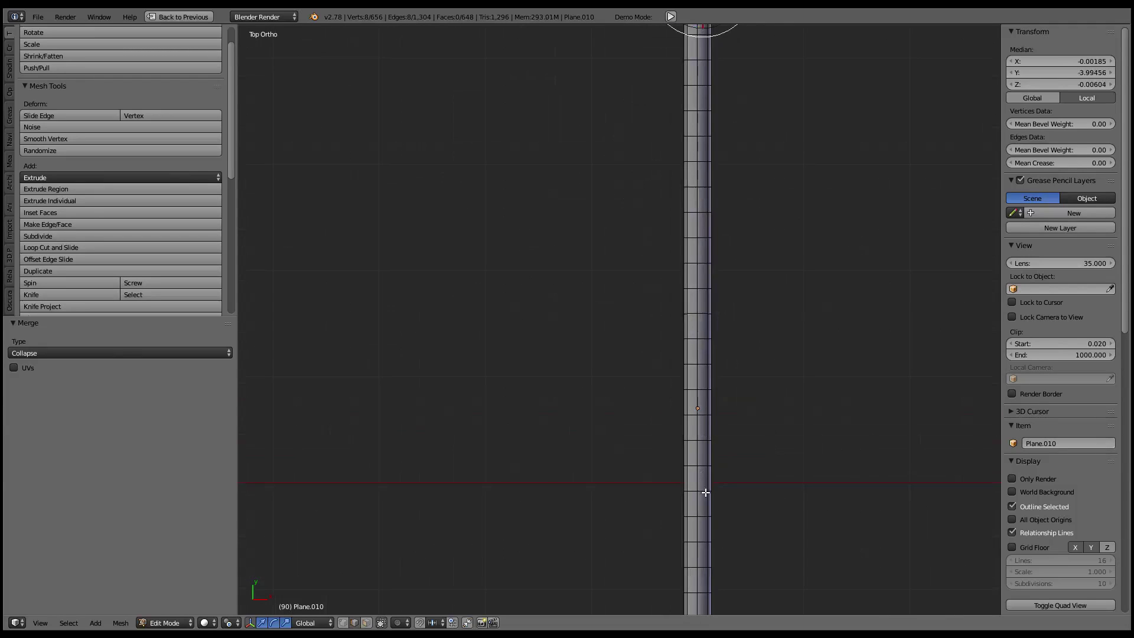
Add a second and third ring loop around the cable to the selection
left_click(703, 493, "shift")
scroll(760, 318, "down", 2)
middle_click_drag(590, 418, 665, 304, "shift")
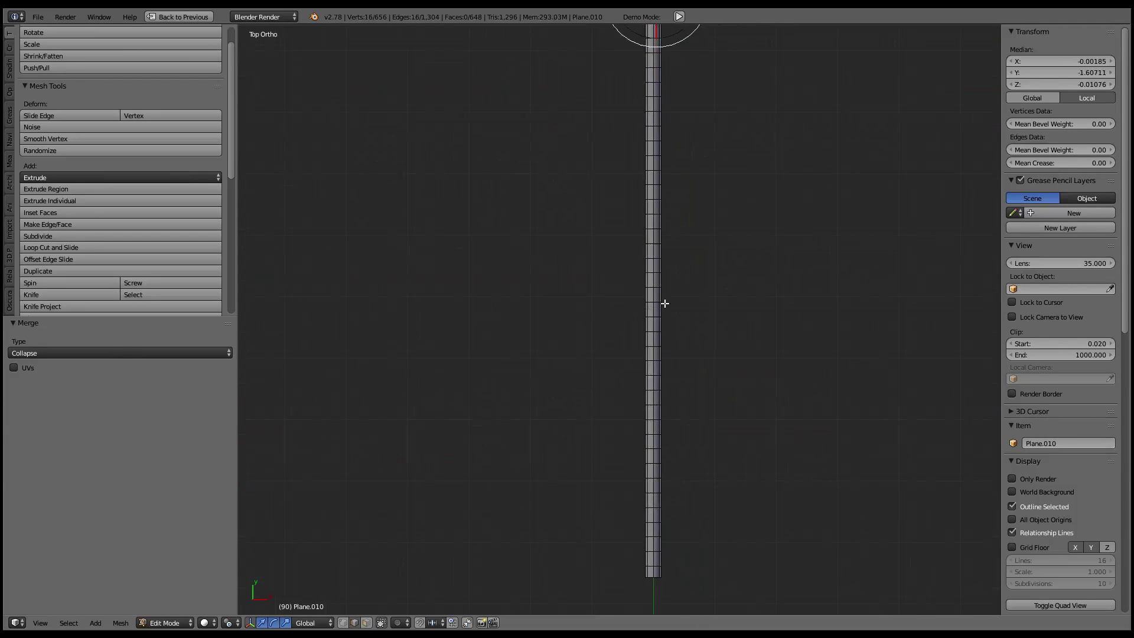
key("c")
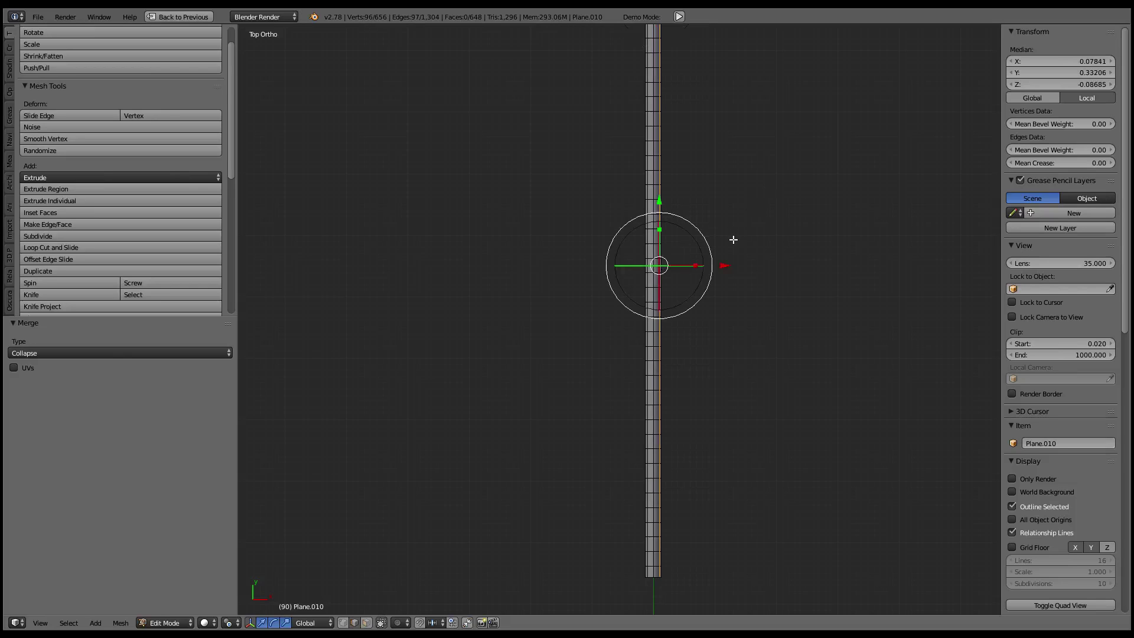
right_click(732, 241)
right_click(656, 285, "shift")
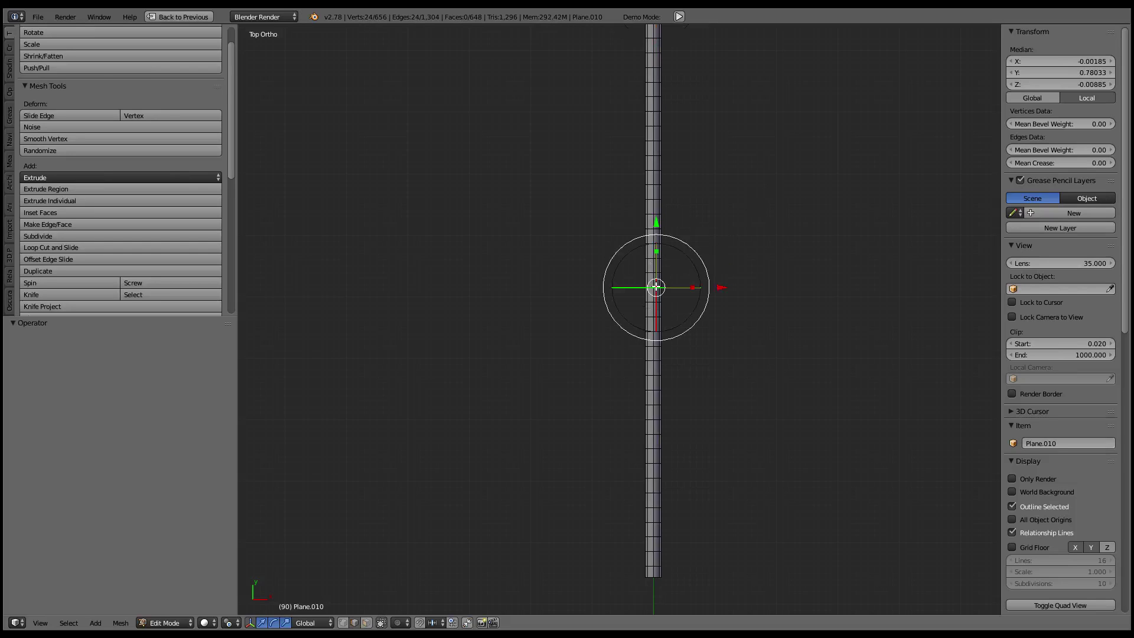
Mark the selected cable loops as UV seams
key("ctrl+e")
mouse_move(775, 314)
middle_mouse_down()
mouse_move(577, 301)
mouse_move(557, 242)
middle_mouse_up()
key("ctrl+e")
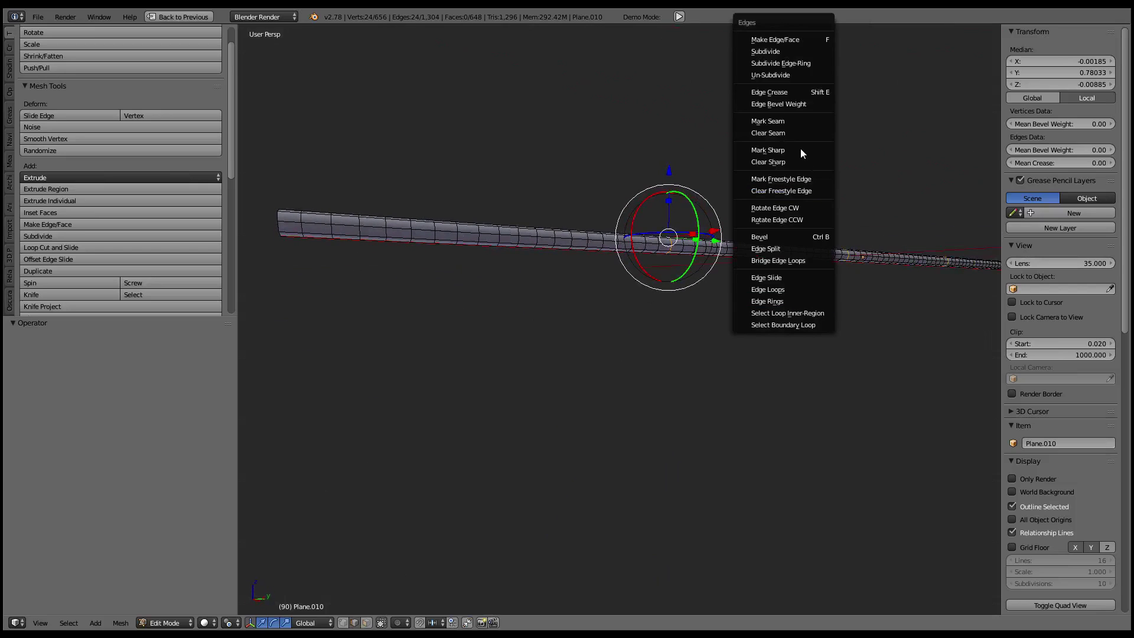
left_click(767, 121)
Select the entire cable mesh and unwrap it along its seams
key("a")
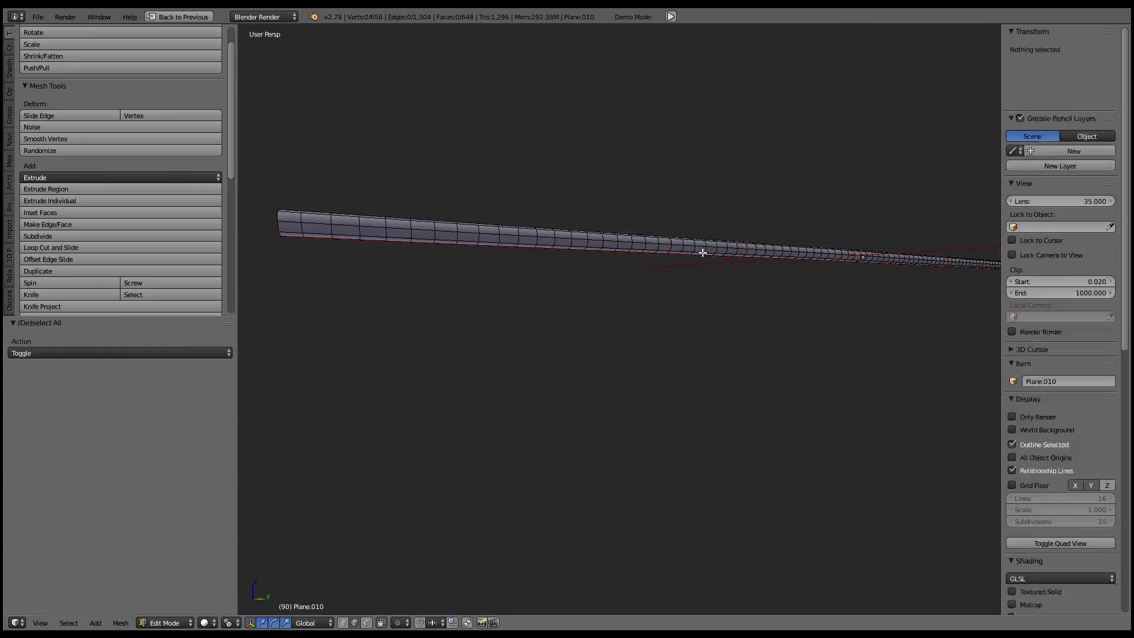
key("a")
key("ctrl+Up")
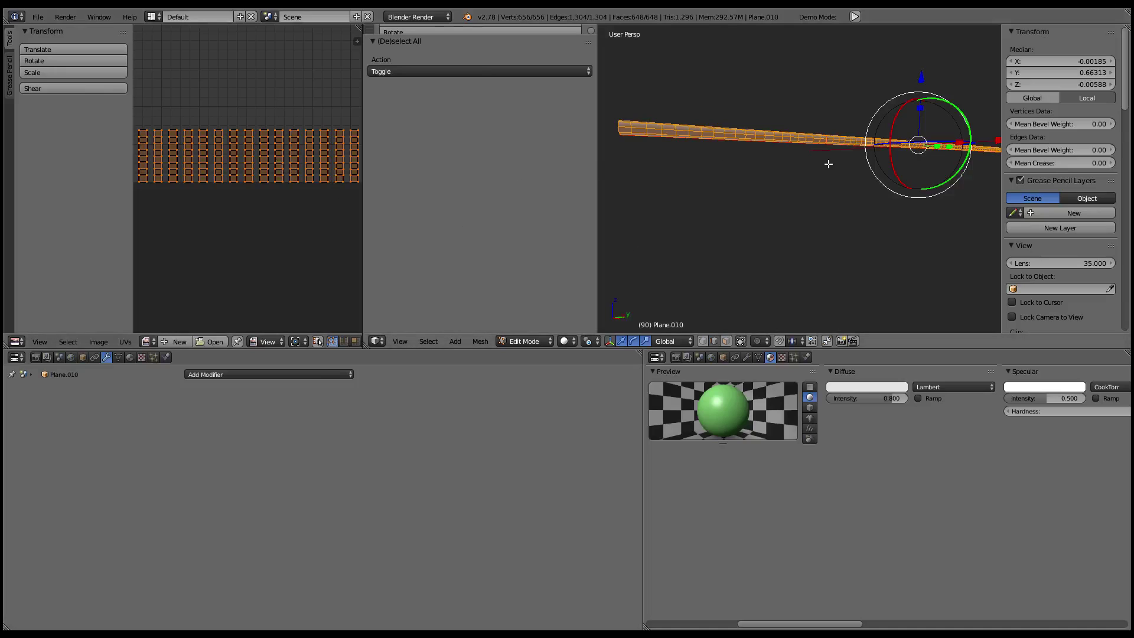
key("u")
left_click(827, 165)
Inspect the UV layout, then return to Object Mode with all hidden objects revealed
key("ctrl+Up")
scroll(638, 196, "down", 4)
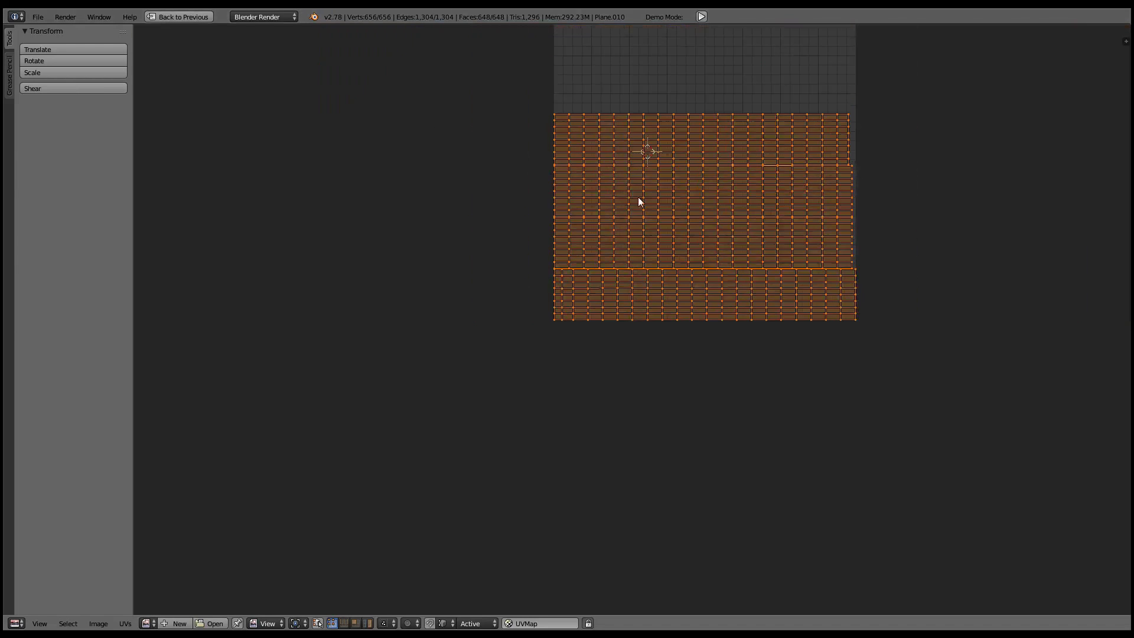
scroll(638, 197, "down", 2)
key("ctrl+Up")
key("ctrl+Up")
key("Tab")
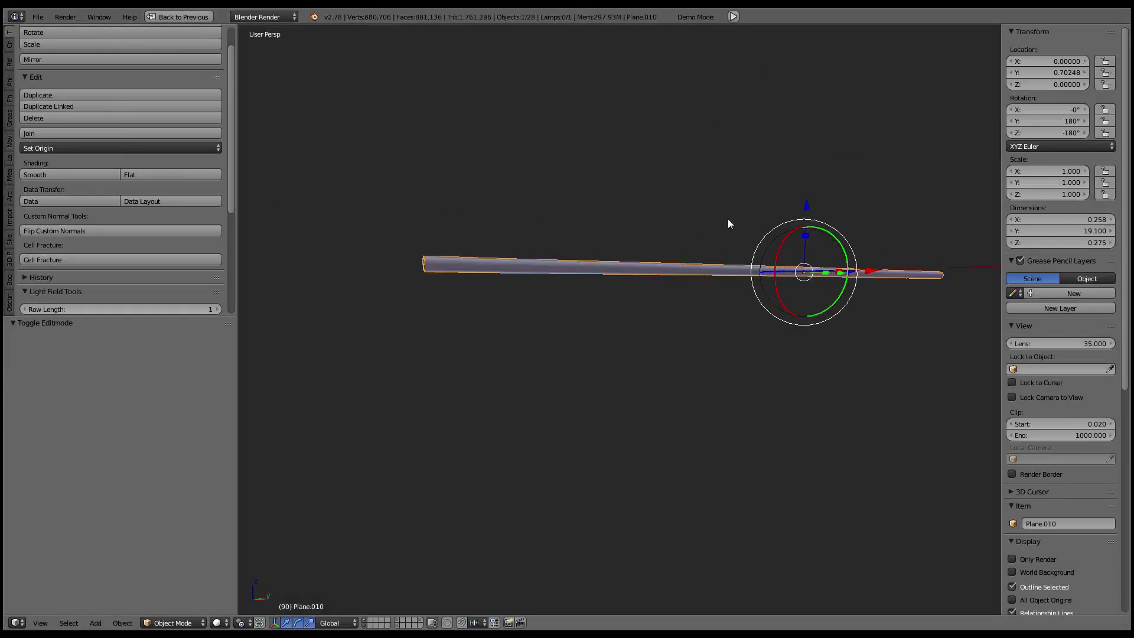
key("alt+h")
middle_click_drag(727, 219, 639, 287)
key("KP_Divide")
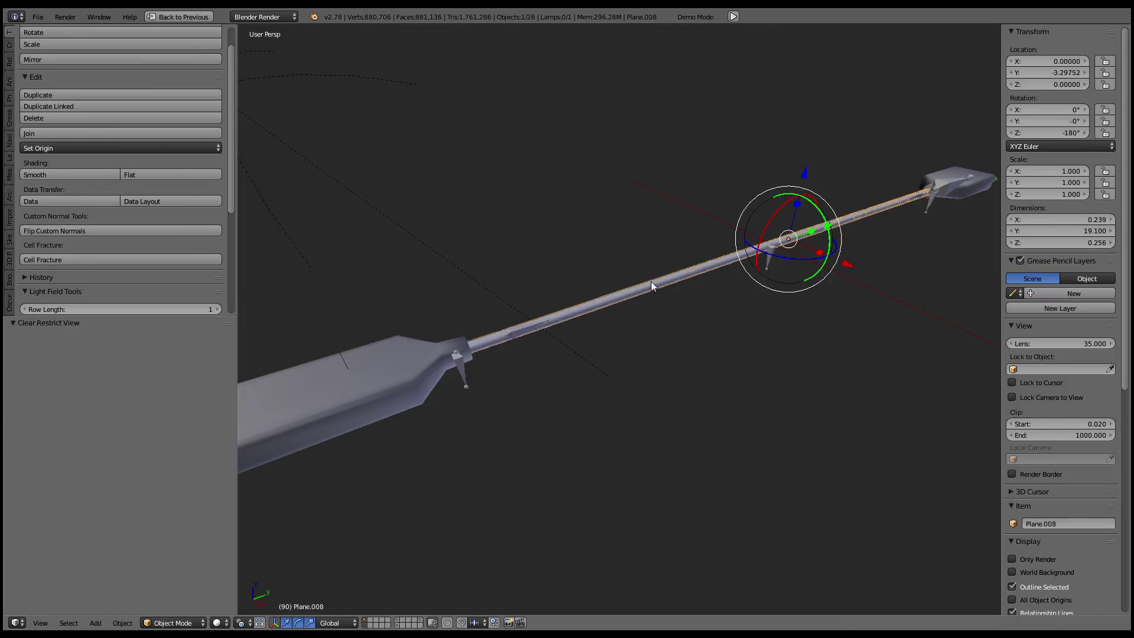
Select the cable rod and then the drive box, cancelling accidental moves so both stay put
right_click(653, 288)
key("g")
right_click(693, 382)
scroll(738, 349, "down", 3)
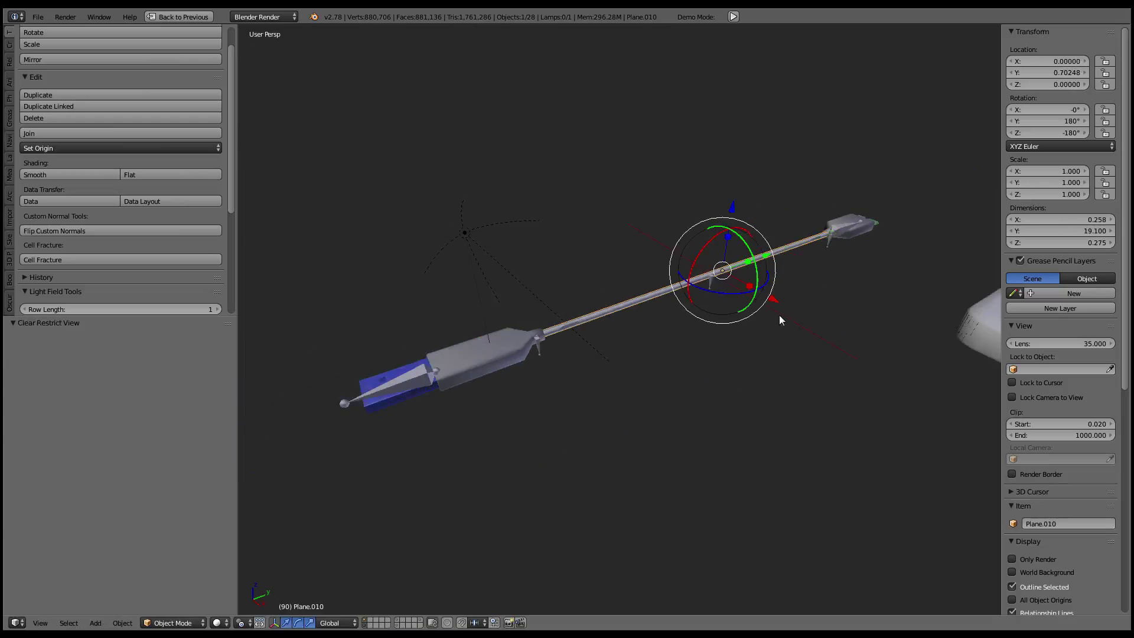
middle_click_drag(778, 314, 799, 297)
right_click(799, 296)
key("g")
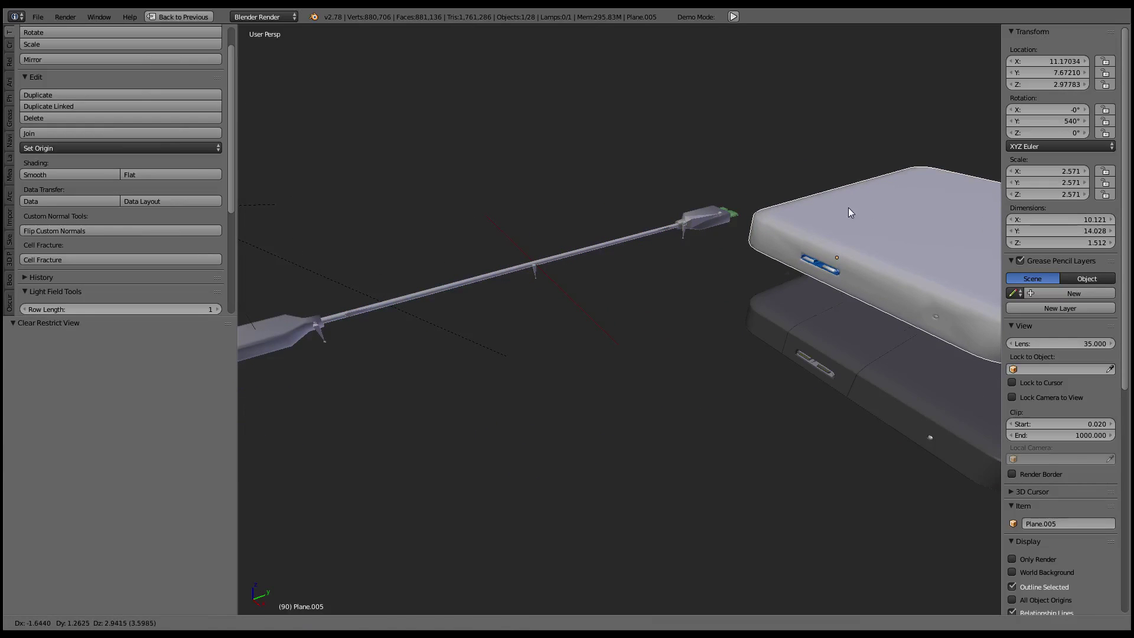
key("Escape")
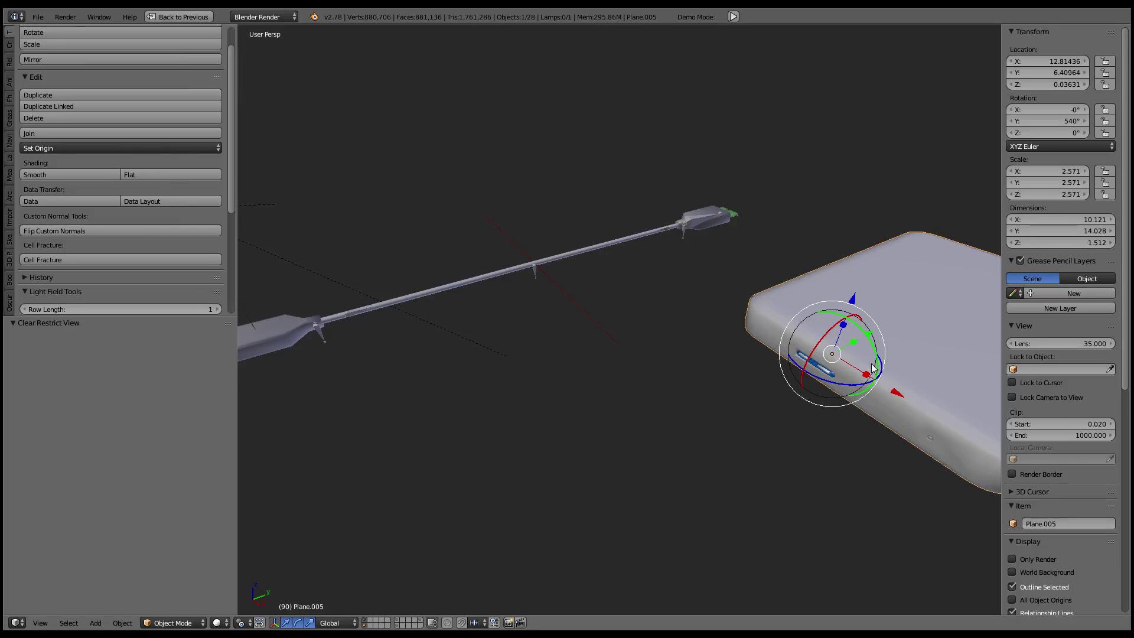
mouse_move(640, 290)
middle_mouse_down()
mouse_move(523, 321)
mouse_move(590, 321)
mouse_move(595, 296)
mouse_move(623, 385)
middle_mouse_up()
Try rotating Bone.001 and cancel it, keeping the armature at rest pose
right_click(653, 458)
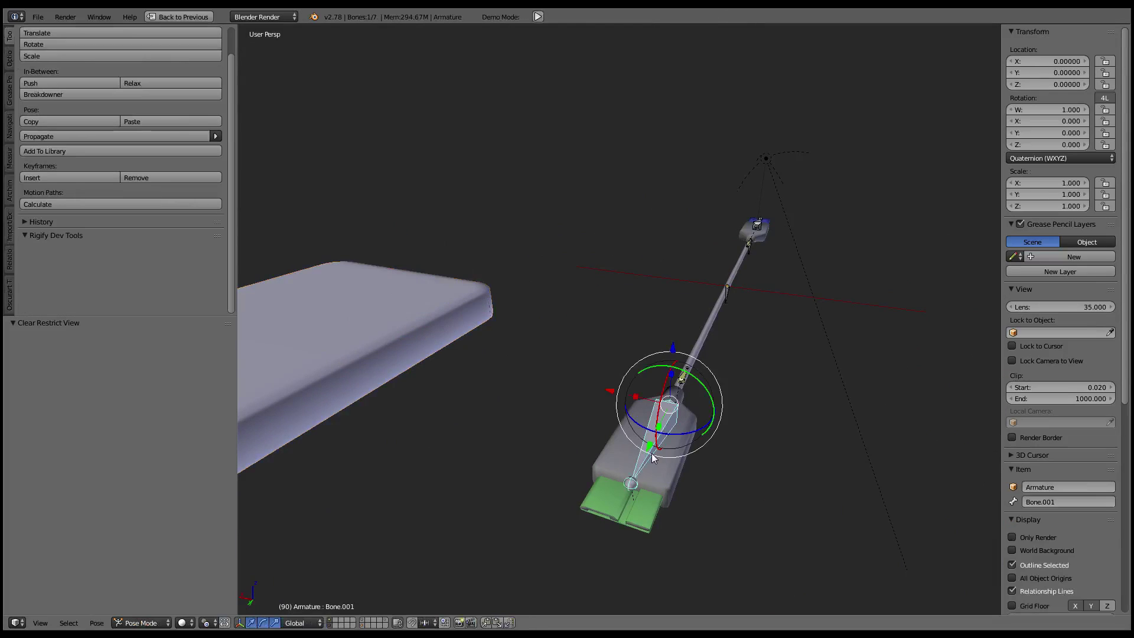
mouse_move(653, 458)
middle_mouse_down()
mouse_move(612, 227)
mouse_move(590, 387)
mouse_move(726, 288)
middle_mouse_up()
key("r")
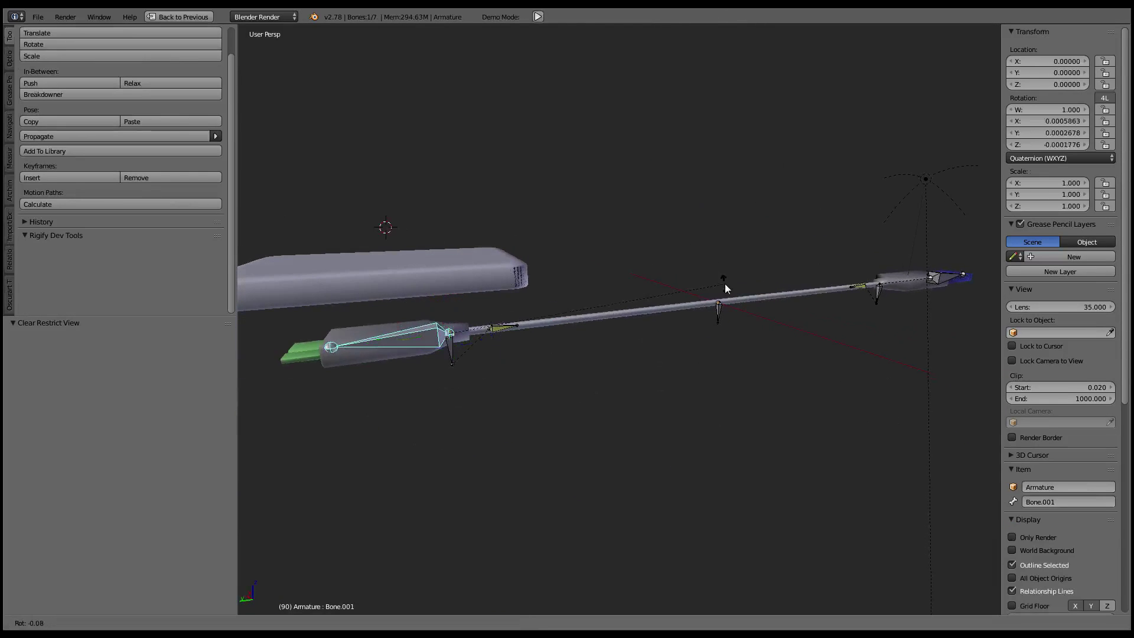
right_click(647, 303)
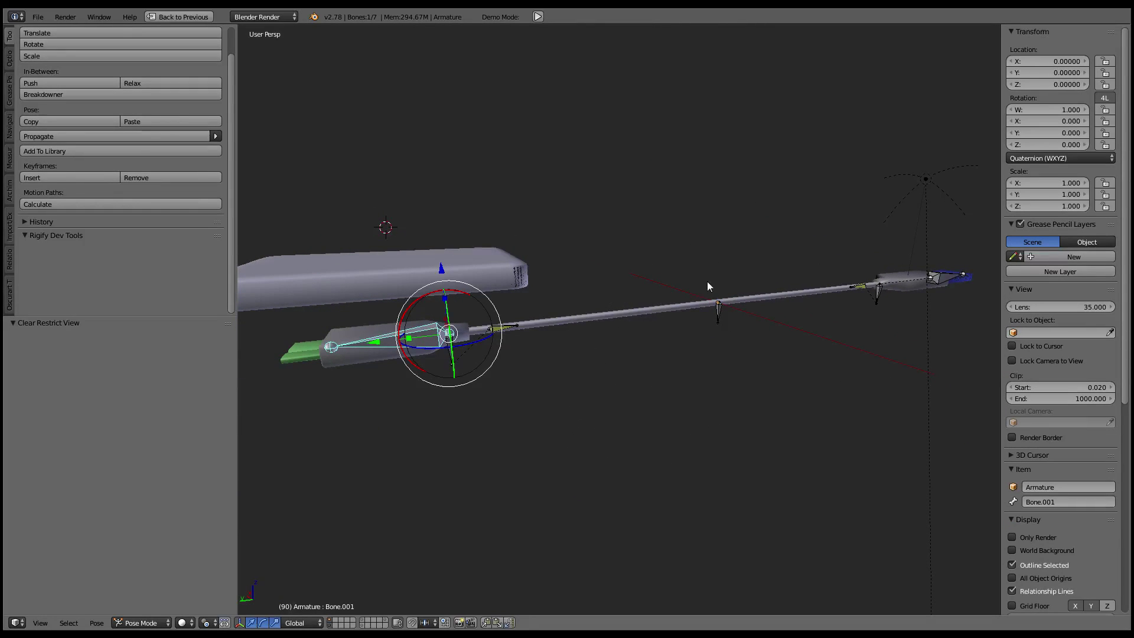
scroll(604, 247, "down", 3)
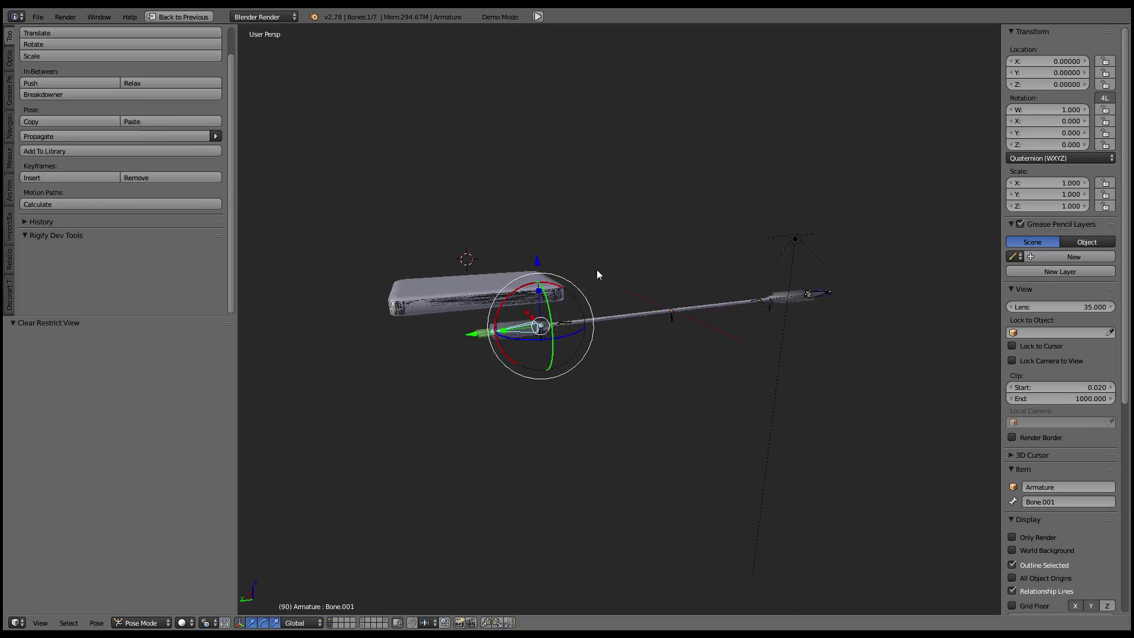
scroll(576, 260, "up", 1)
scroll(632, 272, "up", 3)
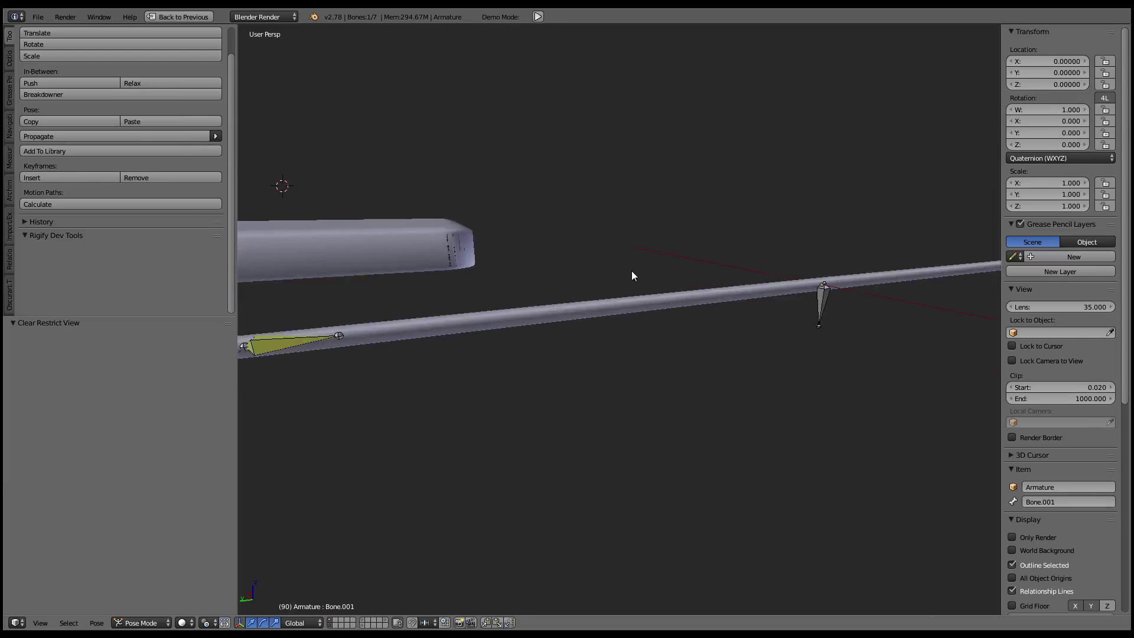
middle_click_drag(632, 270, 703, 304)
Select the cable rod Plane.010 and toggle Edit Mode, ending in Object Mode
right_click(813, 430)
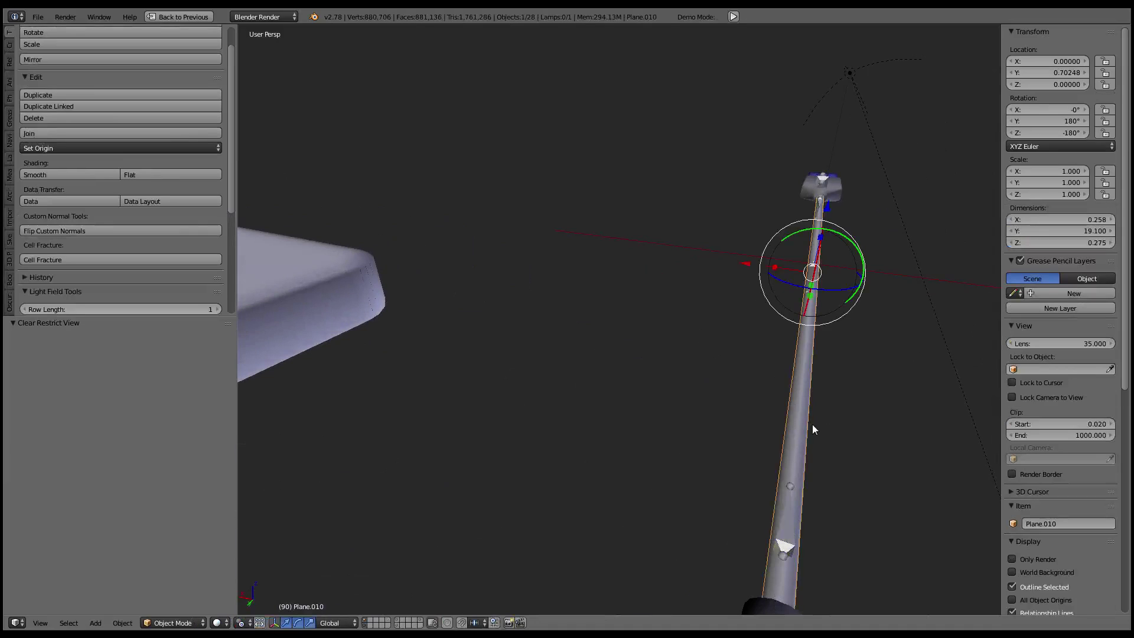
key("Tab")
middle_click_drag(813, 424, 651, 283)
key("Tab")
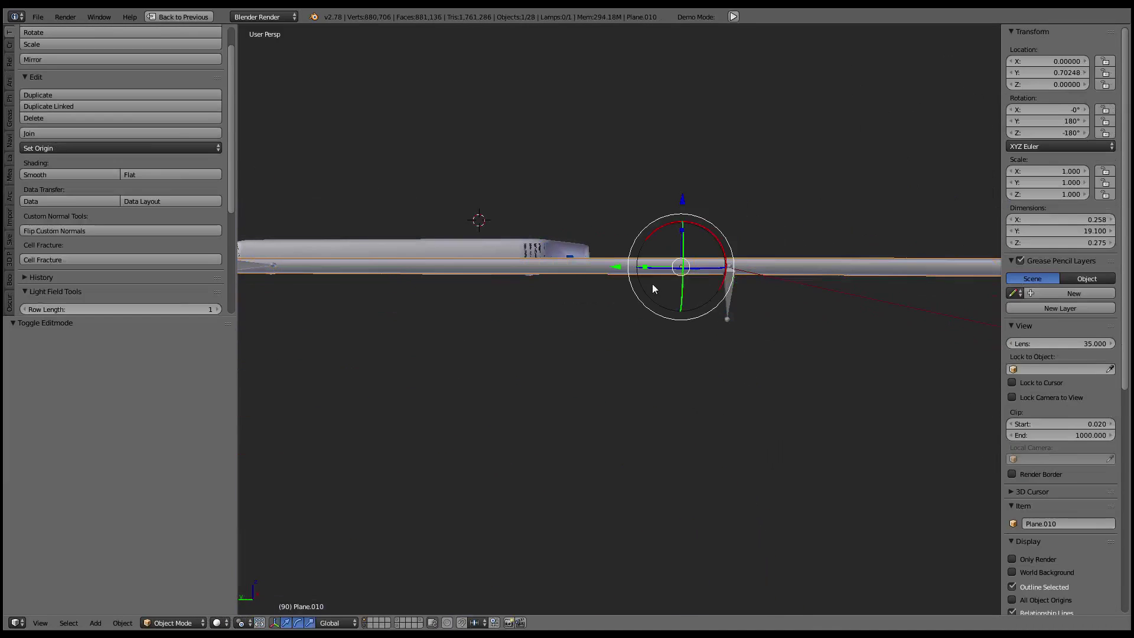